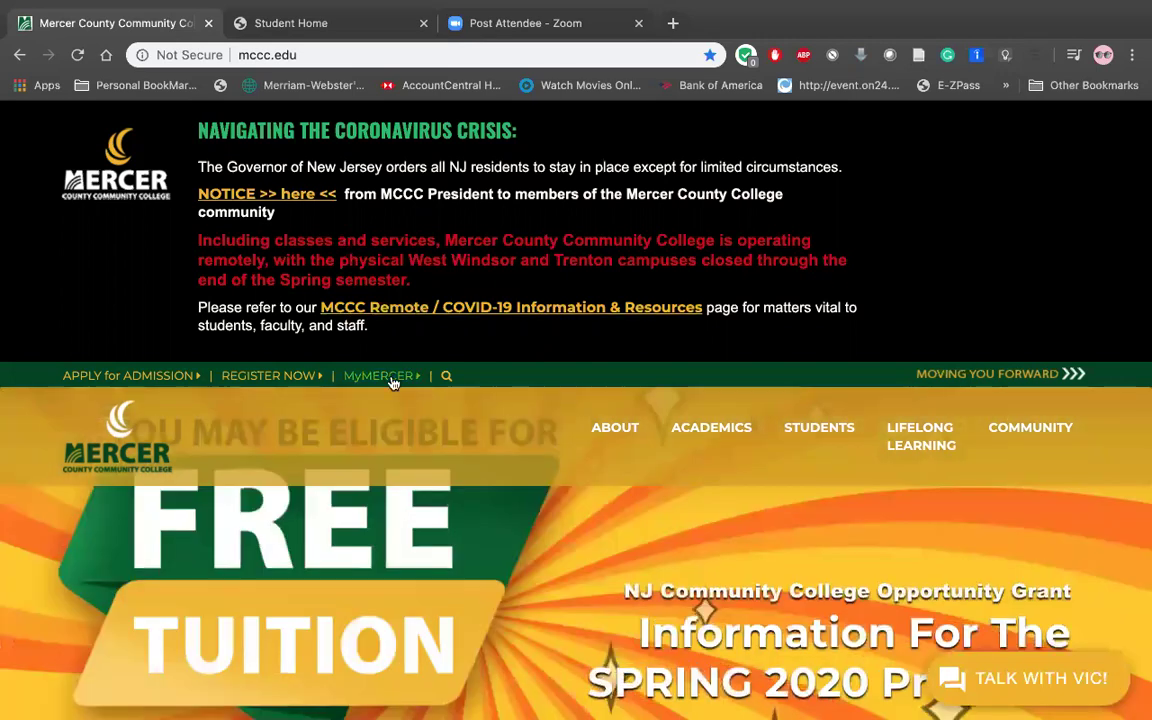
Open the MyMercer page from the college website, dismiss the helper chat message and sign in to the credit students' portal.
click(484, 473)
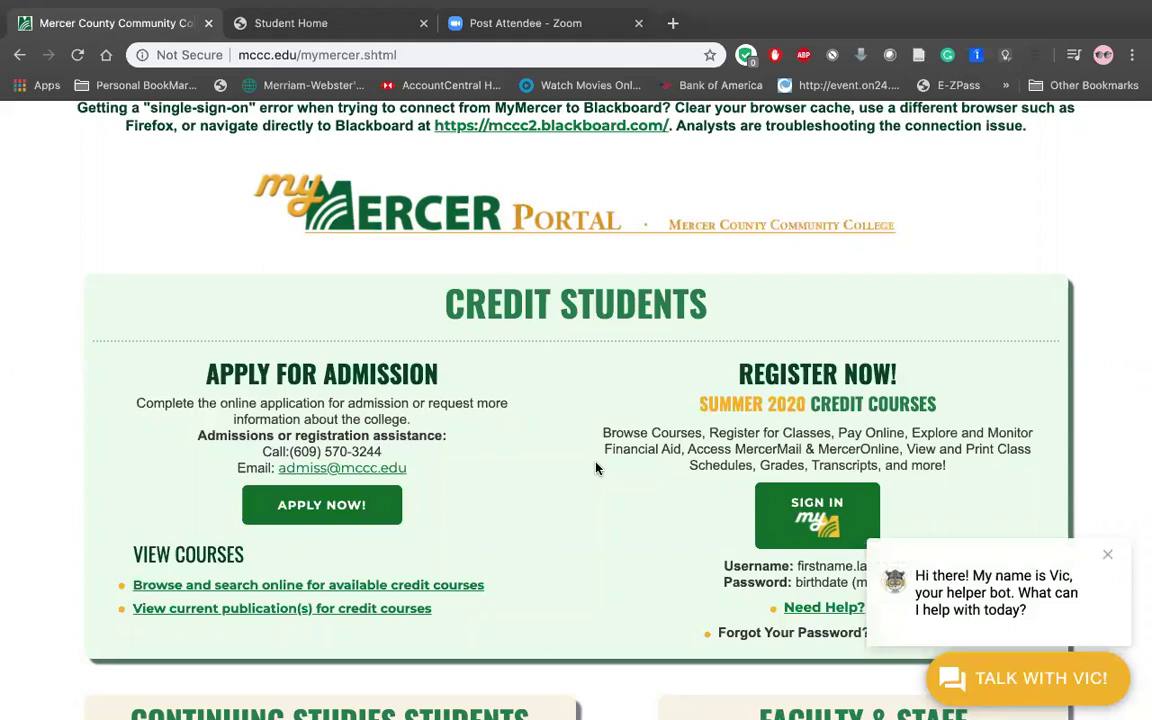
click(1106, 556)
scroll(855, 562, down, 2)
scroll(855, 562, down, 5)
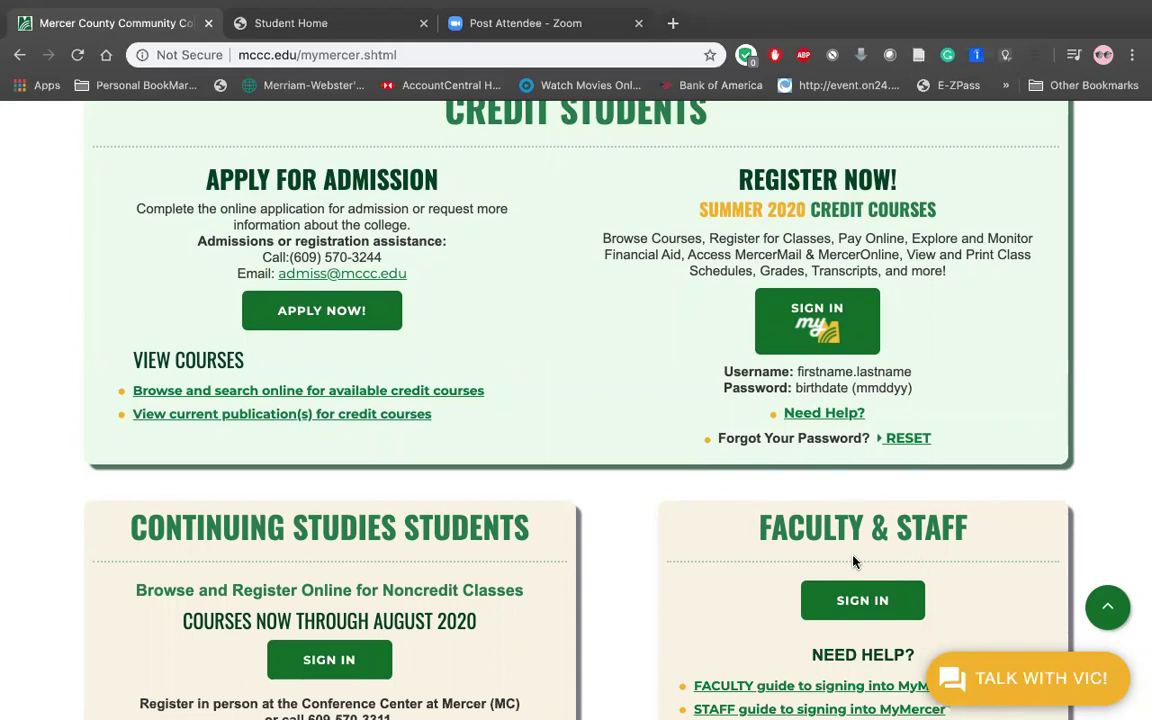
click(826, 322)
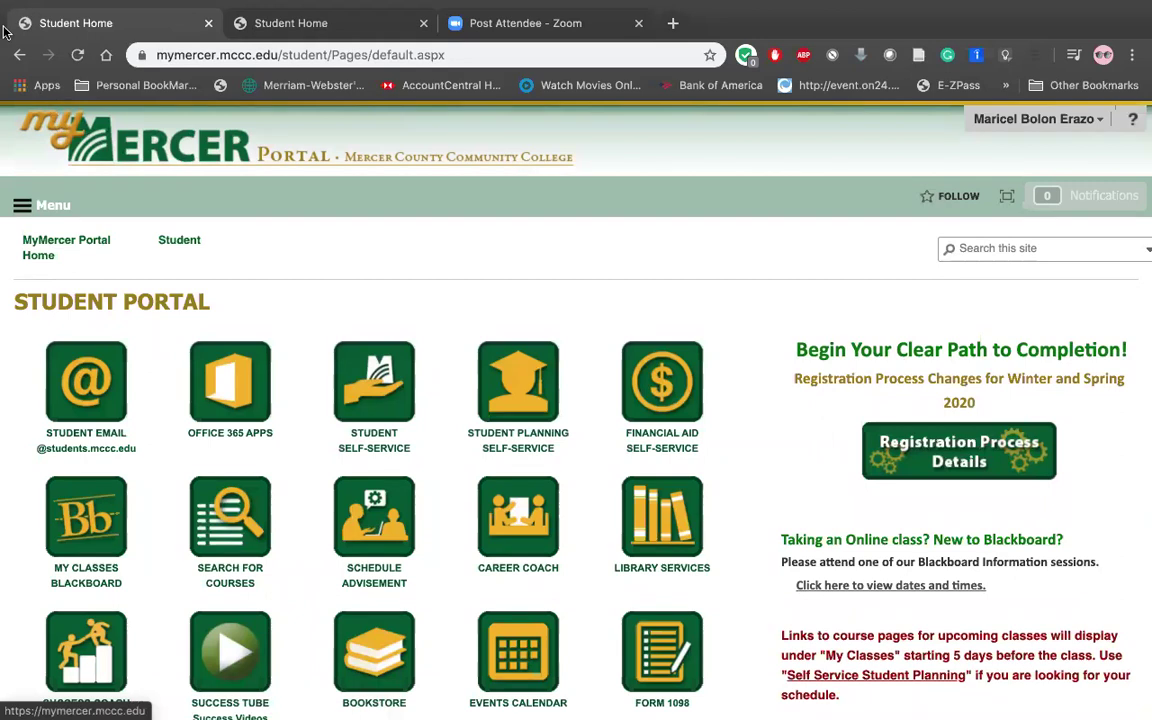
Return to the MyMercer sign-in page and open its help page to review the username and password guidance.
click(18, 57)
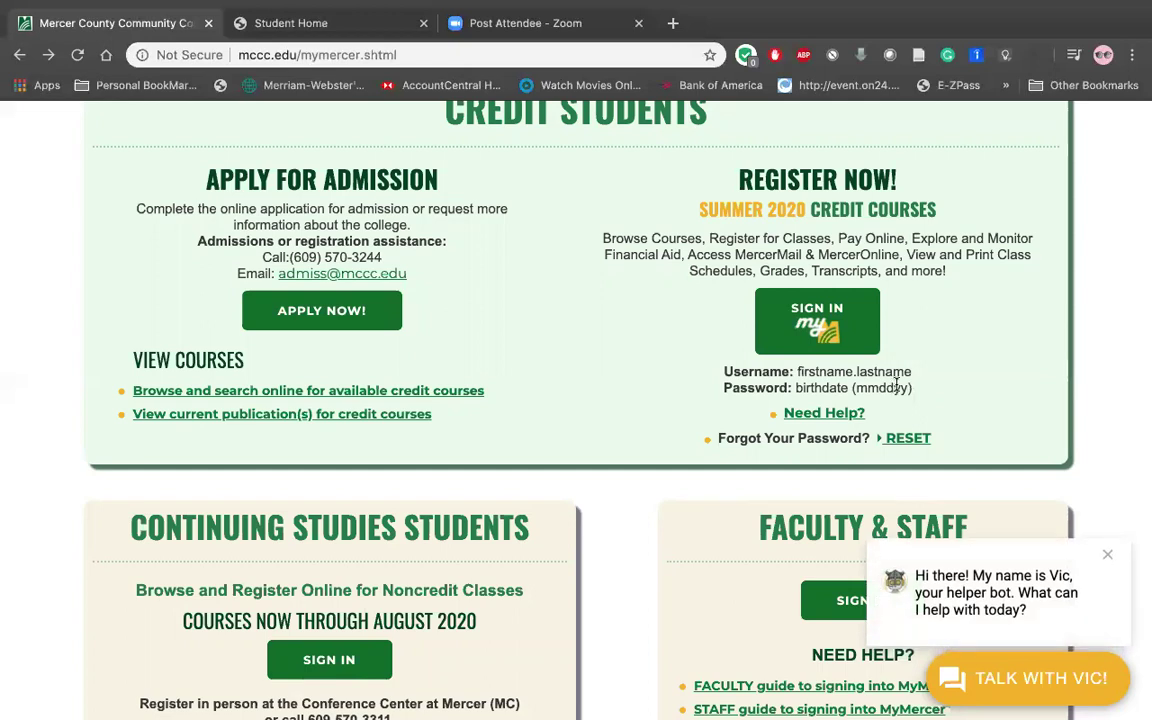
click(810, 419)
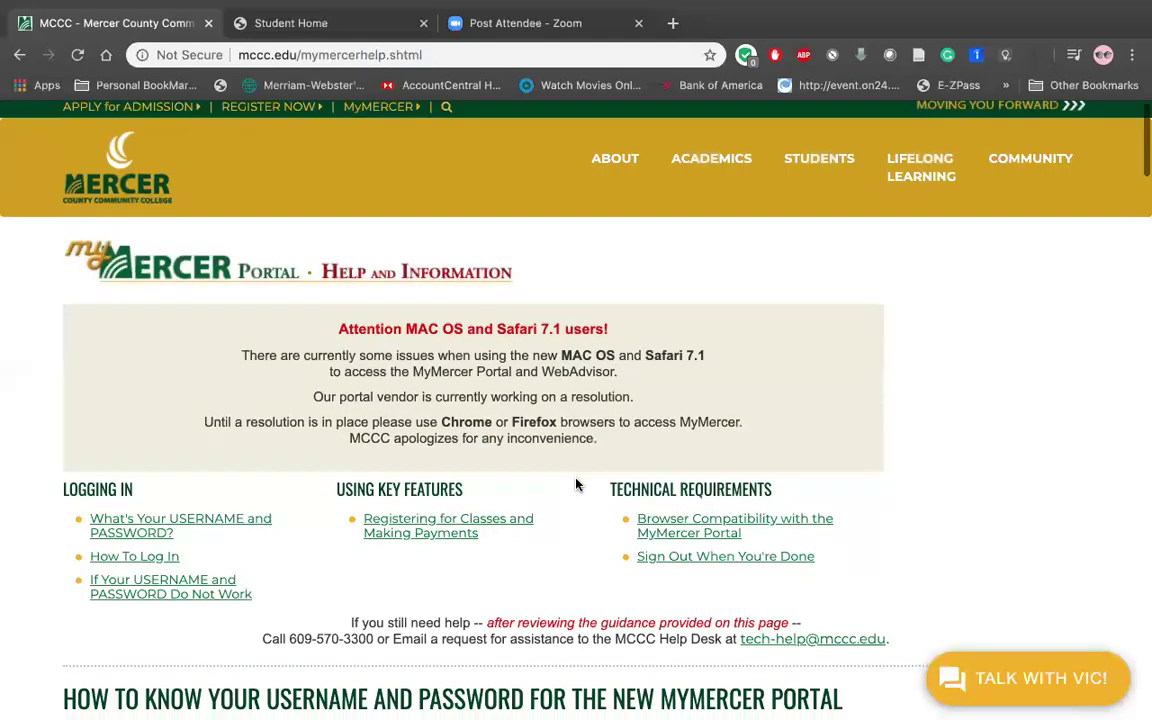
scroll(576, 483, down, 2)
scroll(576, 480, down, 2)
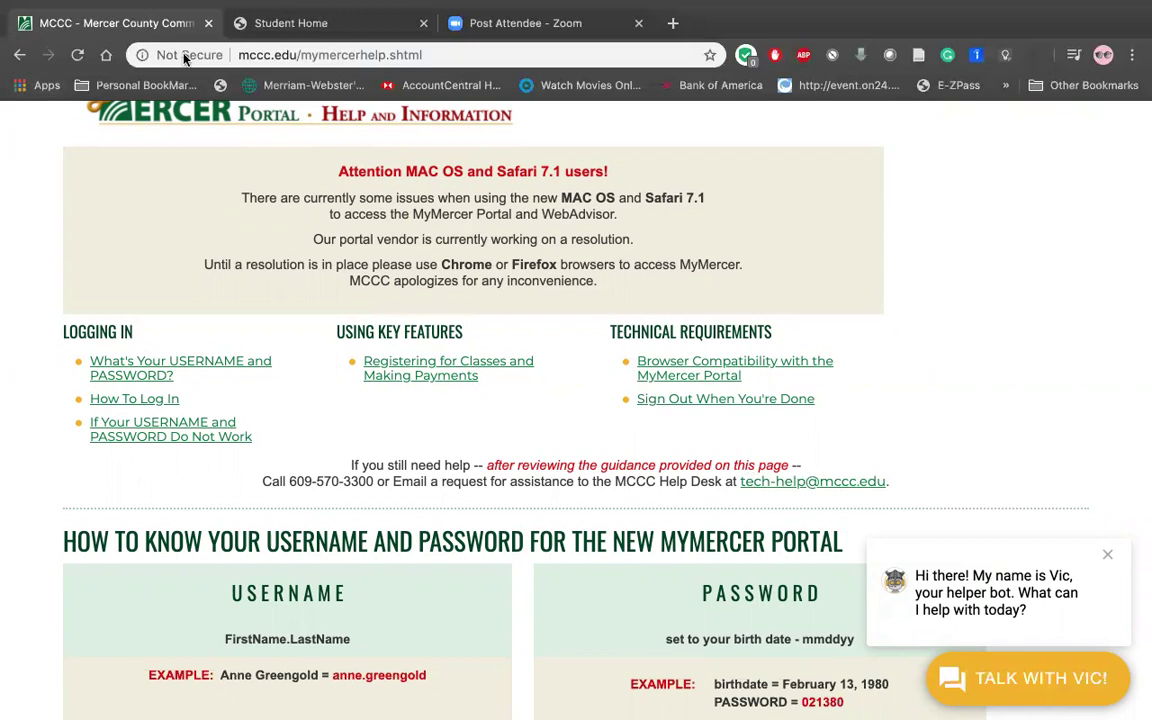
Switch to the already open Student Home page and look through the Student Portal's service shortcuts from the beginning.
click(287, 23)
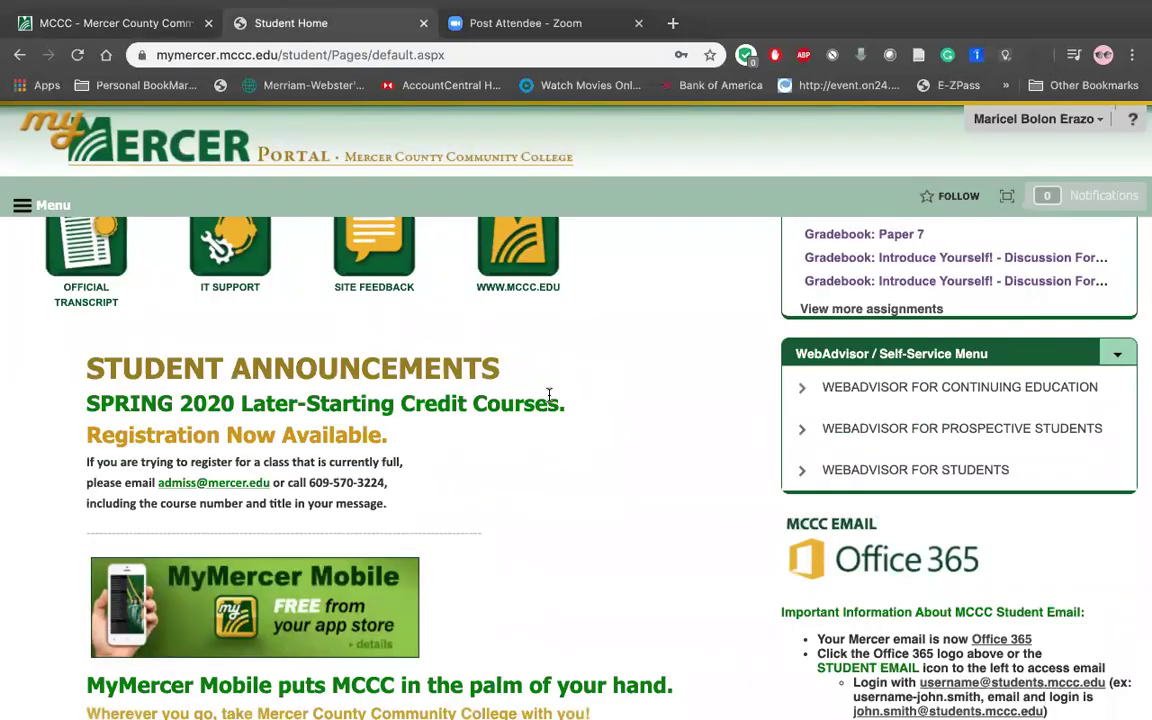
scroll(545, 393, up, 5)
scroll(548, 400, up, 4)
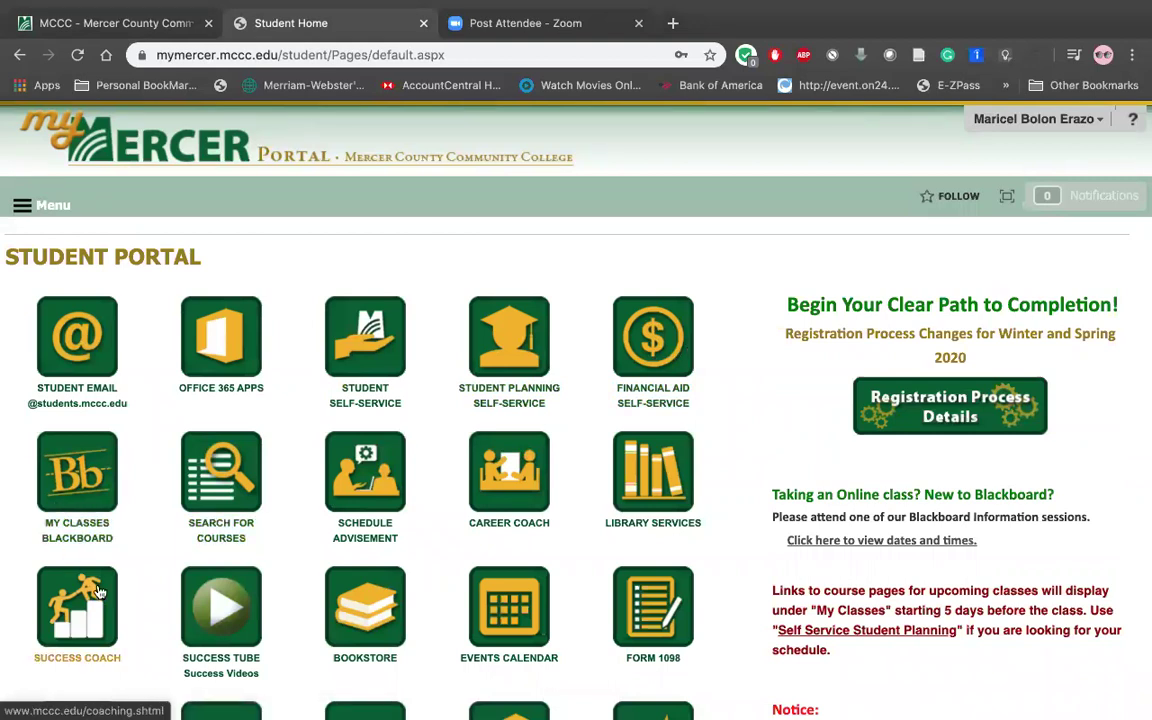
scroll(99, 593, down, 2)
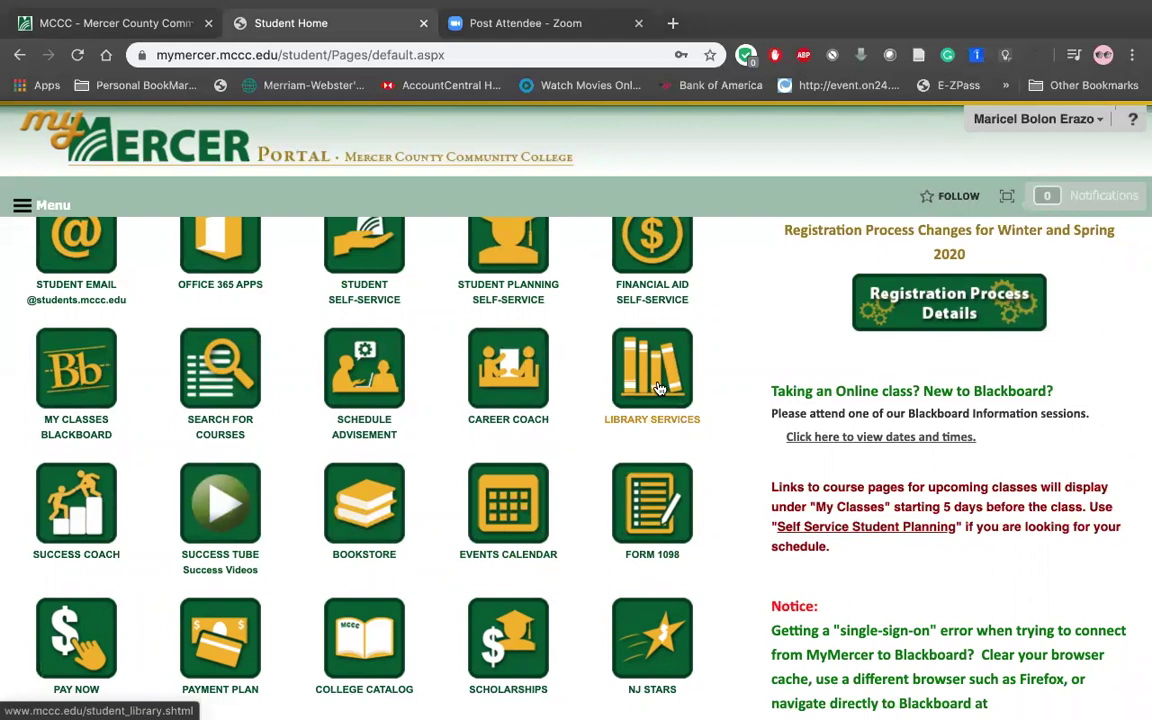
scroll(613, 489, down, 2)
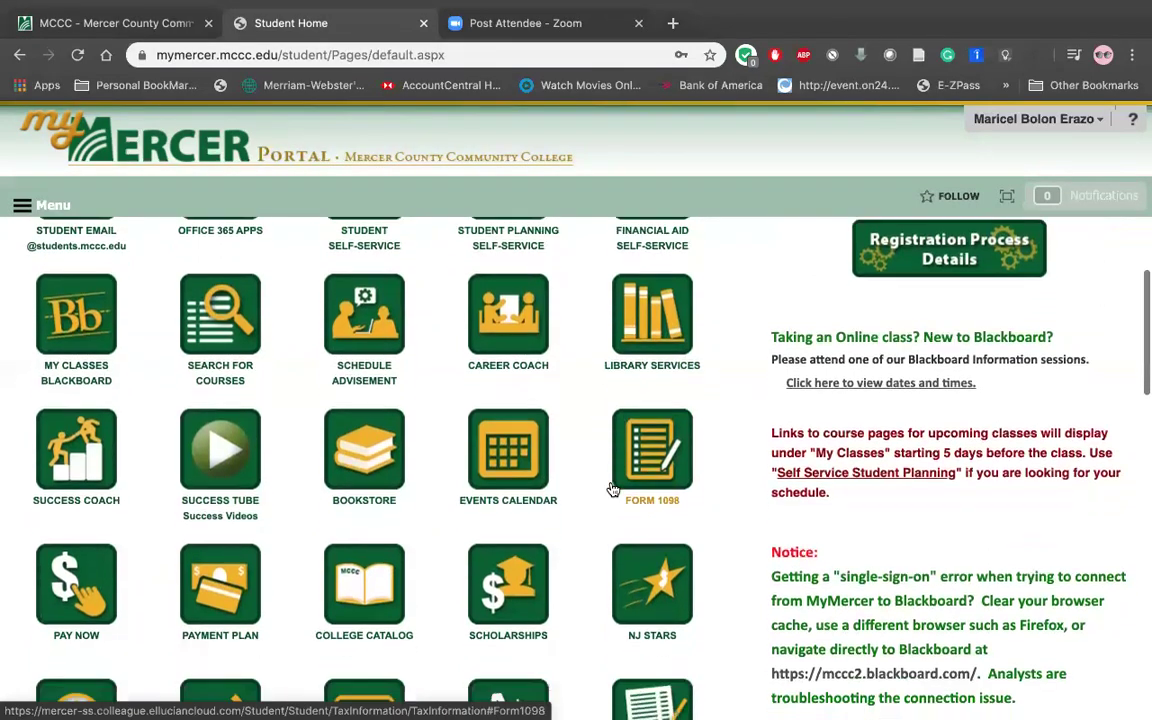
scroll(613, 489, down, 5)
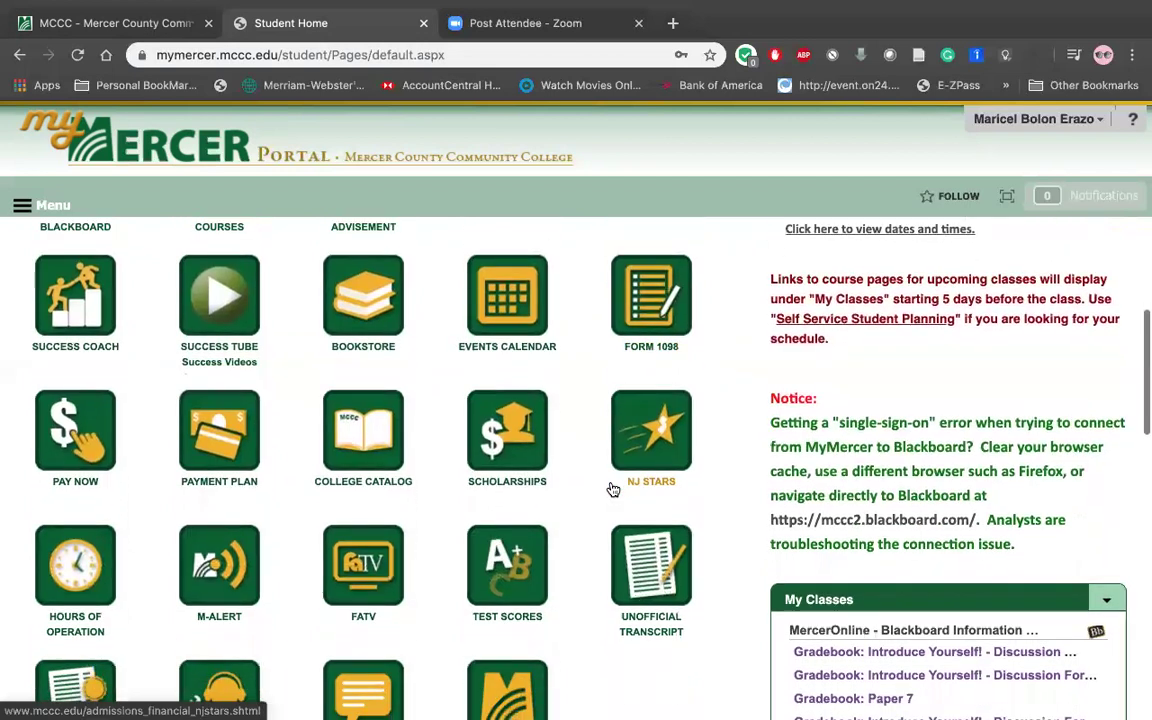
scroll(613, 489, down, 1)
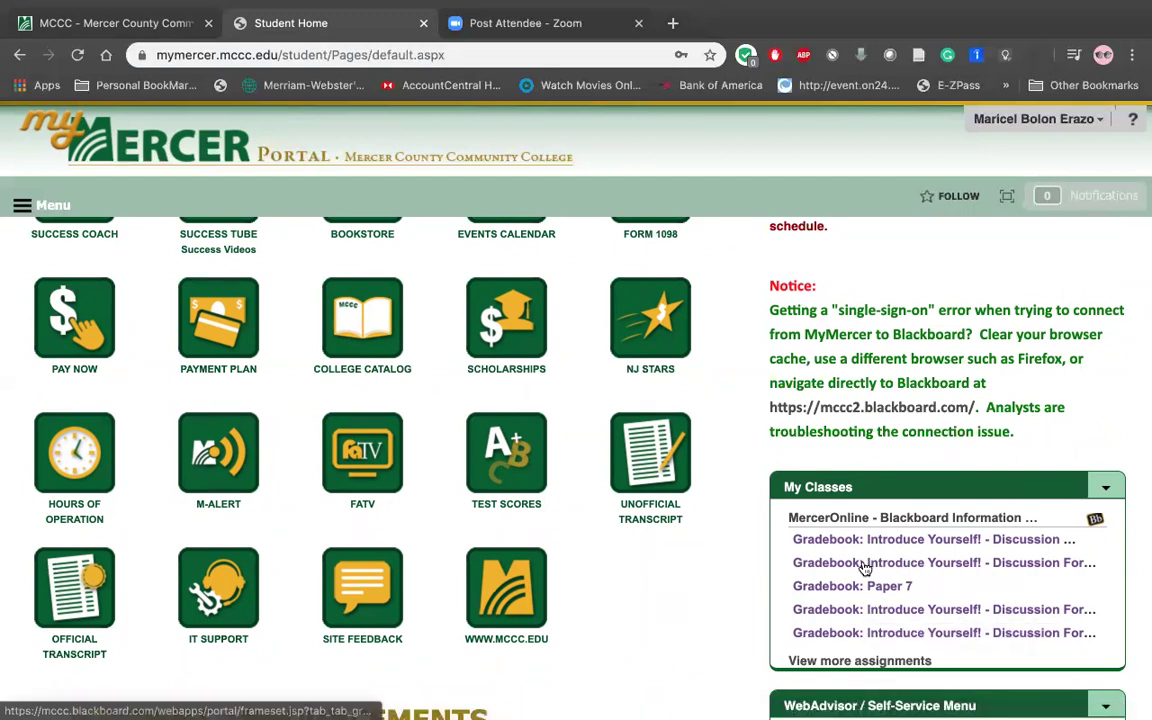
Open the MercerOnline - Blackboard Information Session course from the My Classes list.
scroll(853, 550, down, 1)
scroll(853, 550, down, 2)
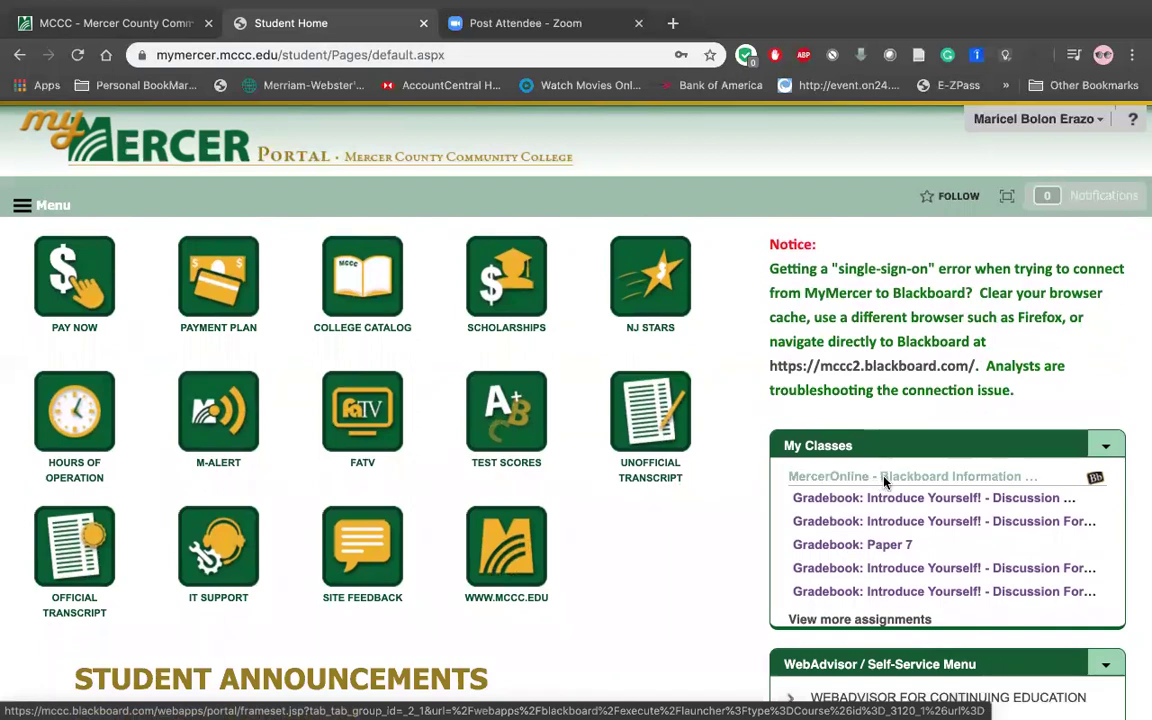
click(884, 478)
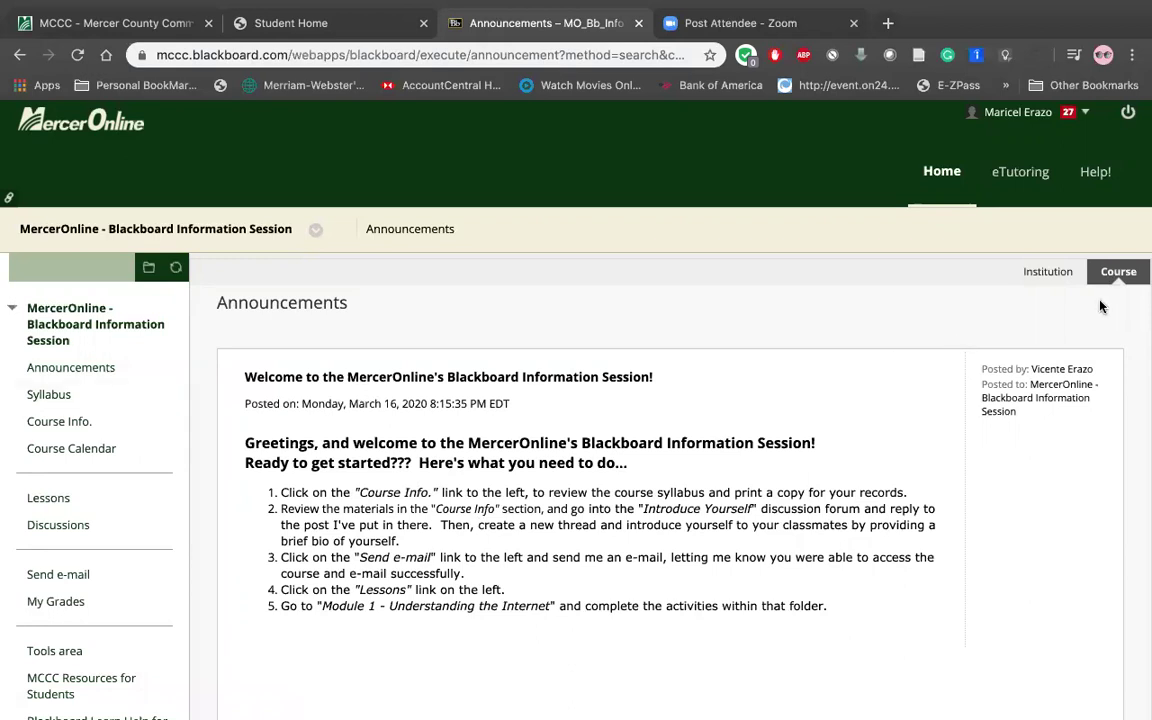
Show the Institution announcements and look over the "What is ALLY?" post.
click(1040, 273)
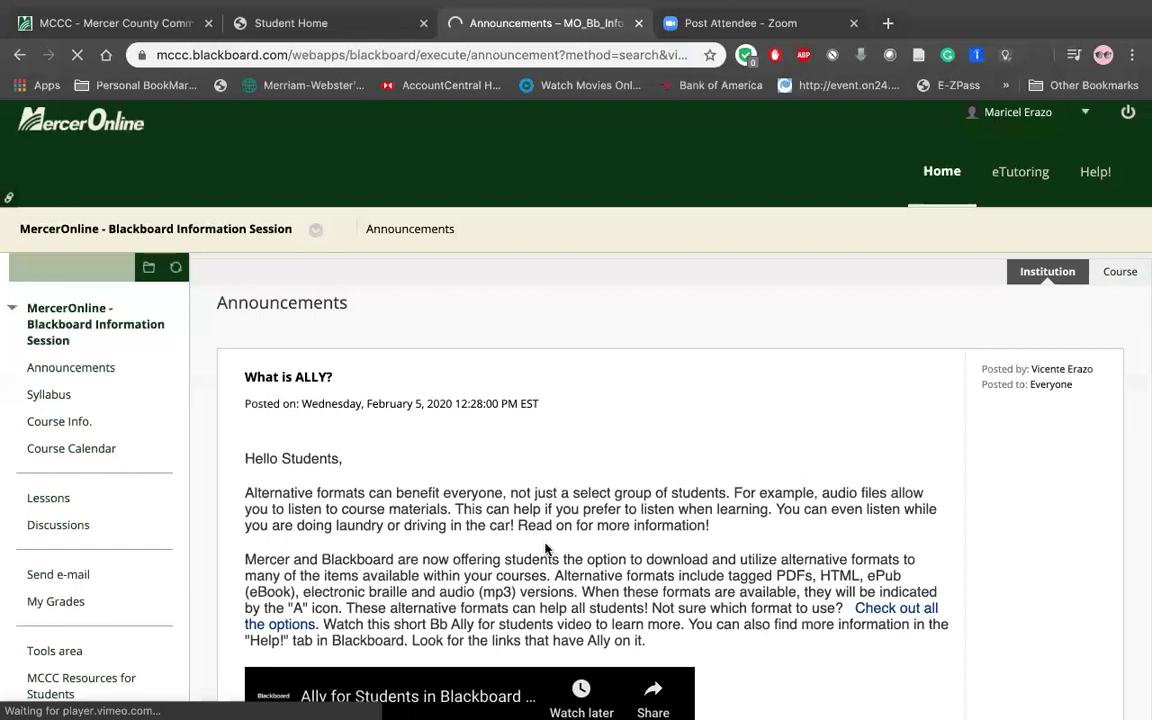
scroll(510, 550, down, 1)
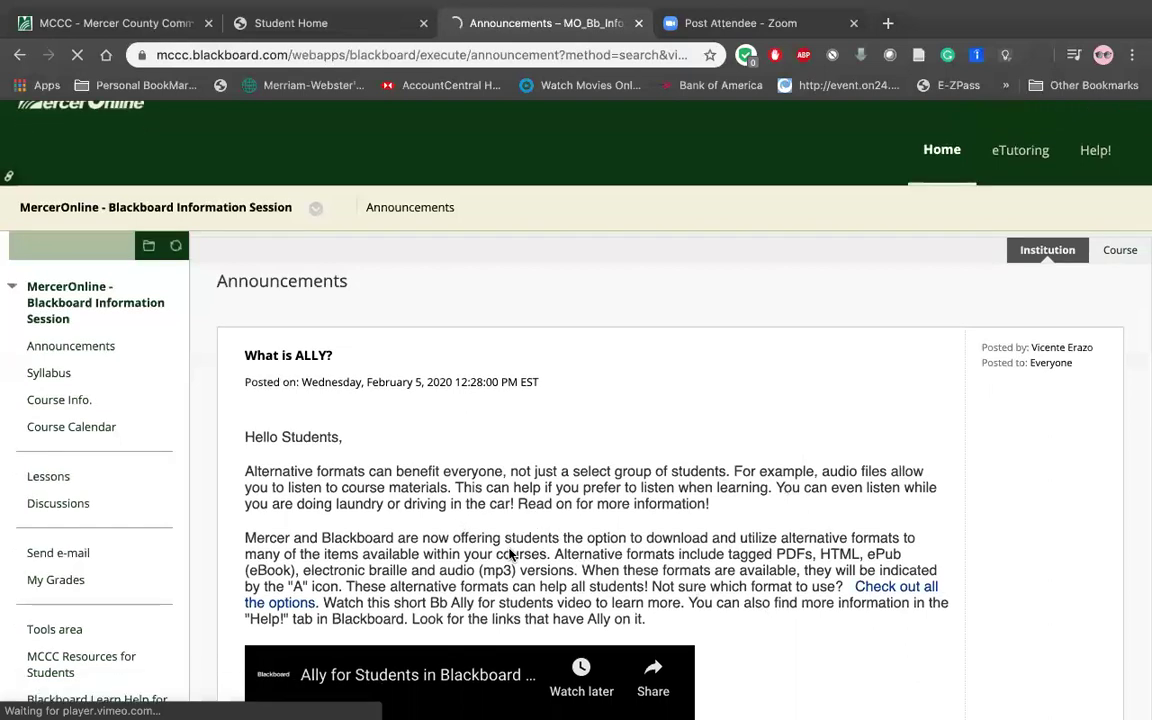
scroll(510, 553, down, 2)
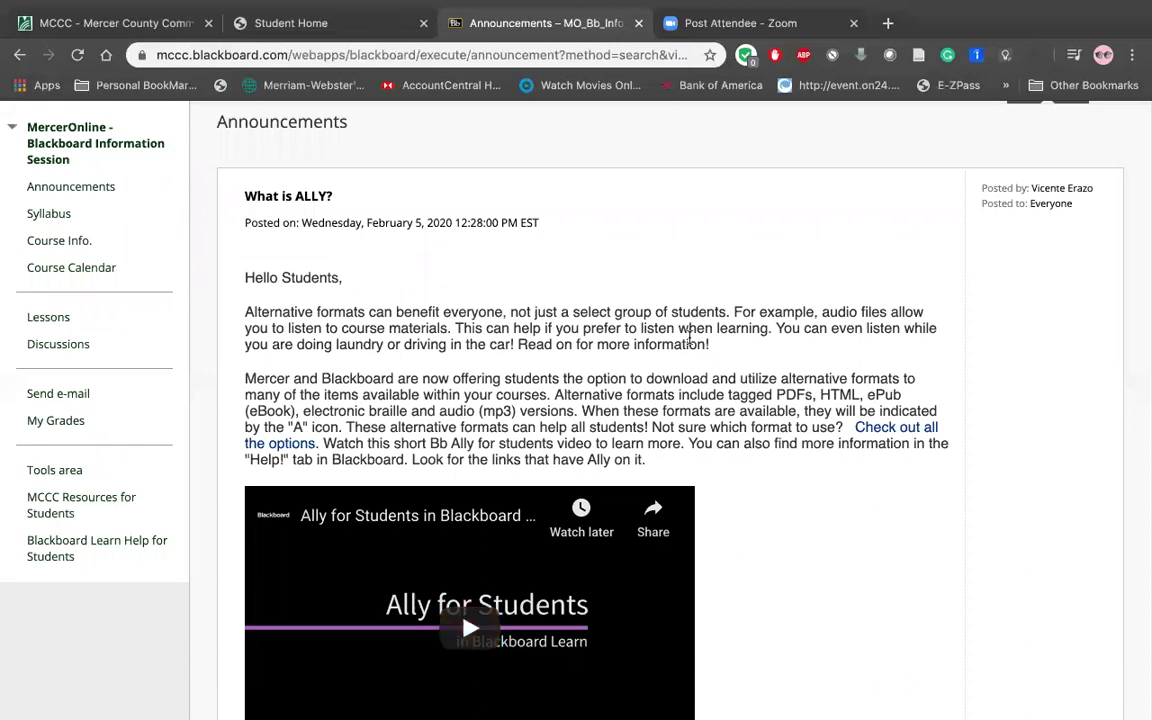
scroll(689, 337, up, 2)
scroll(689, 337, up, 2)
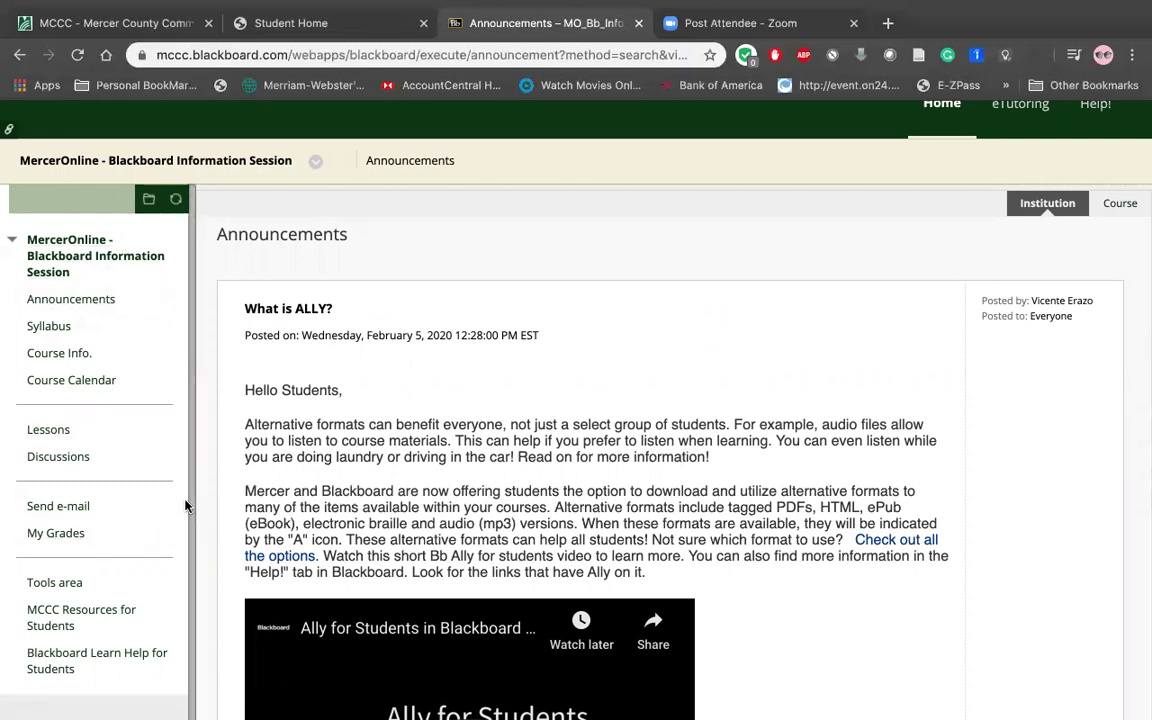
Collapse the course menu beside the announcements and expand it again.
click(201, 430)
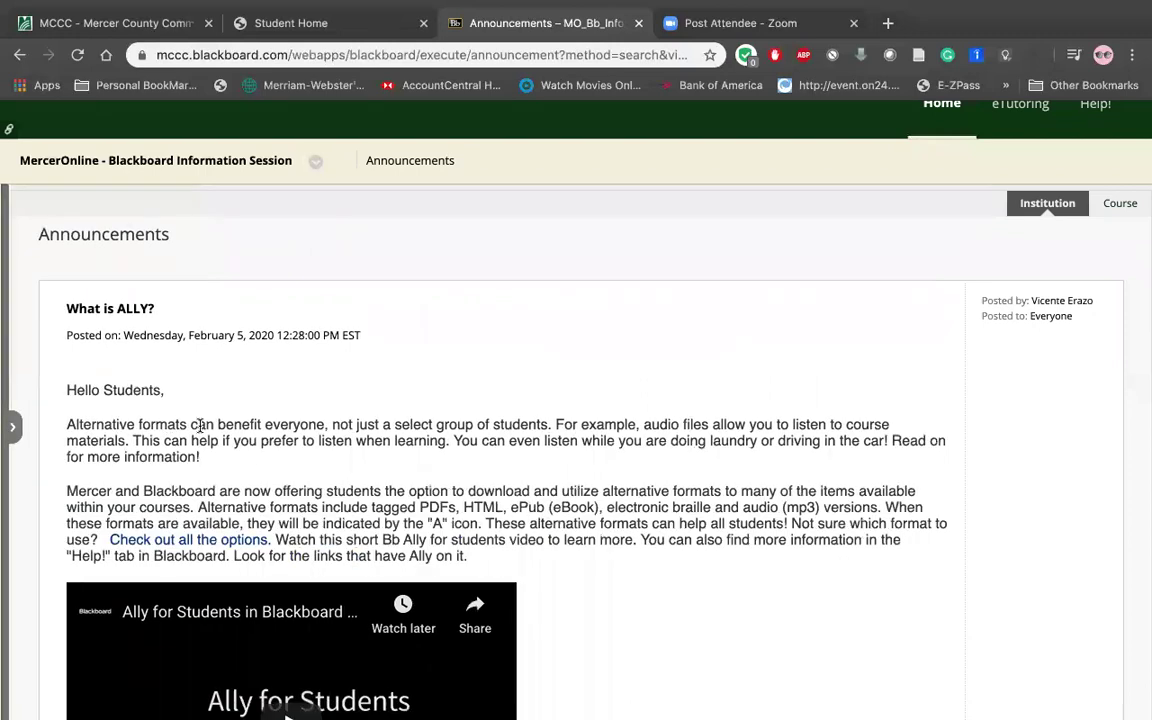
click(14, 433)
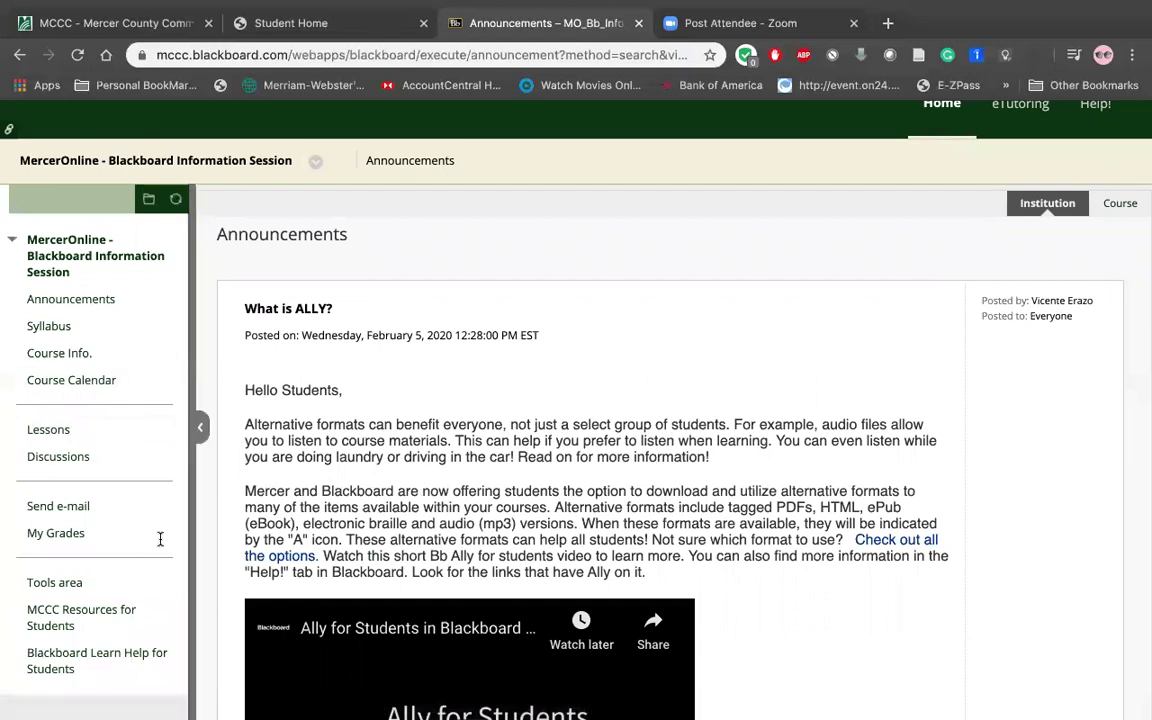
mouse_move(185, 433)
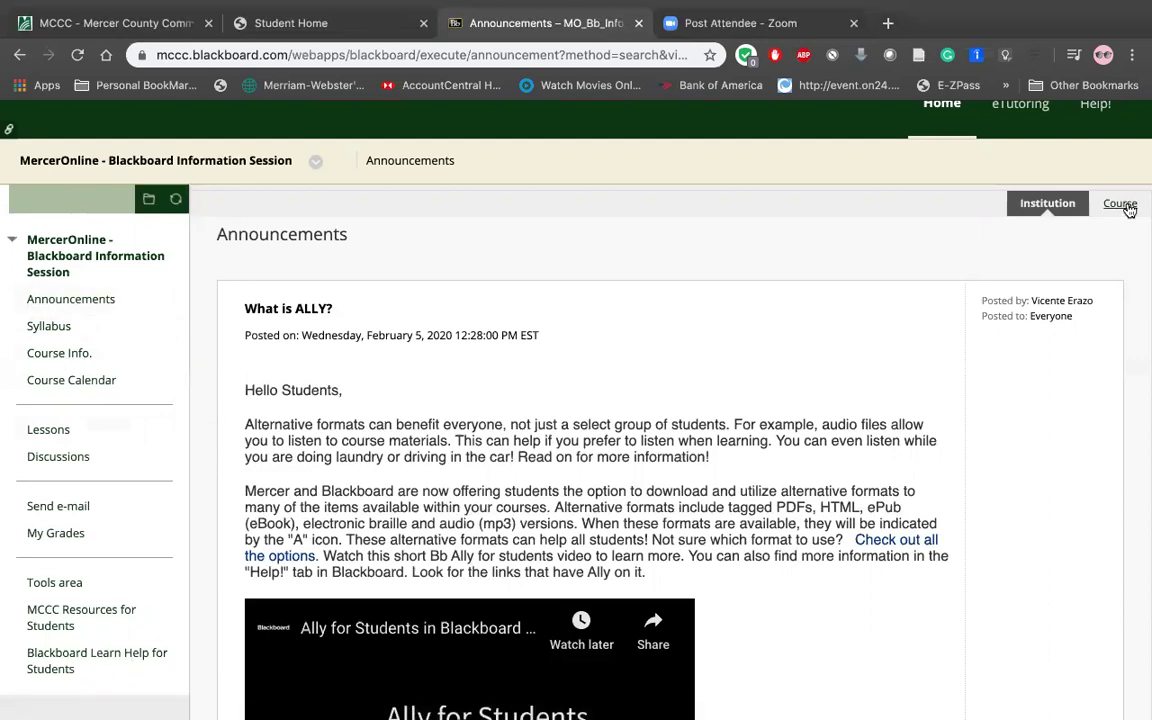
Open the Course Syllabus document from the course's Syllabus page and read through it.
click(58, 330)
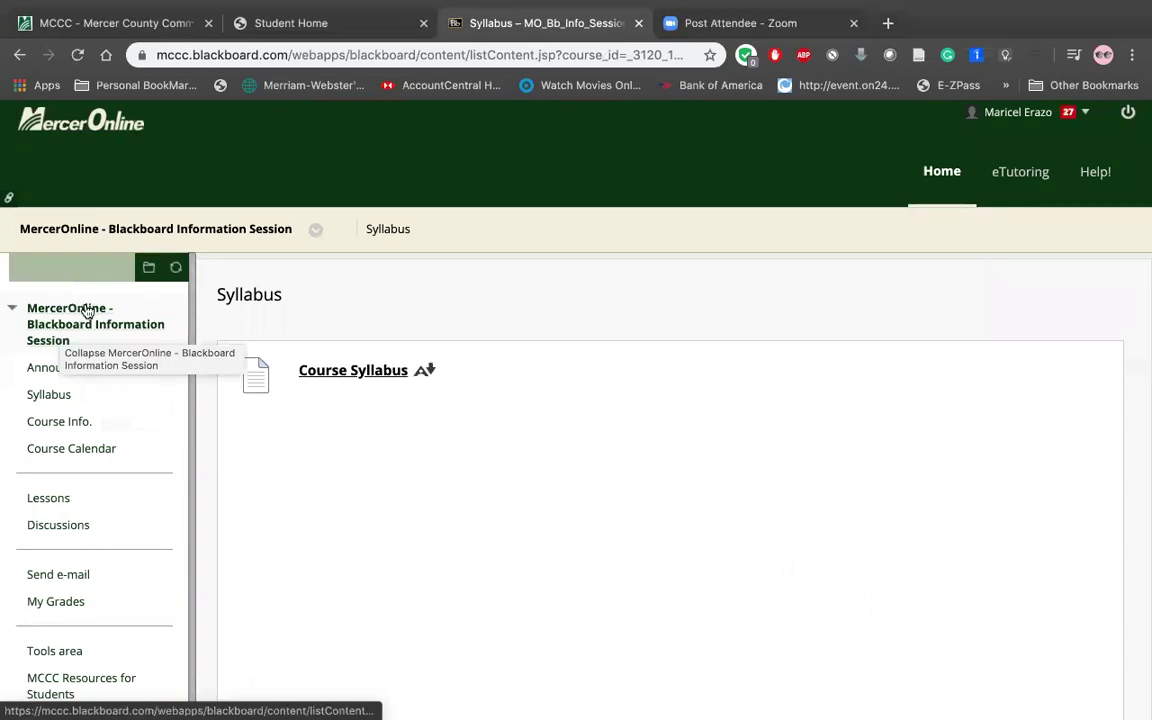
click(329, 371)
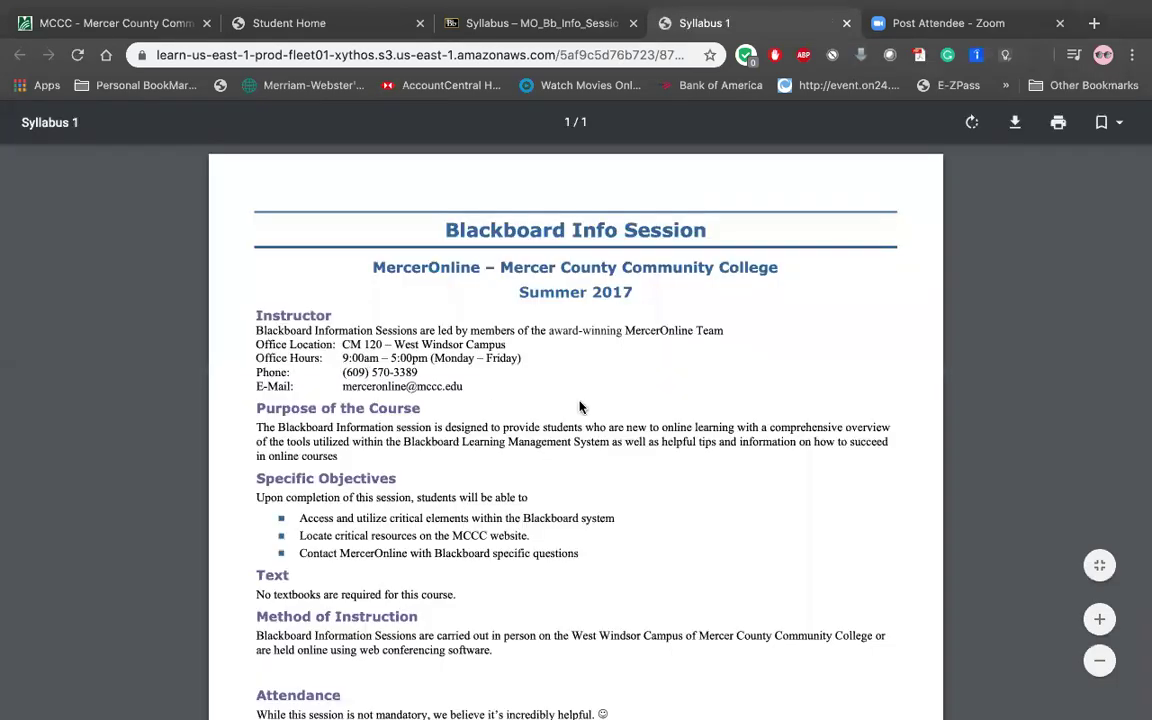
scroll(580, 407, down, 4)
scroll(580, 407, up, 3)
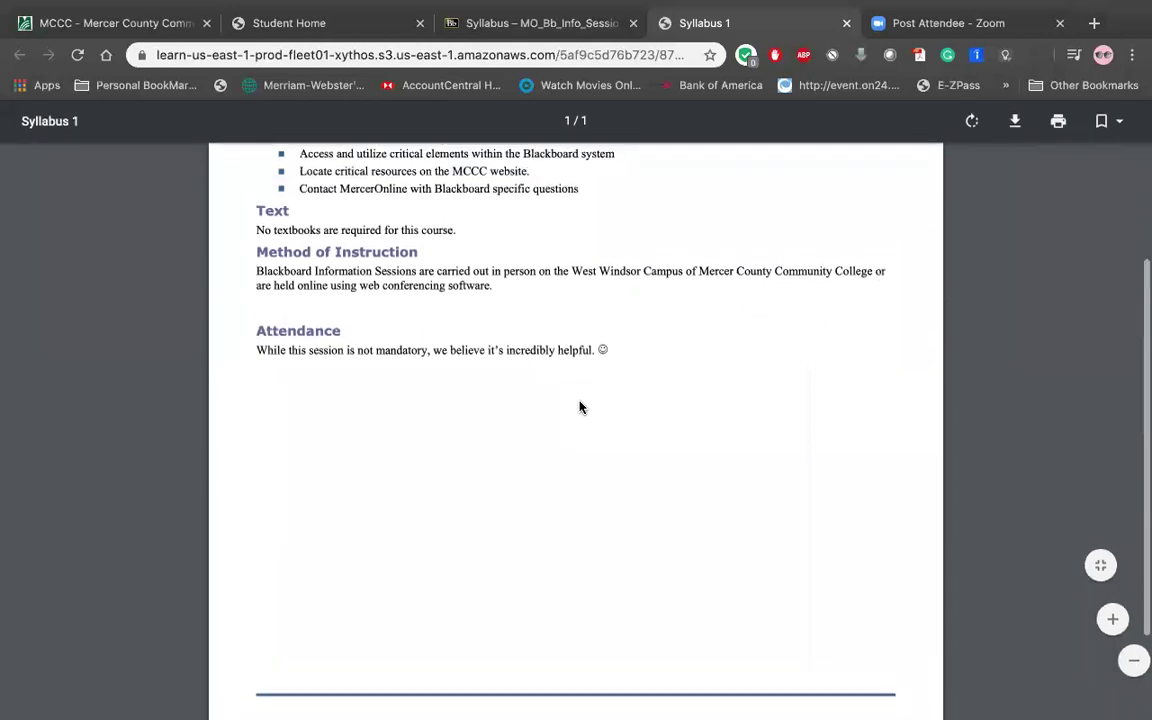
scroll(580, 407, up, 2)
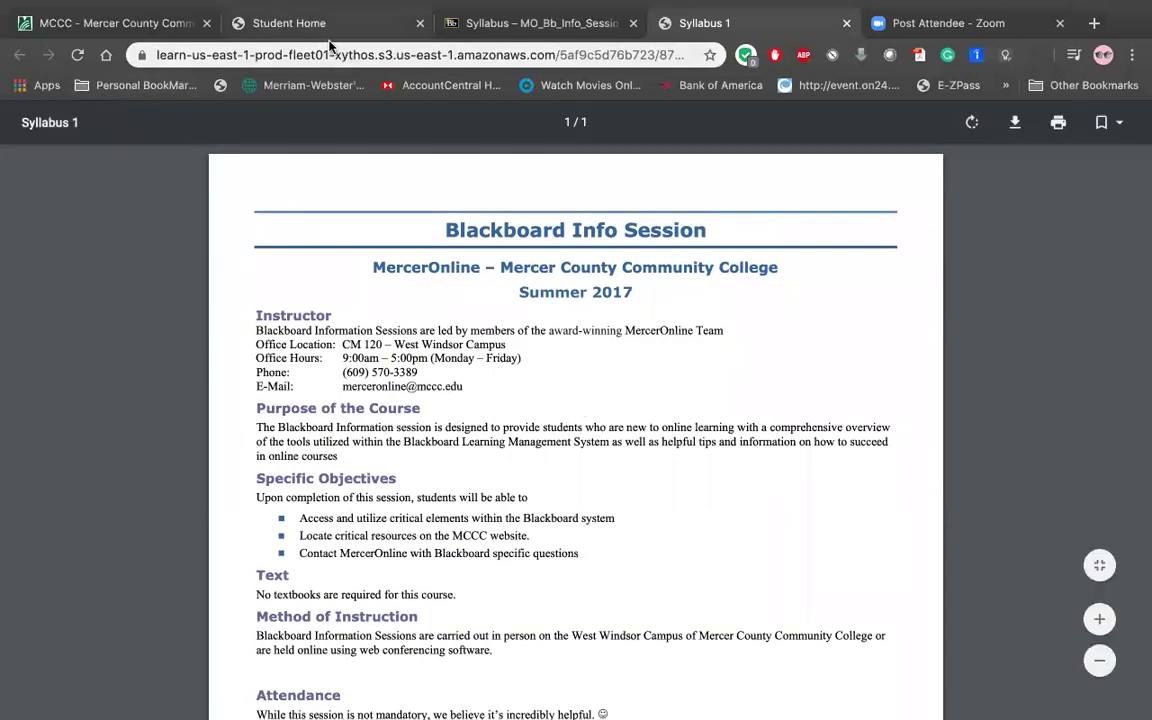
Return to the course's Syllabus page, view the alternative download formats for the Course Syllabus, and cancel without downloading.
click(432, 30)
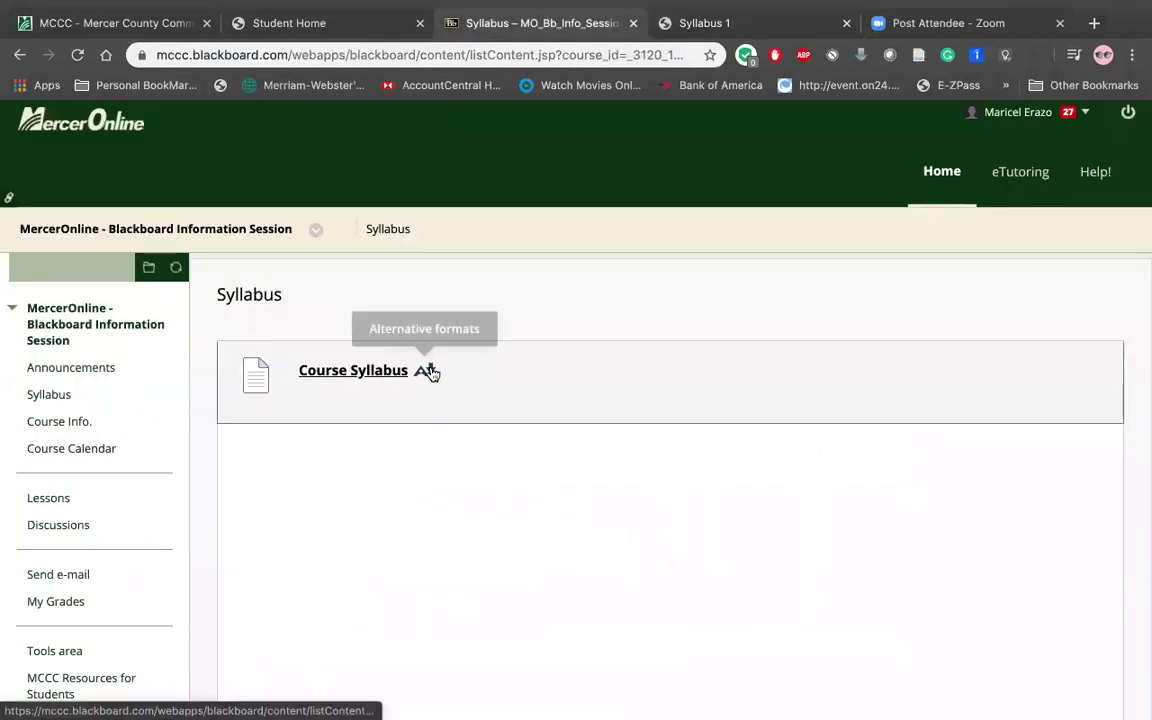
click(427, 371)
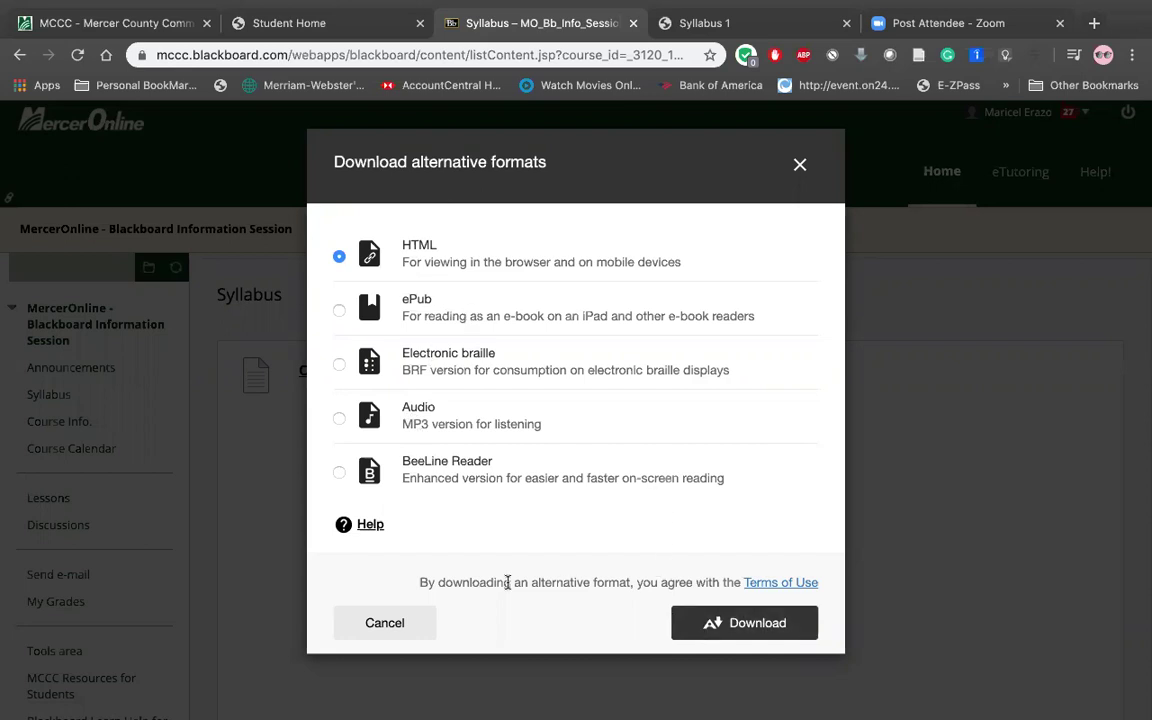
click(383, 631)
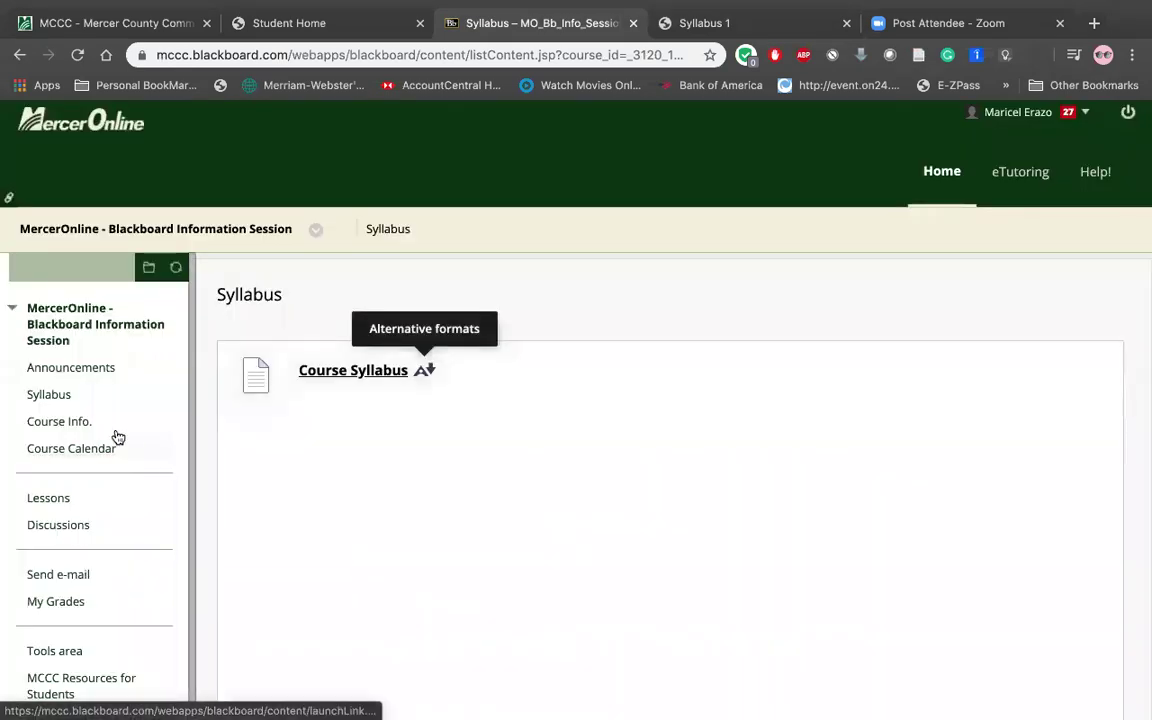
Open the Course Info. page and look through its items, from Meet Your Instructor to the Resources for Students folder.
click(45, 430)
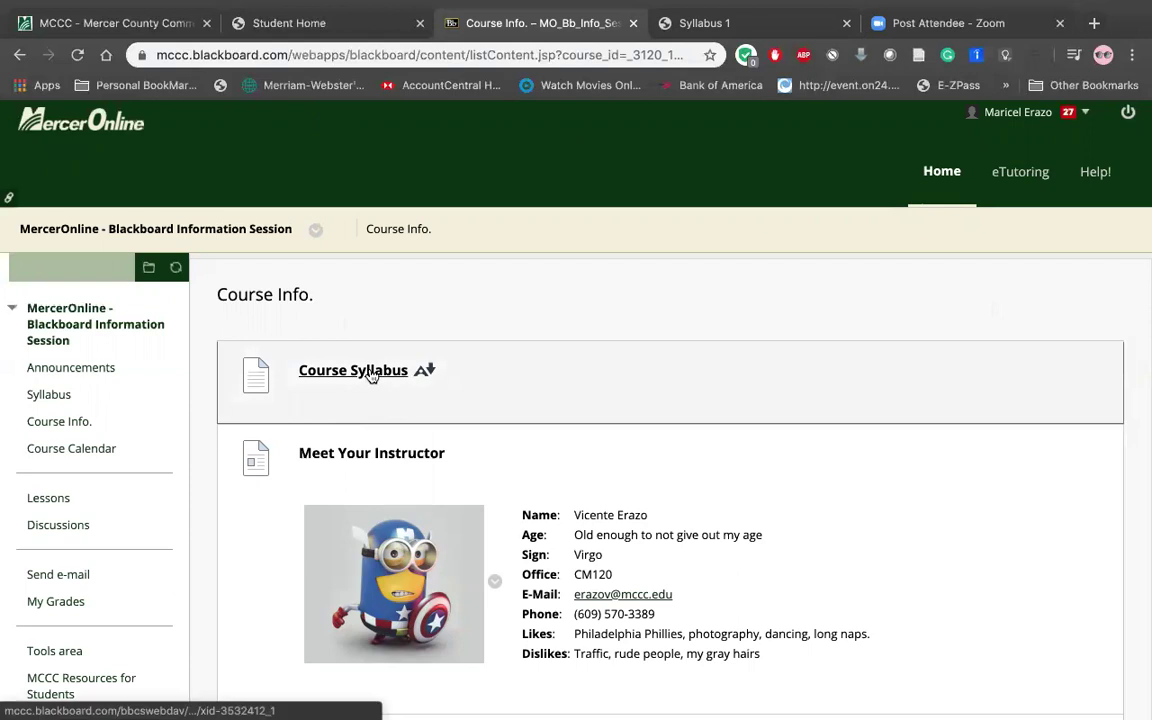
scroll(445, 511, down, 3)
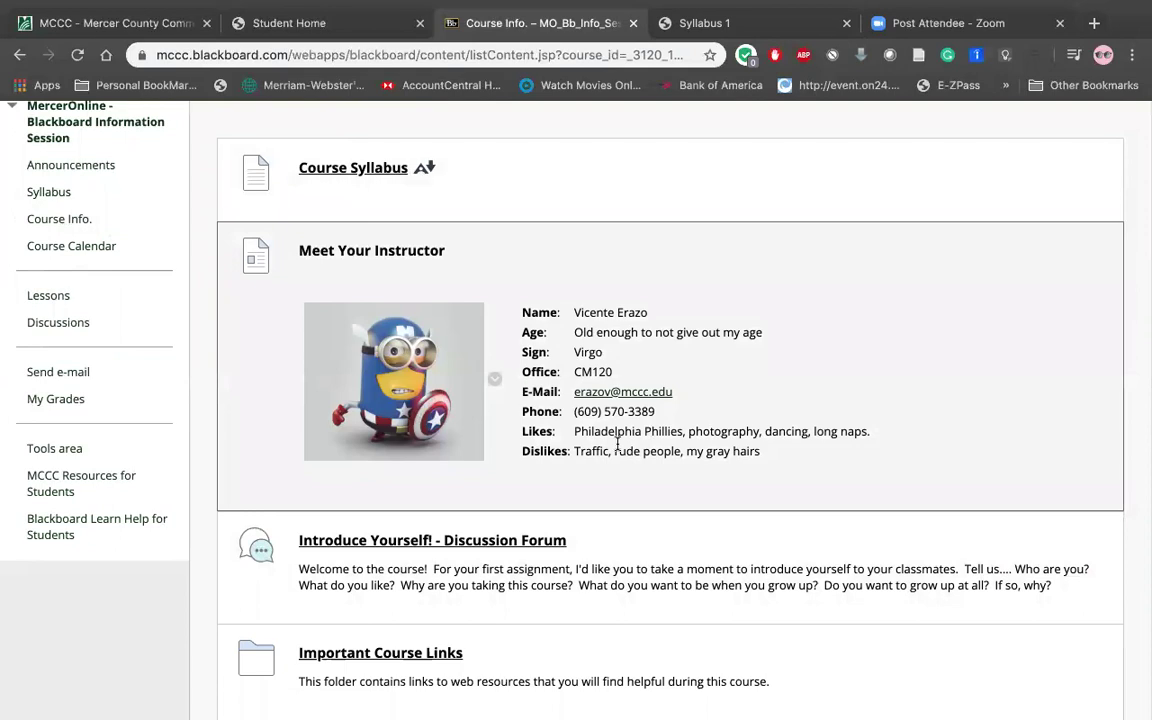
scroll(617, 443, down, 1)
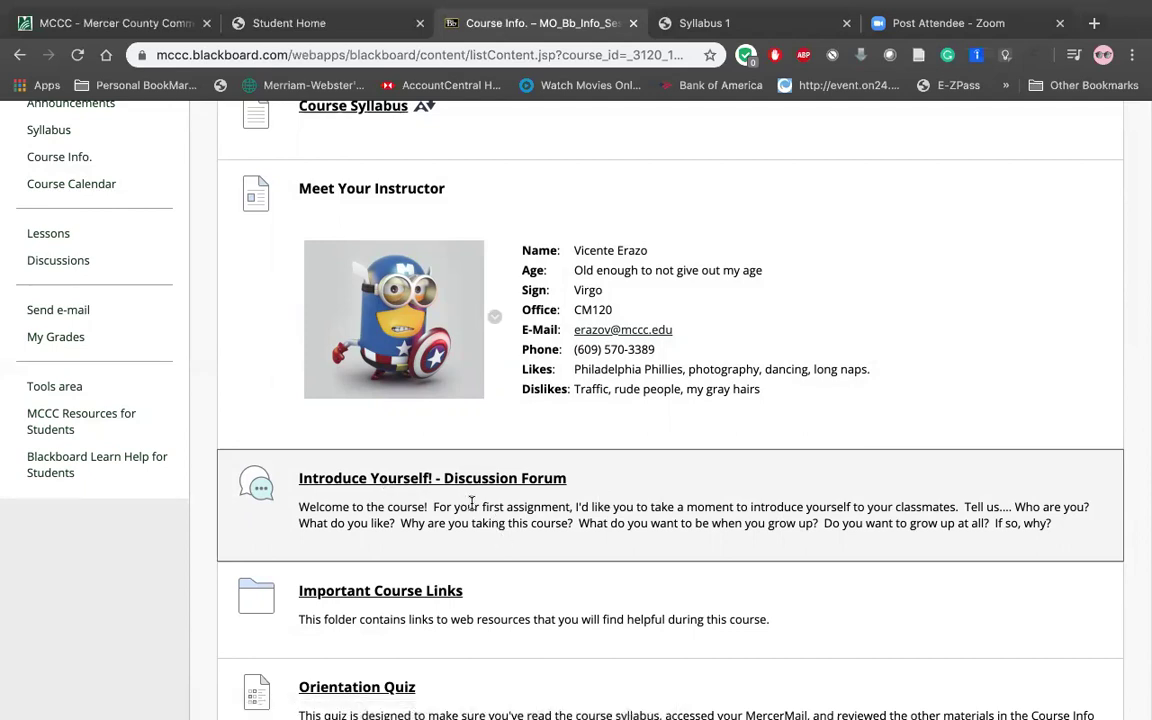
scroll(398, 560, down, 3)
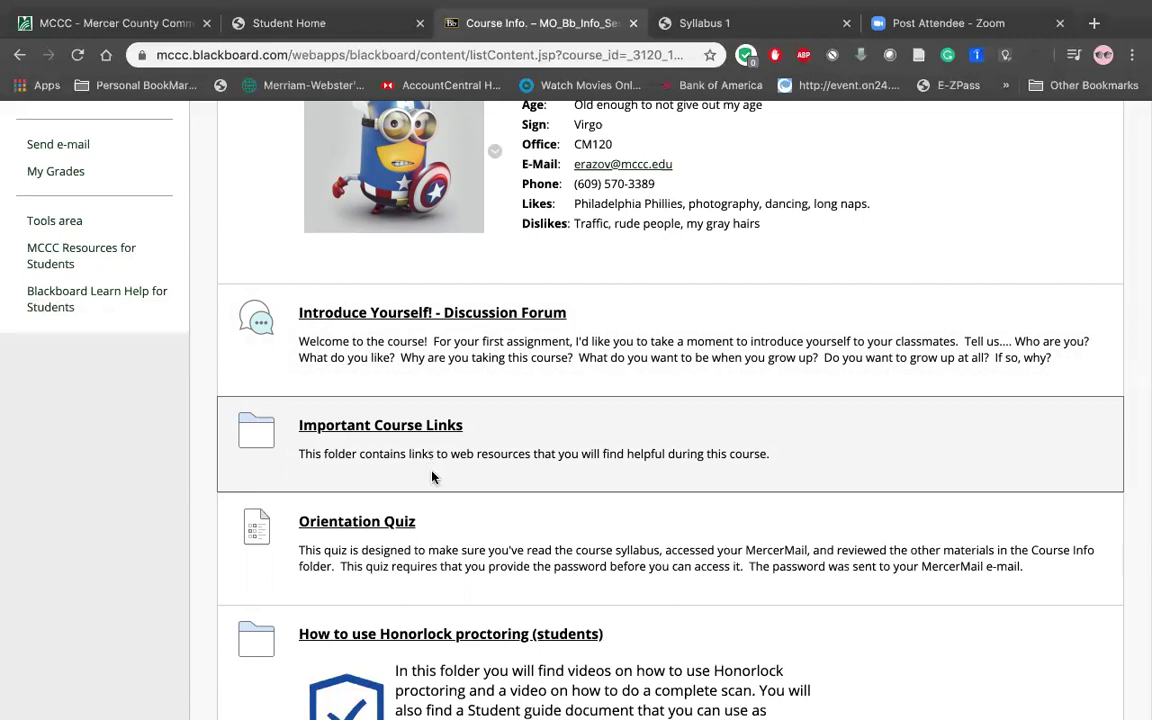
scroll(363, 531, down, 1)
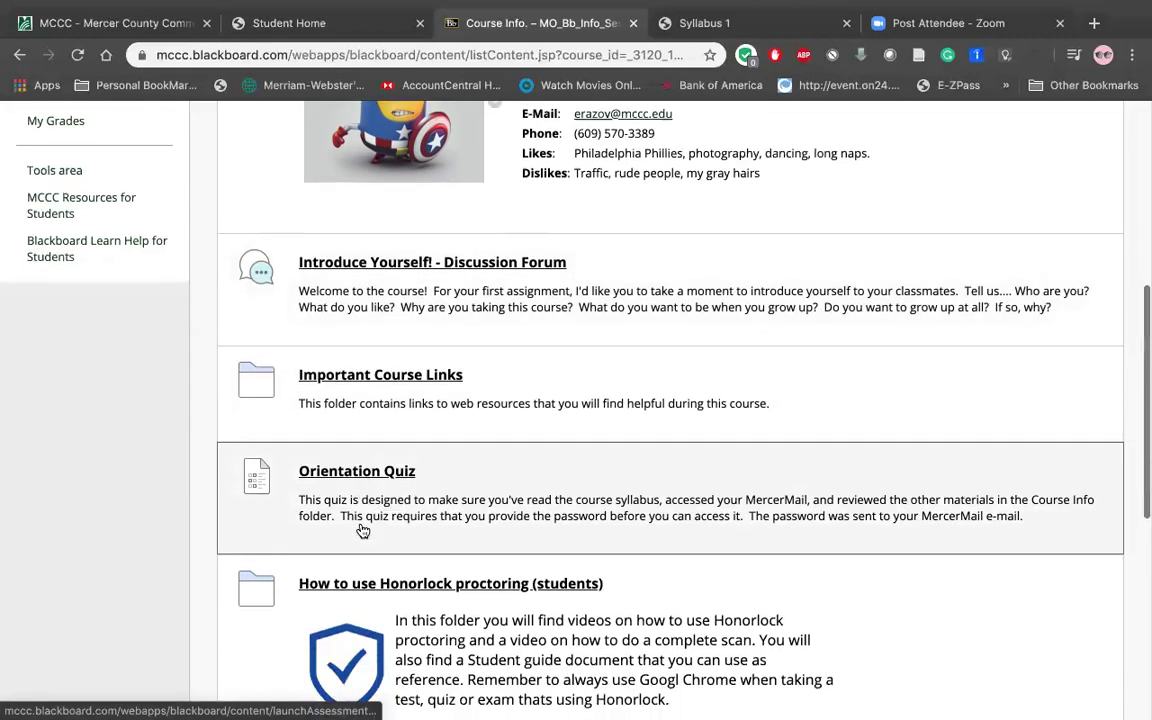
scroll(363, 531, down, 3)
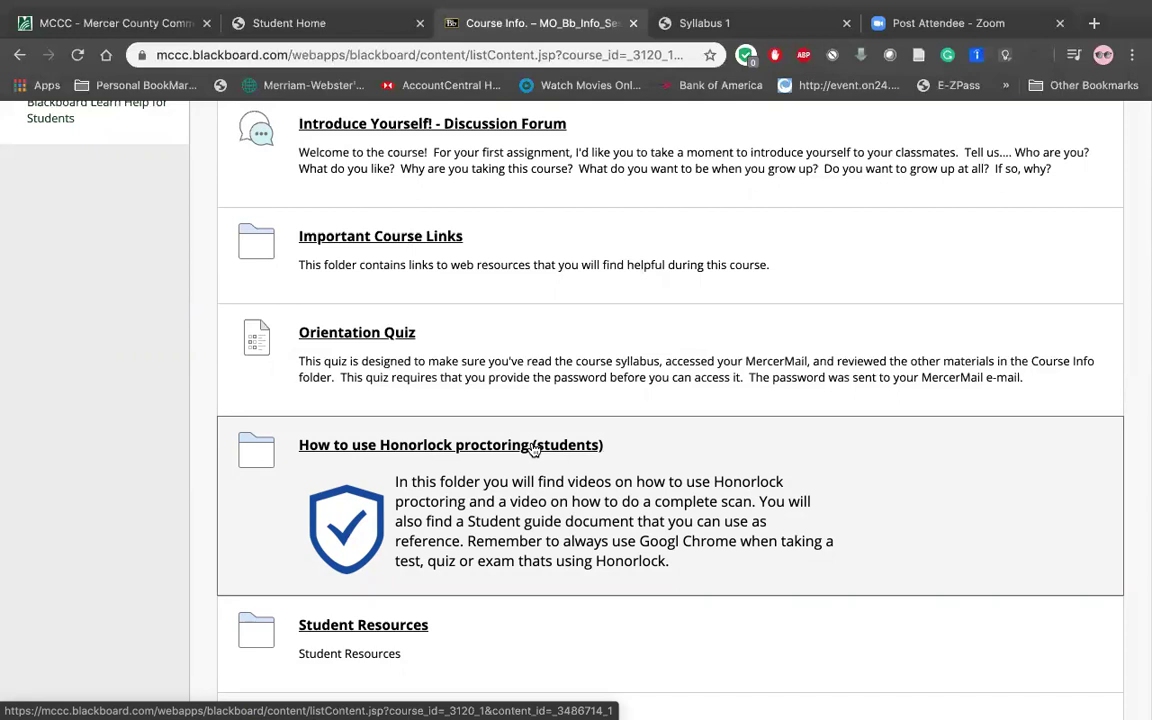
scroll(520, 480, down, 3)
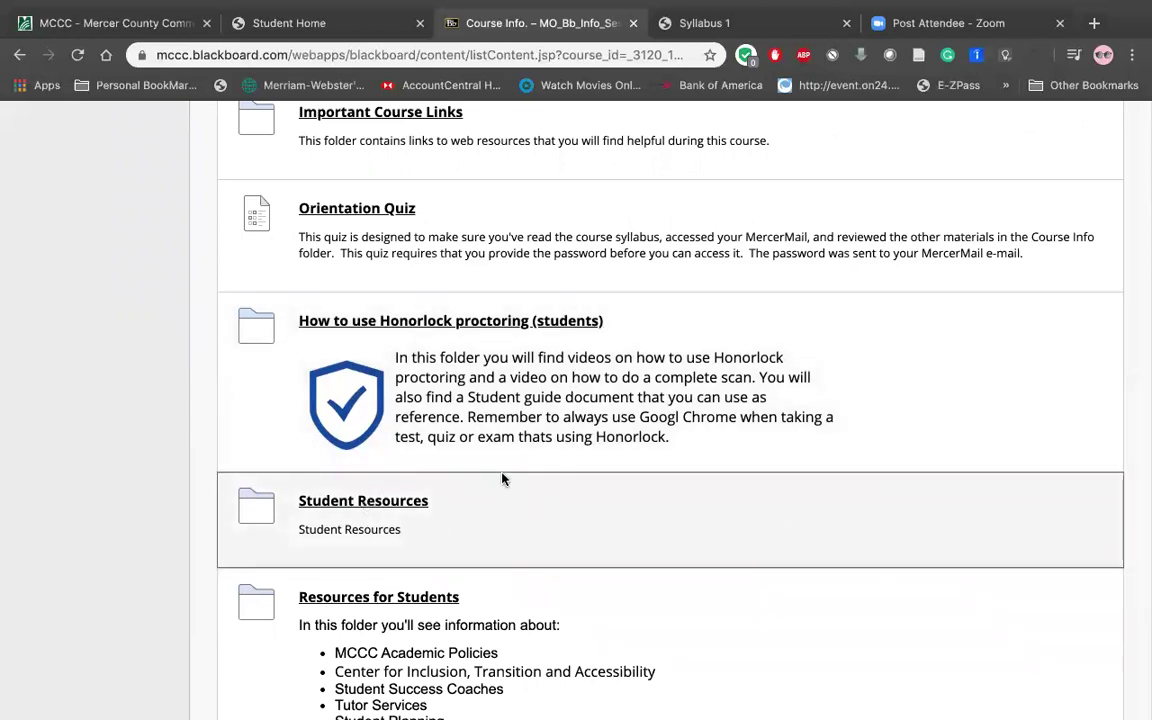
scroll(503, 480, down, 1)
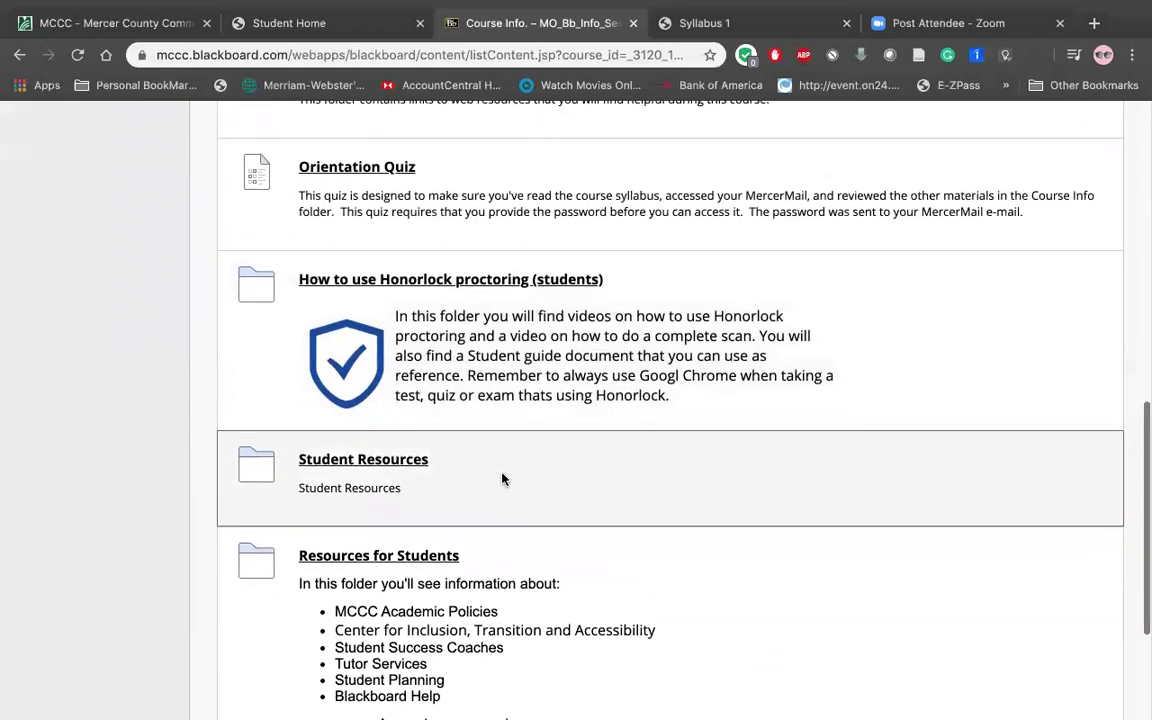
Open the Student Resources folder and look over the Blackboard Information Session video, the TMS tutoring link and the tutor booking video.
click(359, 467)
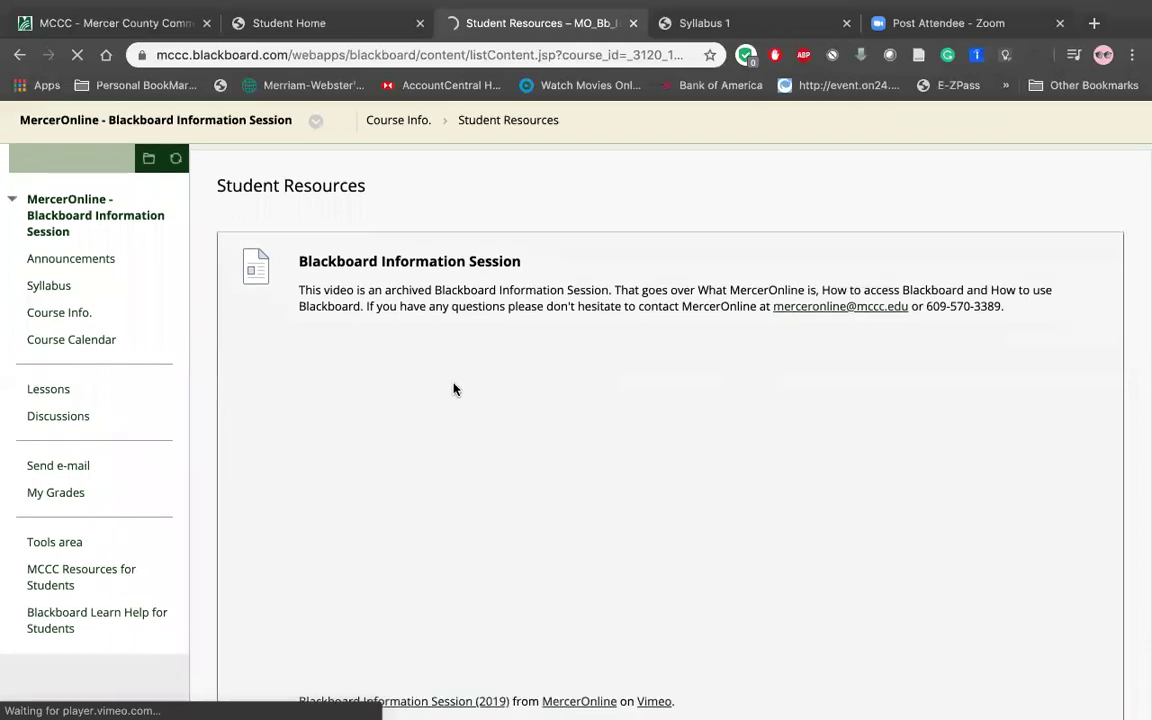
scroll(453, 389, down, 3)
scroll(453, 389, down, 6)
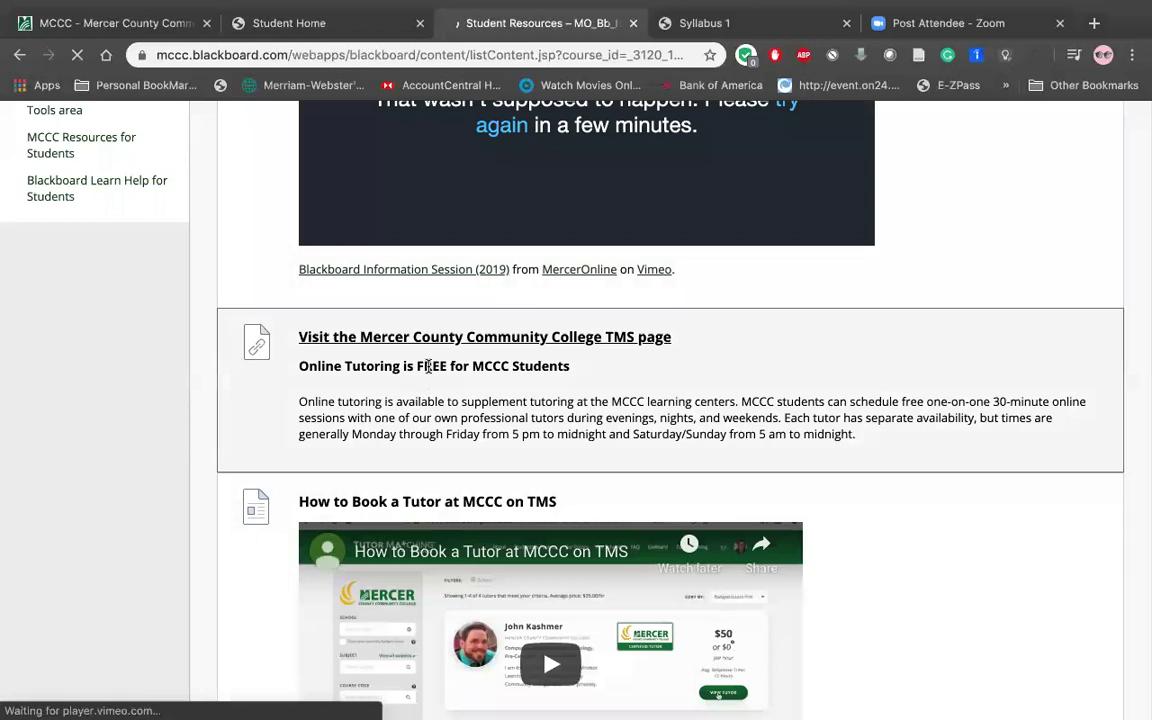
scroll(428, 367, up, 2)
scroll(428, 367, up, 1)
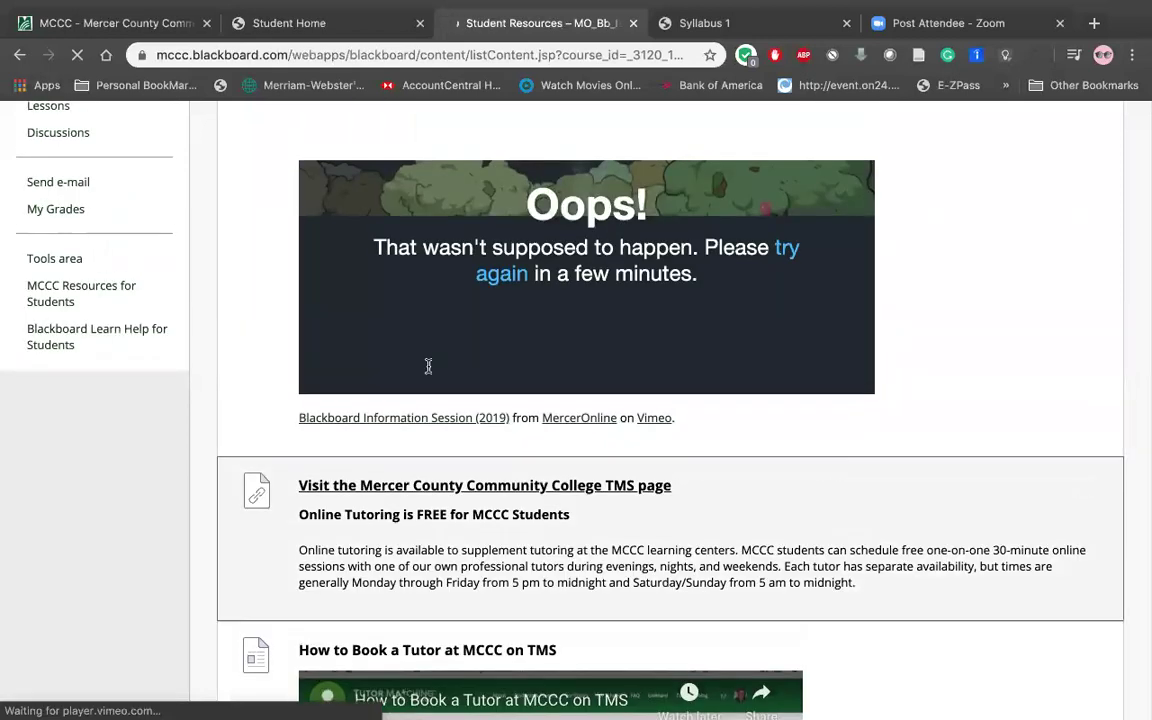
scroll(430, 366, down, 1)
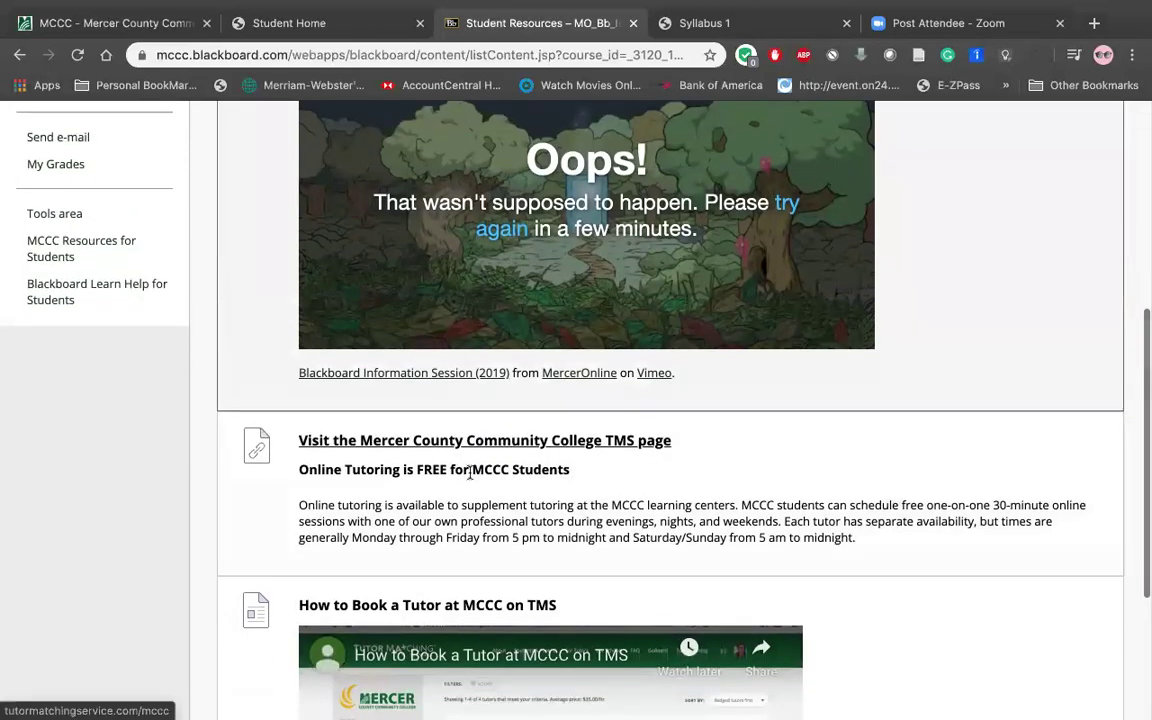
scroll(398, 612, down, 2)
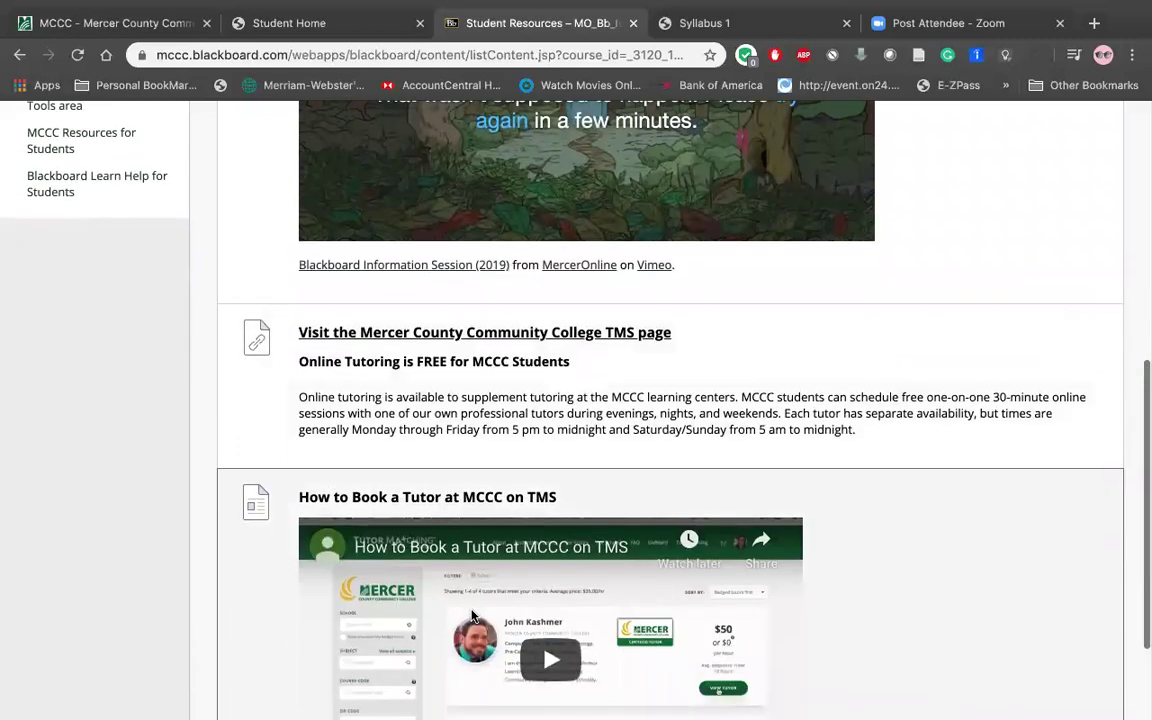
scroll(474, 617, down, 3)
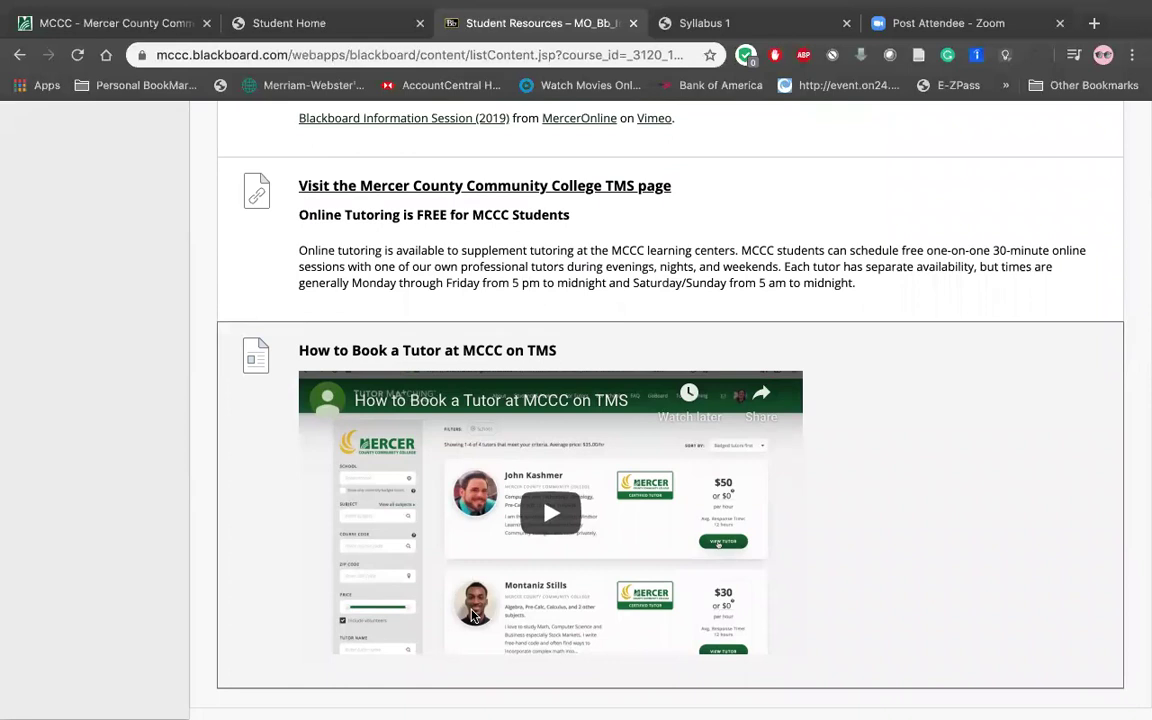
scroll(474, 614, down, 1)
scroll(545, 432, up, 10)
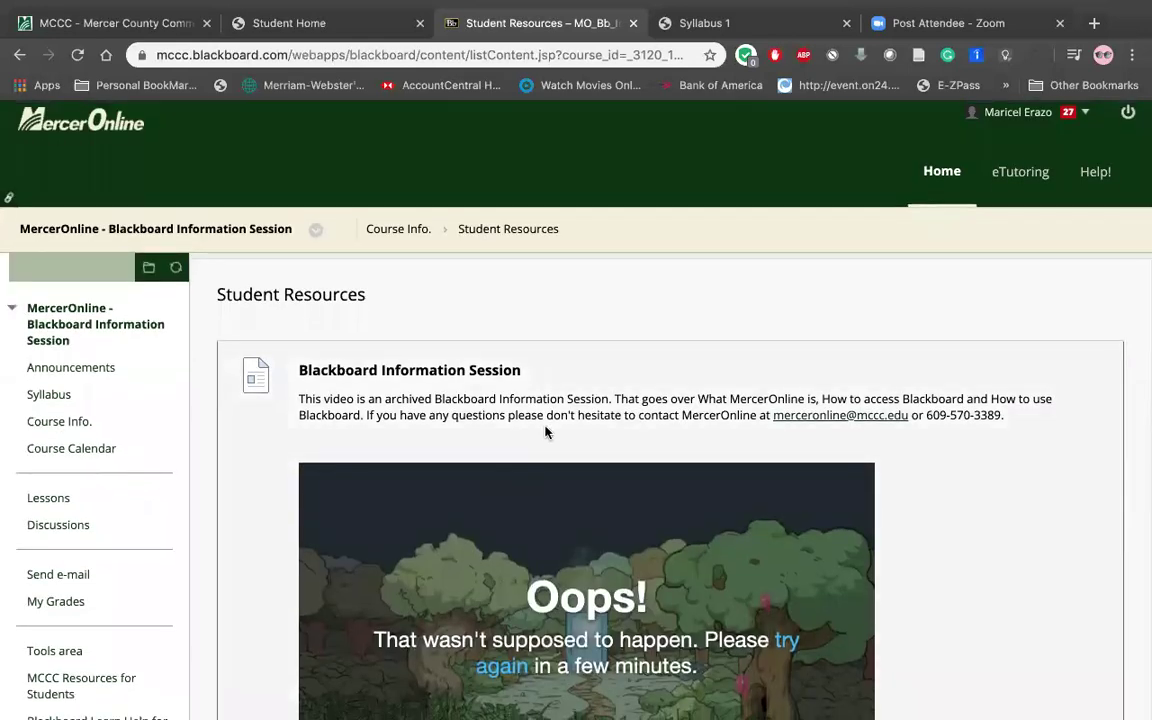
Return to the Course Info. page and open the "Introduce Yourself! - Discussion Forum".
click(405, 232)
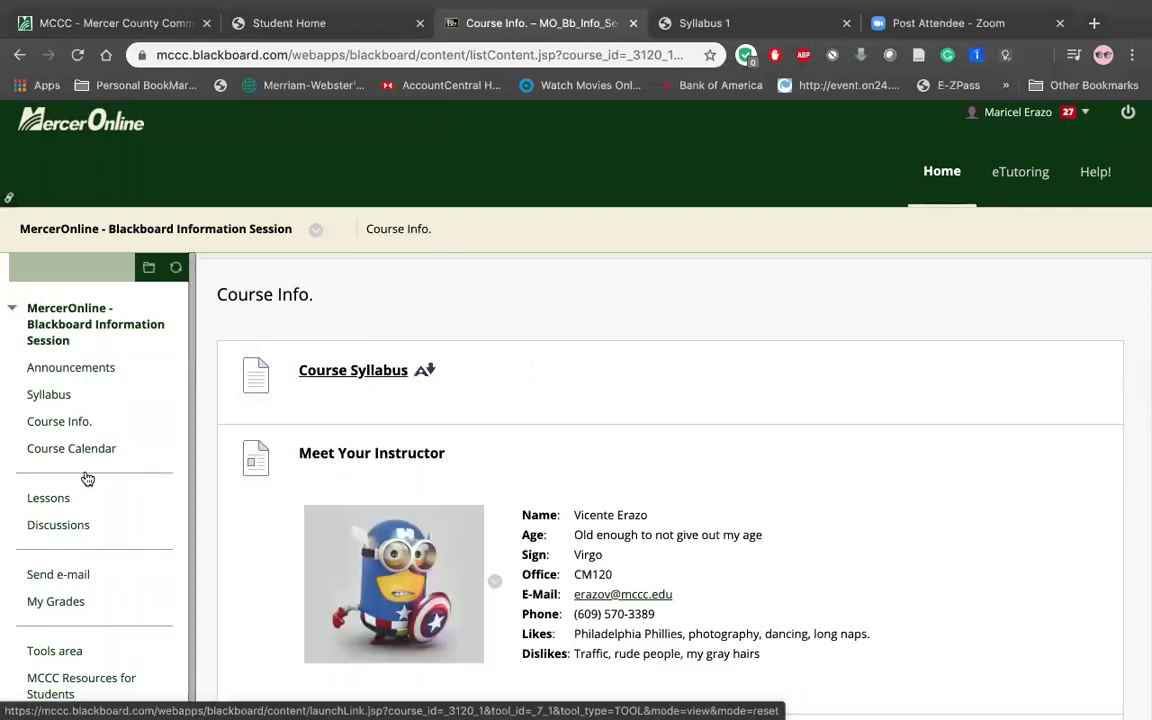
scroll(437, 598, down, 1)
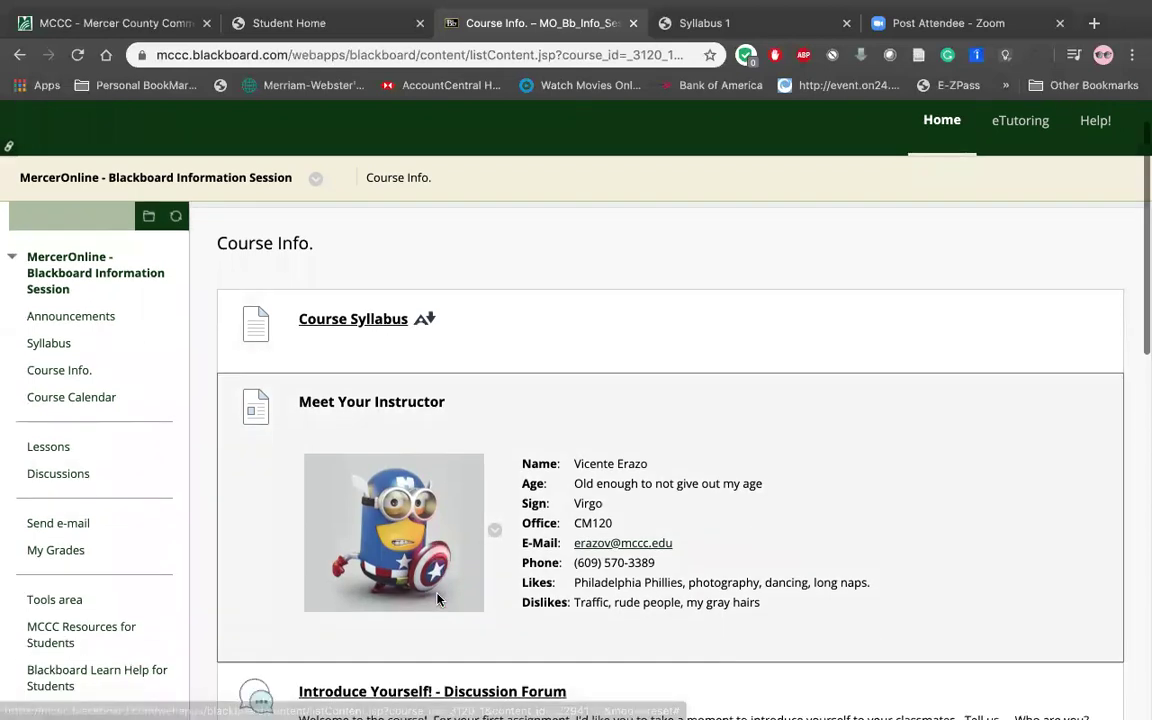
scroll(437, 598, down, 5)
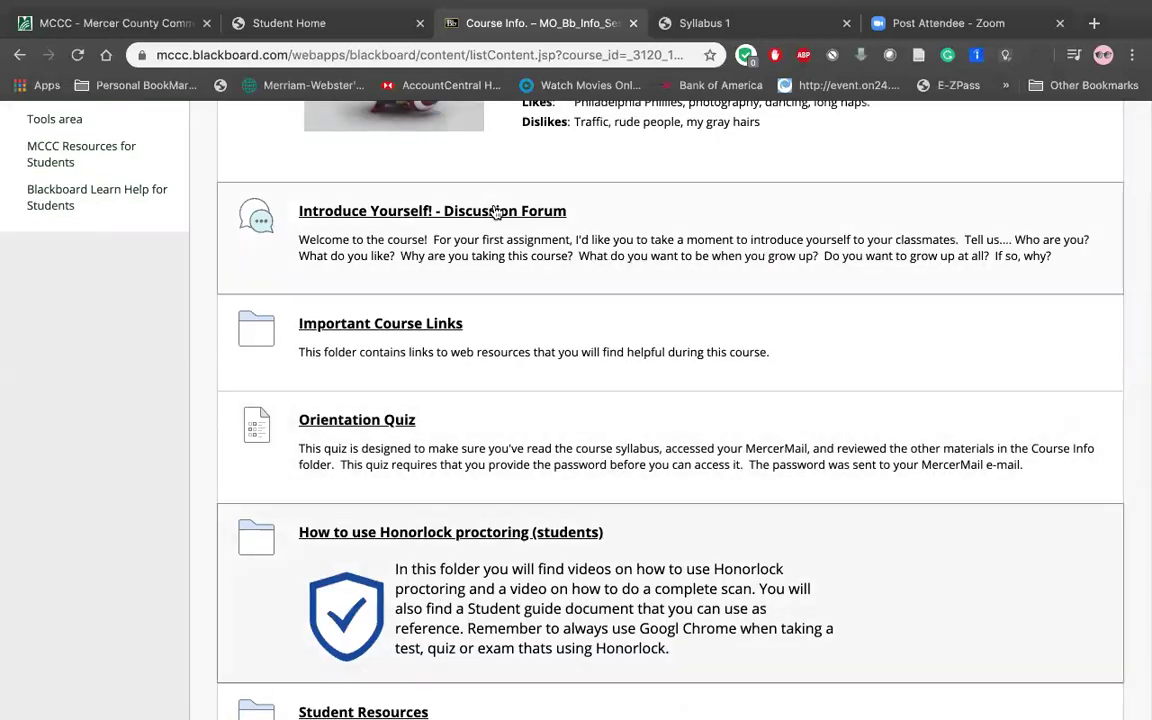
click(495, 212)
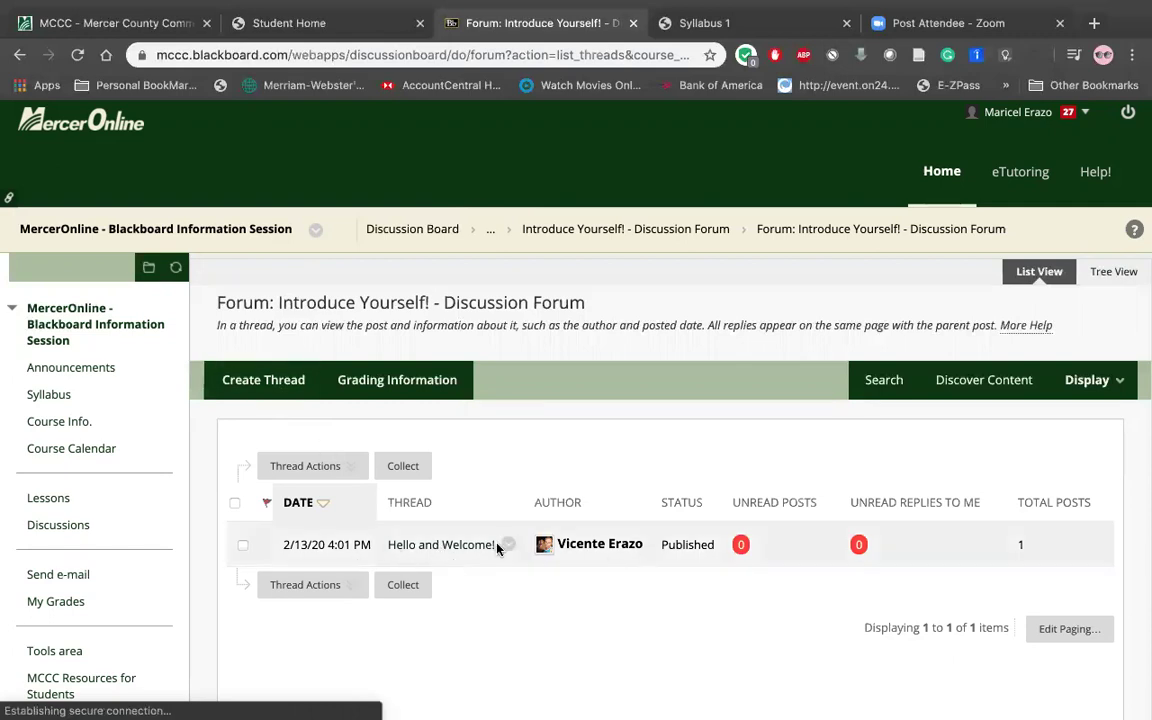
Open the "Hello and Welcome!" thread in the forum and view the actions available for its messages.
click(507, 545)
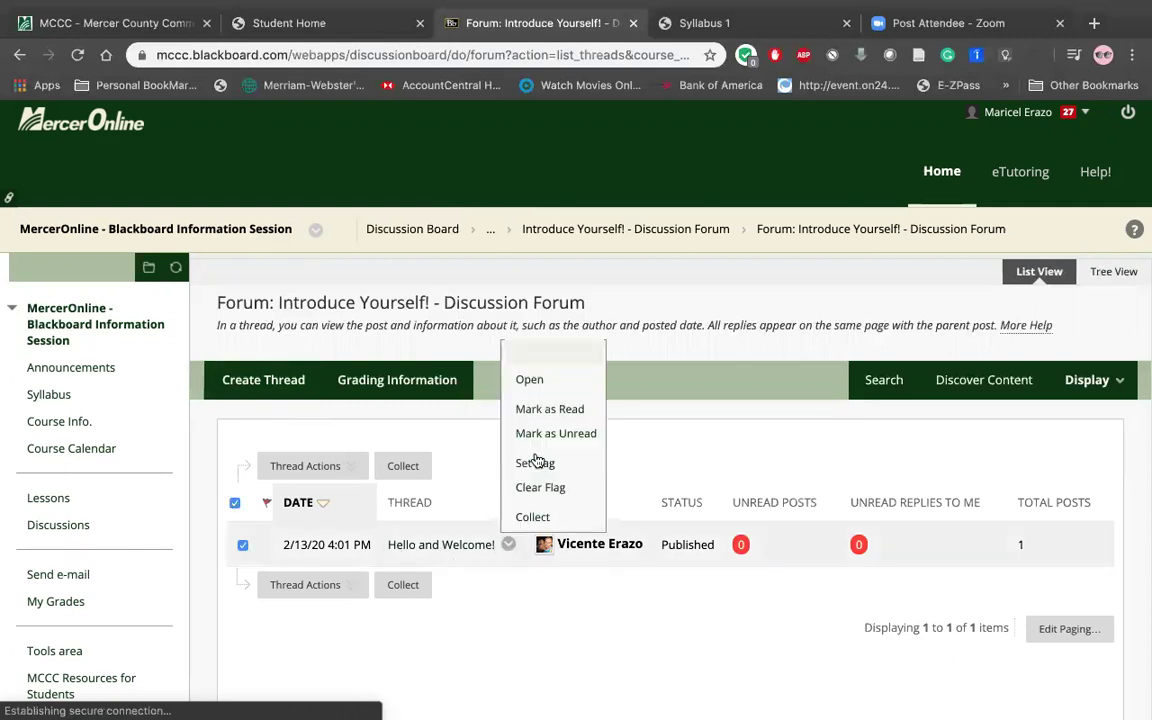
click(539, 383)
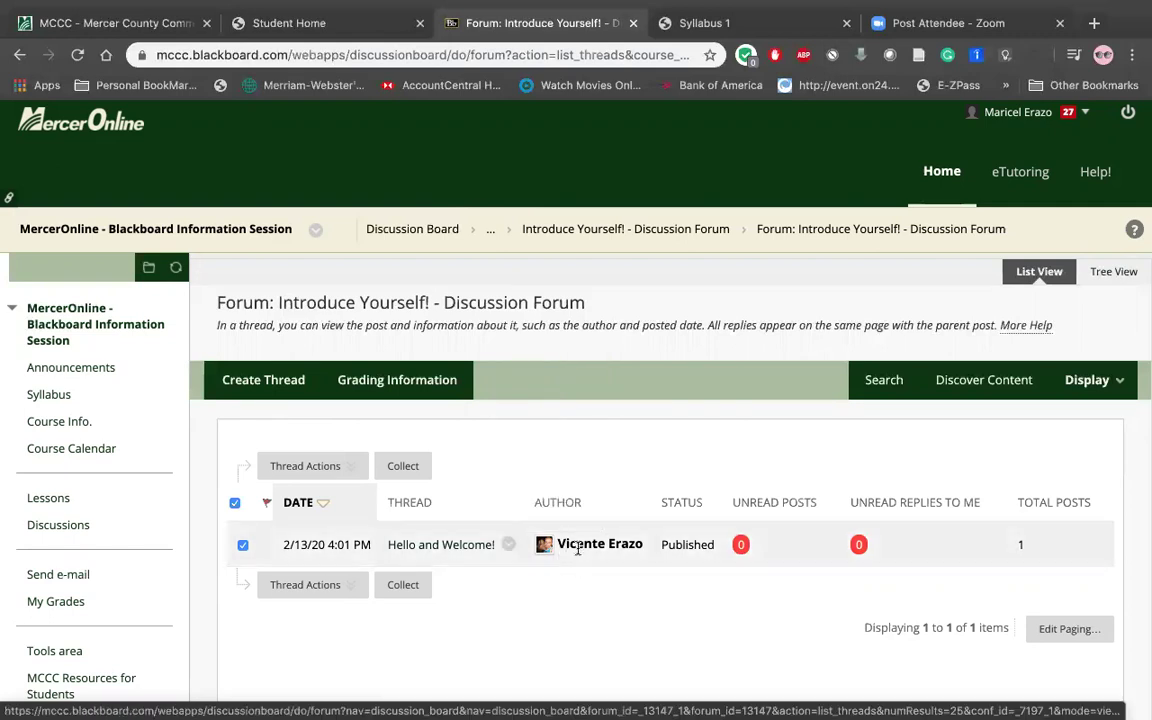
click(471, 547)
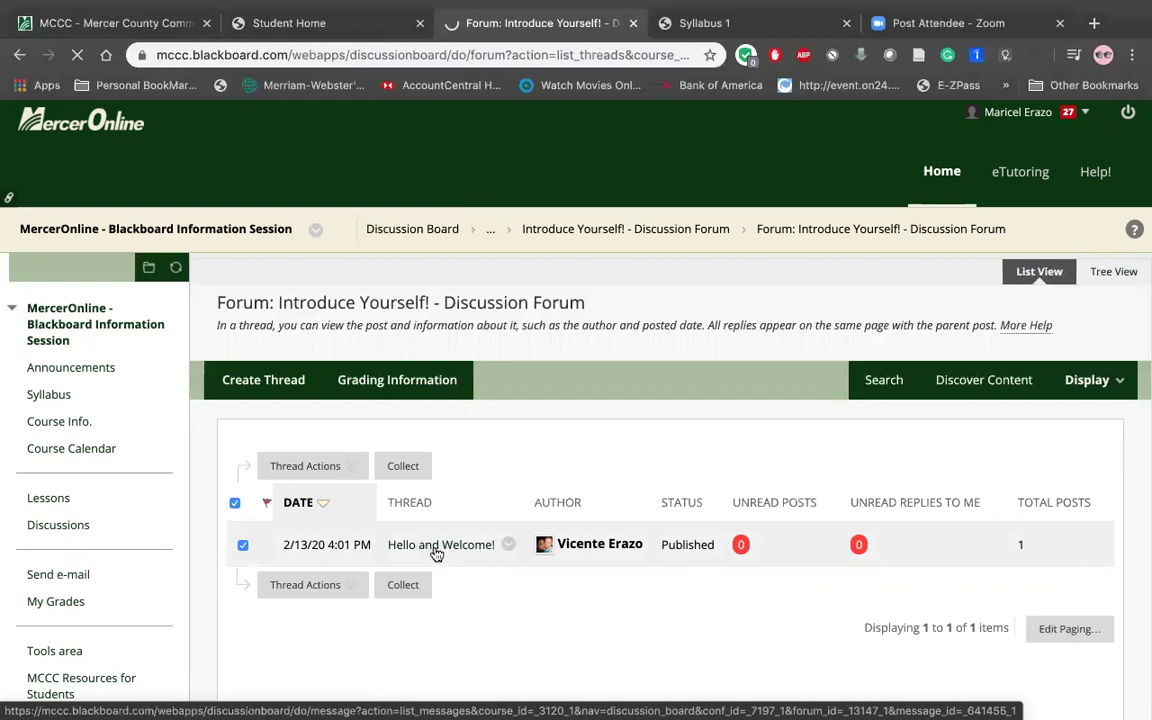
click(508, 544)
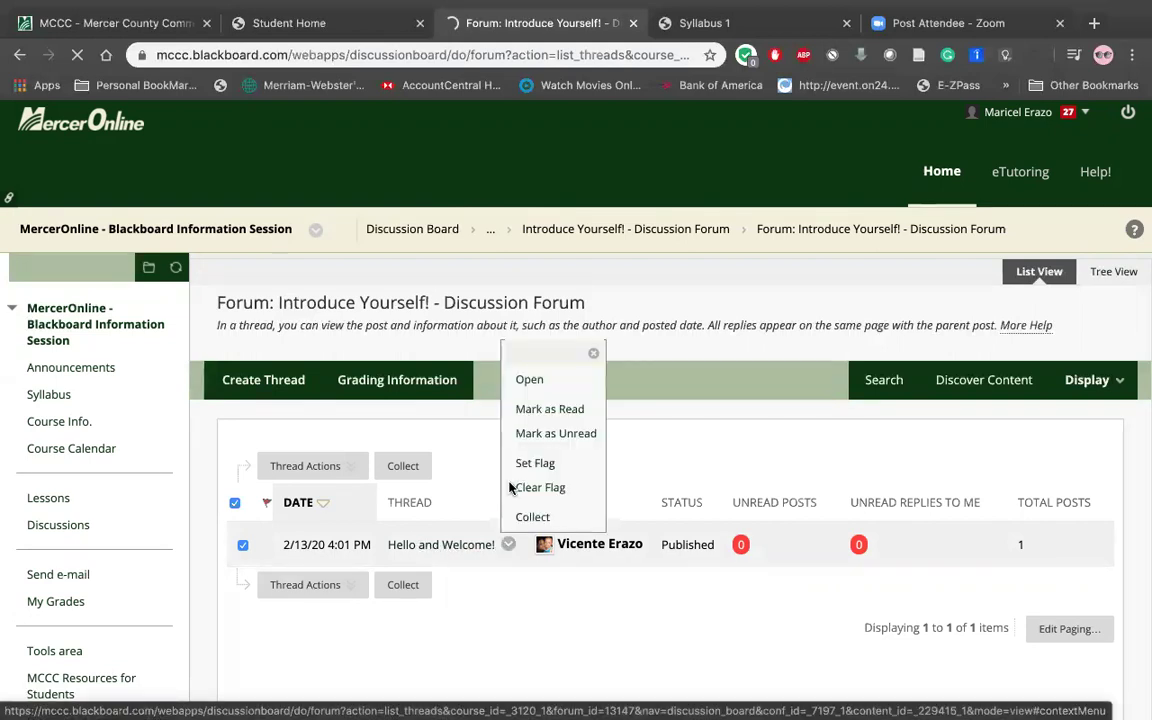
click(528, 384)
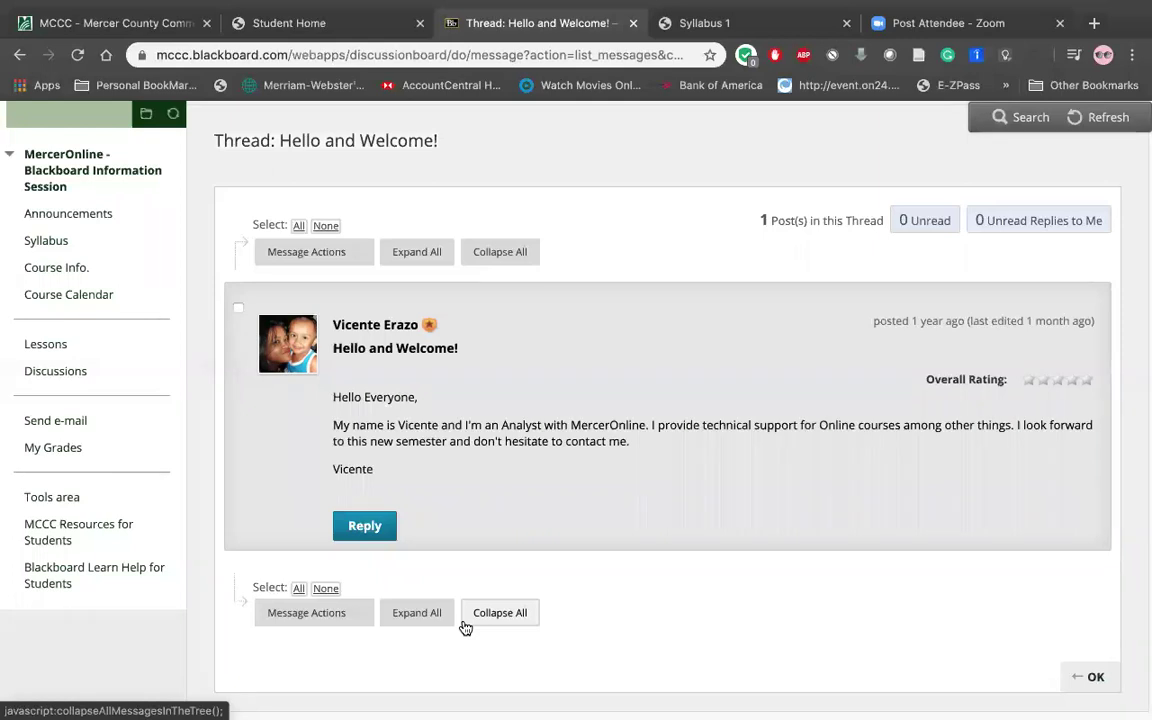
click(360, 612)
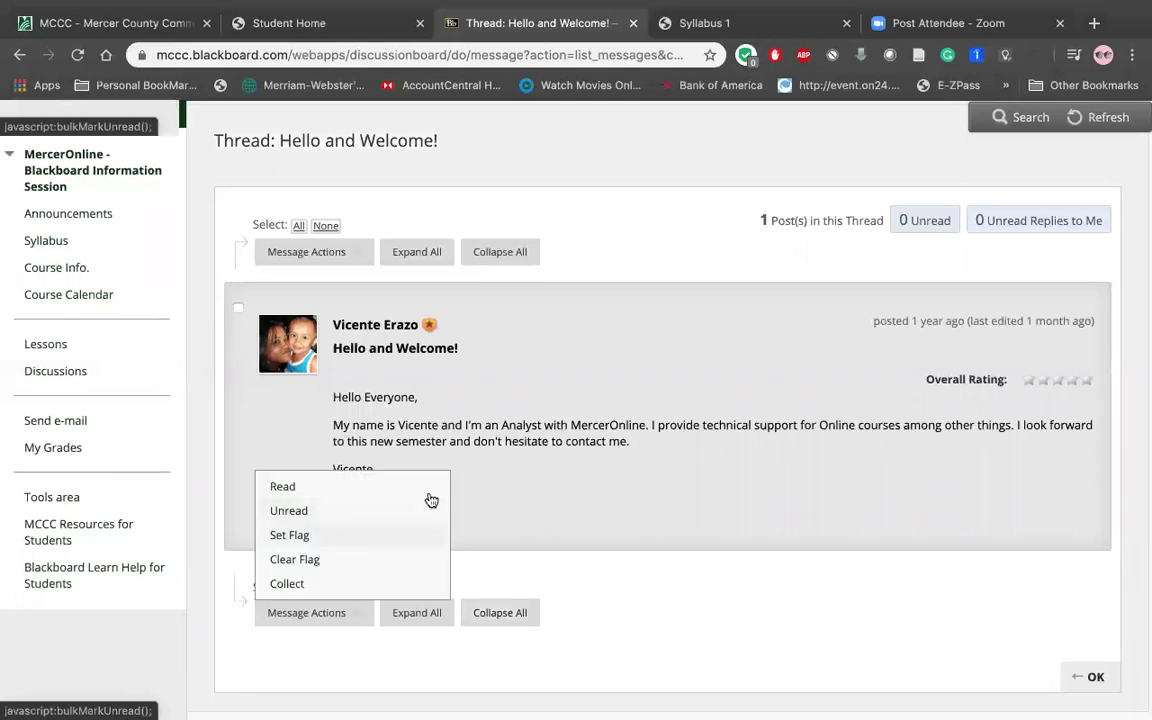
Start a reply to the "Hello and Welcome!" post and place the cursor in the message body.
click(368, 526)
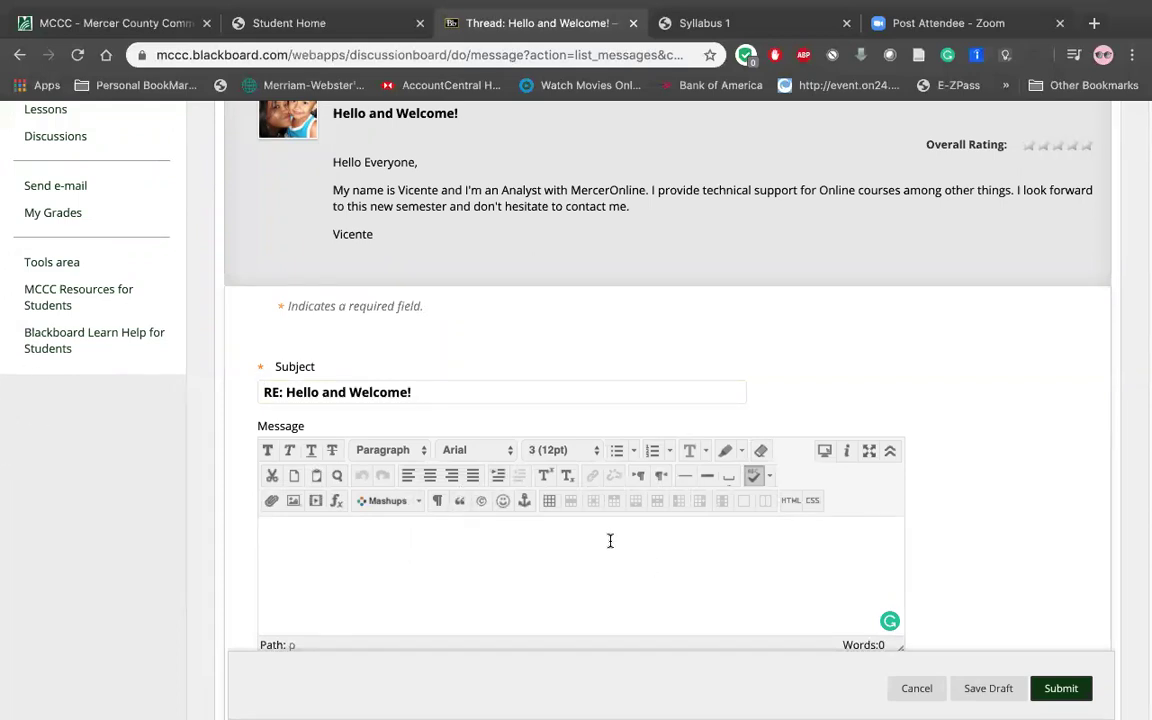
scroll(576, 563, down, 2)
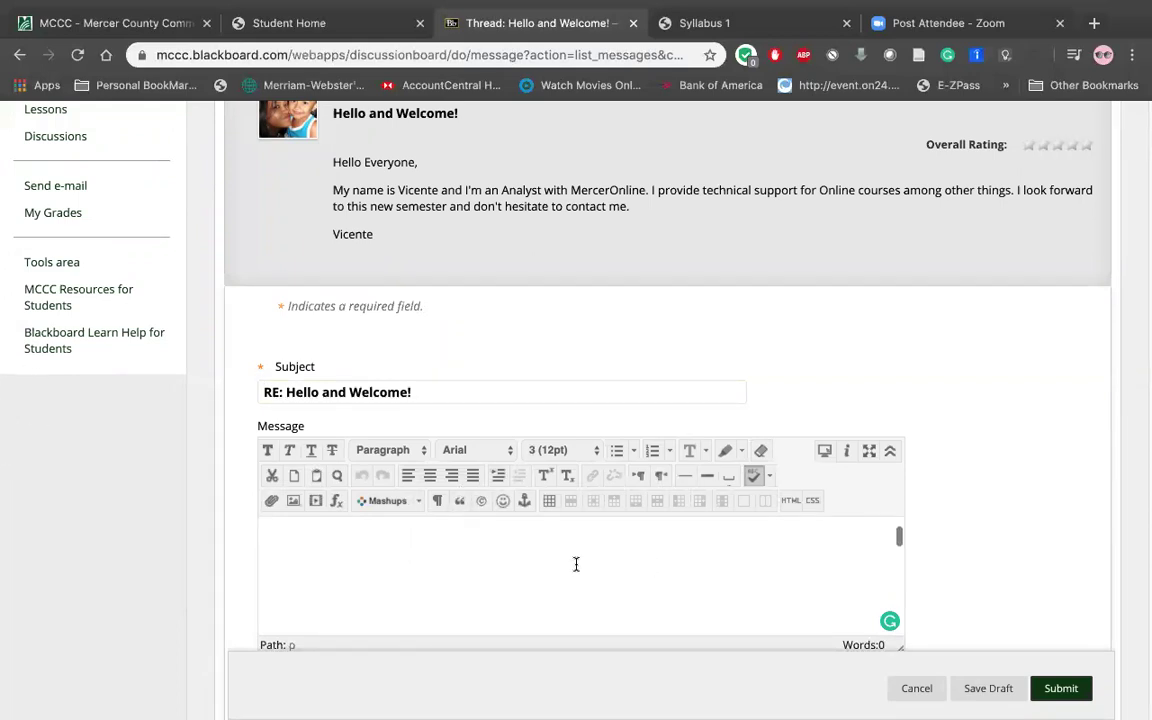
click(421, 535)
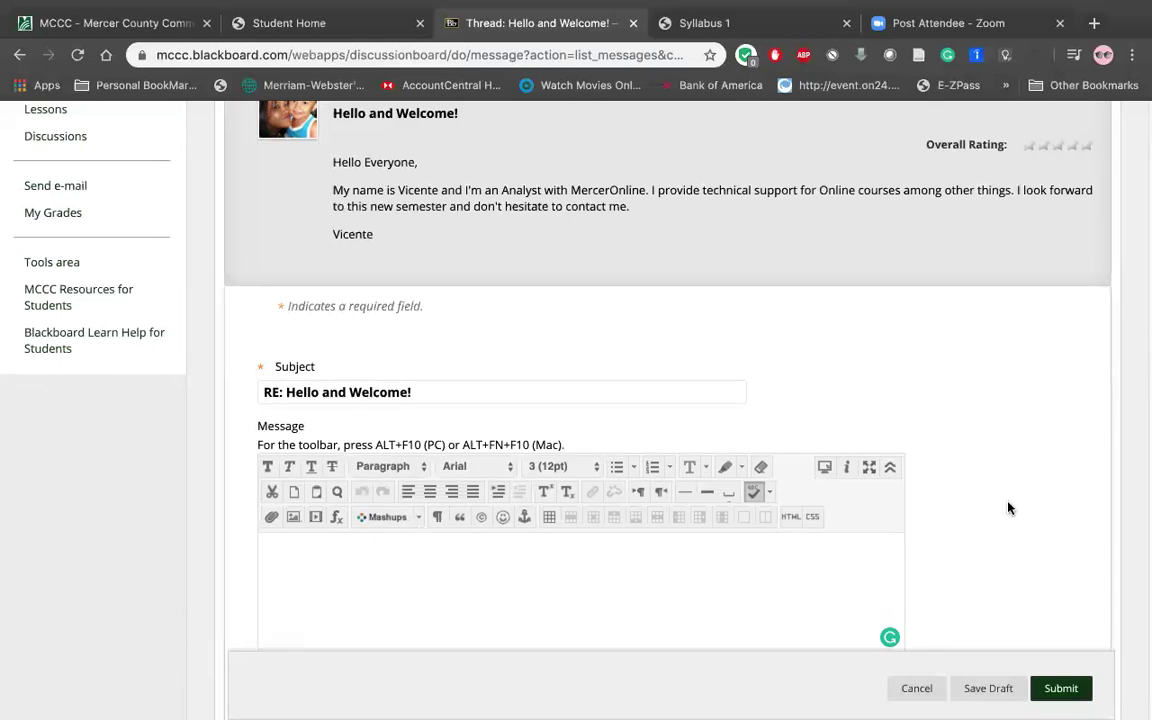
Attach the most recently modified Interviewer Protocol document from the computer's Desktop folder to the reply.
scroll(1008, 508, down, 3)
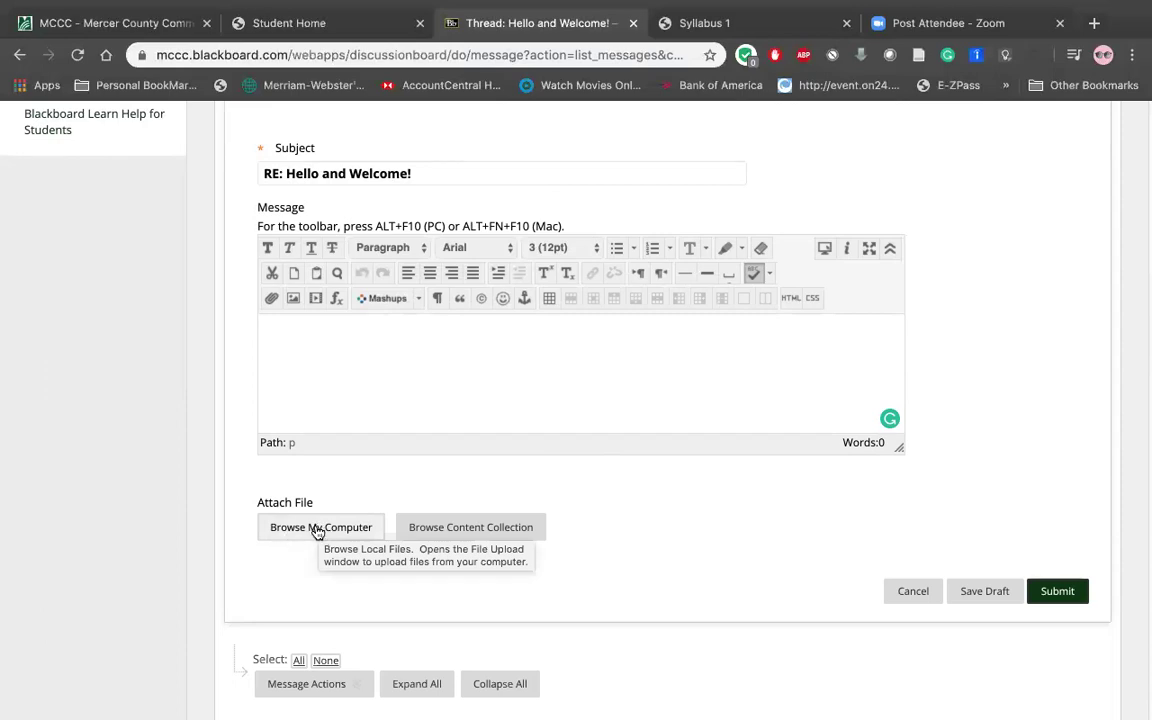
click(318, 534)
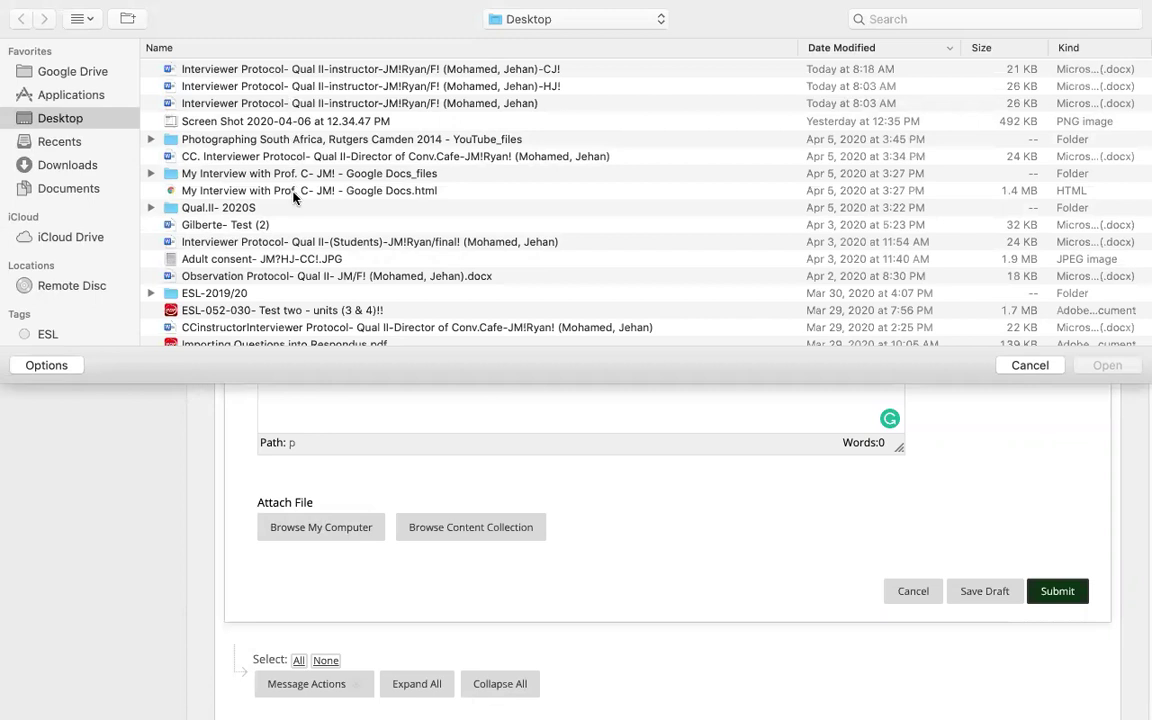
click(267, 72)
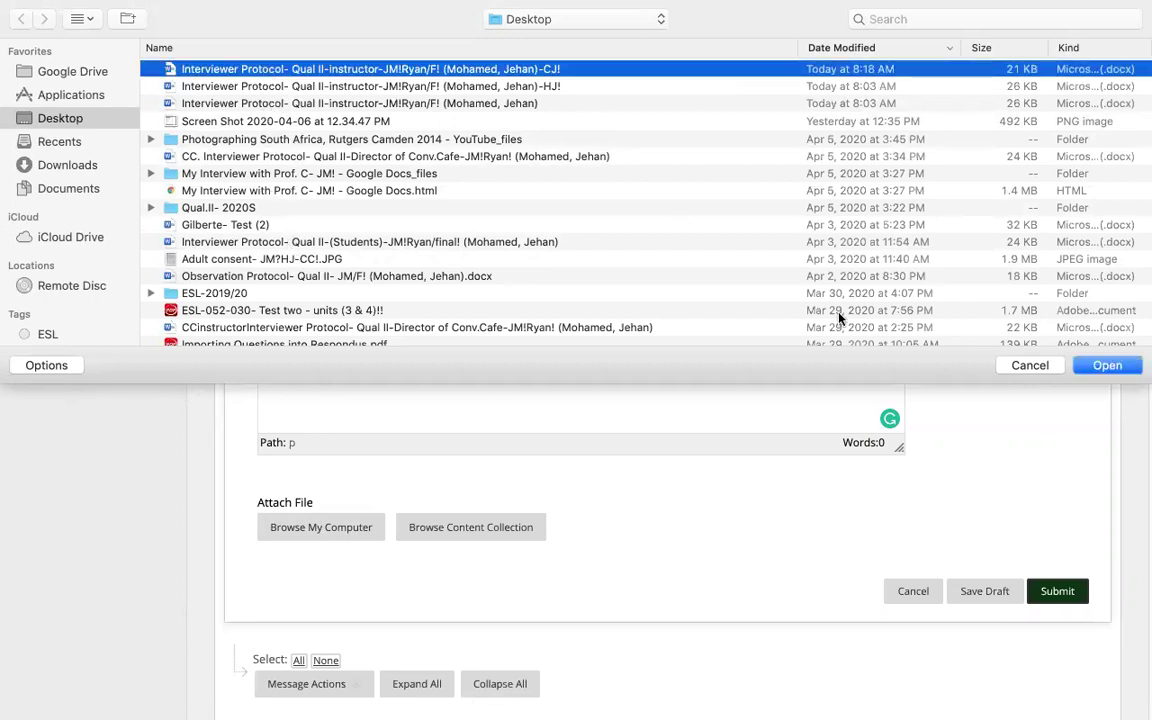
click(1106, 365)
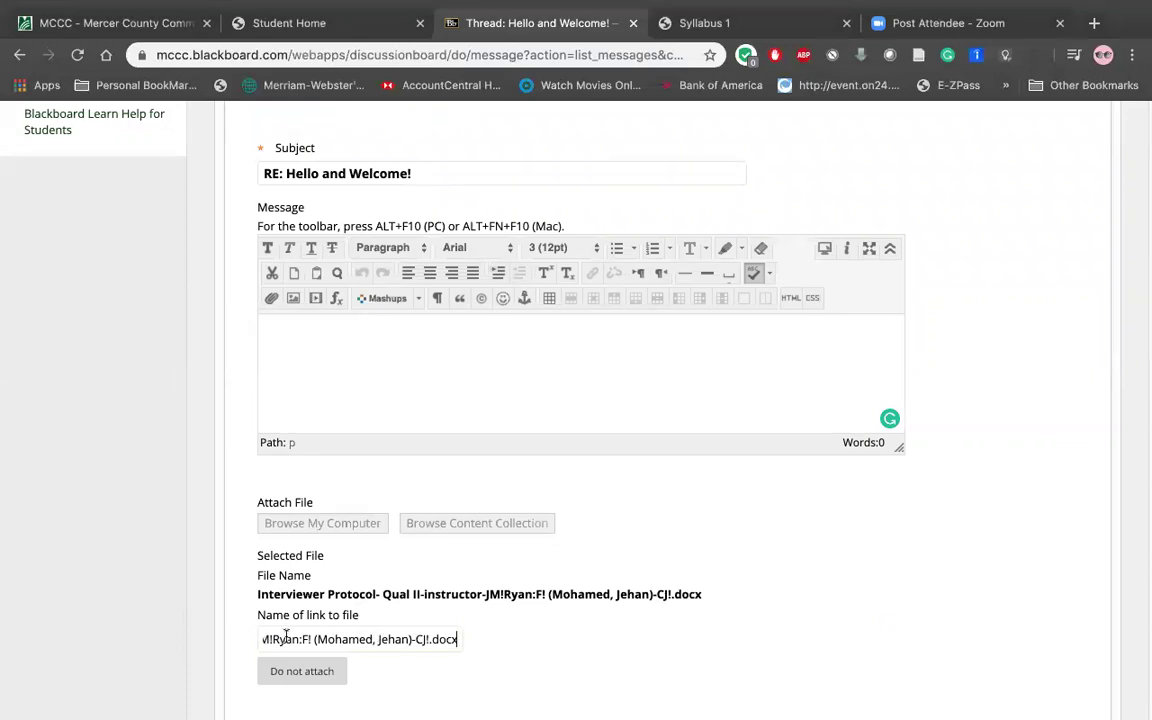
scroll(463, 645, down, 2)
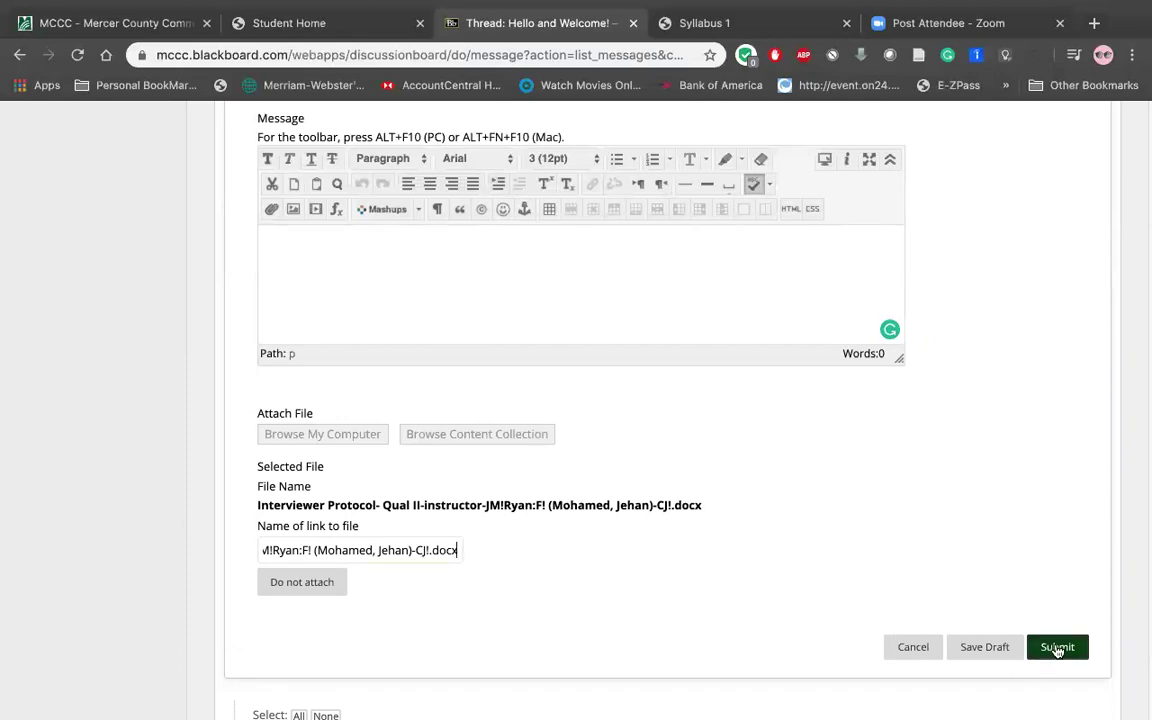
Cancel the reply without submitting it and return to the forum's thread list.
click(912, 649)
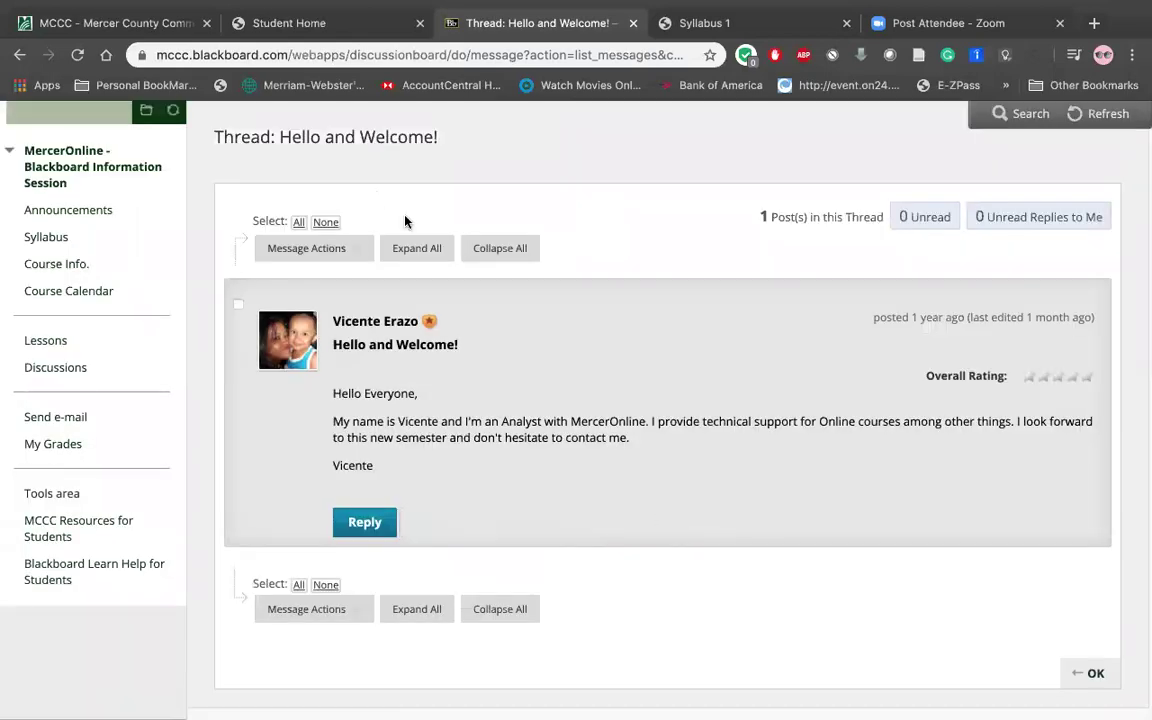
click(1089, 676)
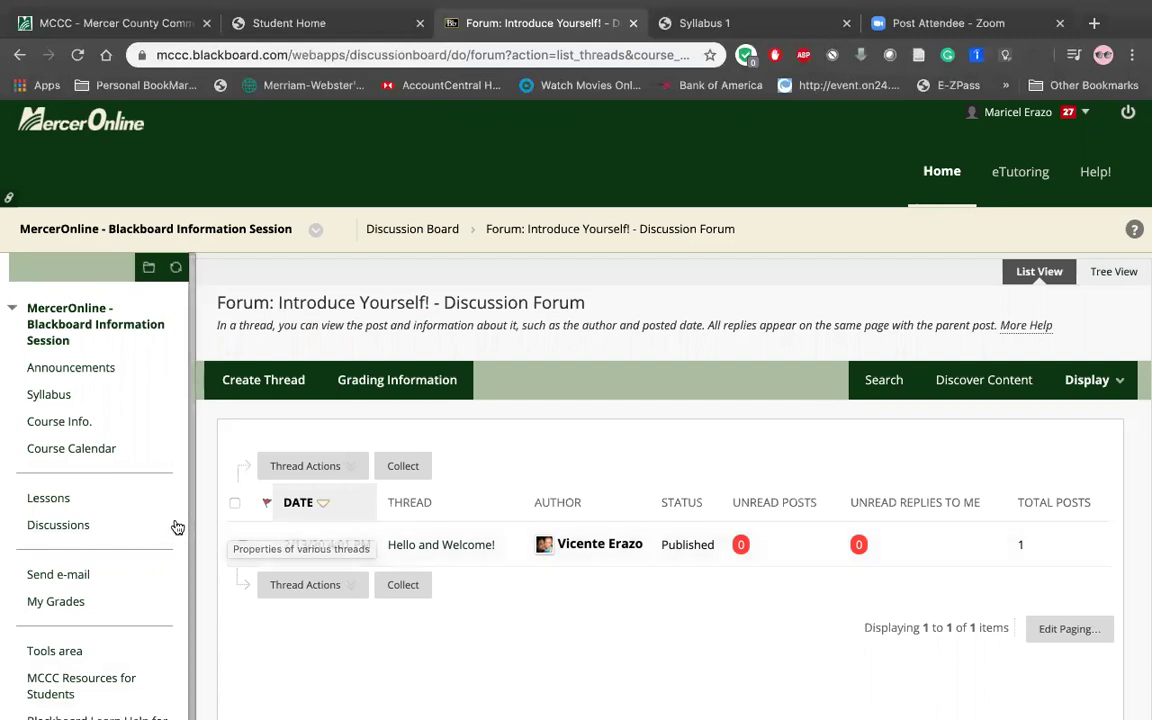
Create a thread in the Introduce Yourself! forum with the subject "Test!" and the message "I have worked hard this semester.".
click(264, 384)
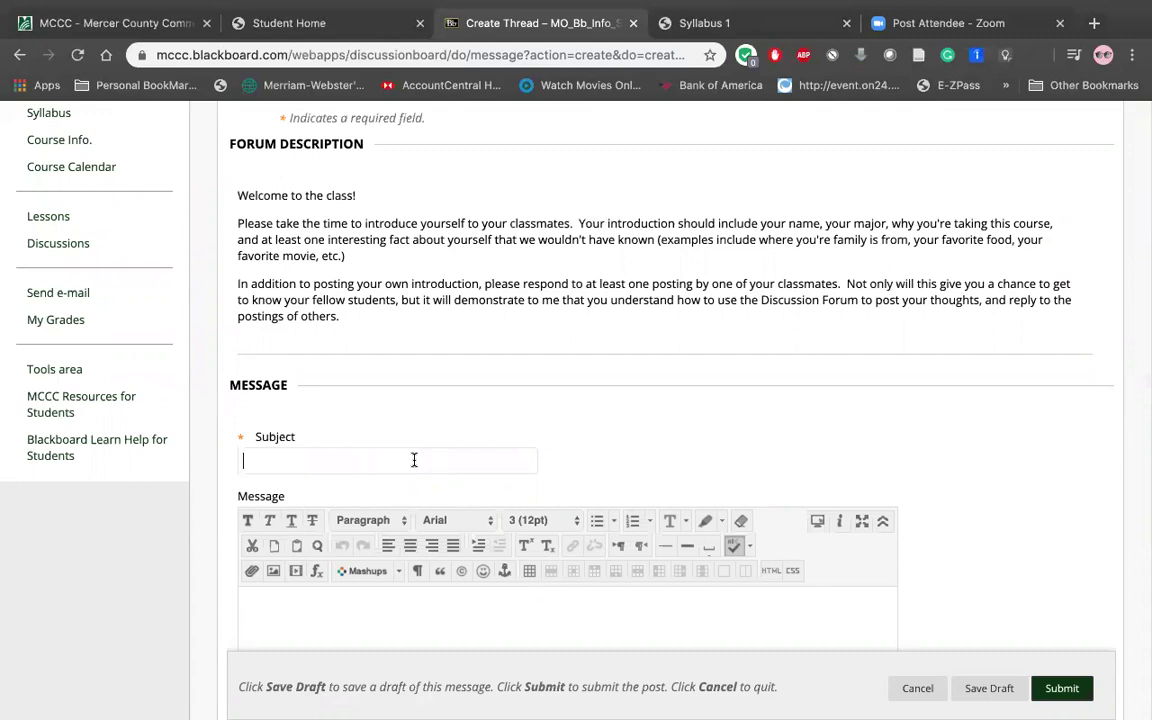
scroll(414, 459, down, 1)
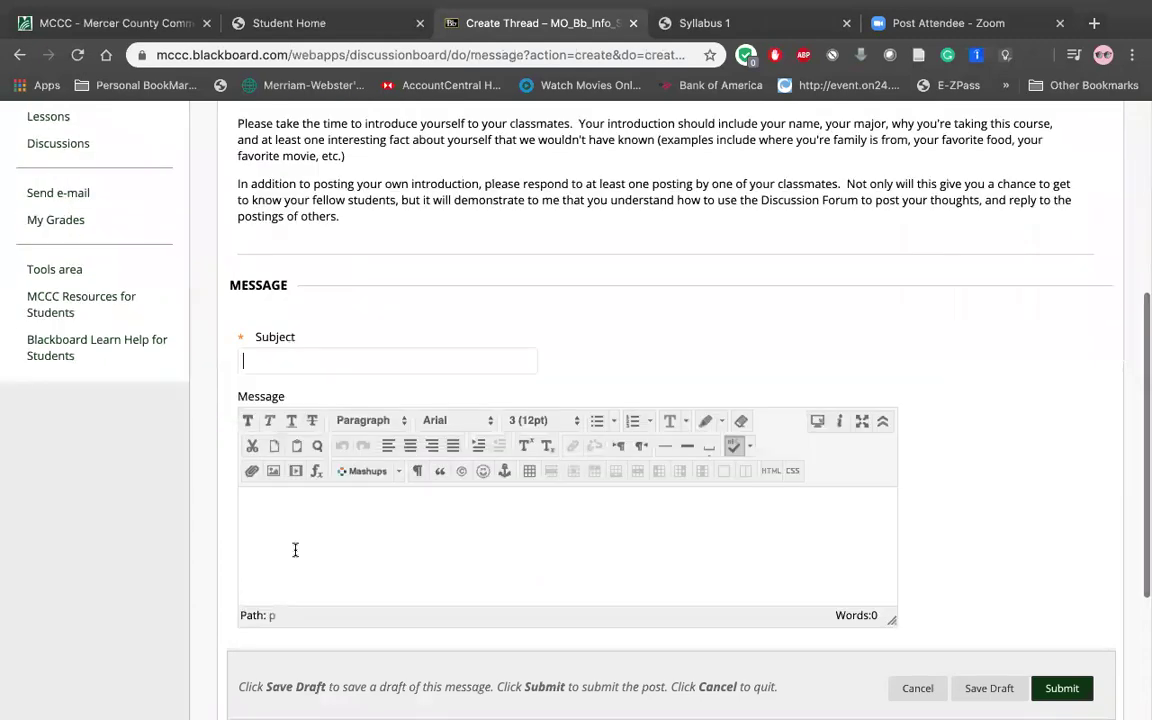
text(Test!)
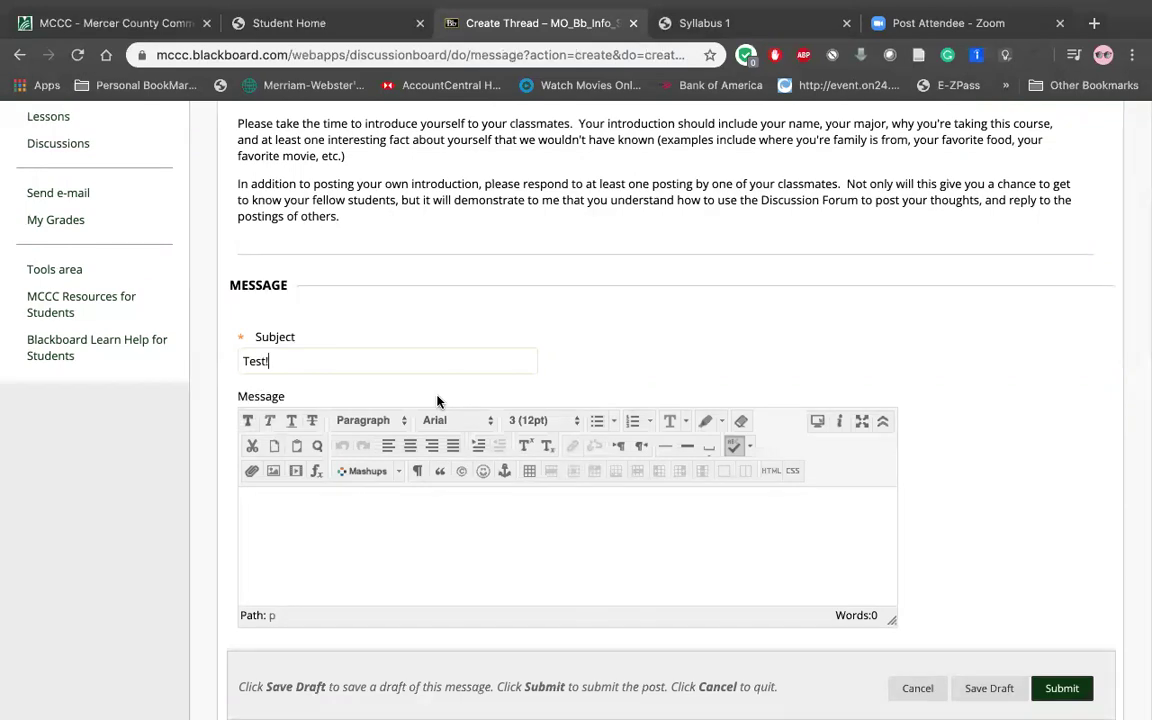
click(301, 512)
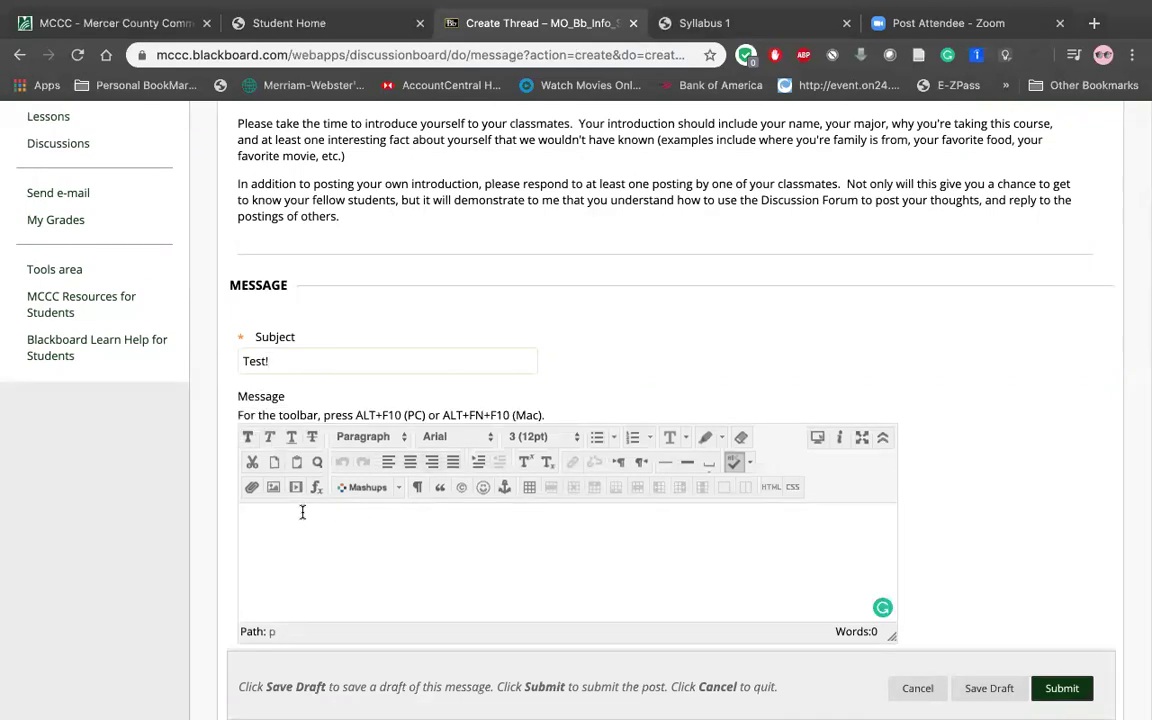
text(I have worked hard this semester.)
Review the new thread's attachment and submission options, and cancel it without submitting to return to the forum's thread list.
scroll(567, 562, down, 1)
scroll(895, 586, down, 2)
scroll(1020, 574, down, 3)
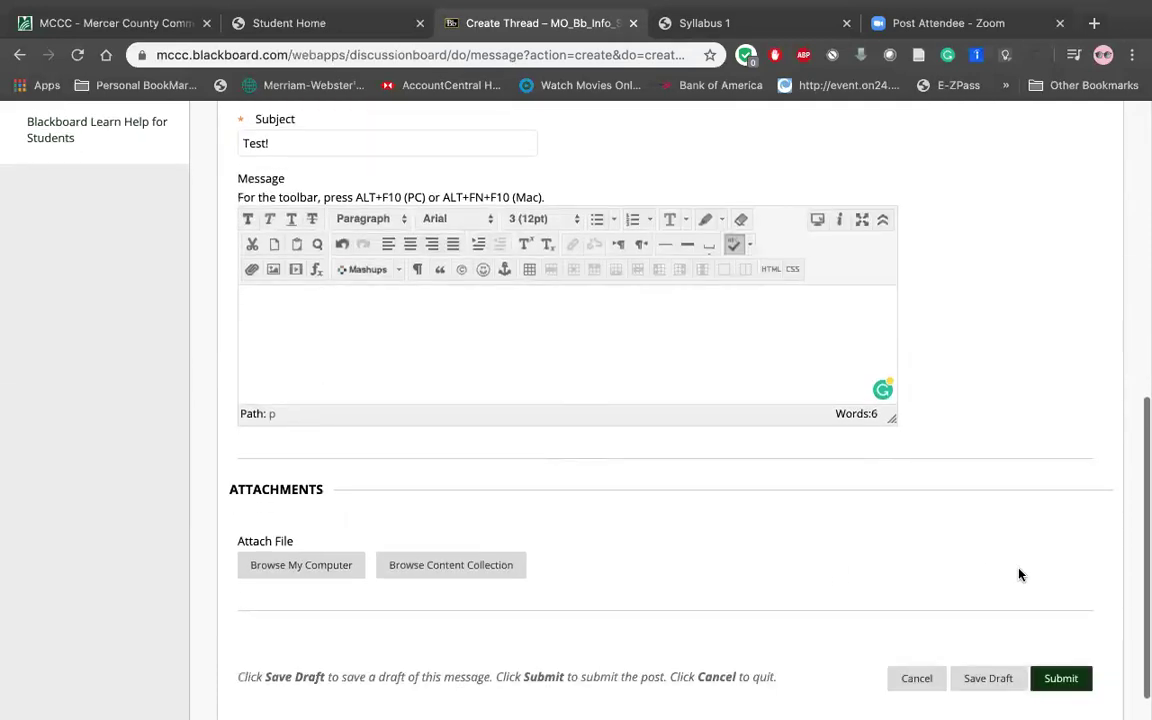
scroll(1020, 574, down, 1)
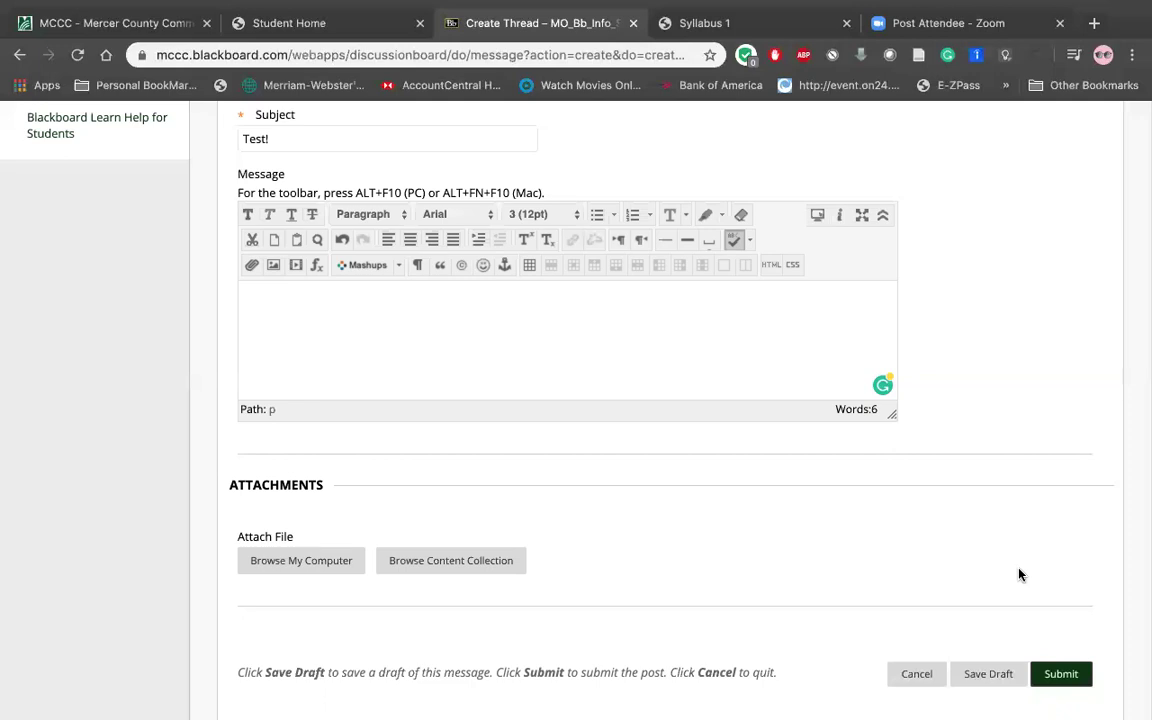
scroll(1020, 574, down, 1)
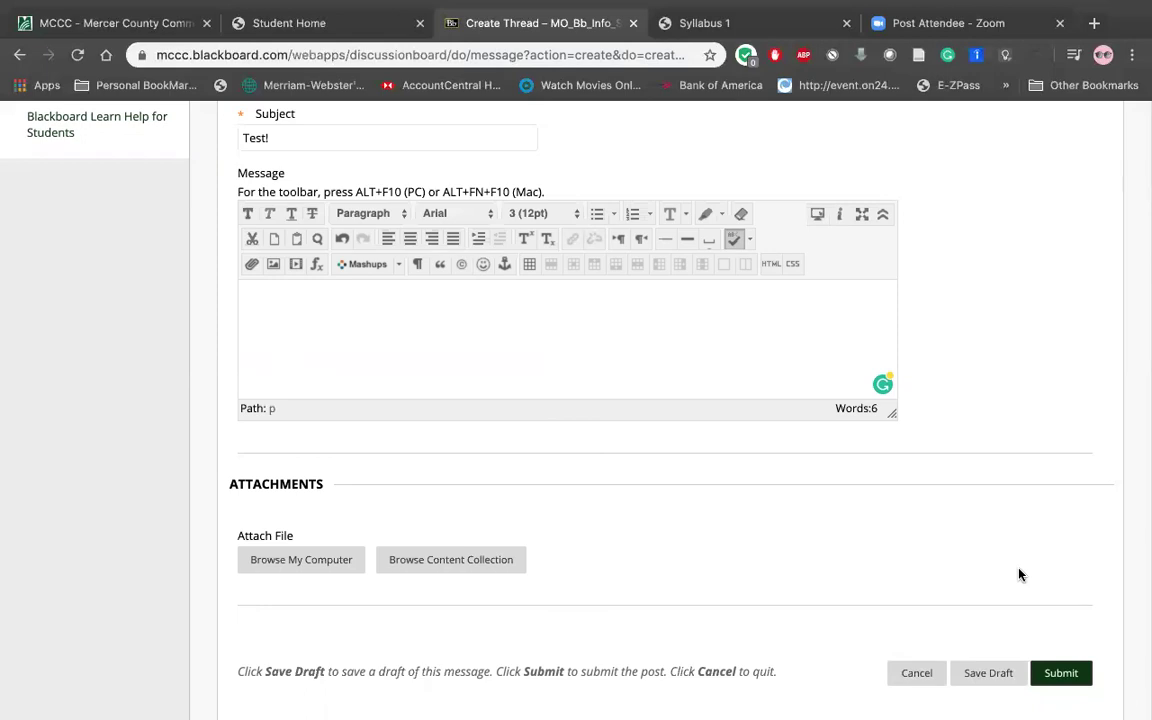
scroll(1018, 573, up, 5)
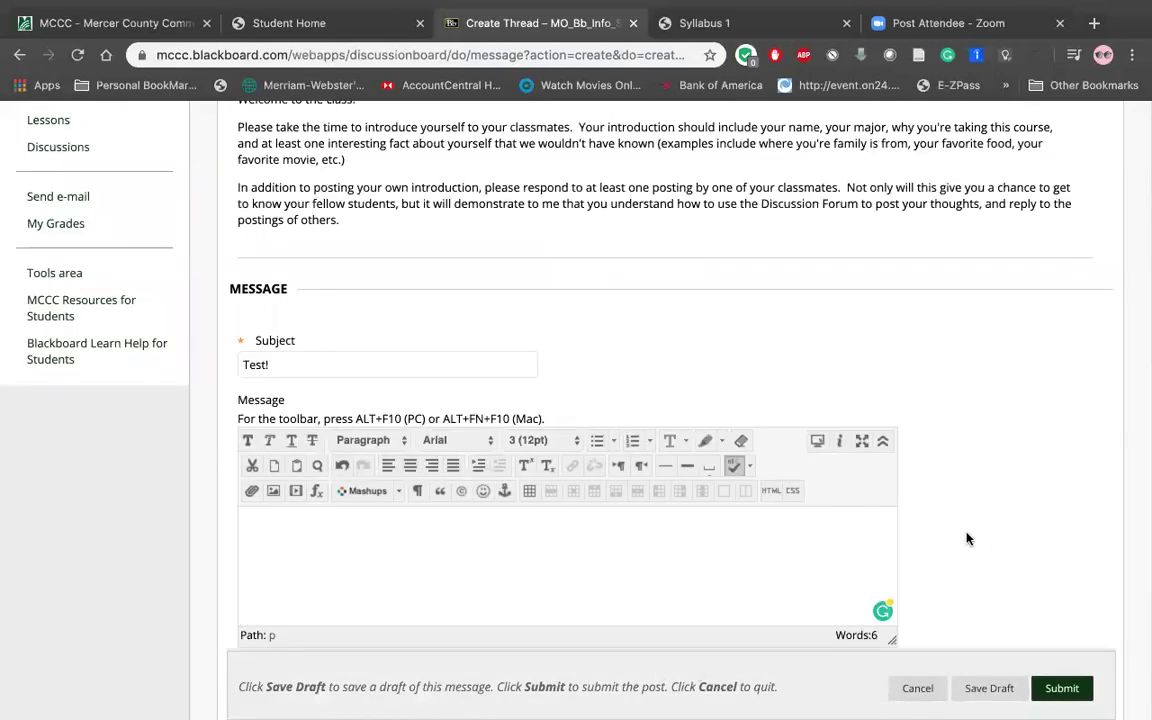
scroll(963, 532, down, 2)
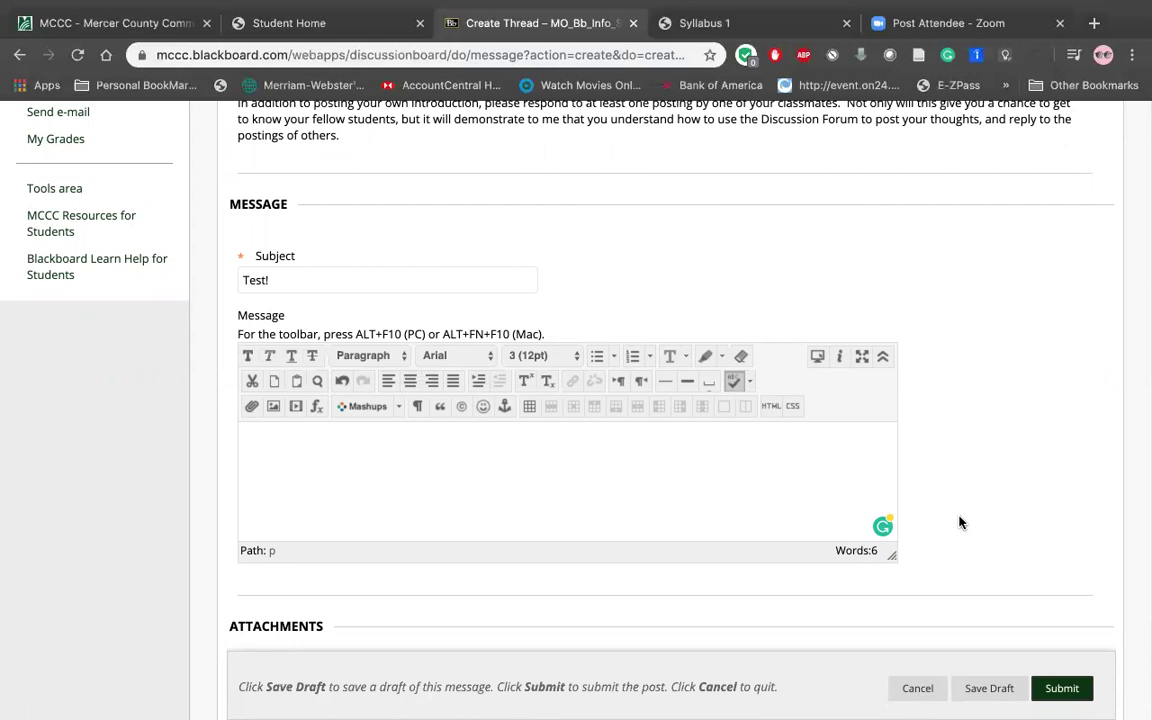
scroll(931, 488, down, 4)
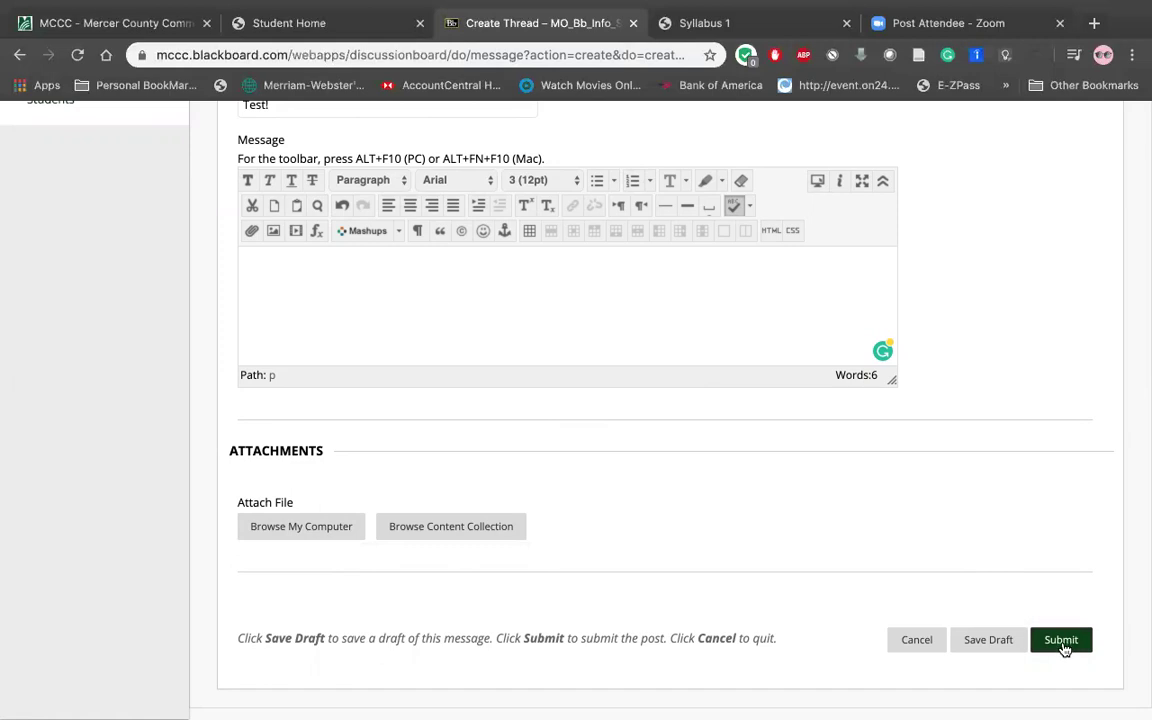
click(922, 648)
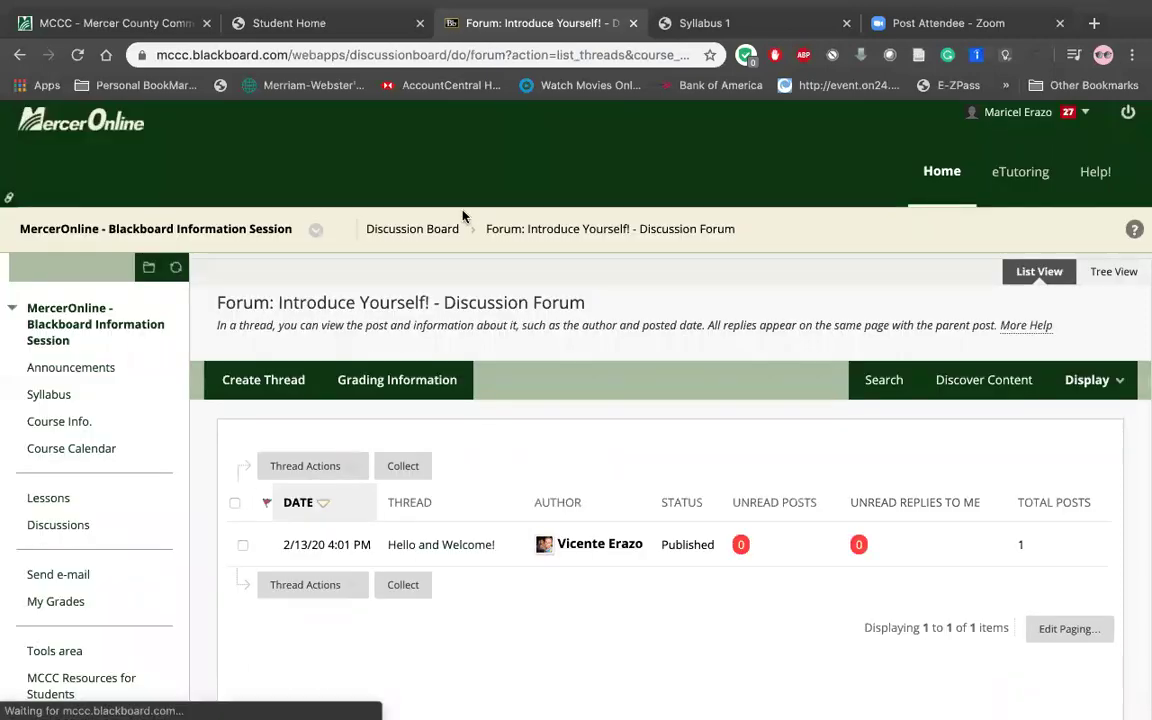
Open the Important Course Links folder from Course Info. and look through its links.
click(73, 428)
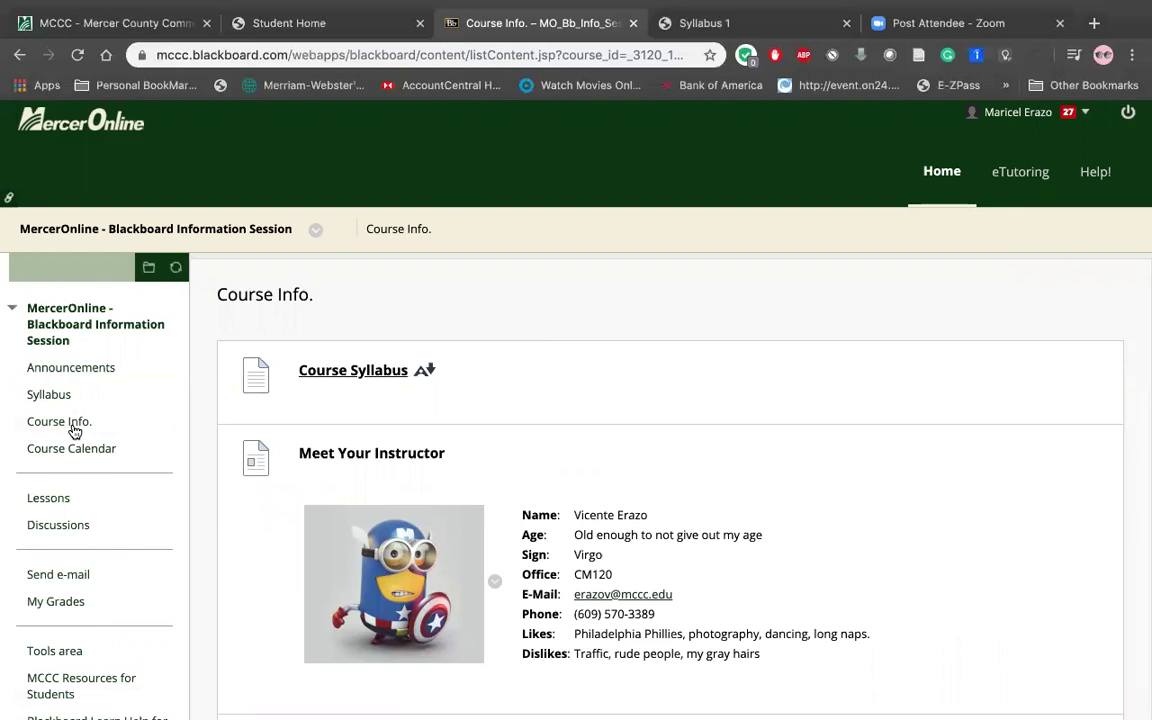
scroll(73, 430, down, 5)
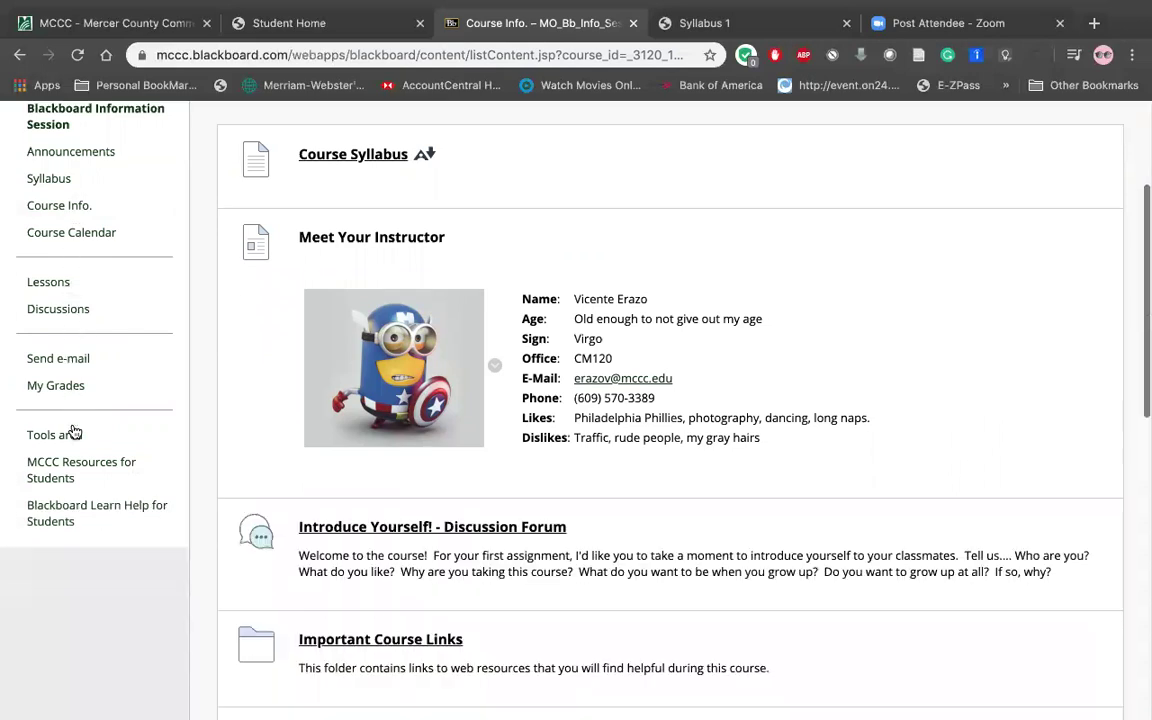
scroll(73, 430, down, 2)
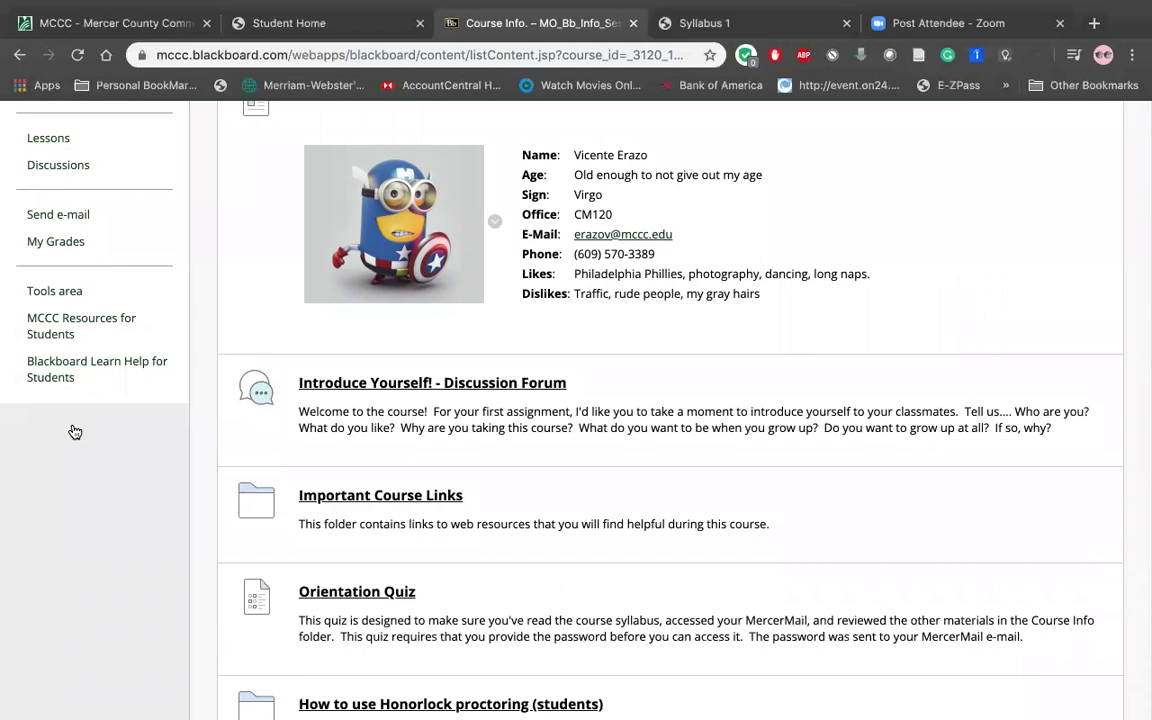
click(393, 497)
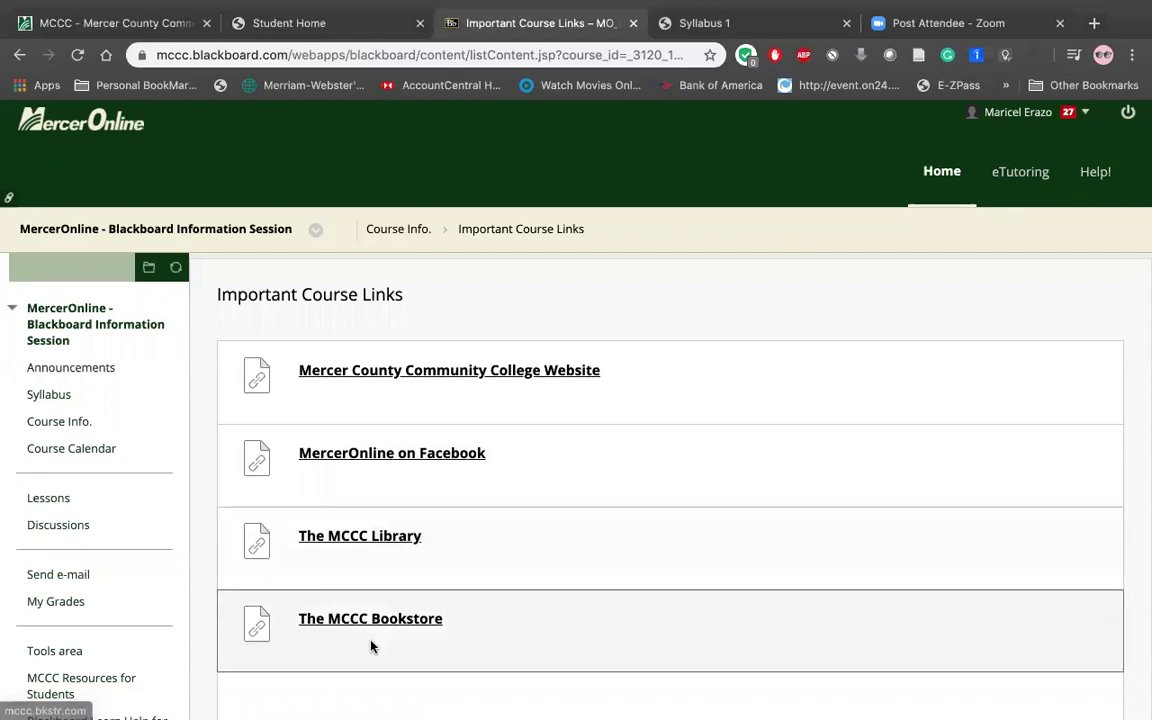
scroll(355, 650, down, 1)
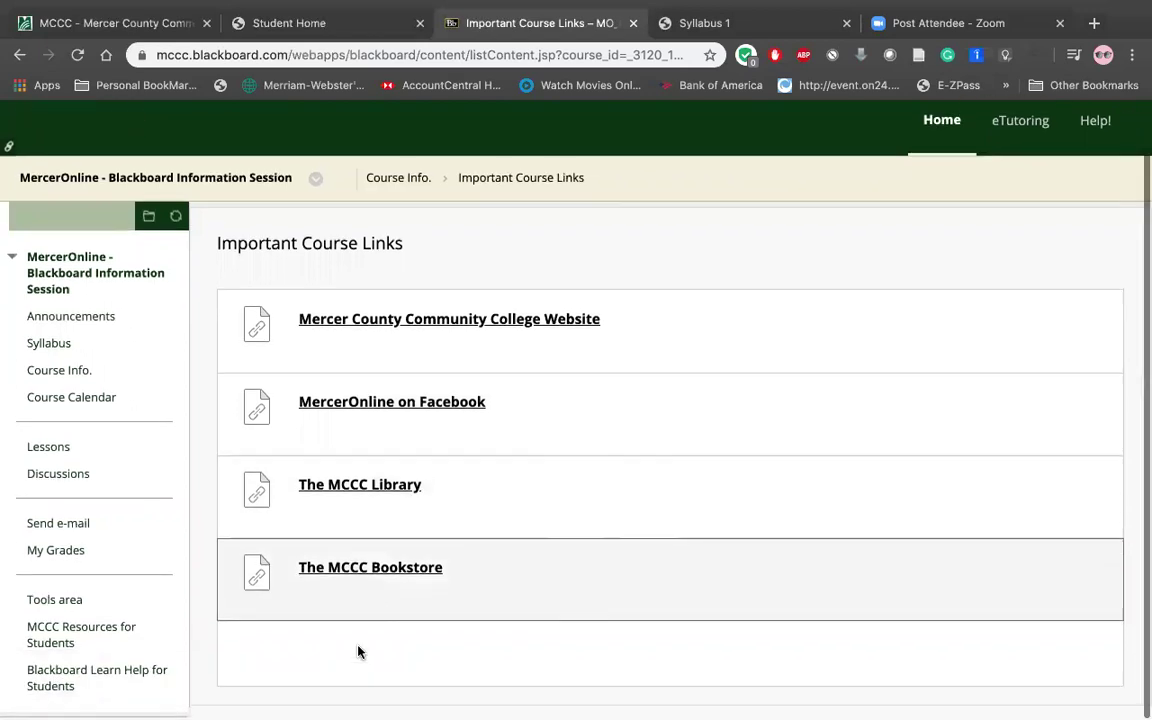
scroll(358, 651, up, 1)
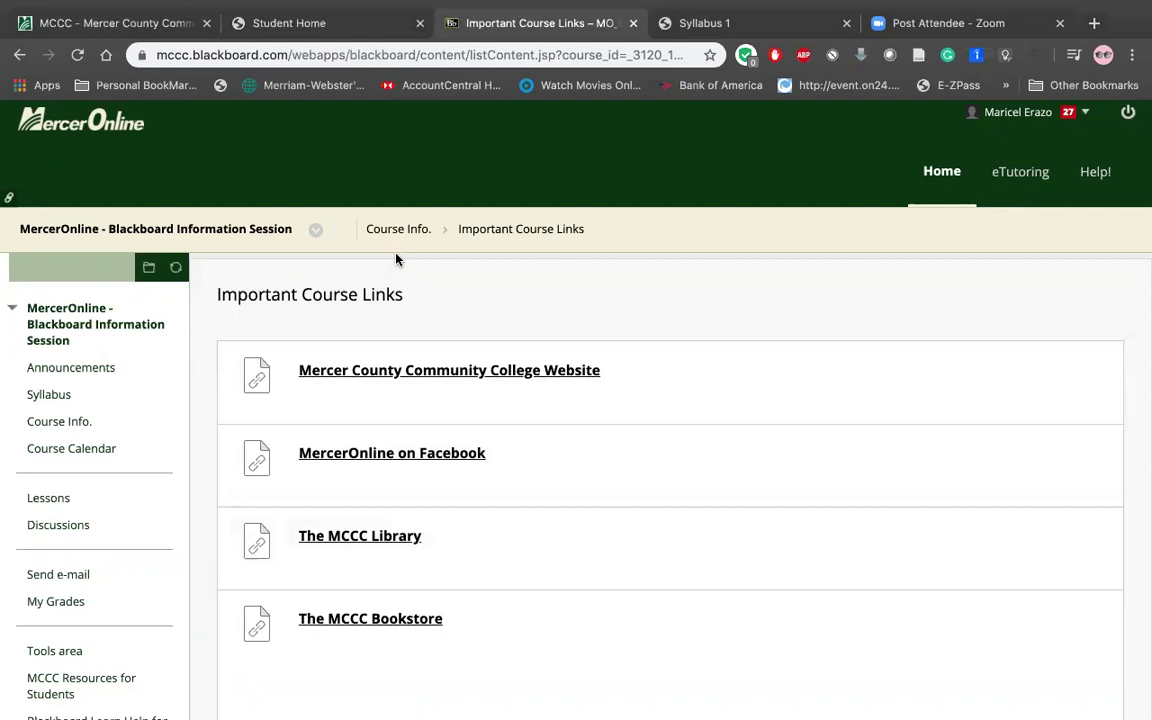
Return to Course Info., open the Orientation Quiz, review its instructions and begin the test.
click(399, 229)
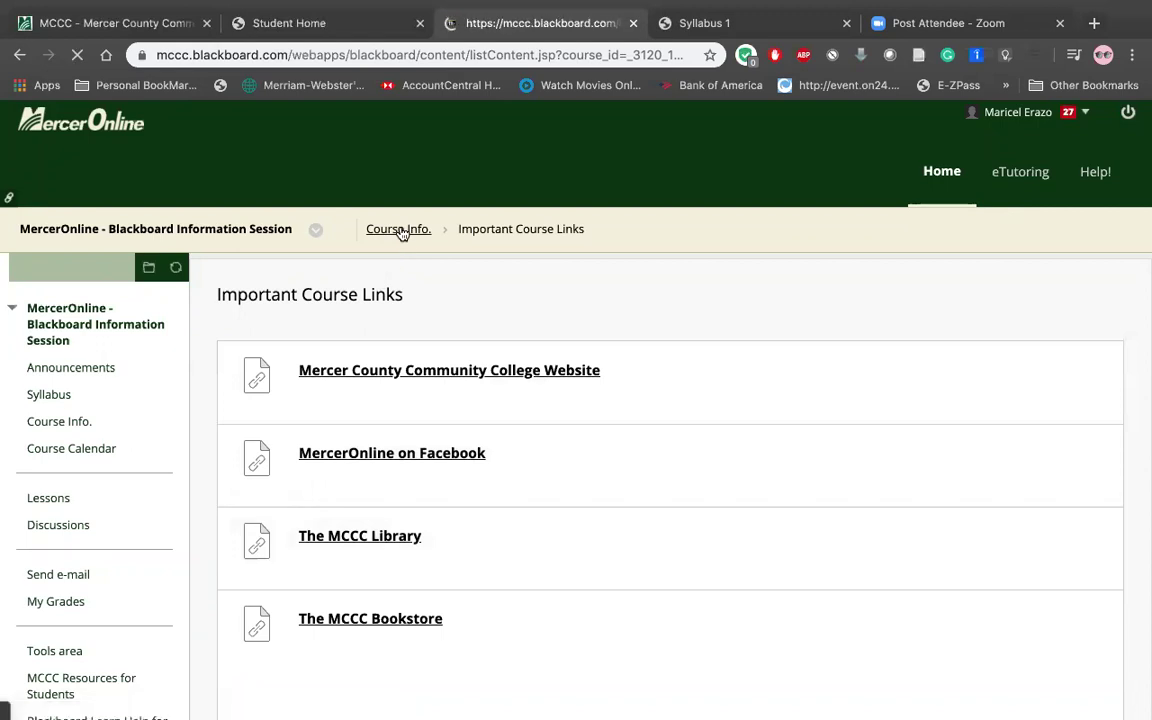
scroll(399, 232, down, 4)
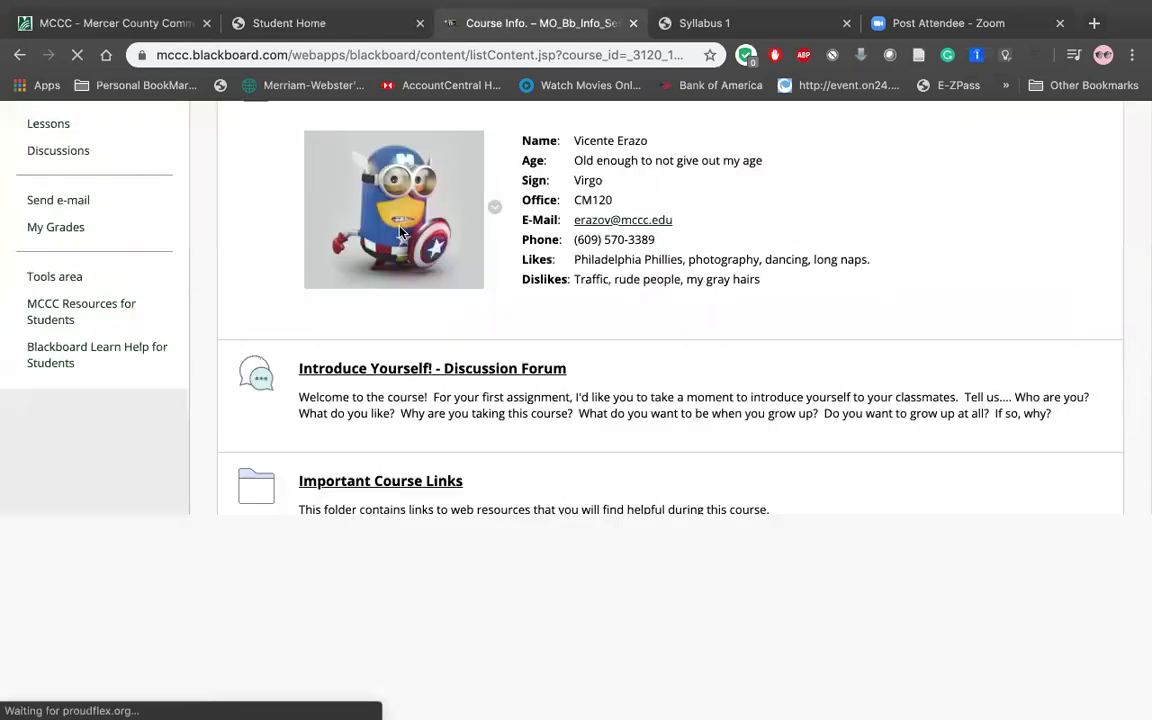
scroll(399, 232, down, 1)
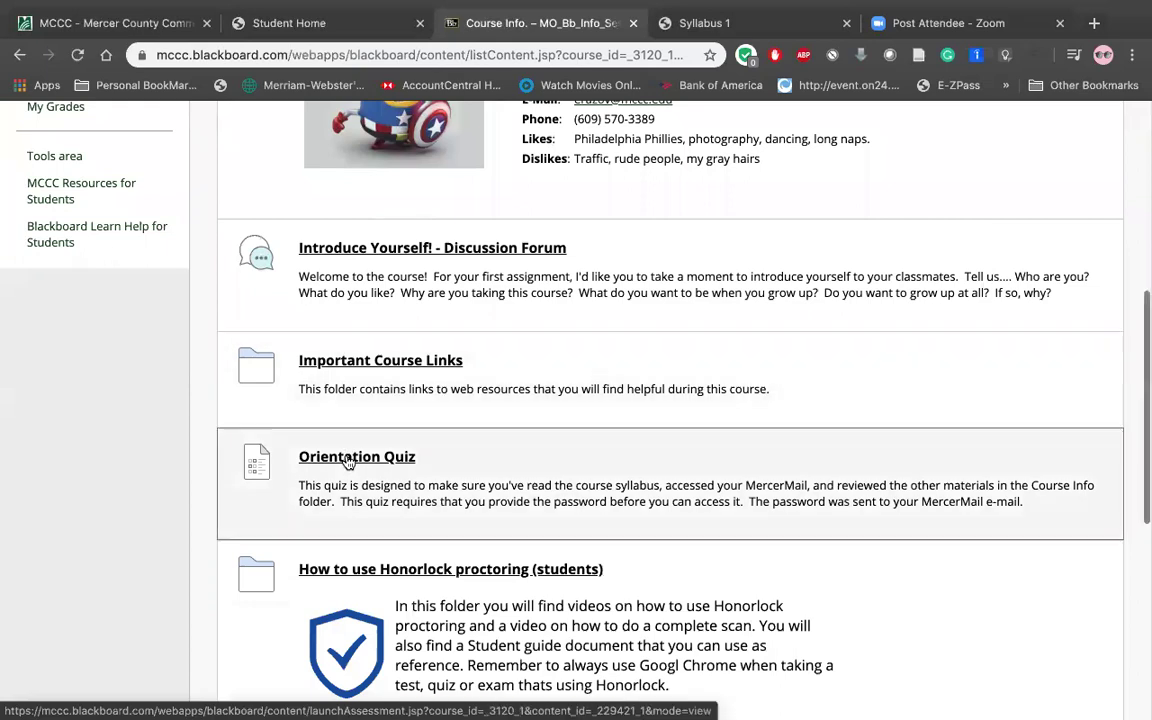
click(348, 457)
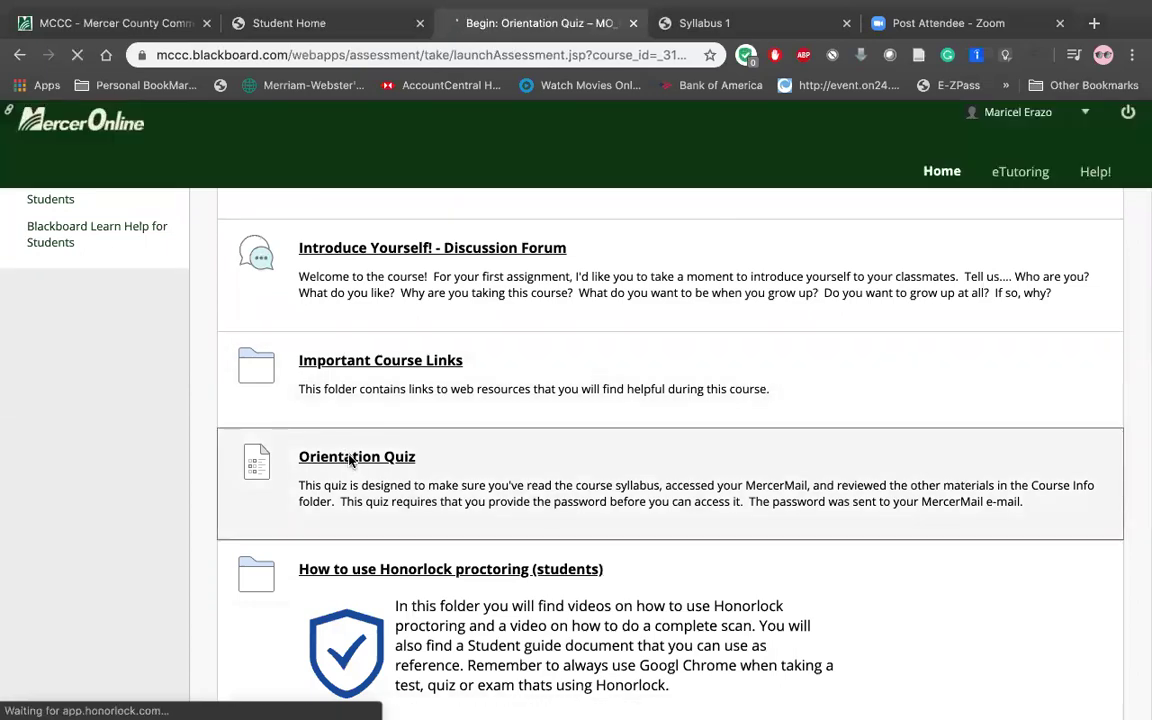
scroll(388, 469, down, 1)
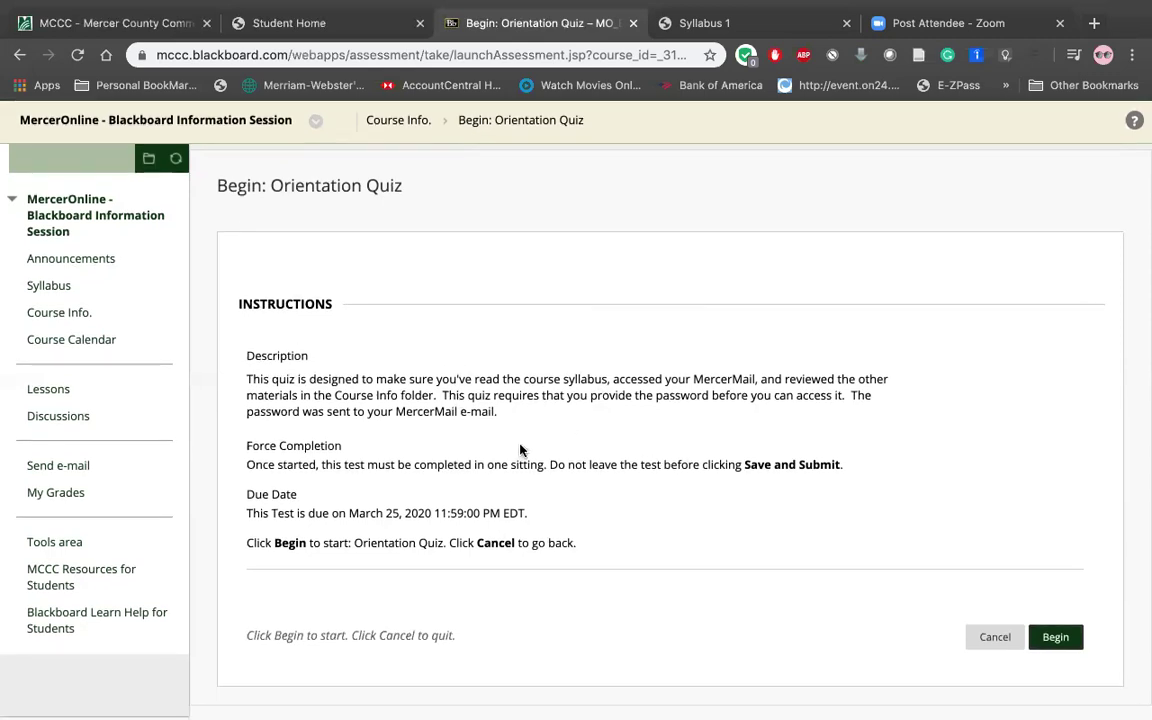
click(1052, 645)
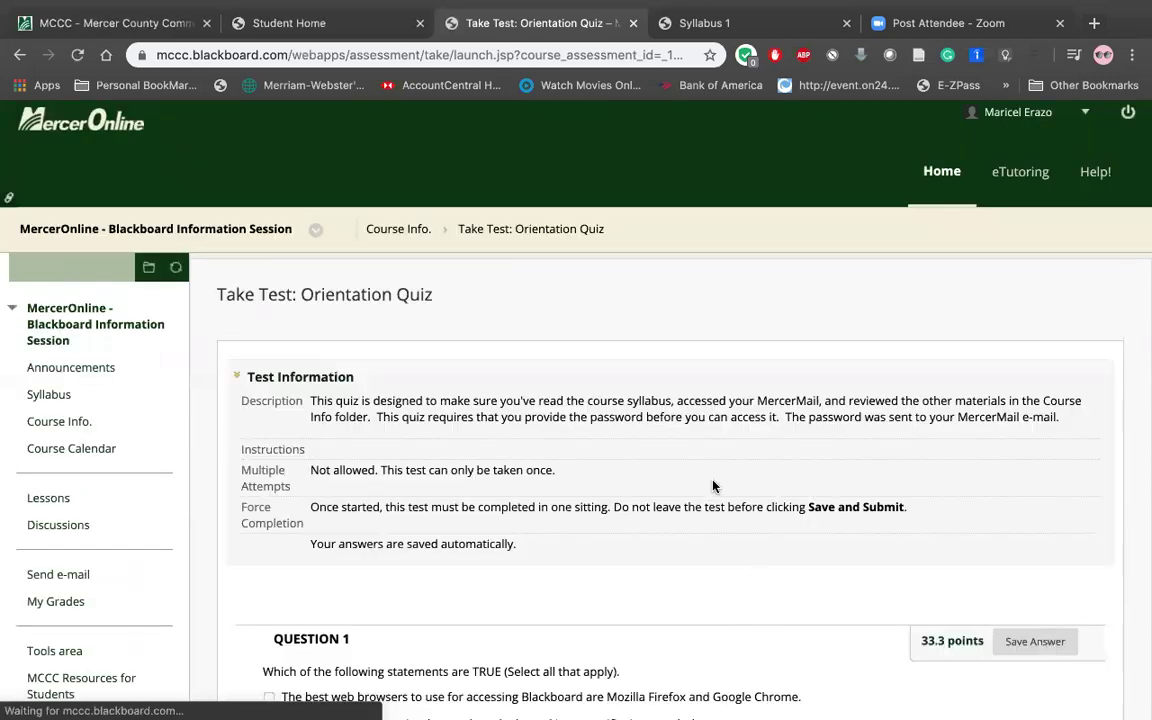
Answer Question 1 with "All online courses require that students be logged in at specific times each day" and Question 2 with False.
scroll(713, 482, down, 2)
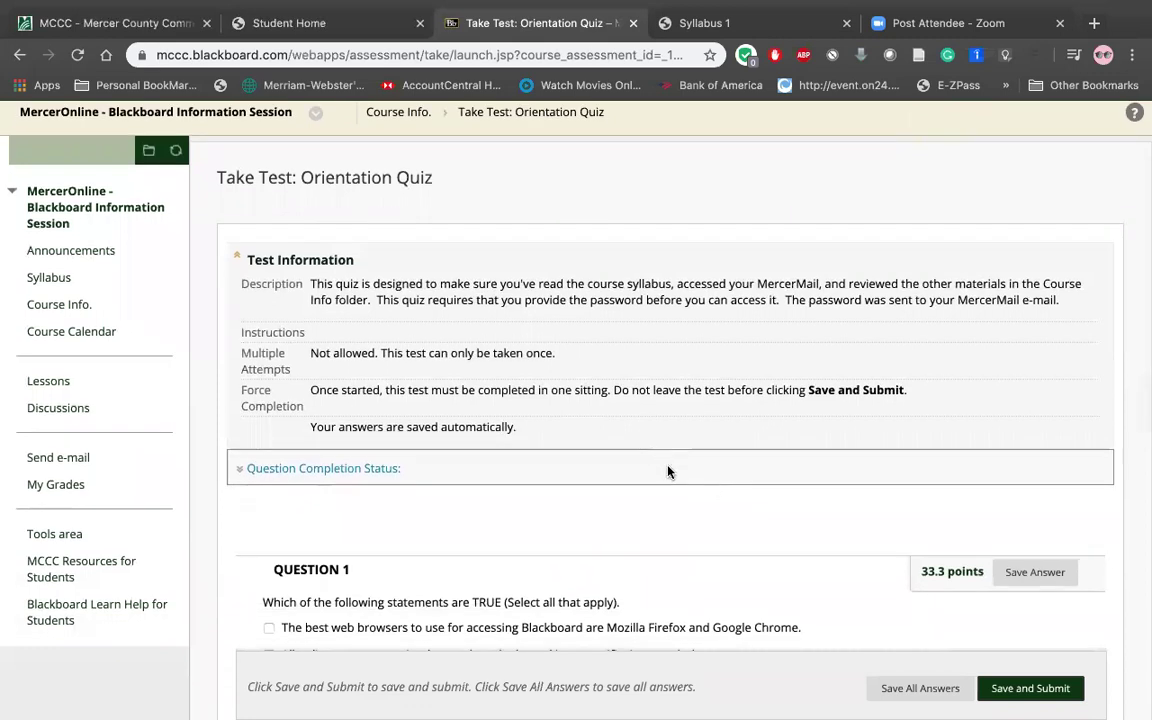
scroll(668, 471, down, 4)
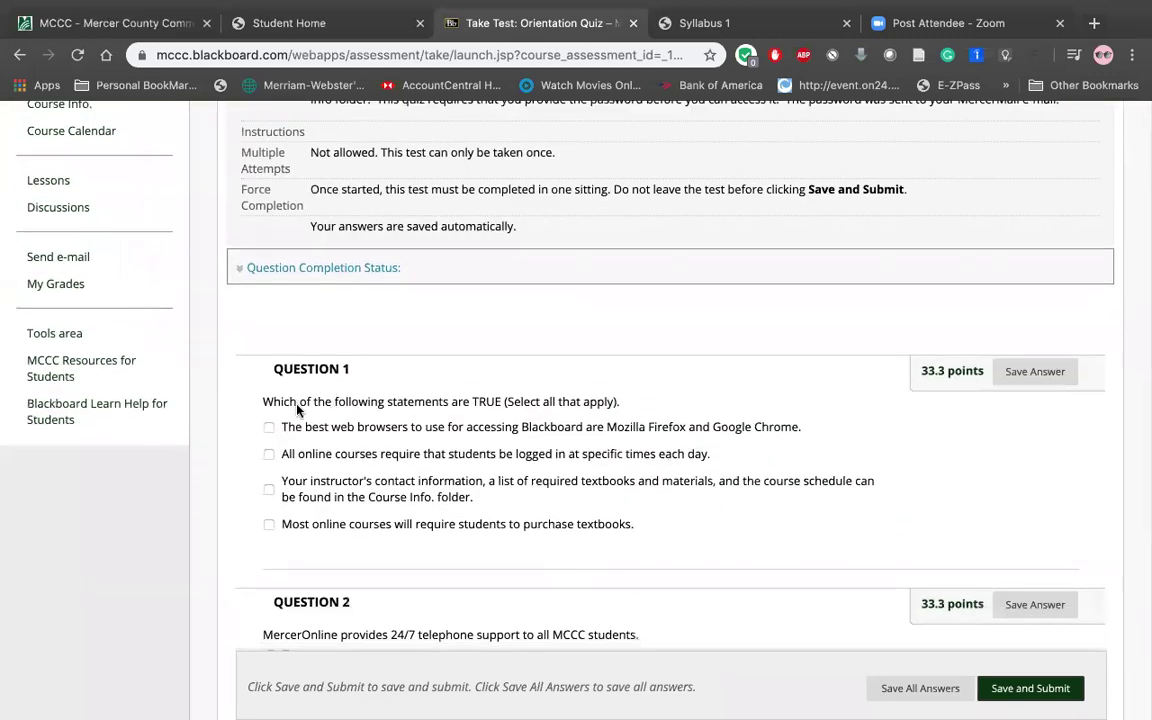
click(268, 455)
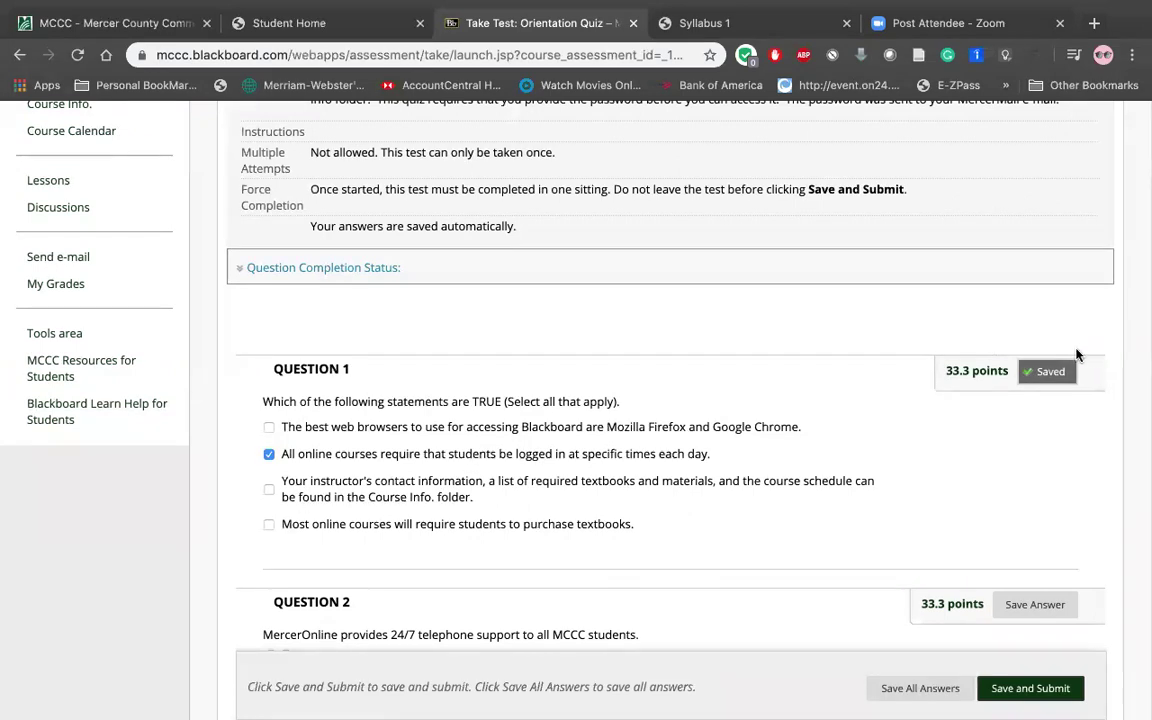
scroll(903, 484, down, 2)
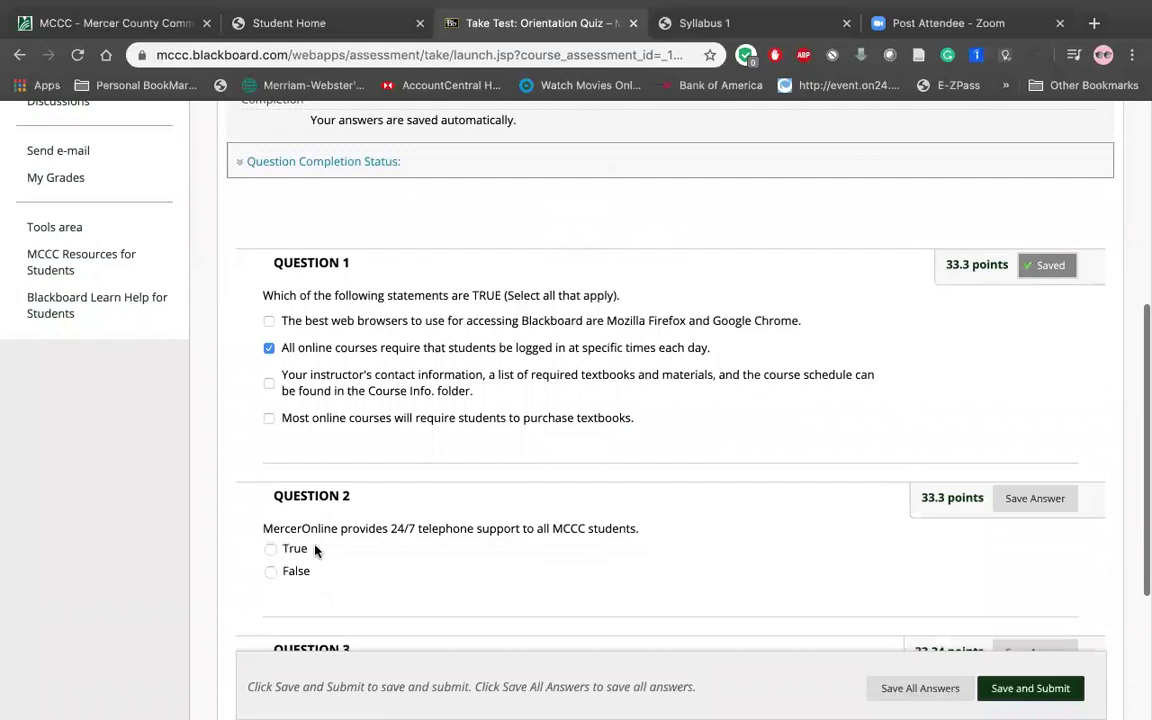
click(271, 571)
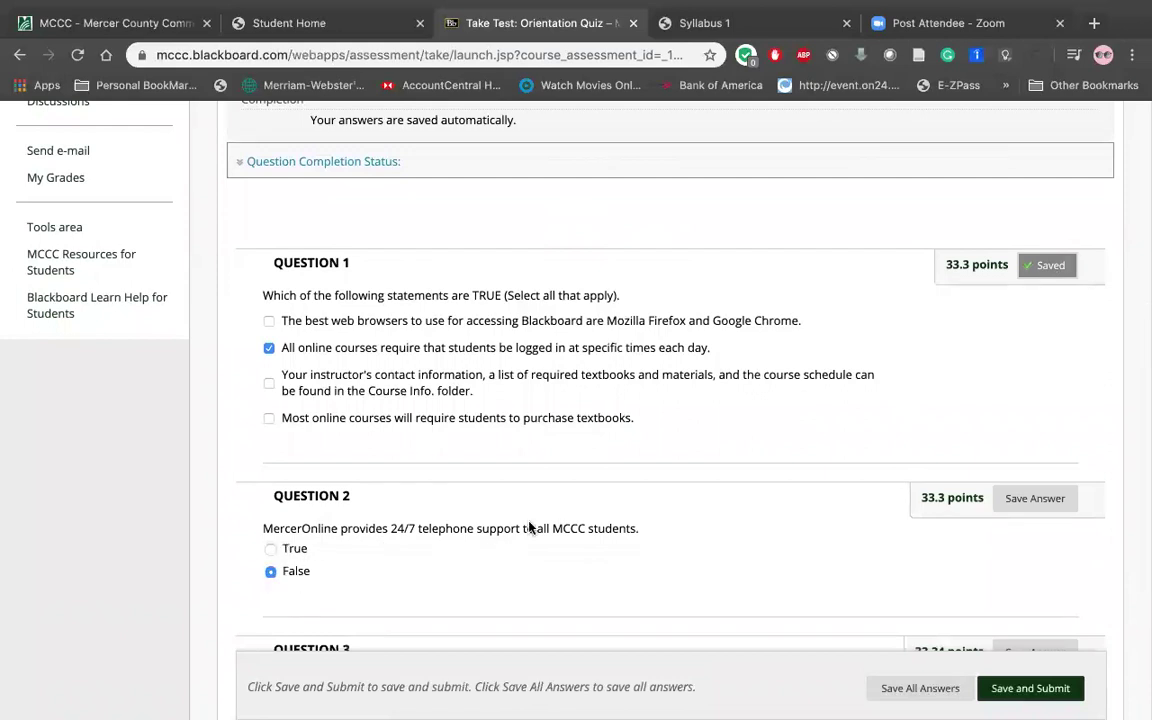
Answer Question 3 with "Once a week", save and submit the Orientation Quiz, and confirm the submission.
scroll(540, 480, down, 2)
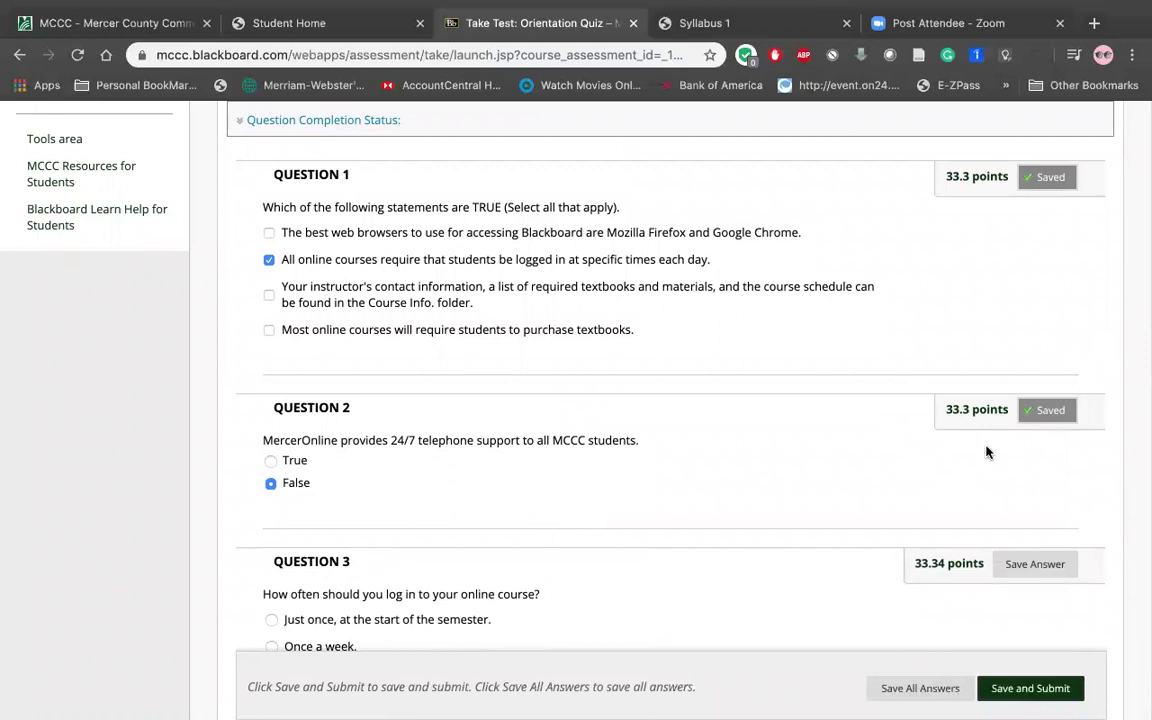
scroll(986, 452, down, 3)
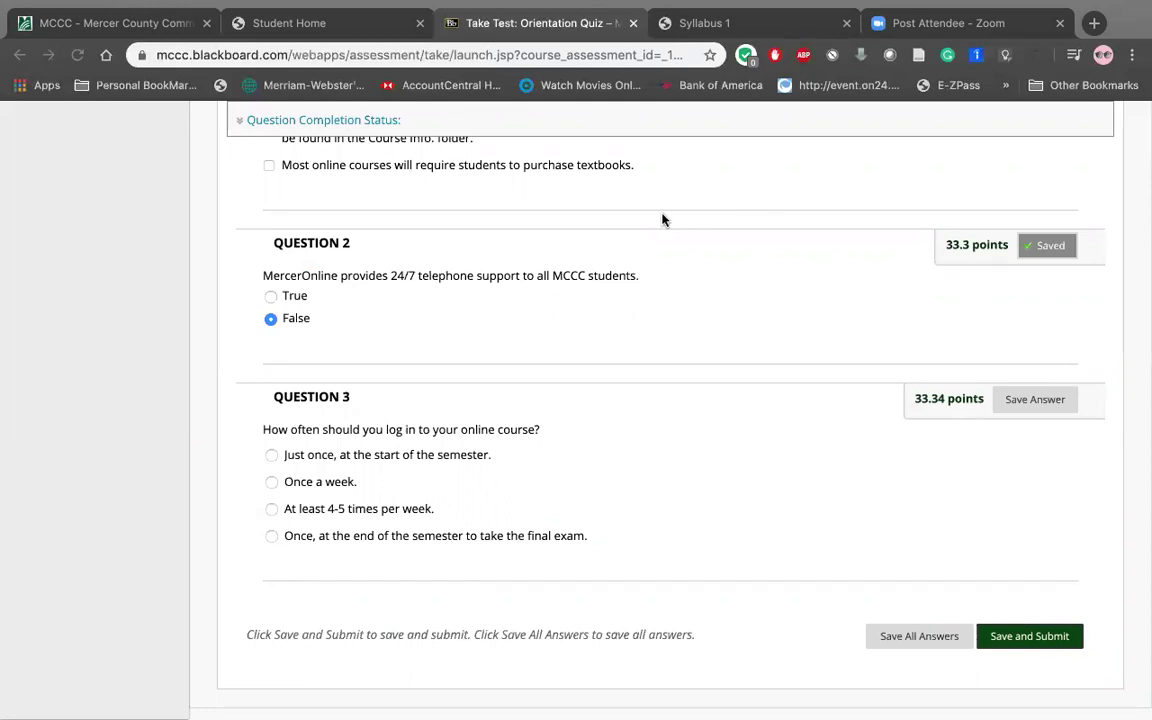
click(560, 452)
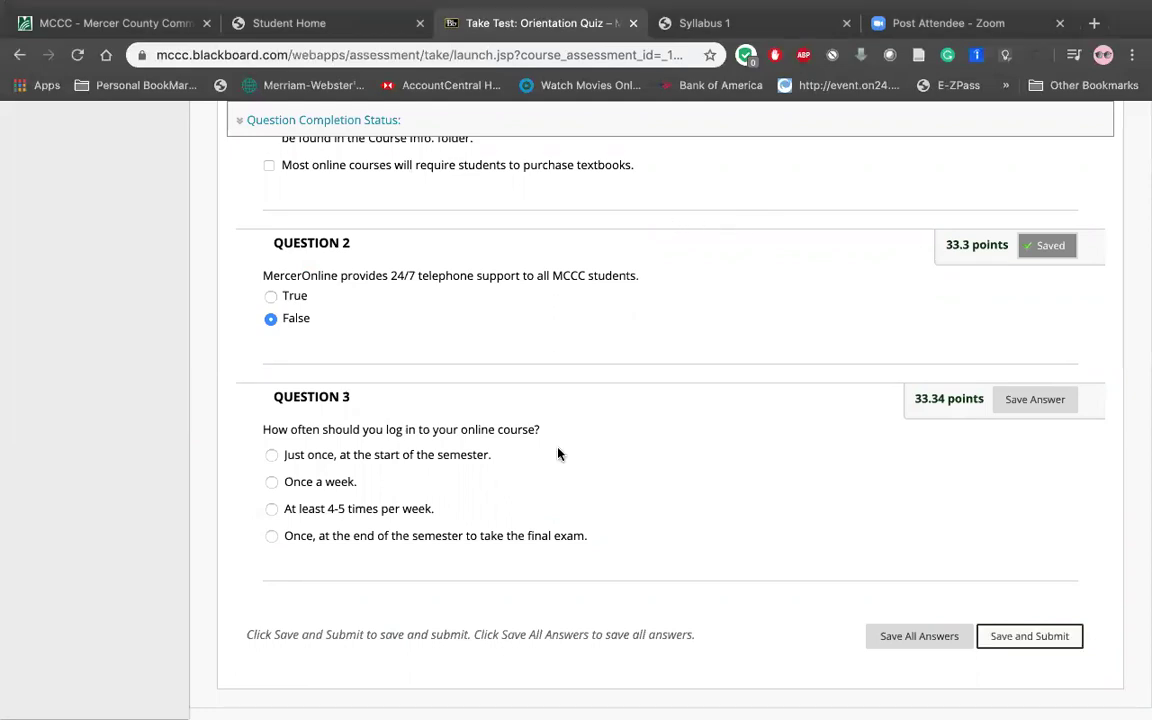
click(272, 483)
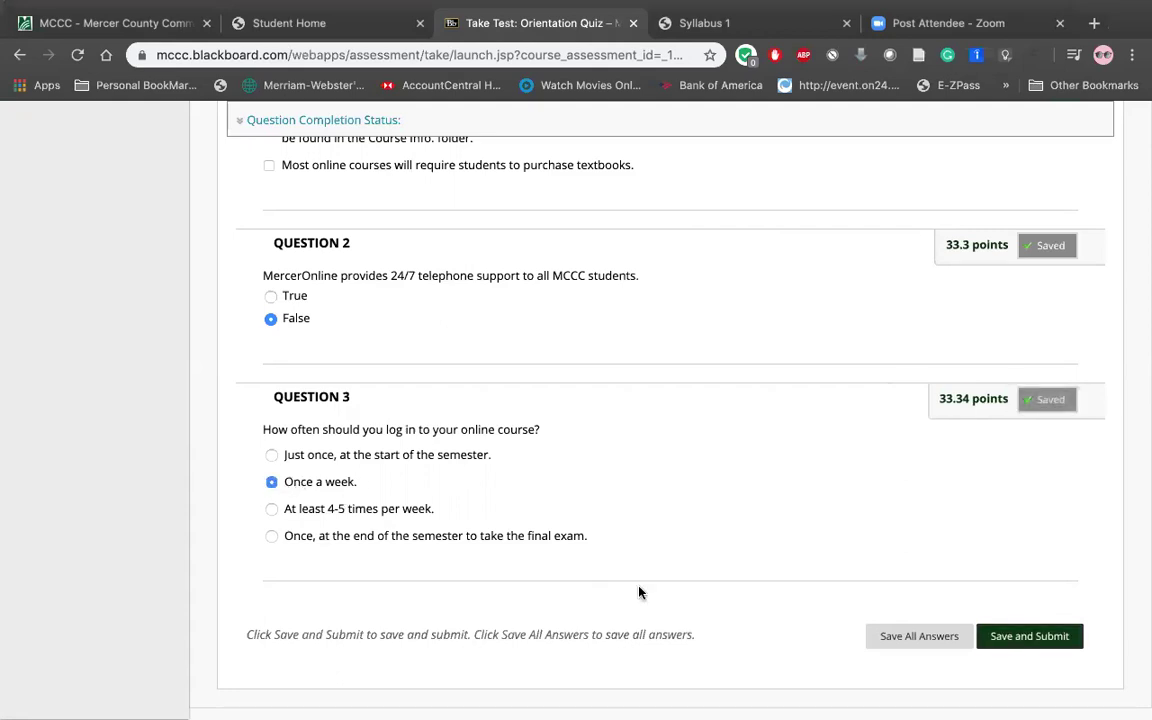
click(1008, 646)
click(732, 177)
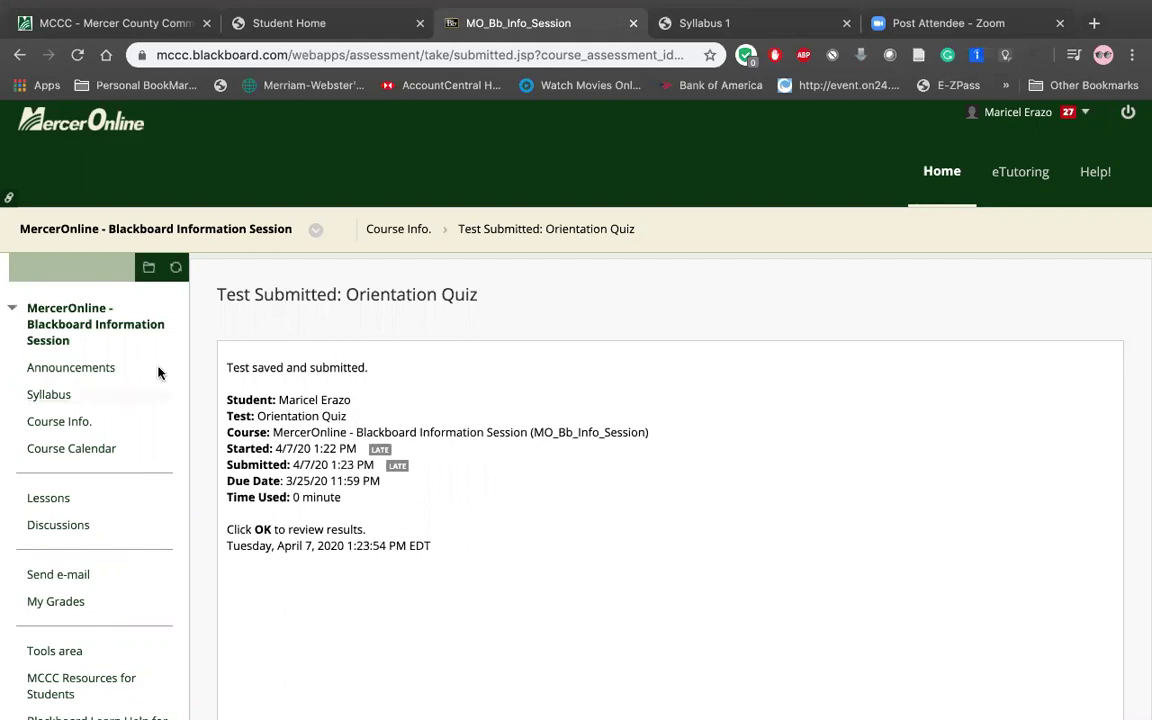
Return to Course Info. and look through its items down to the Resources for Students description.
click(62, 428)
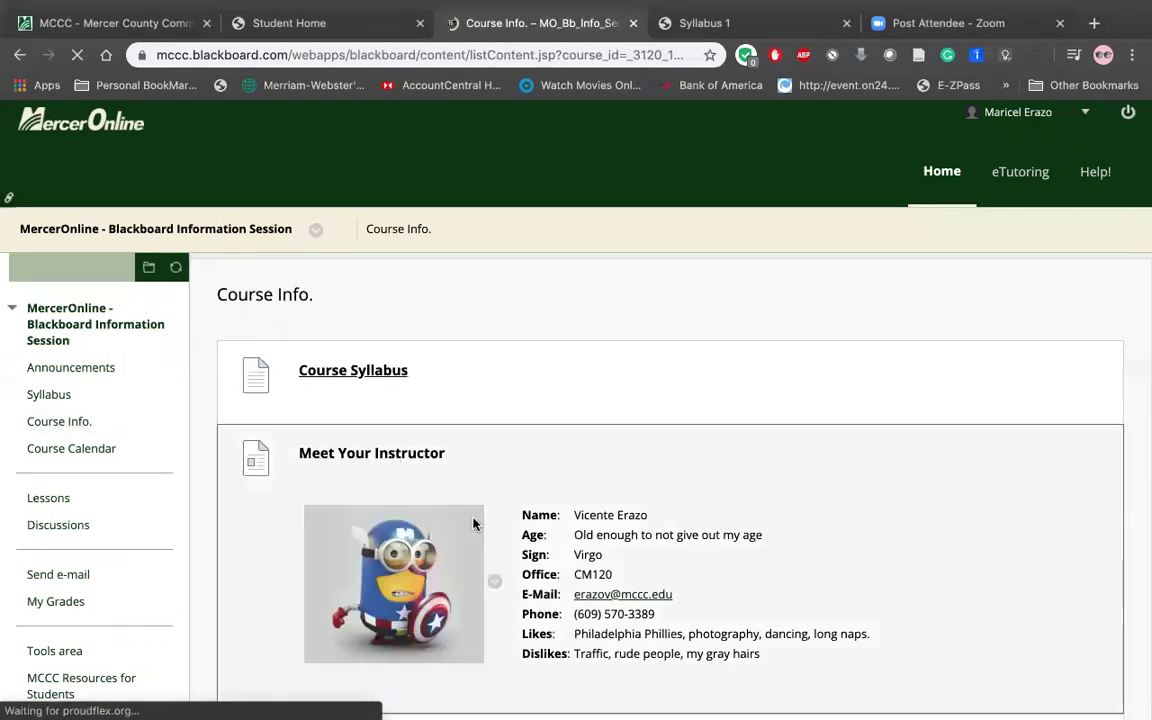
scroll(476, 460, down, 5)
scroll(474, 523, down, 1)
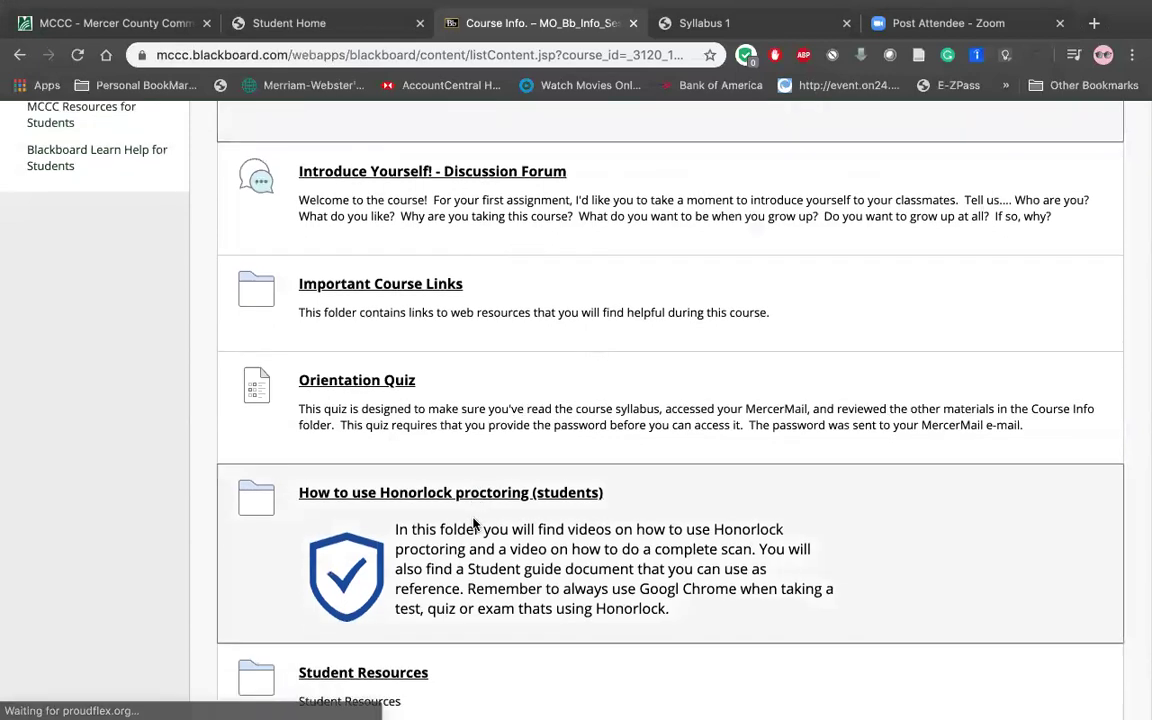
scroll(473, 518, down, 1)
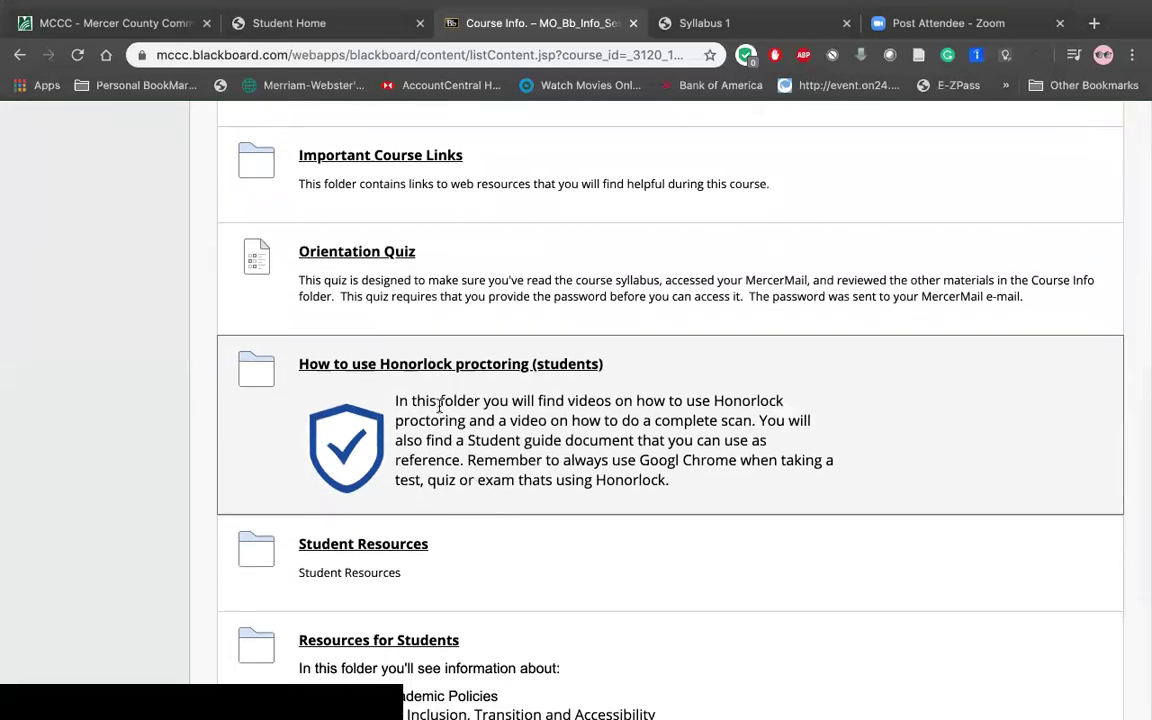
scroll(364, 504, down, 1)
scroll(405, 567, down, 2)
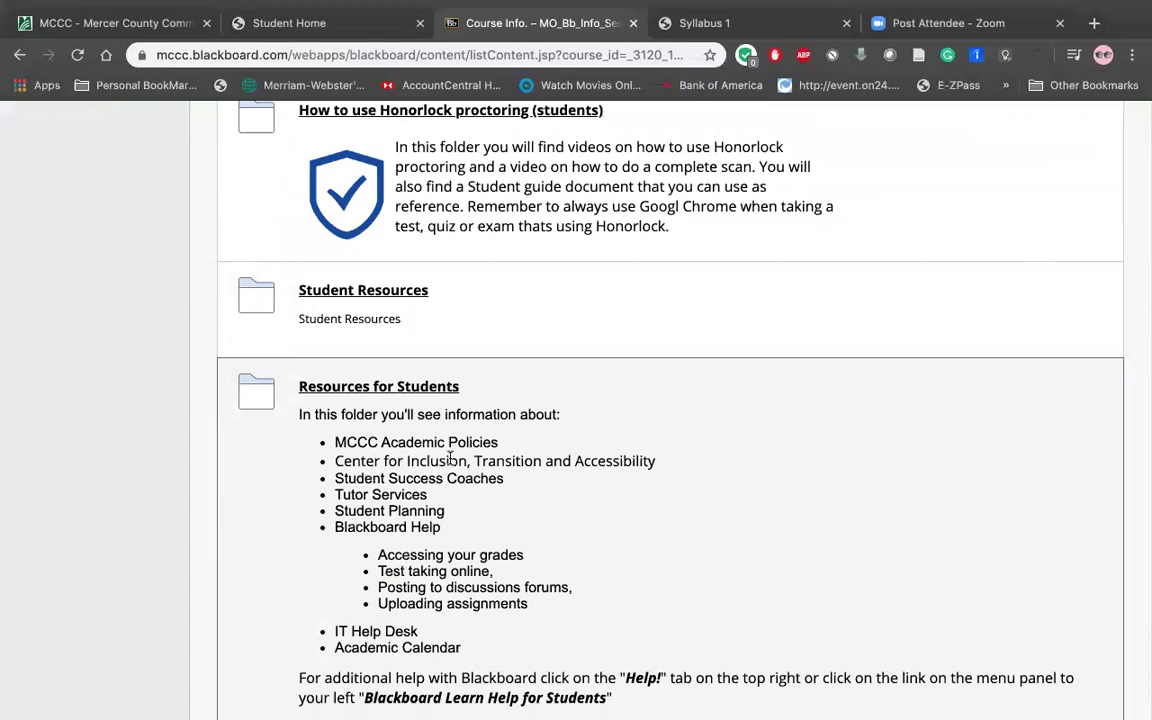
scroll(505, 543, down, 1)
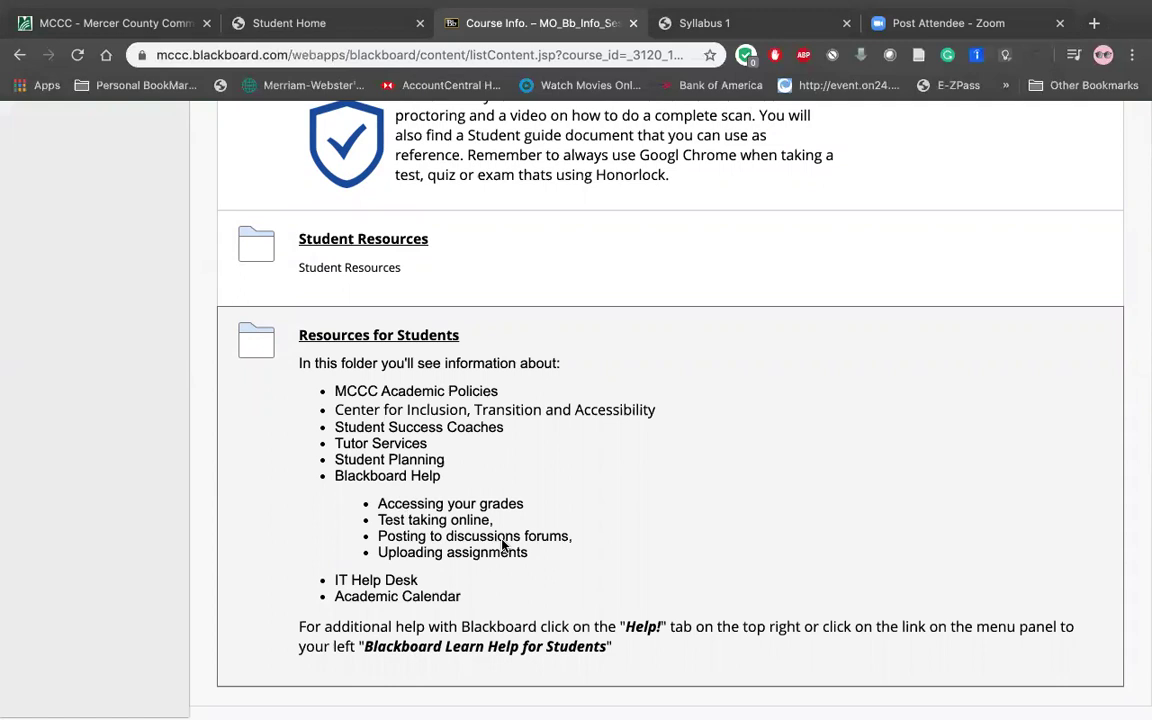
scroll(502, 541, up, 1)
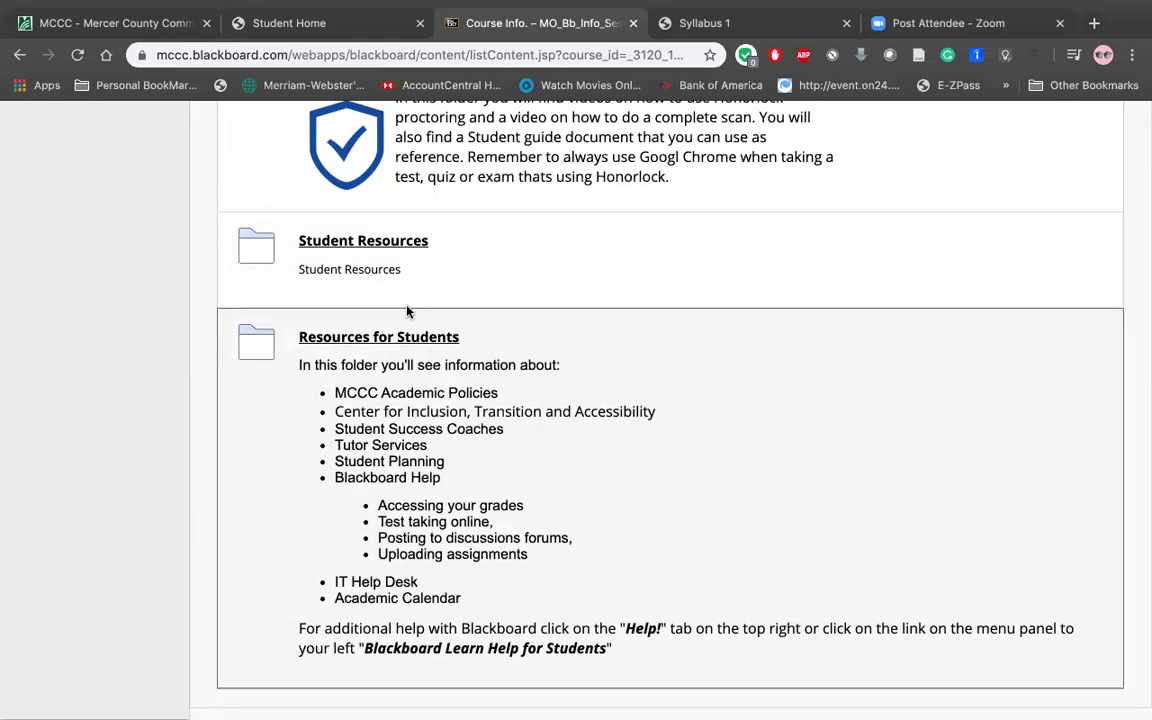
Open the Resources for Students folder and look through its policies, help, coaching, planning, tutoring and calendar entries.
click(390, 340)
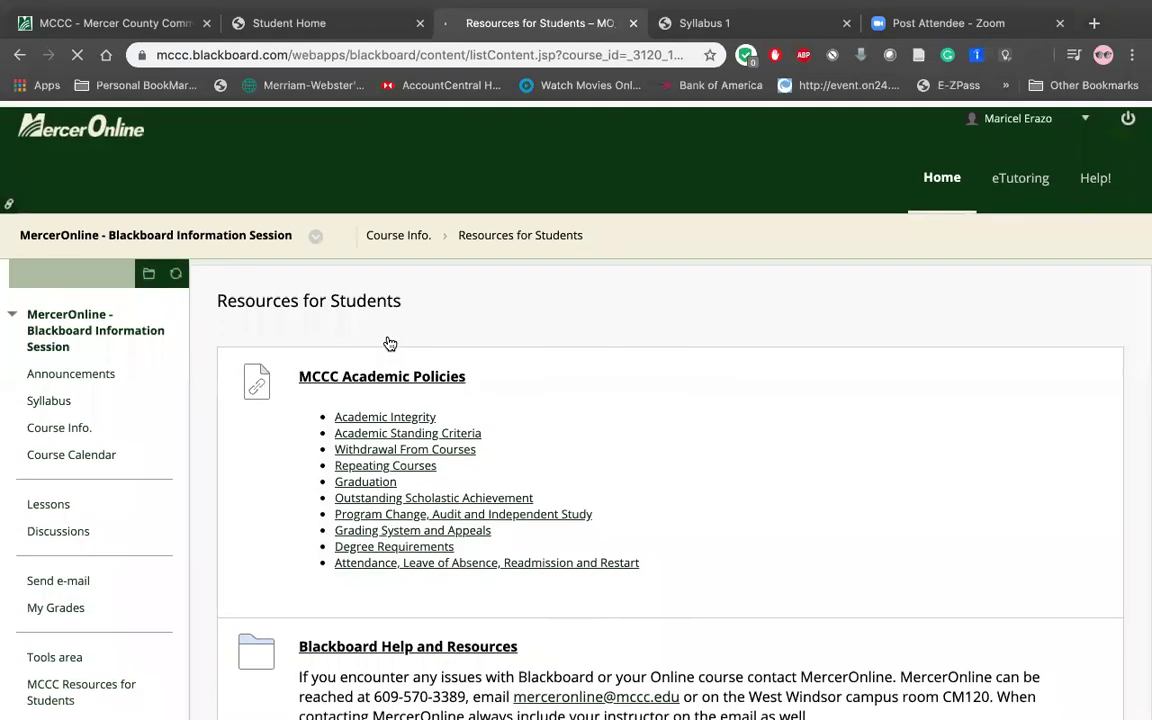
scroll(390, 343, down, 3)
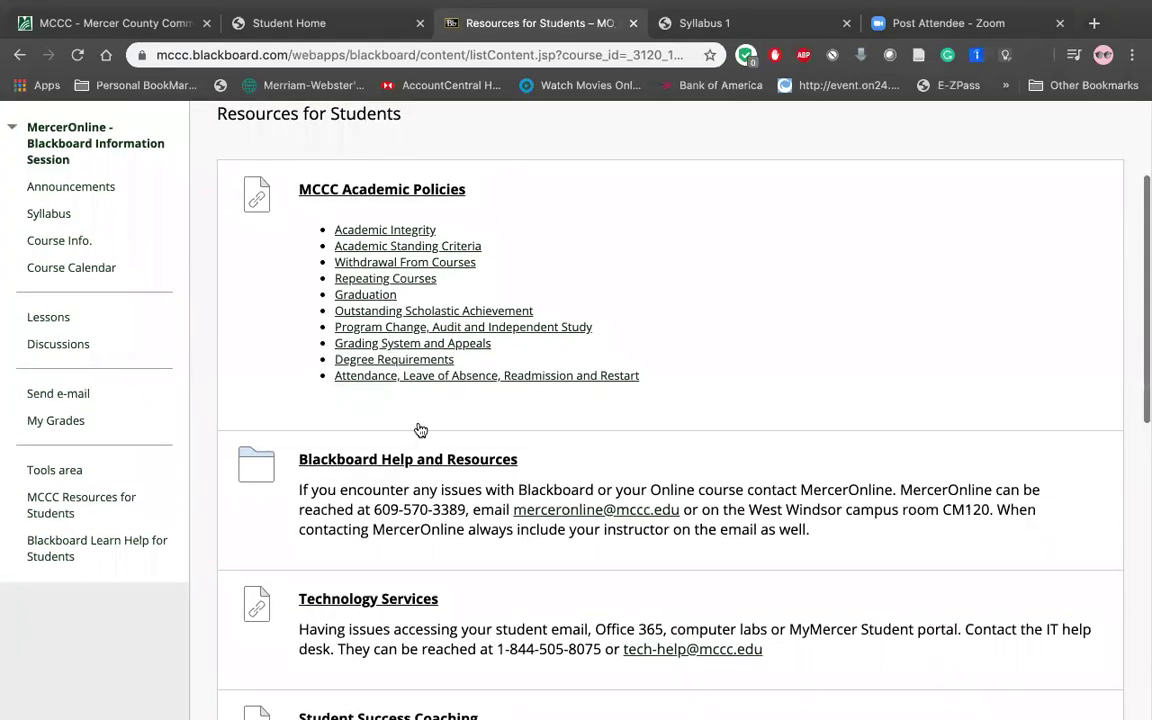
scroll(419, 436, down, 3)
scroll(420, 436, down, 4)
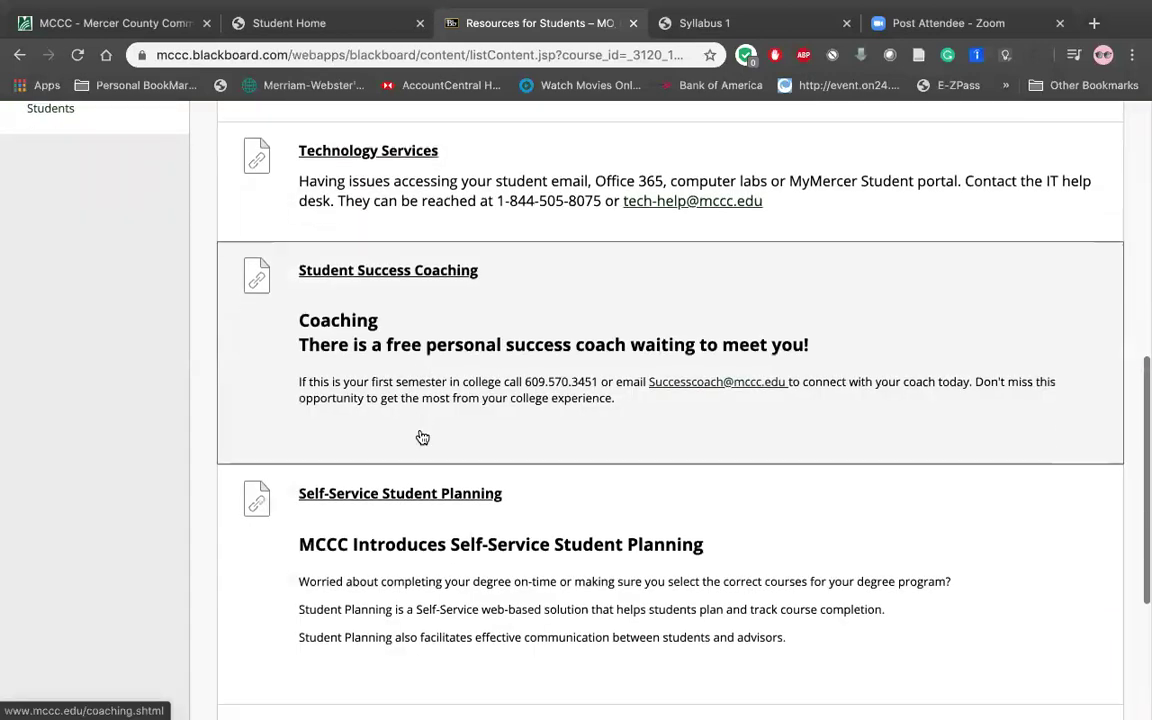
scroll(420, 436, down, 2)
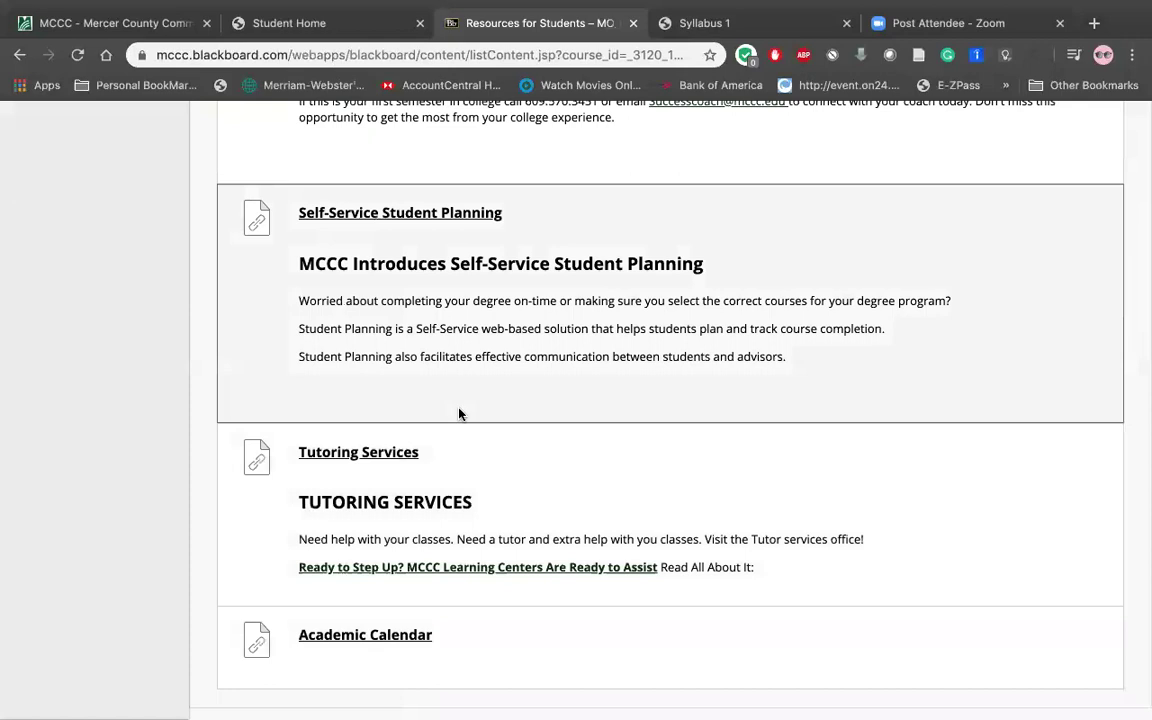
scroll(459, 413, up, 2)
scroll(459, 413, up, 5)
scroll(460, 414, down, 1)
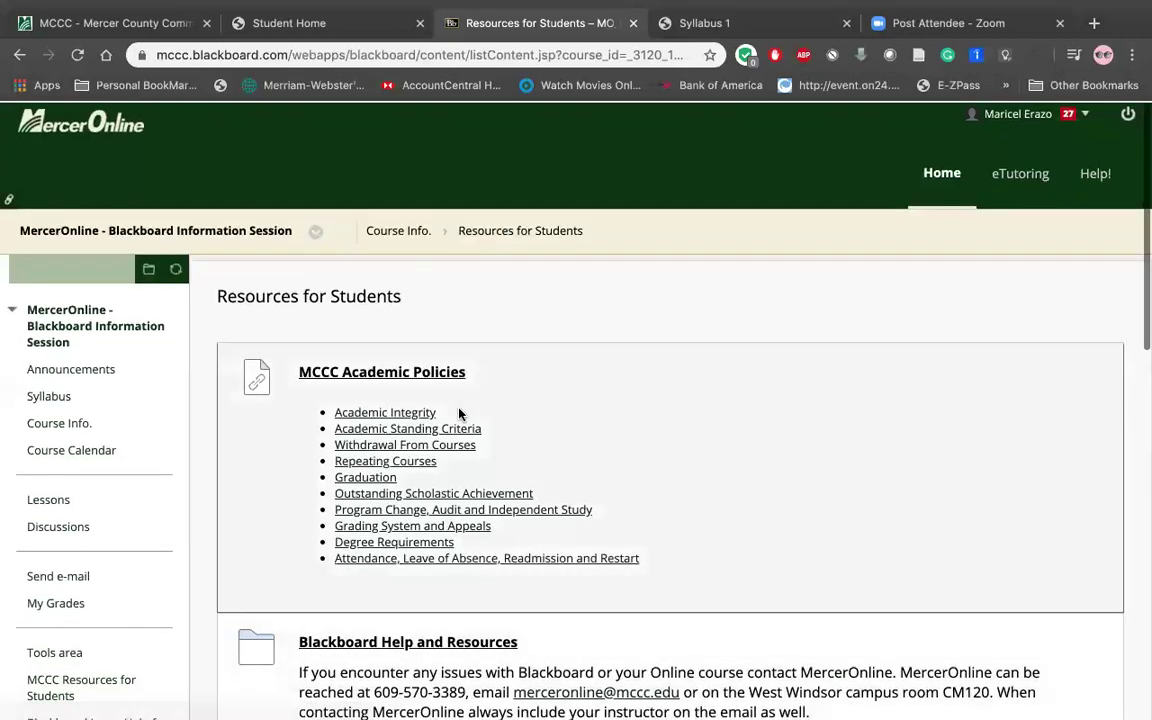
Look over the Course Calendar's April 2020 month view and the list of modules under Lessons.
click(93, 453)
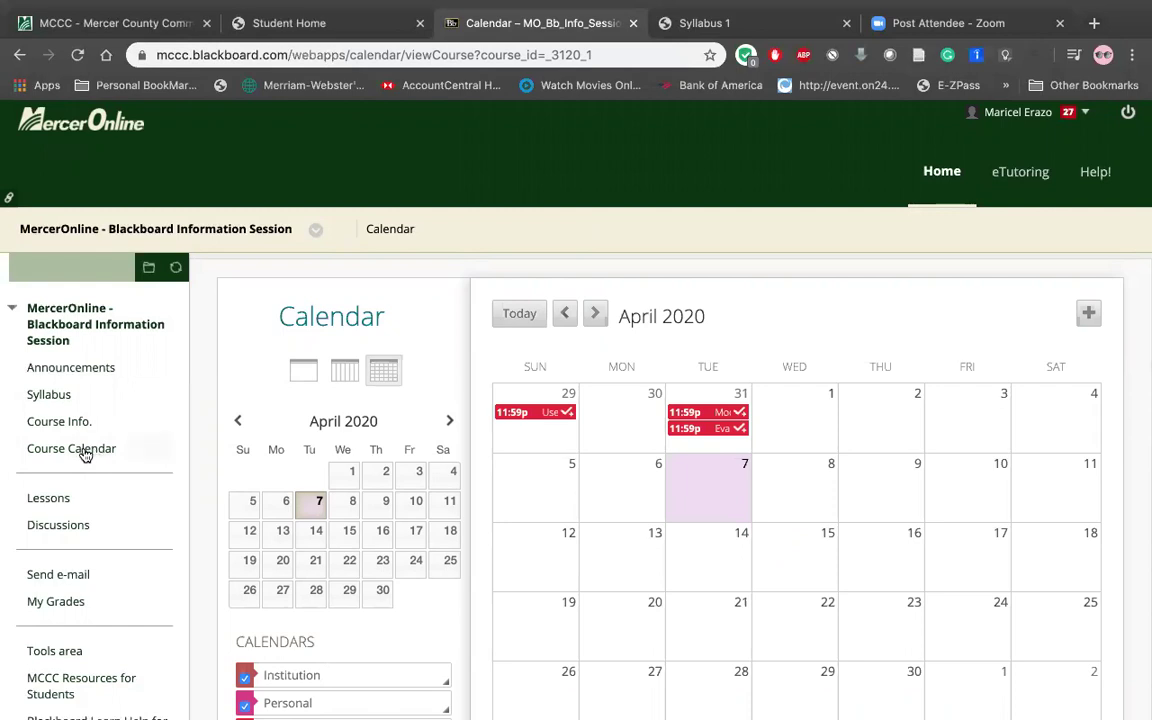
scroll(306, 591, down, 3)
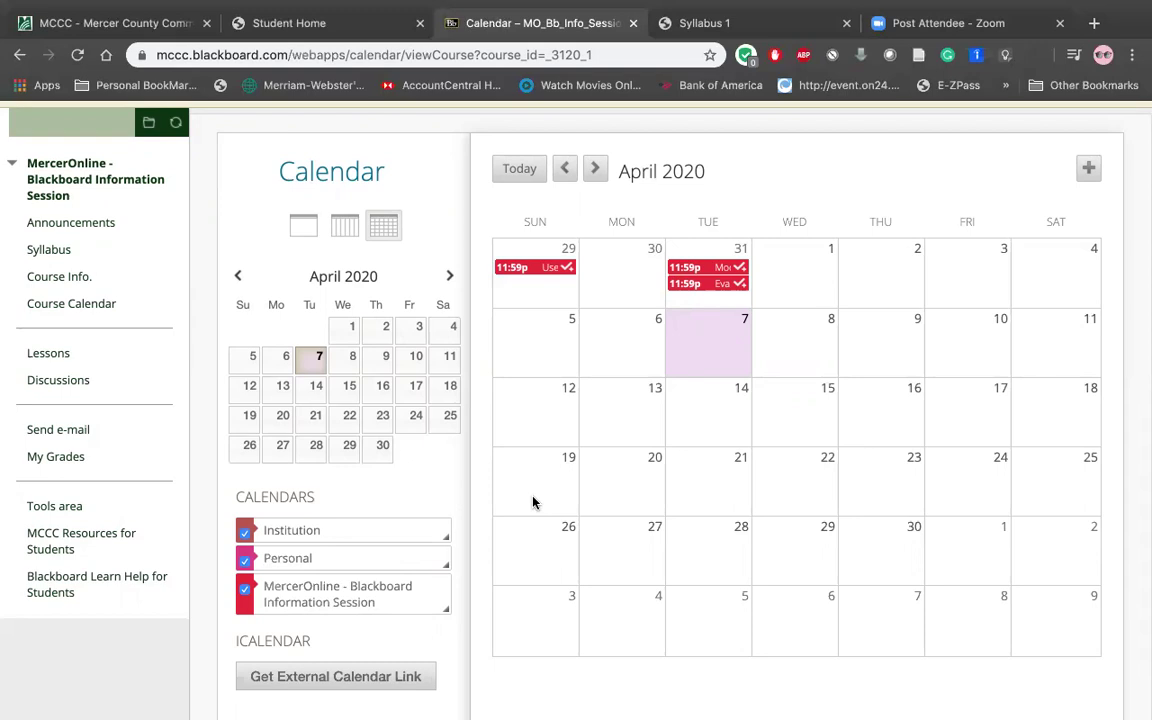
click(55, 360)
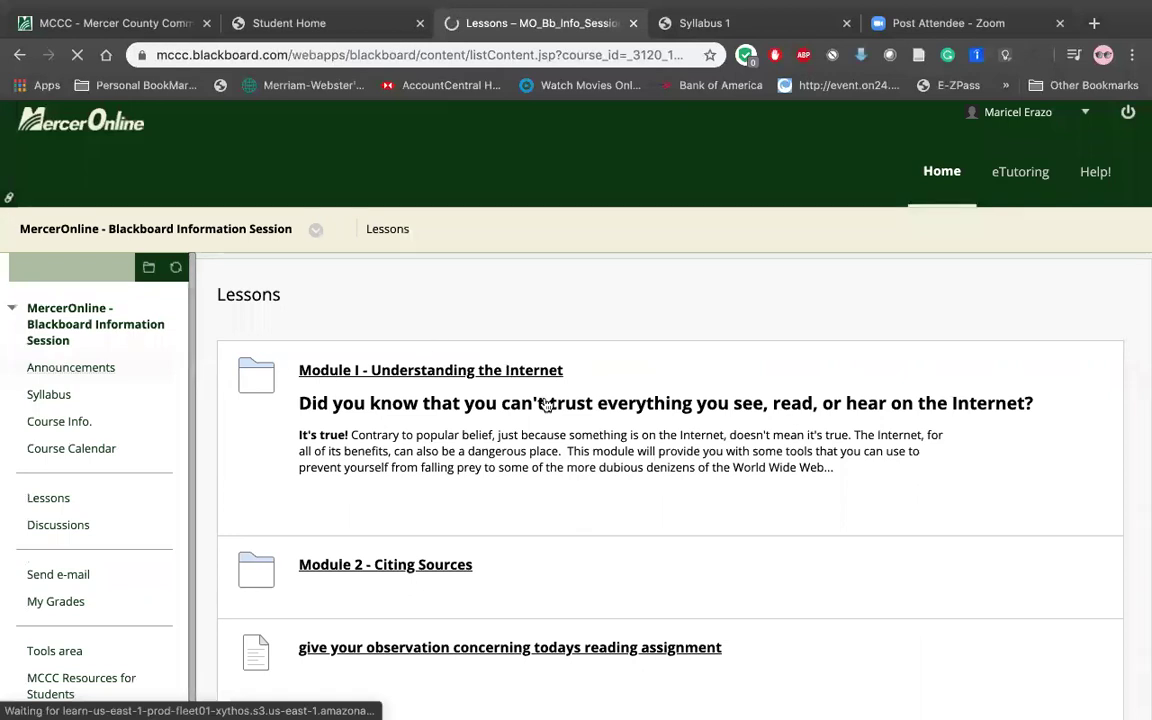
scroll(505, 377, down, 1)
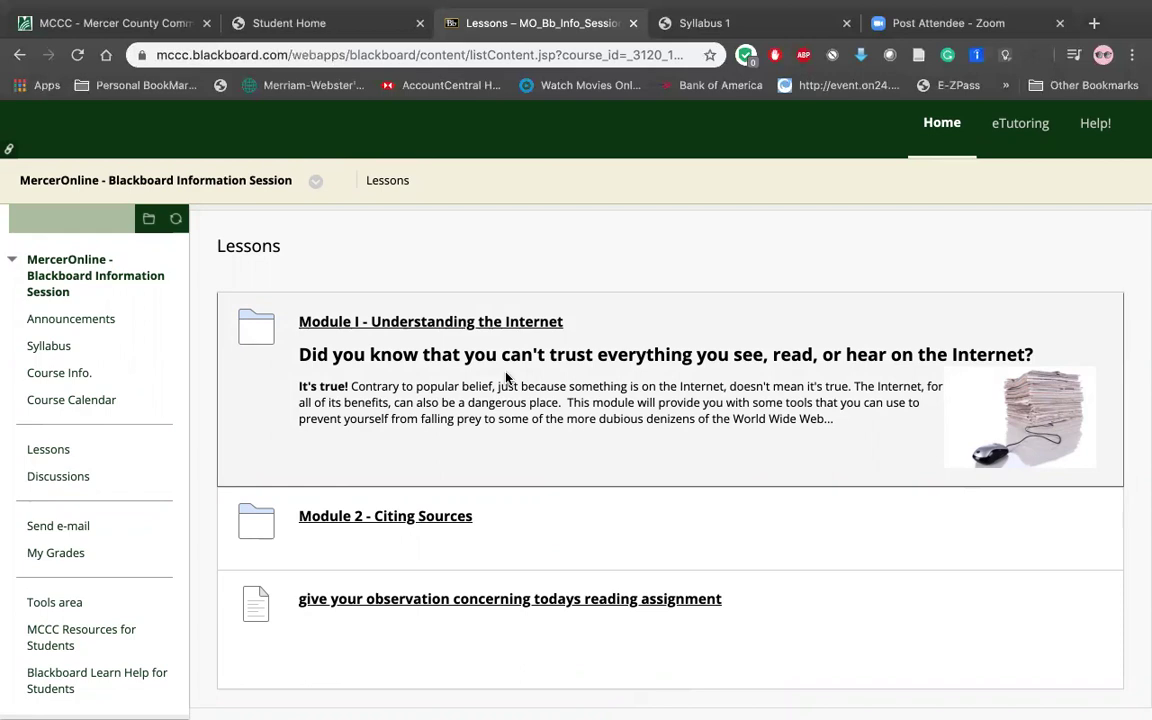
Open Module I - Understanding the Internet, read its Learning Objectives for Module I page and return to the module.
click(419, 328)
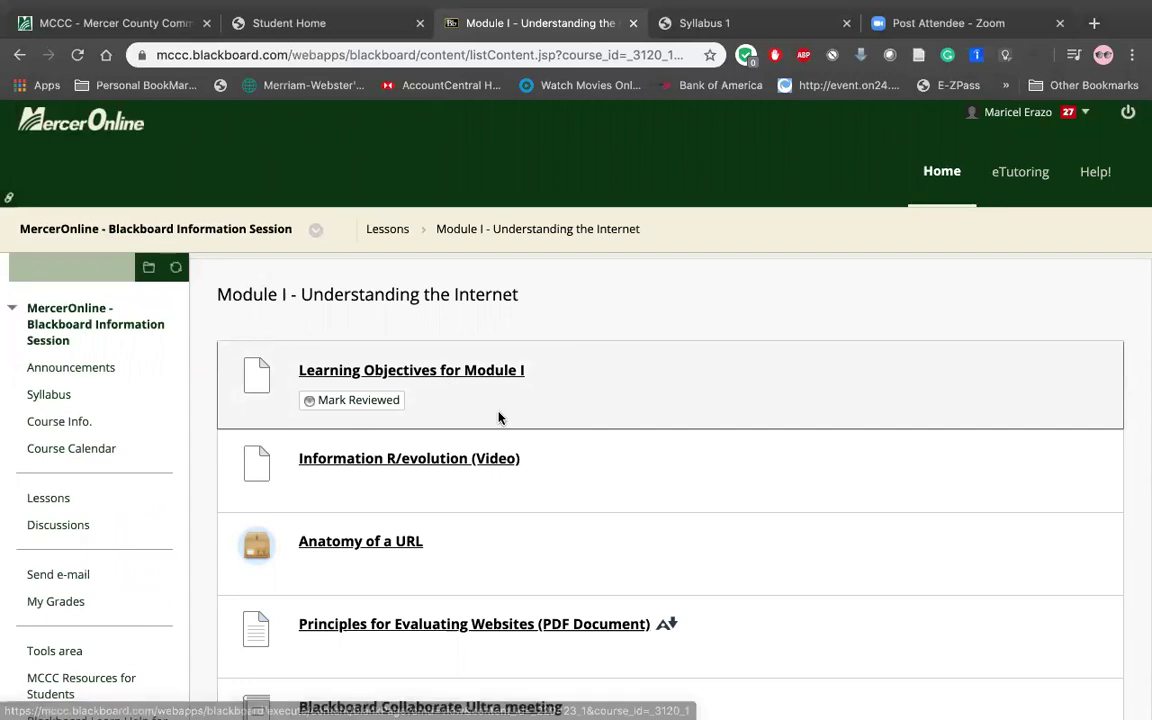
scroll(501, 411, down, 2)
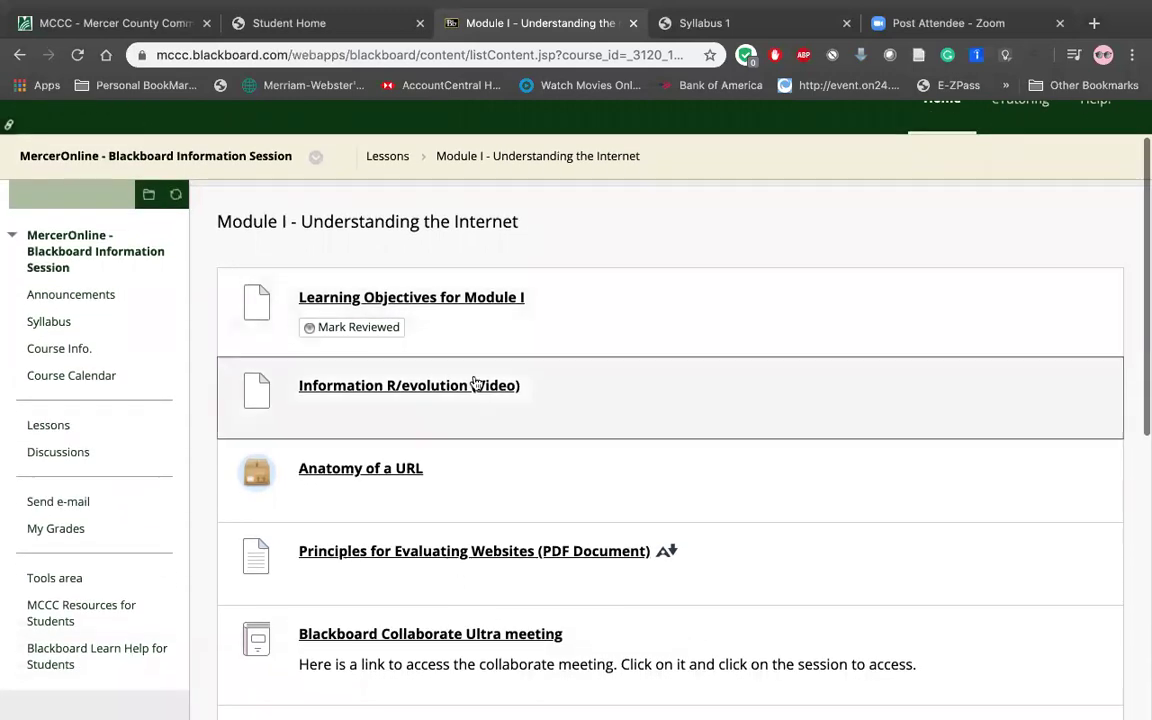
click(447, 300)
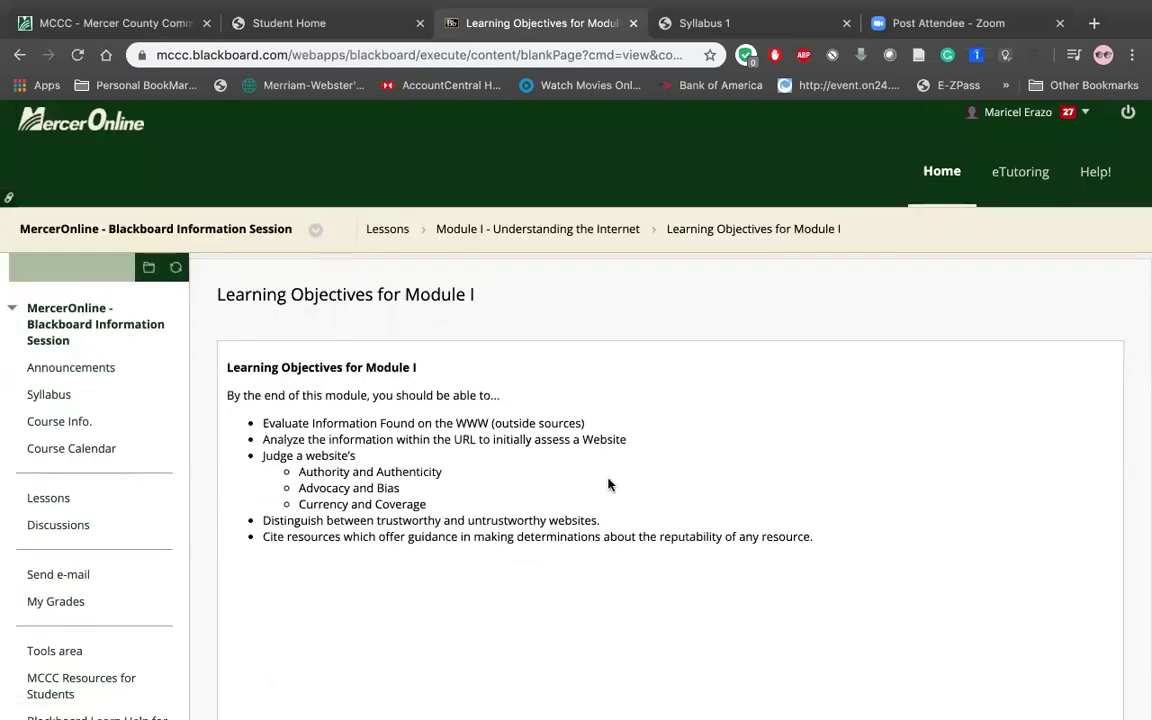
scroll(609, 482, down, 1)
scroll(609, 482, up, 1)
click(577, 230)
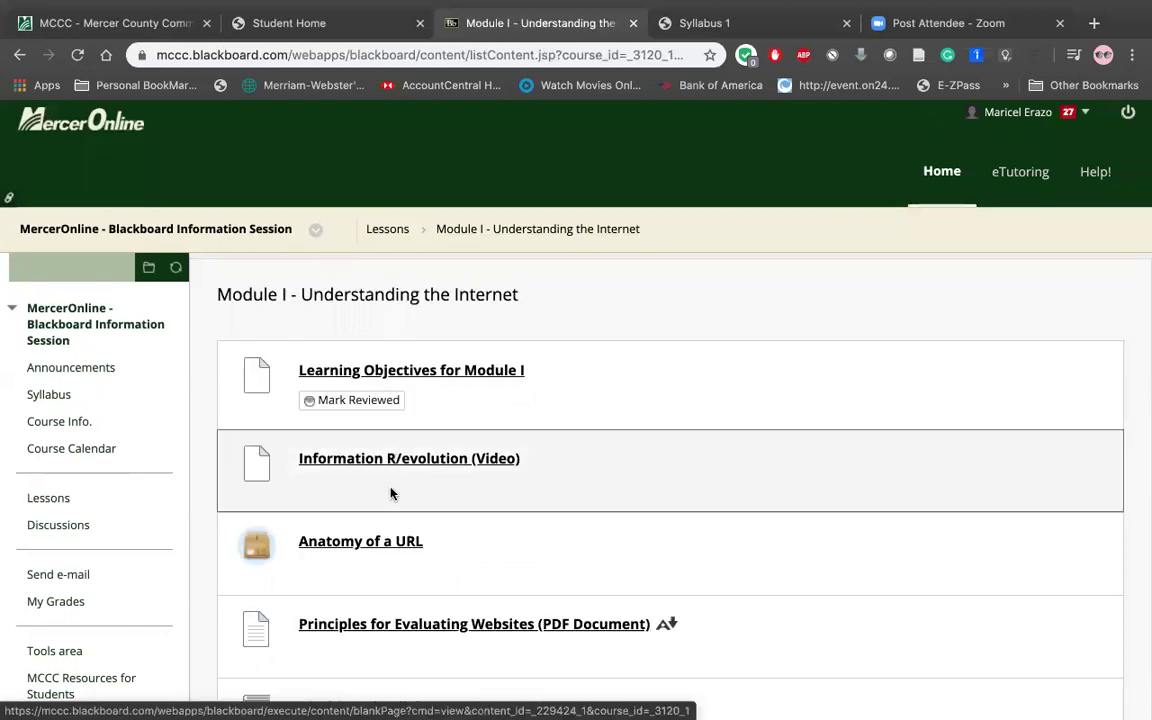
View the module's Information R/evolution (Video) page and go back to the Lessons list.
click(395, 463)
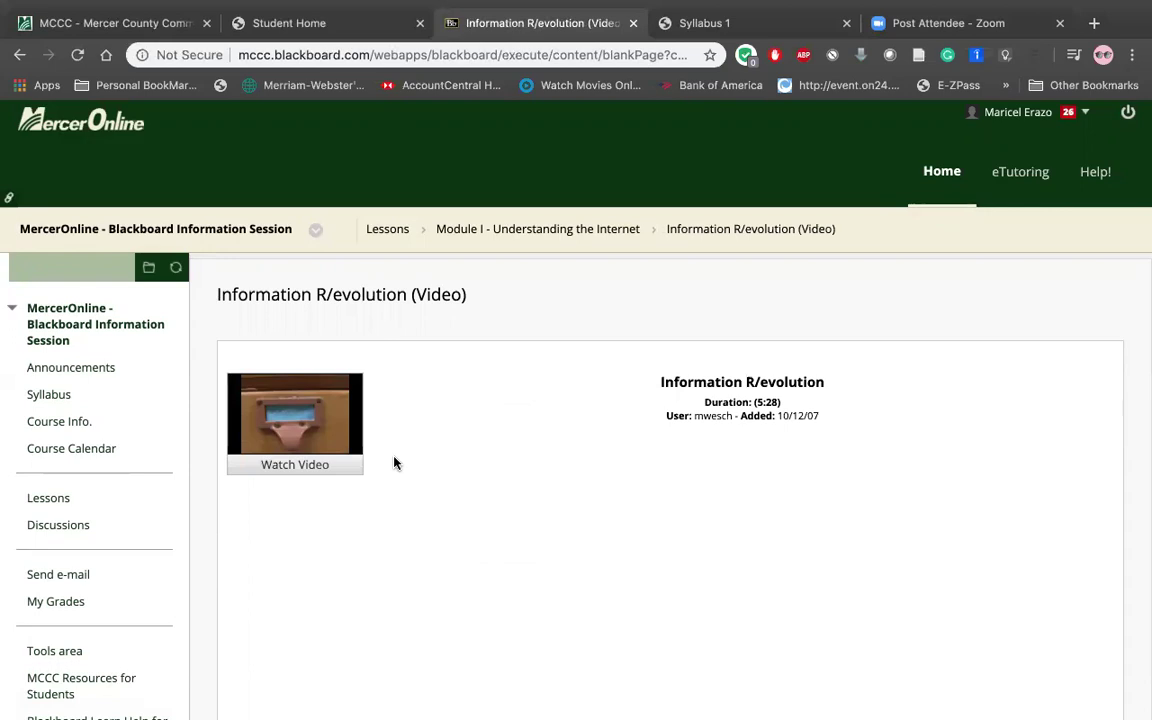
click(545, 230)
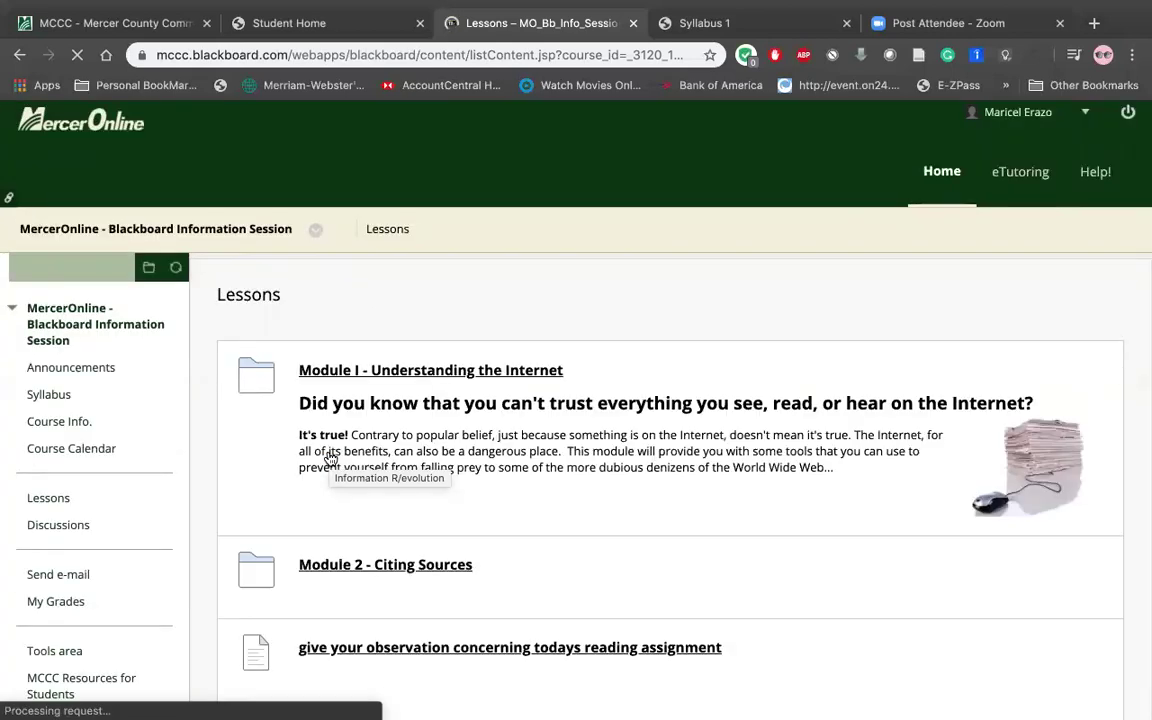
scroll(389, 619, down, 1)
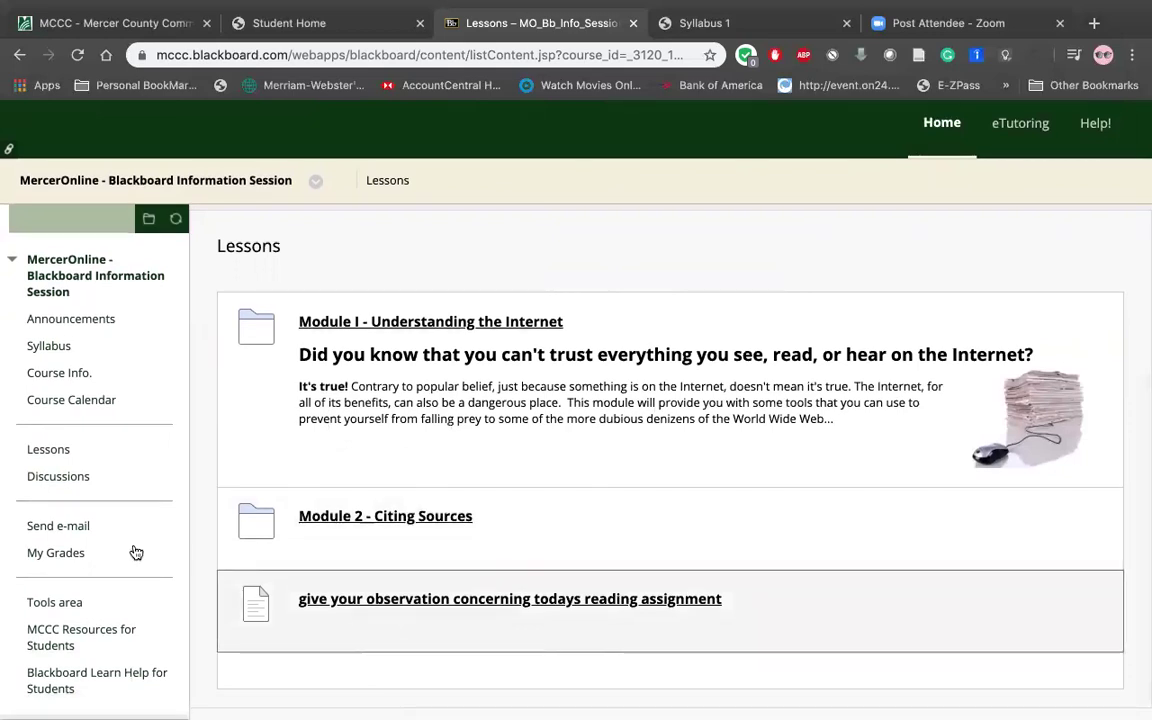
Open the course's Discussion Board and look over the forum list with its descriptions and post columns.
click(57, 478)
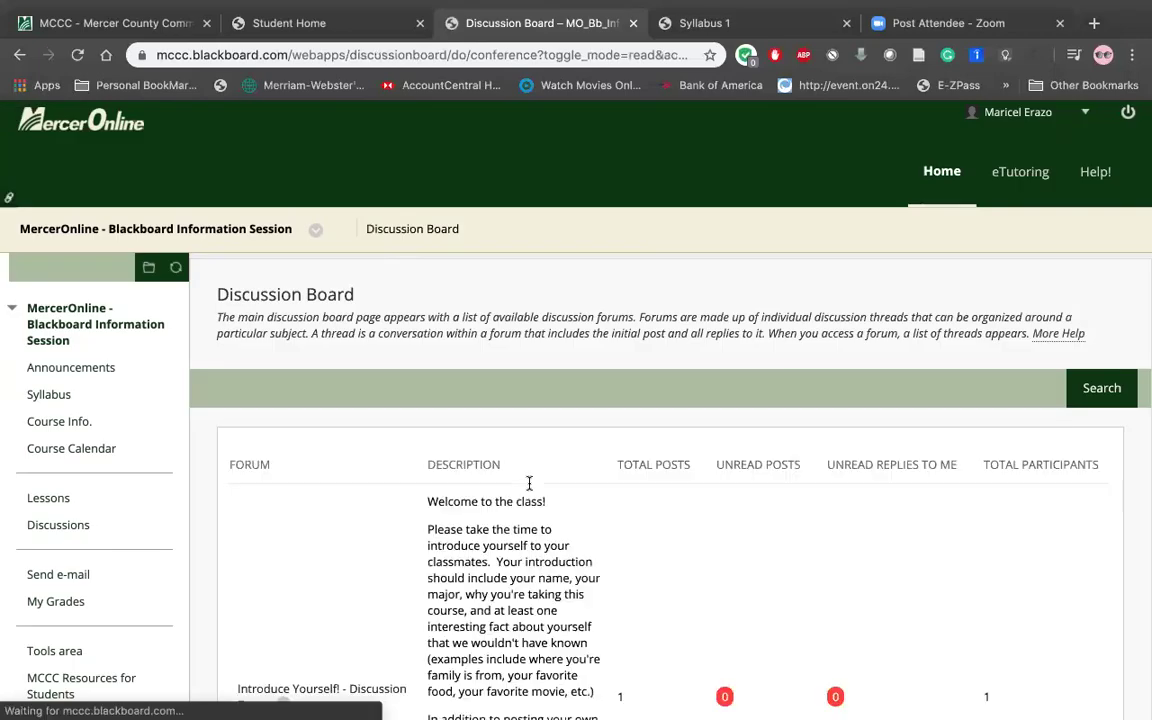
scroll(529, 483, down, 3)
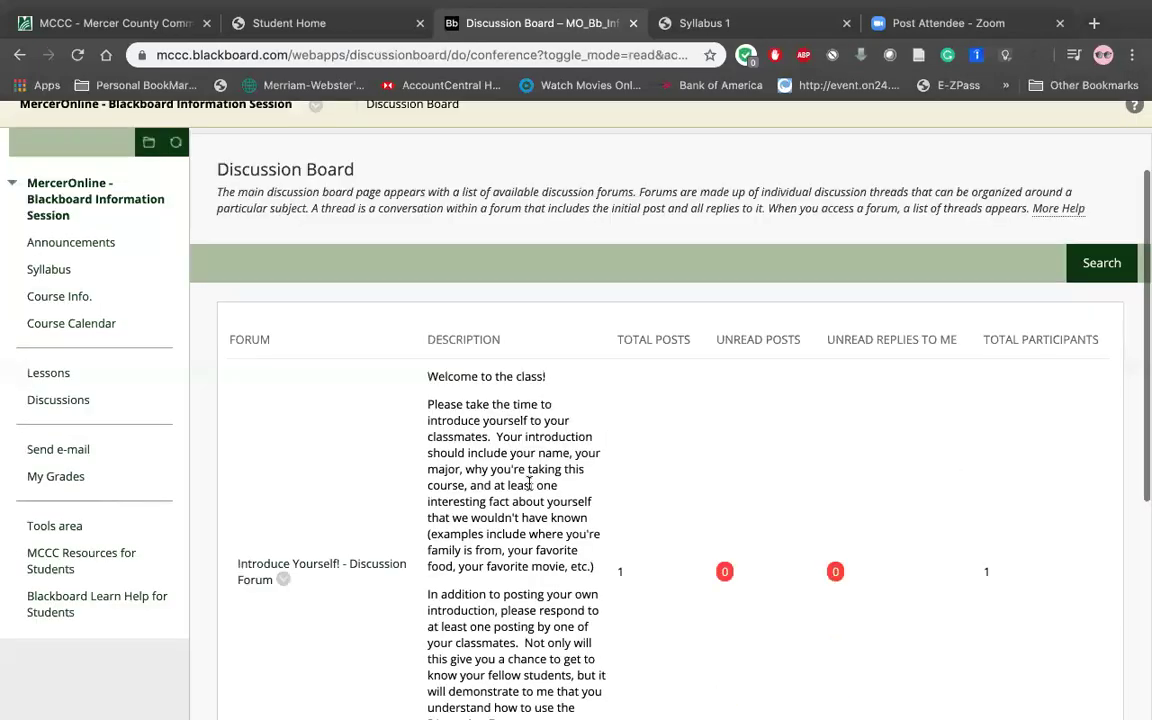
scroll(529, 484, up, 1)
scroll(520, 533, down, 3)
scroll(520, 533, up, 5)
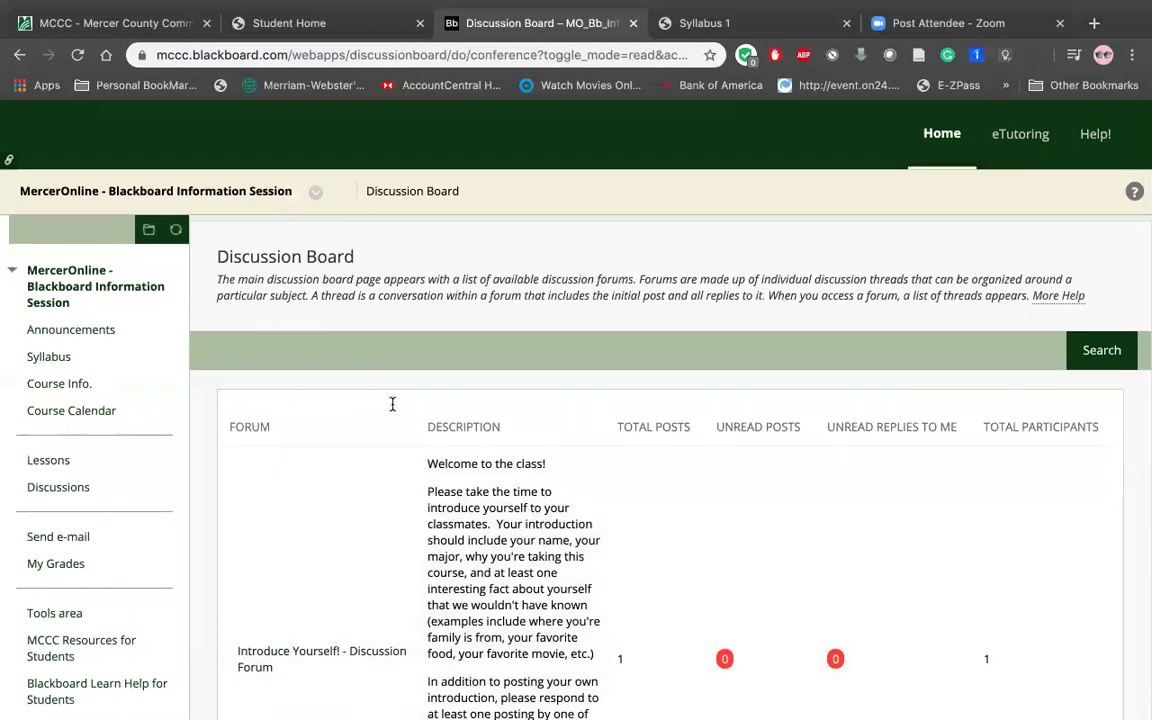
scroll(392, 404, down, 3)
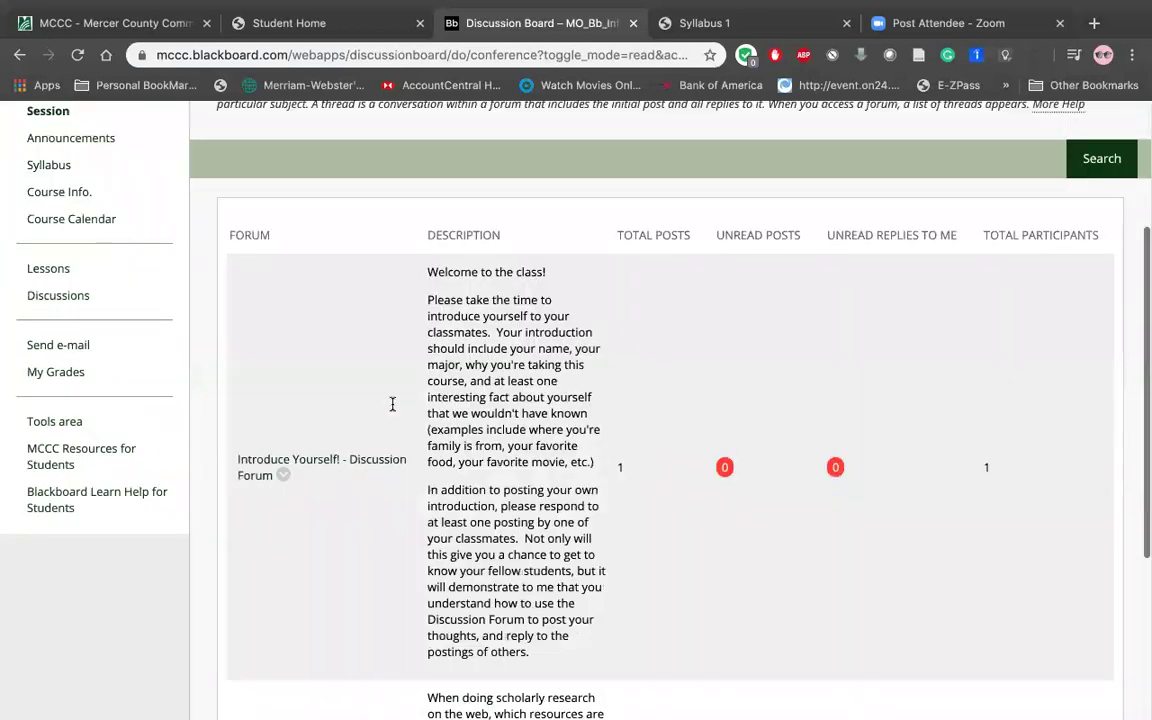
Open the Introduce Yourself! - Discussion Forum and read its "Hello and Welcome!" thread.
click(286, 475)
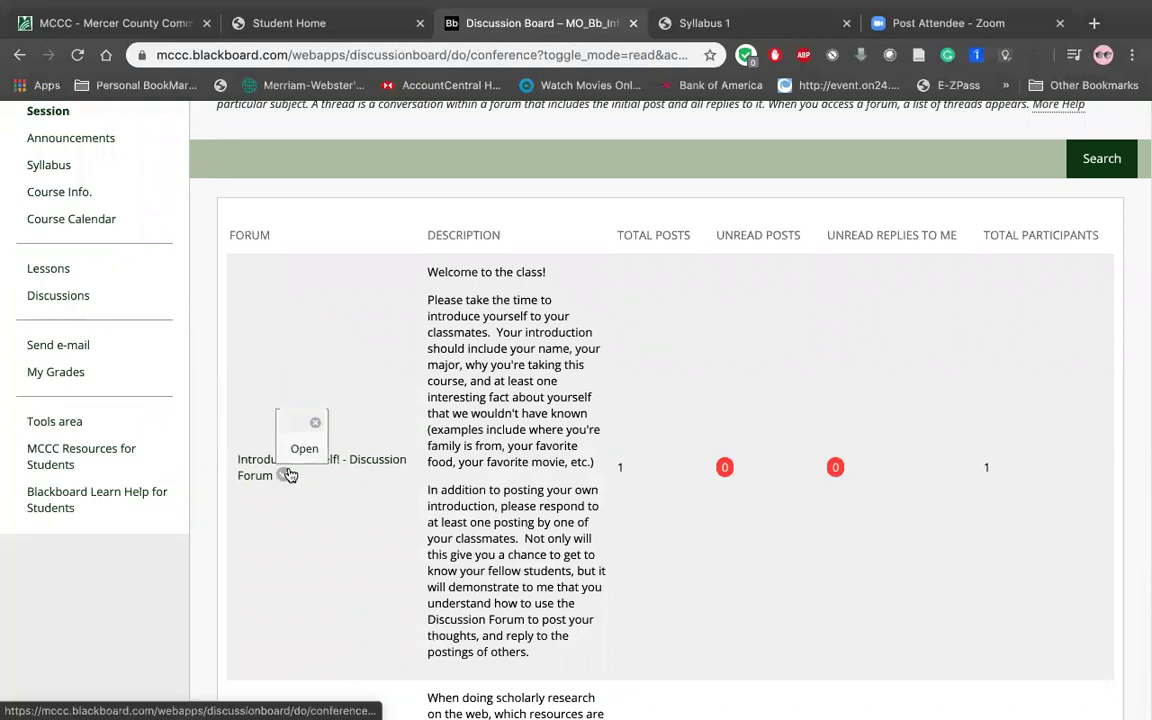
click(306, 450)
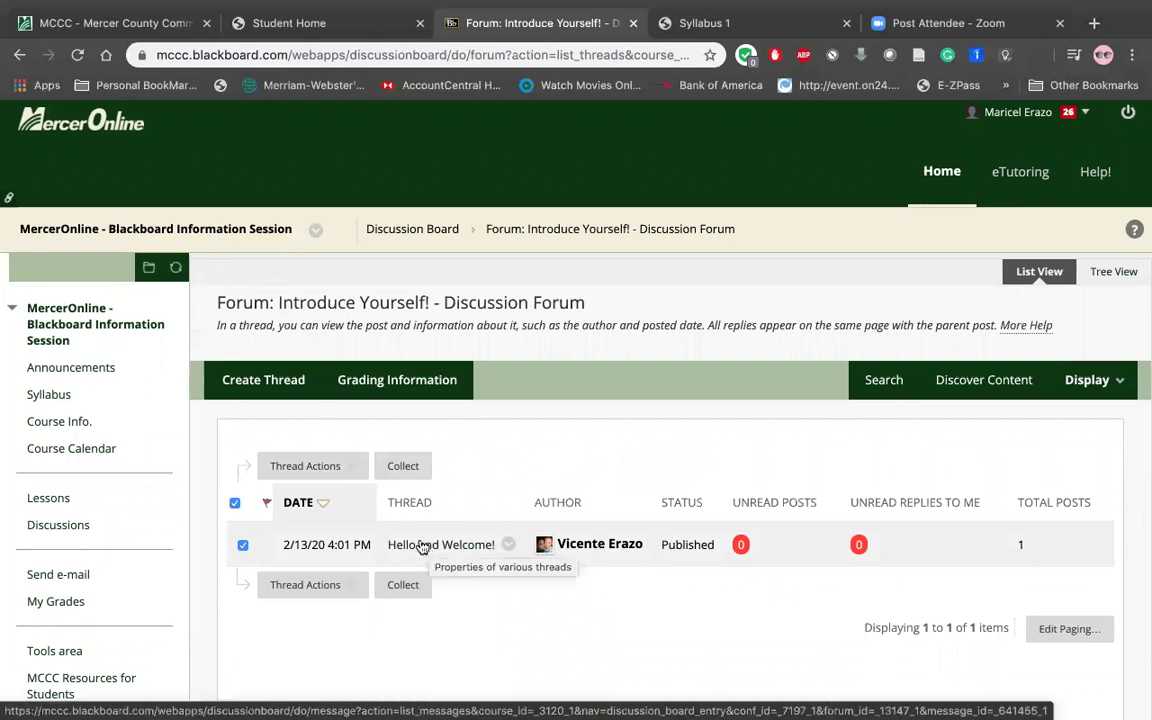
click(422, 545)
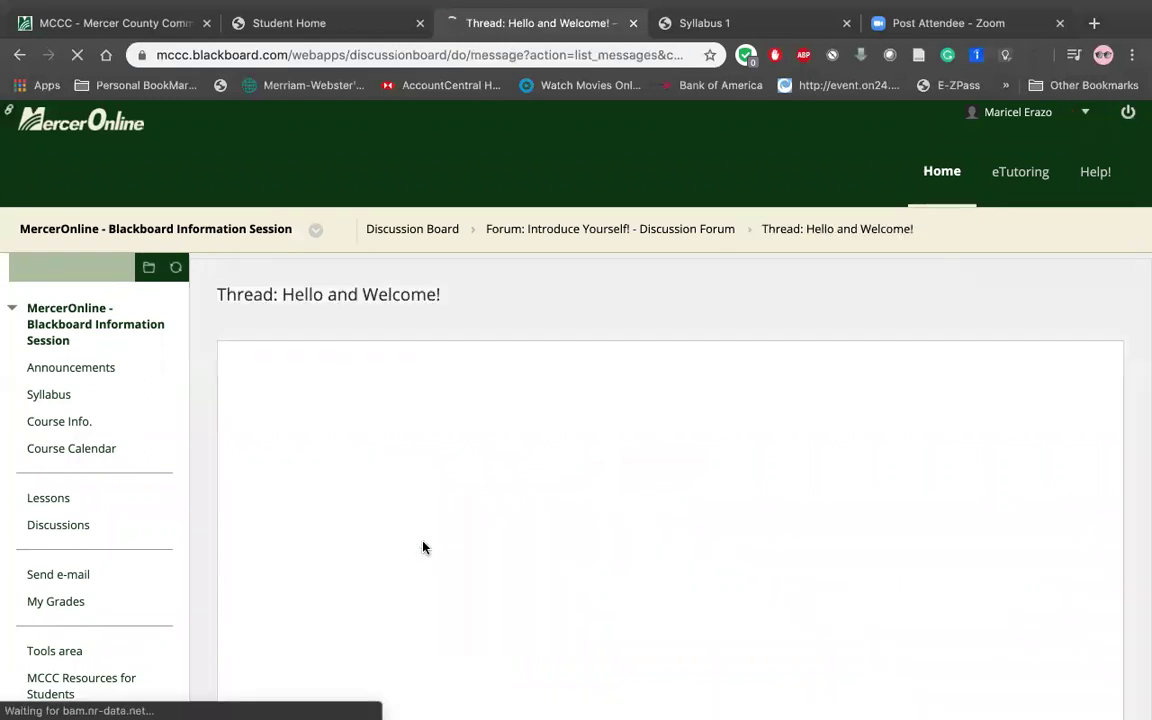
scroll(540, 535, down, 3)
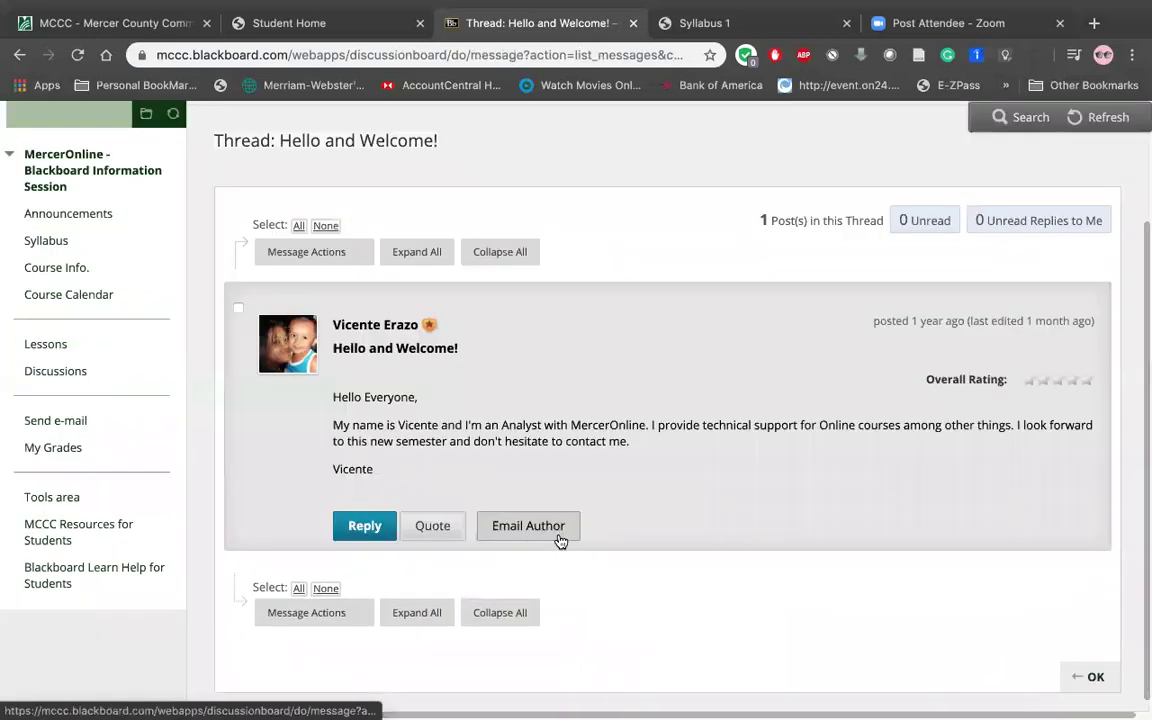
scroll(560, 548, down, 1)
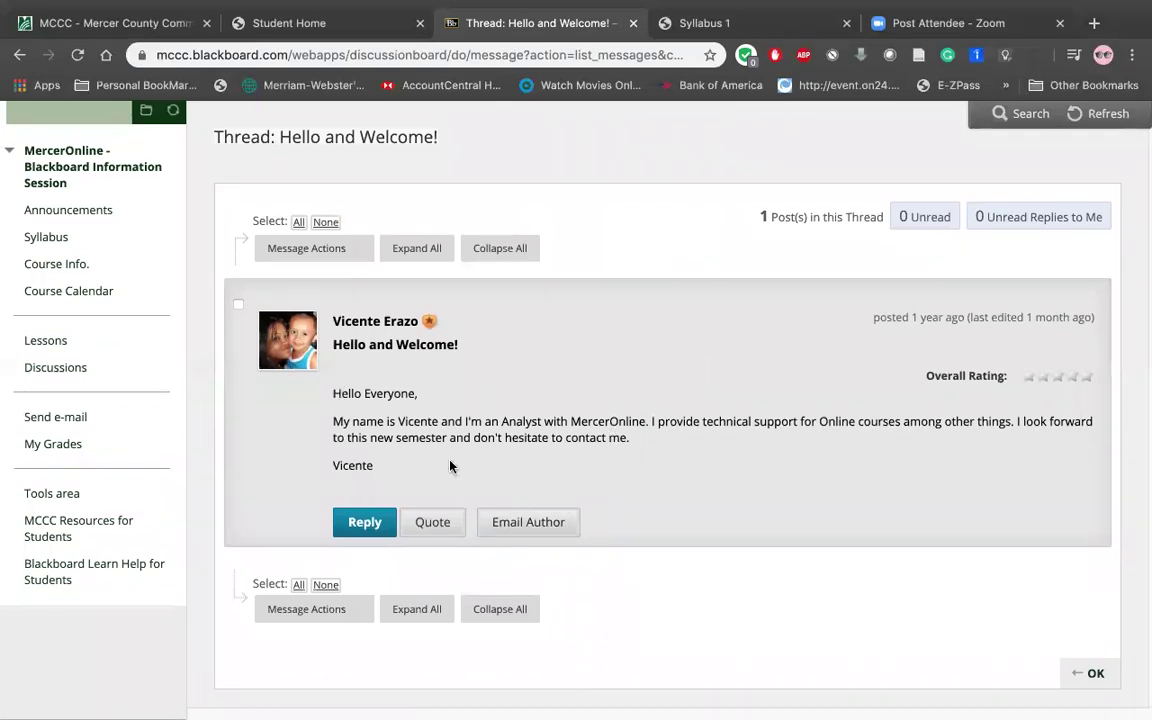
Reply to the "Hello and Welcome!" post with the message "I agree with your reflection..." and submit it.
click(370, 522)
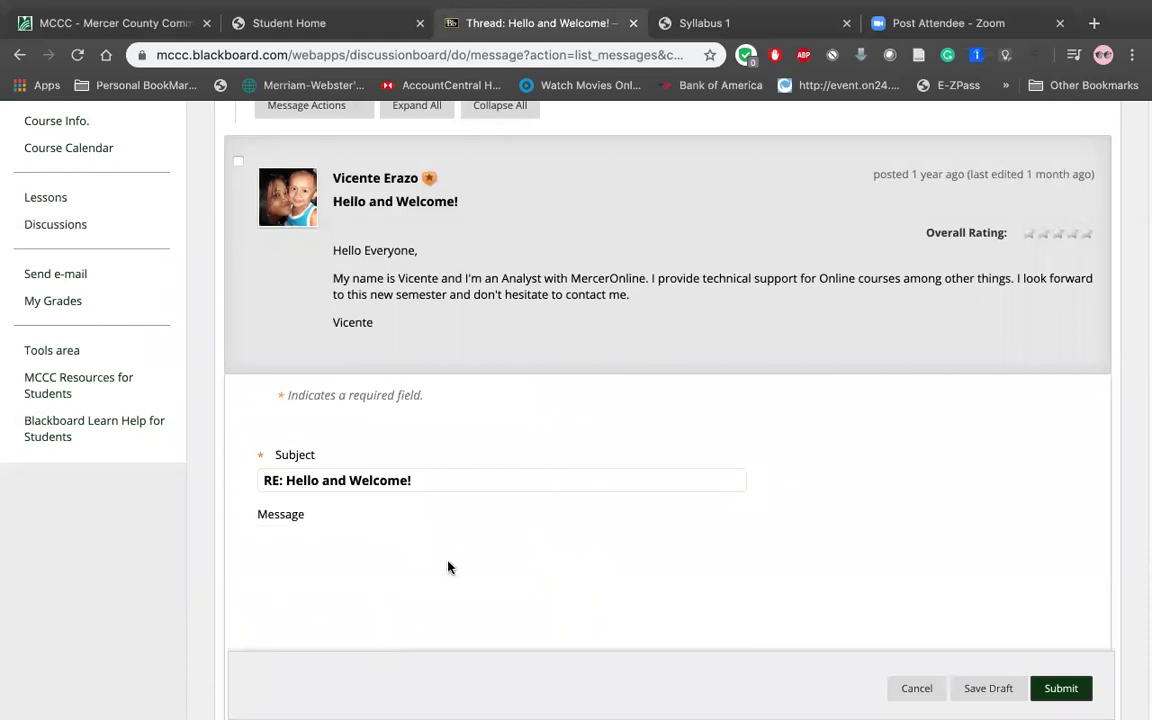
scroll(450, 566, down, 2)
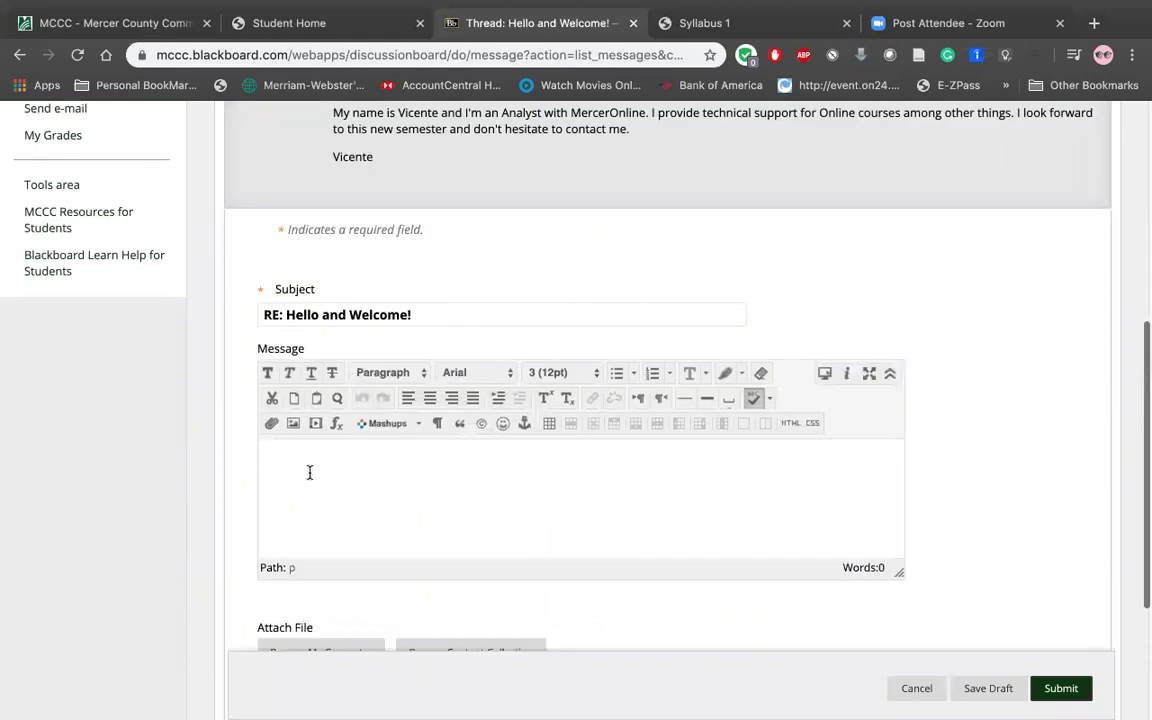
click(309, 472)
text(I agrr)
key(BackSpace)
text(ee with your ref)
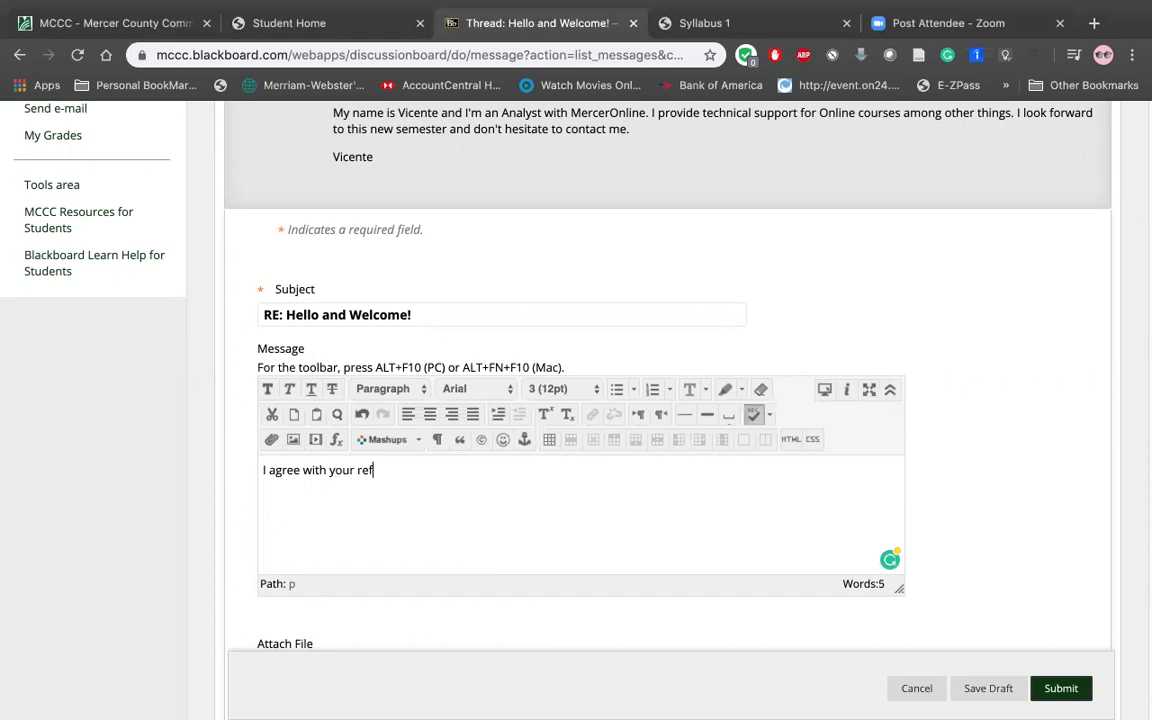
text(lection...)
click(1061, 688)
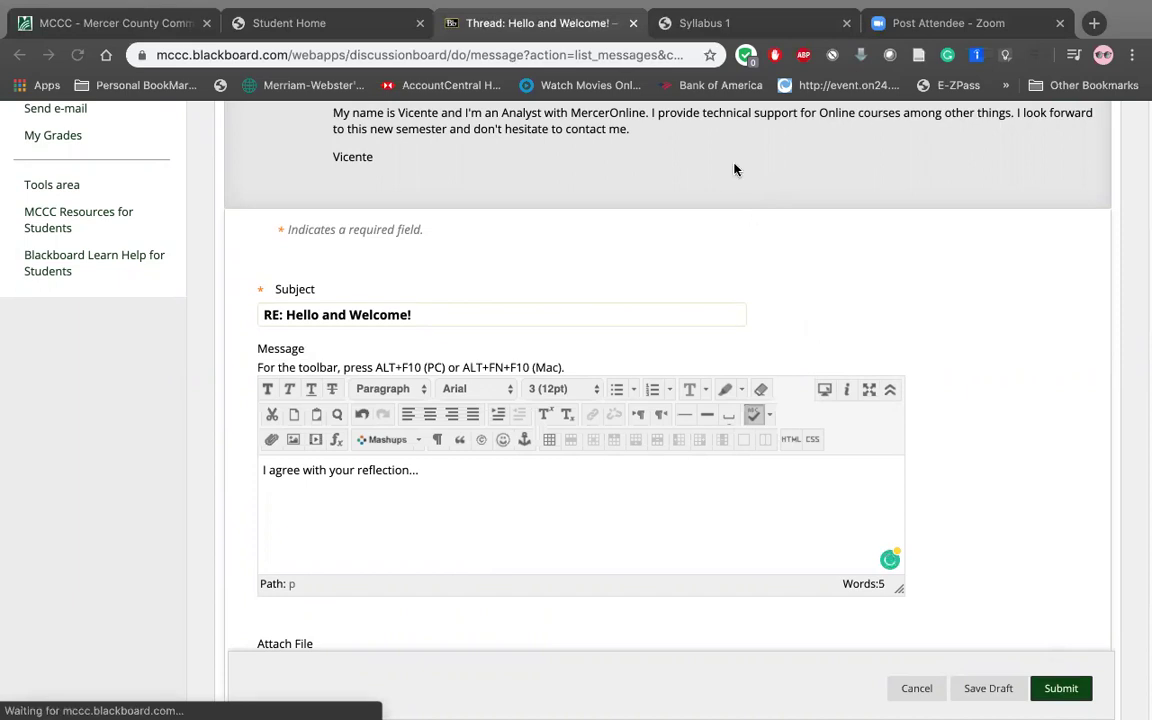
Submit the "RE: Hello and Welcome!" reply again and check the thread for it.
scroll(562, 457, down, 4)
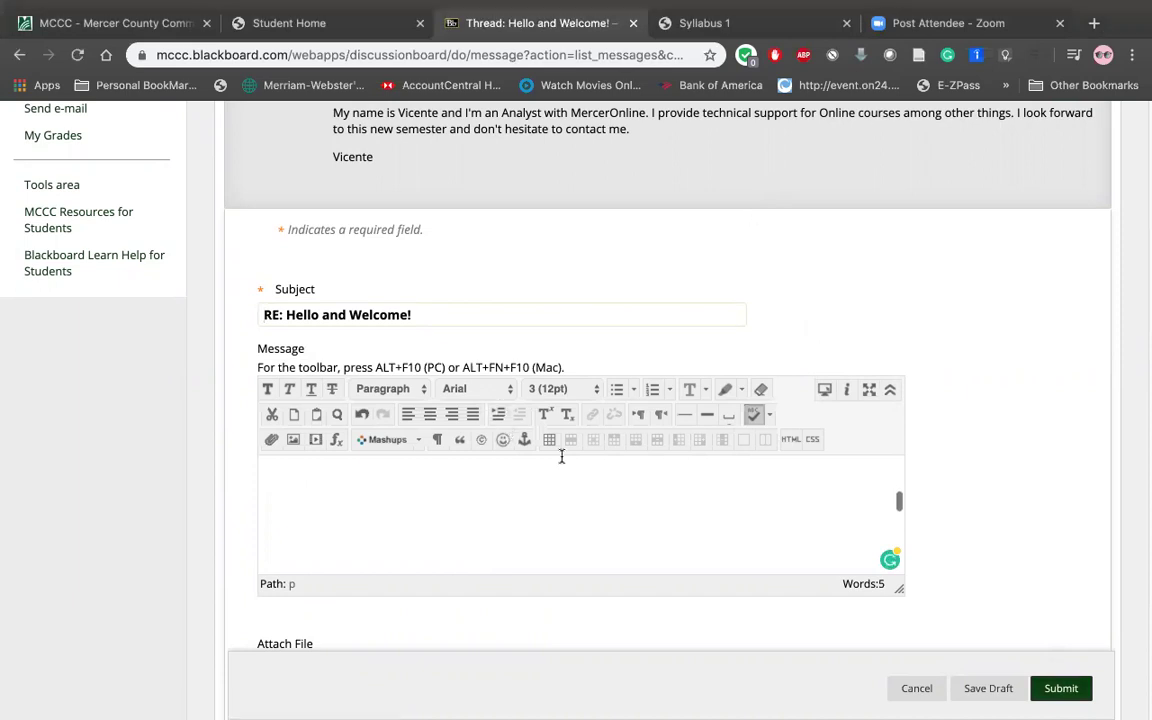
scroll(952, 574, down, 3)
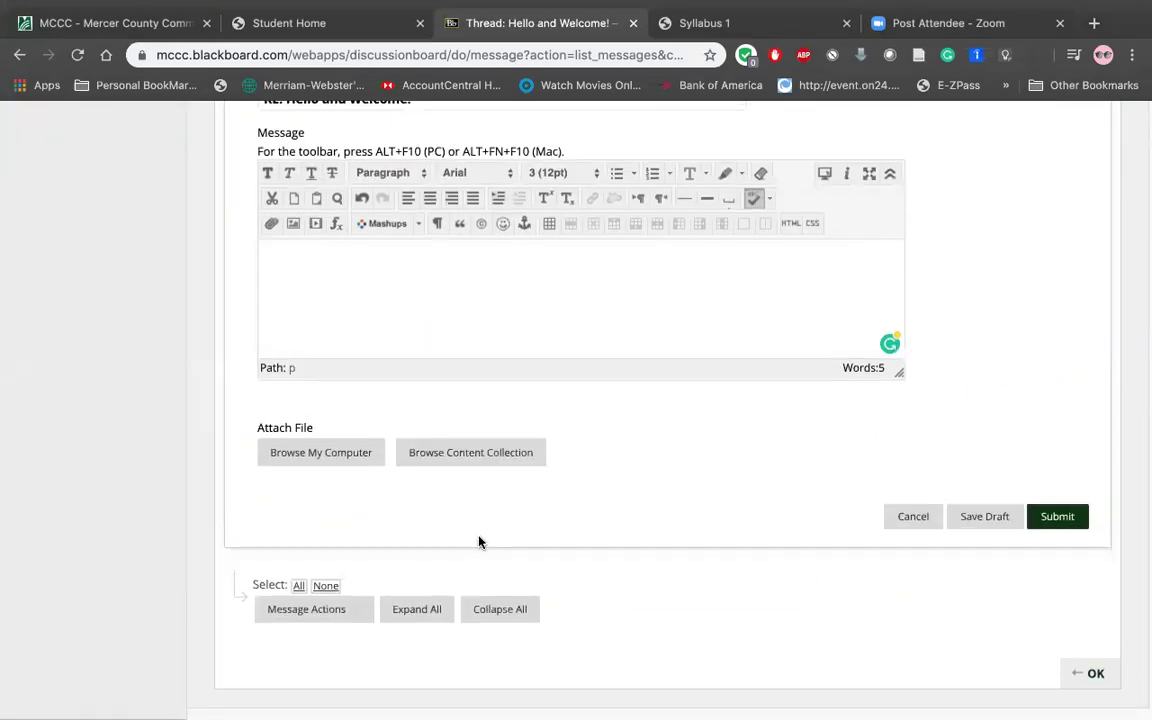
click(1062, 517)
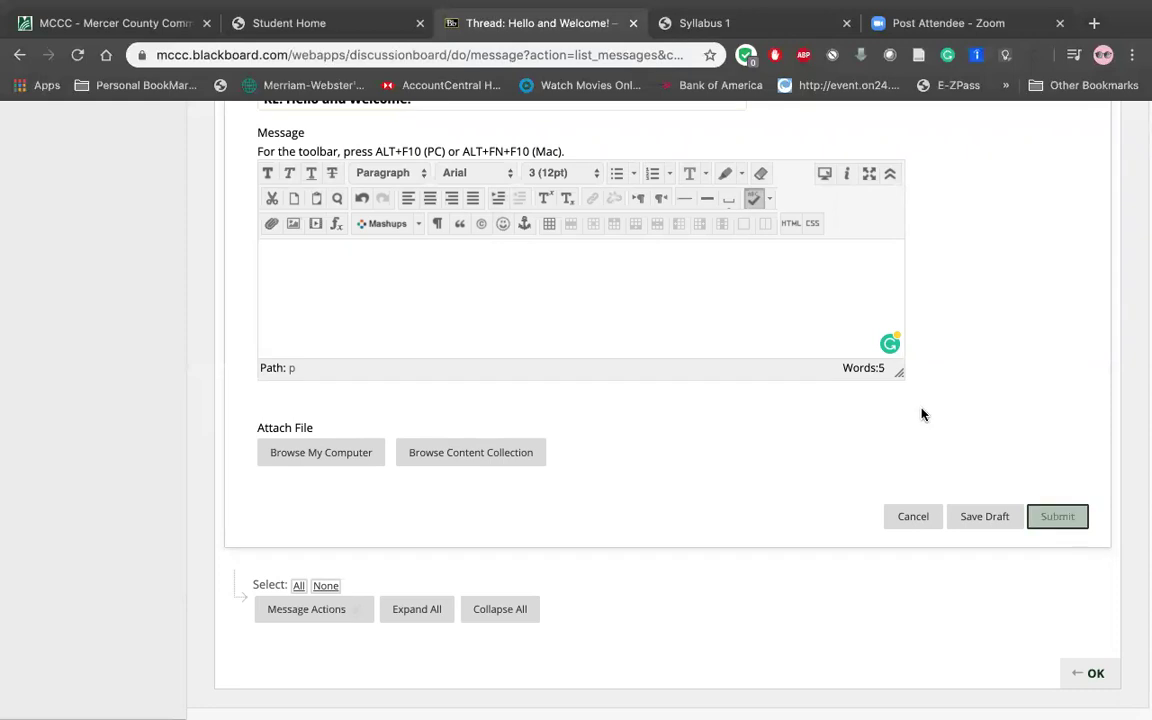
scroll(560, 372, up, 5)
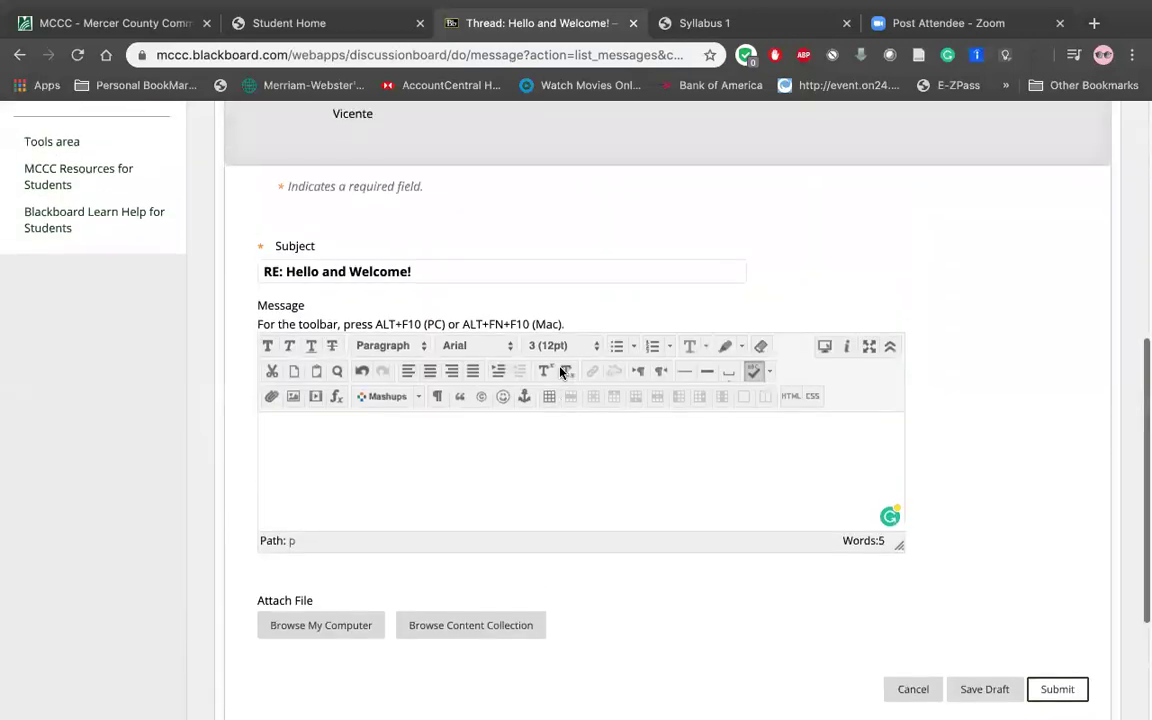
scroll(560, 368, up, 4)
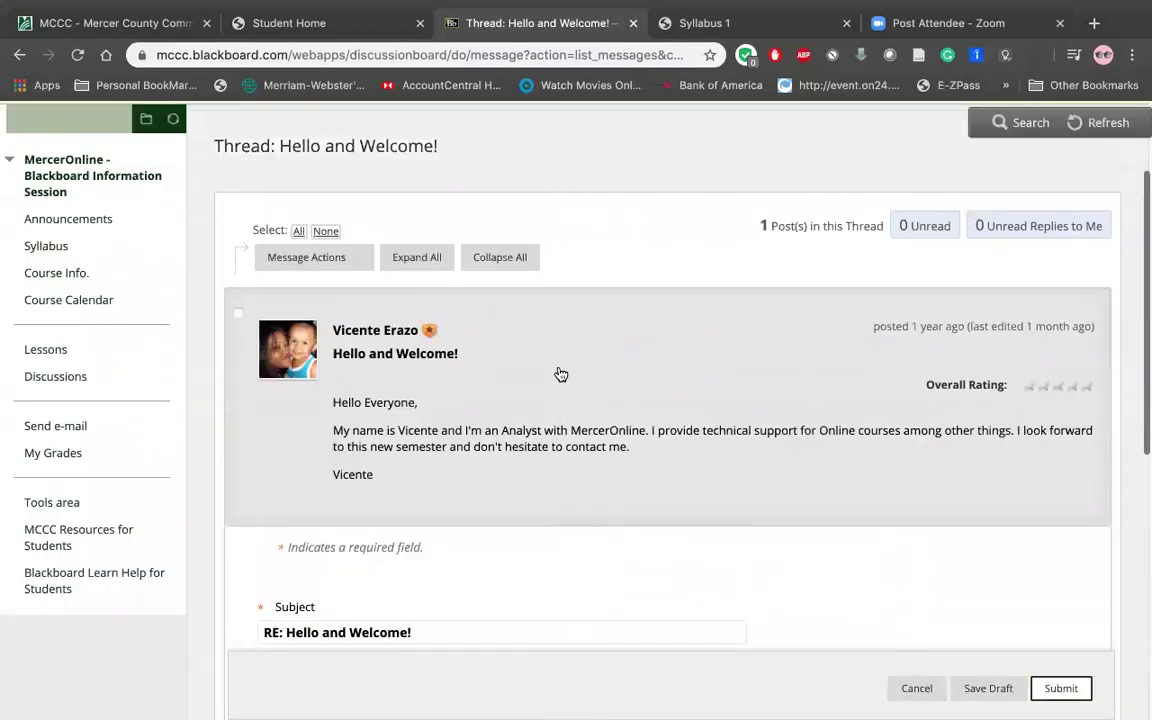
scroll(560, 373, down, 8)
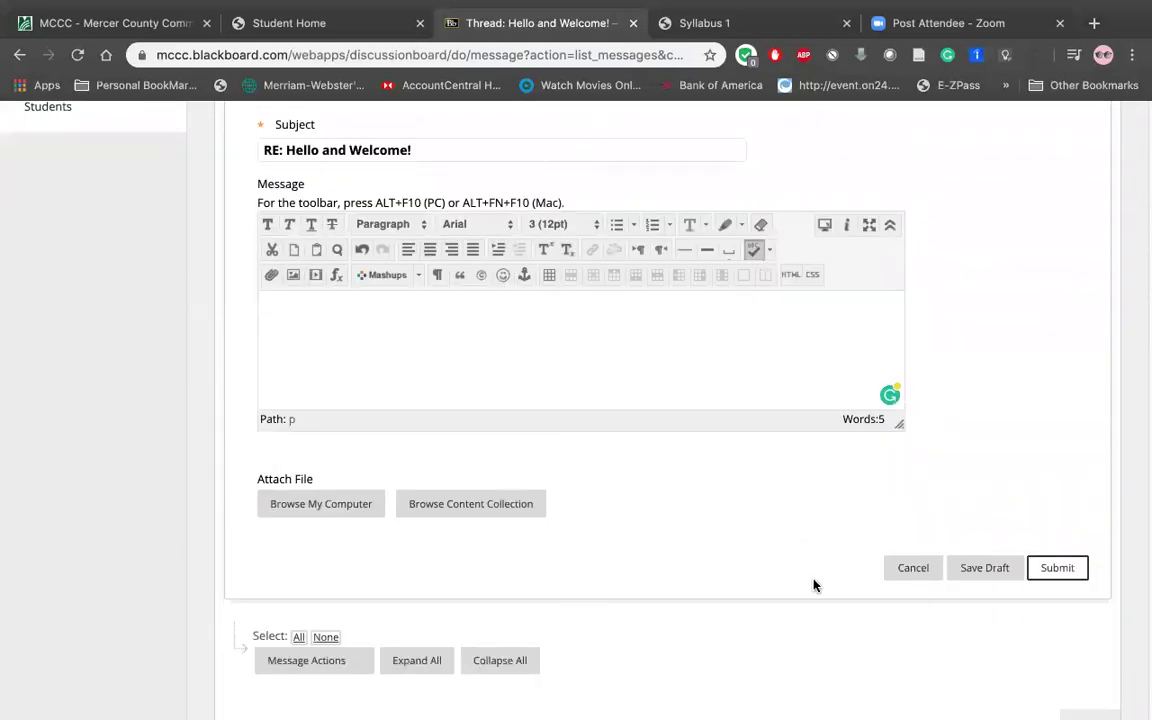
Attach the "Test (2)" Word document from the Desktop to the reply and review the selected file.
click(322, 504)
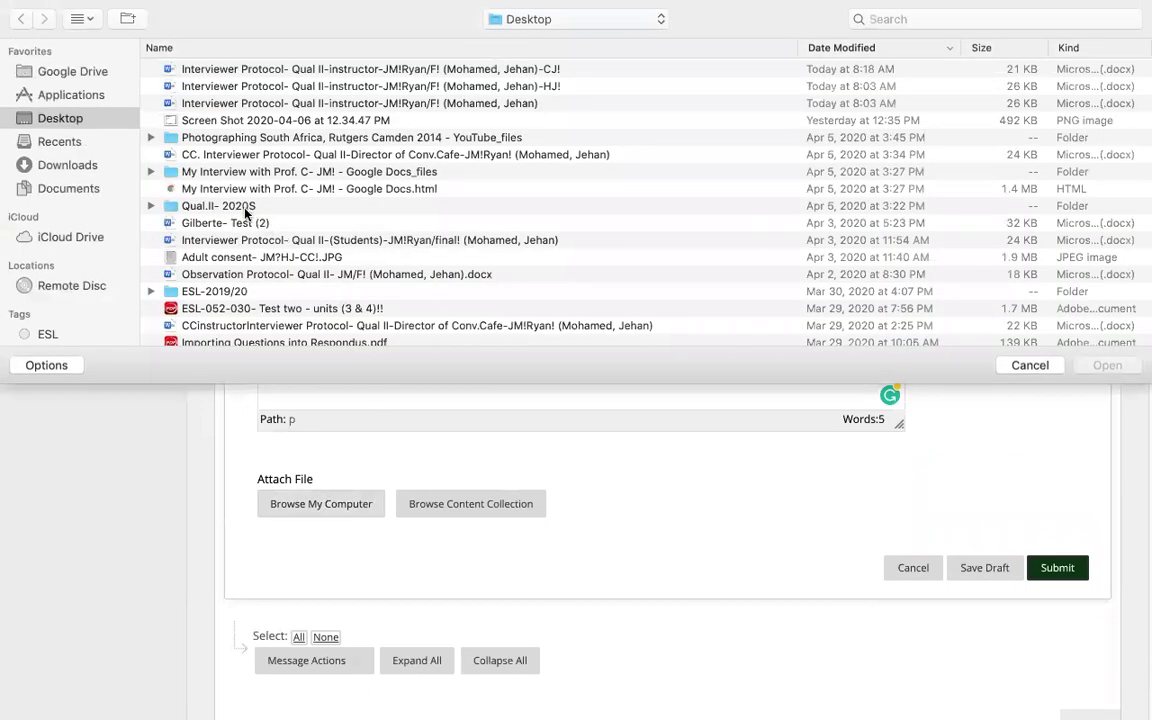
click(228, 223)
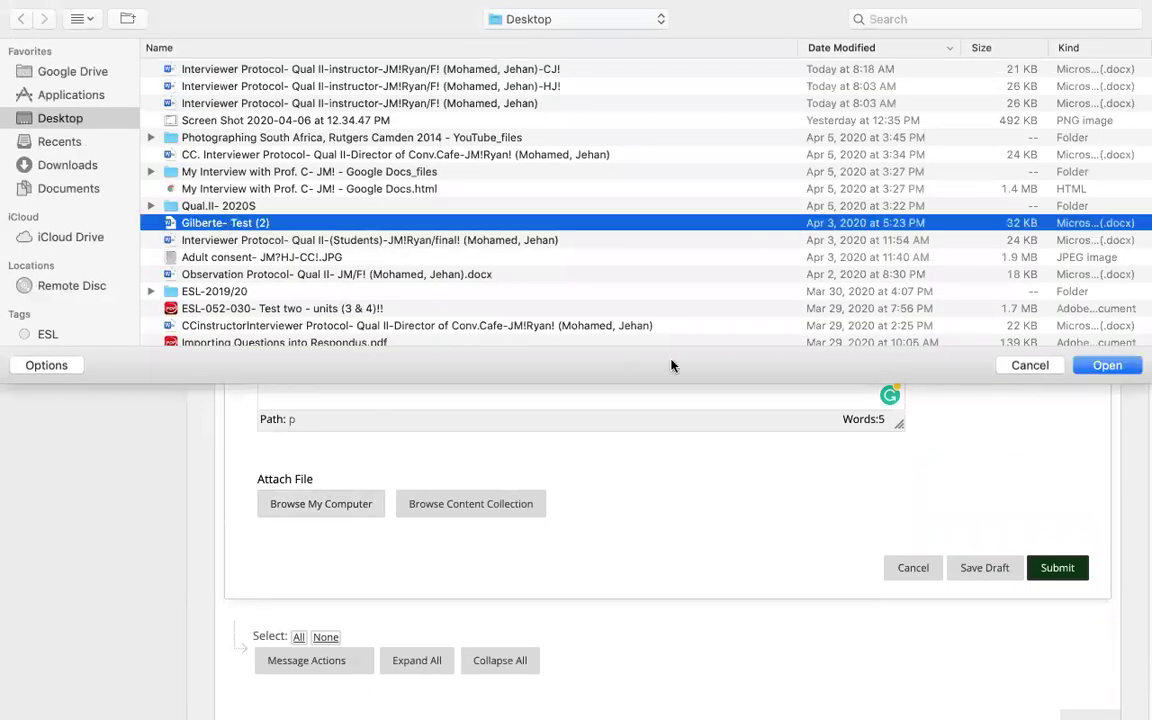
click(1107, 366)
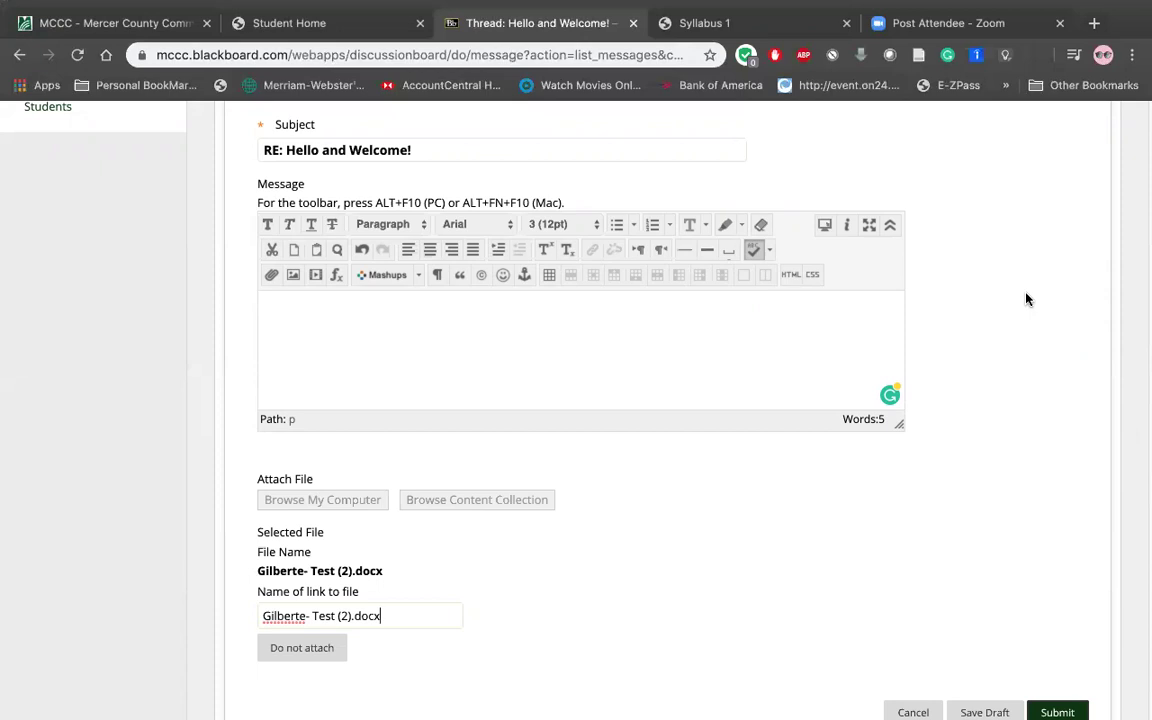
scroll(1026, 298, down, 3)
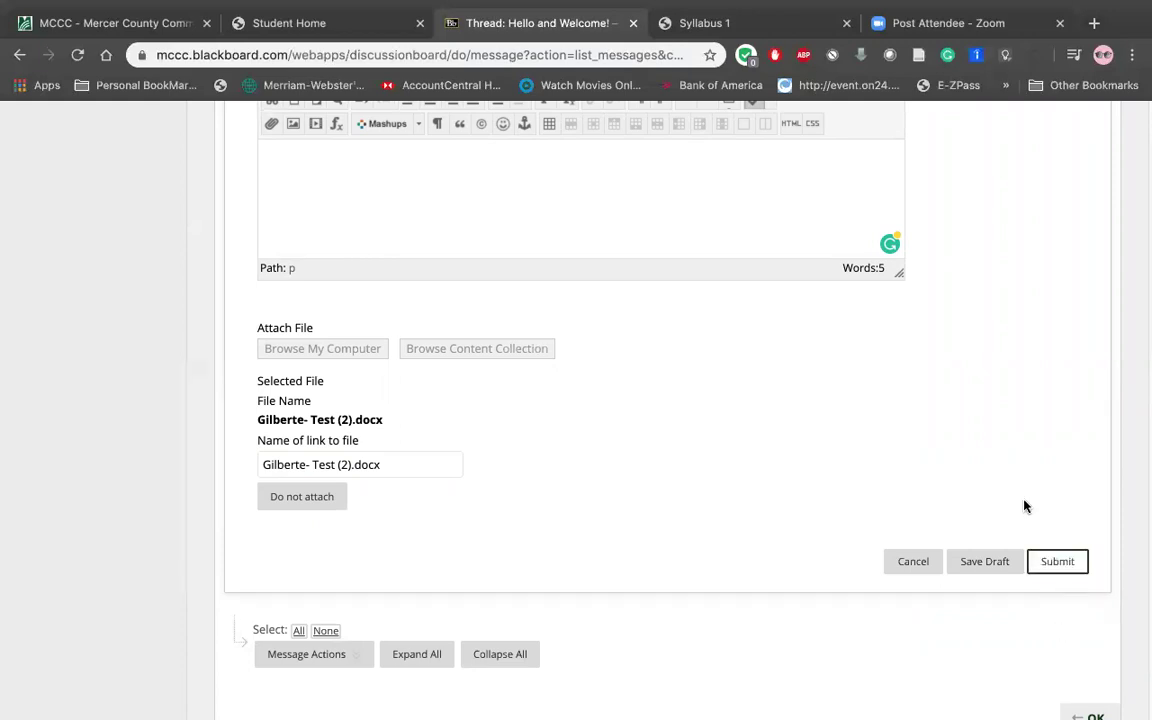
scroll(1024, 506, up, 1)
scroll(1024, 506, up, 1)
scroll(1024, 506, down, 2)
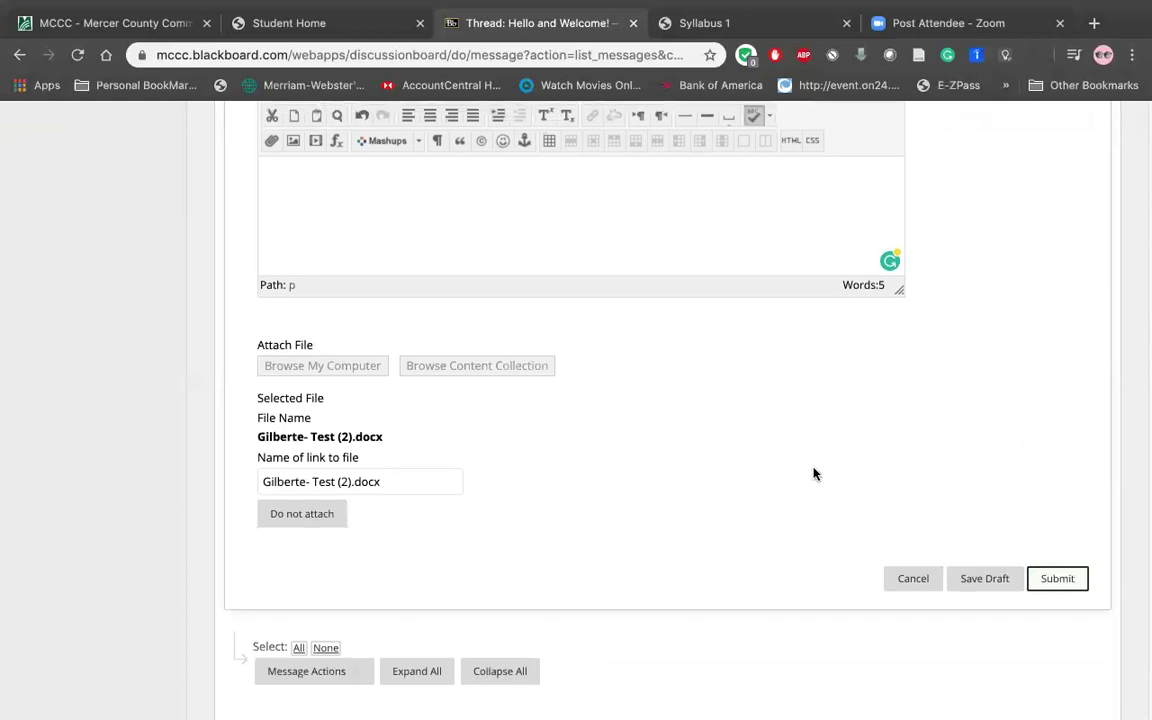
Expand all messages in the "Hello and Welcome!" thread and cancel the open reply form.
scroll(813, 474, up, 7)
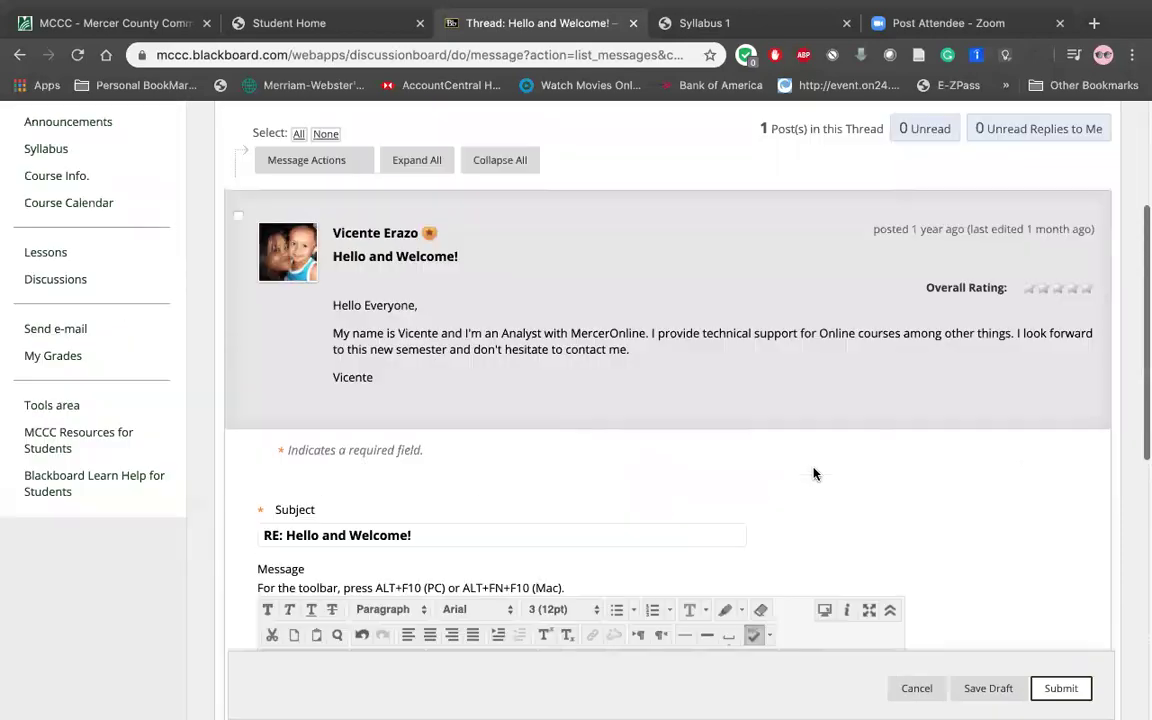
scroll(813, 474, up, 2)
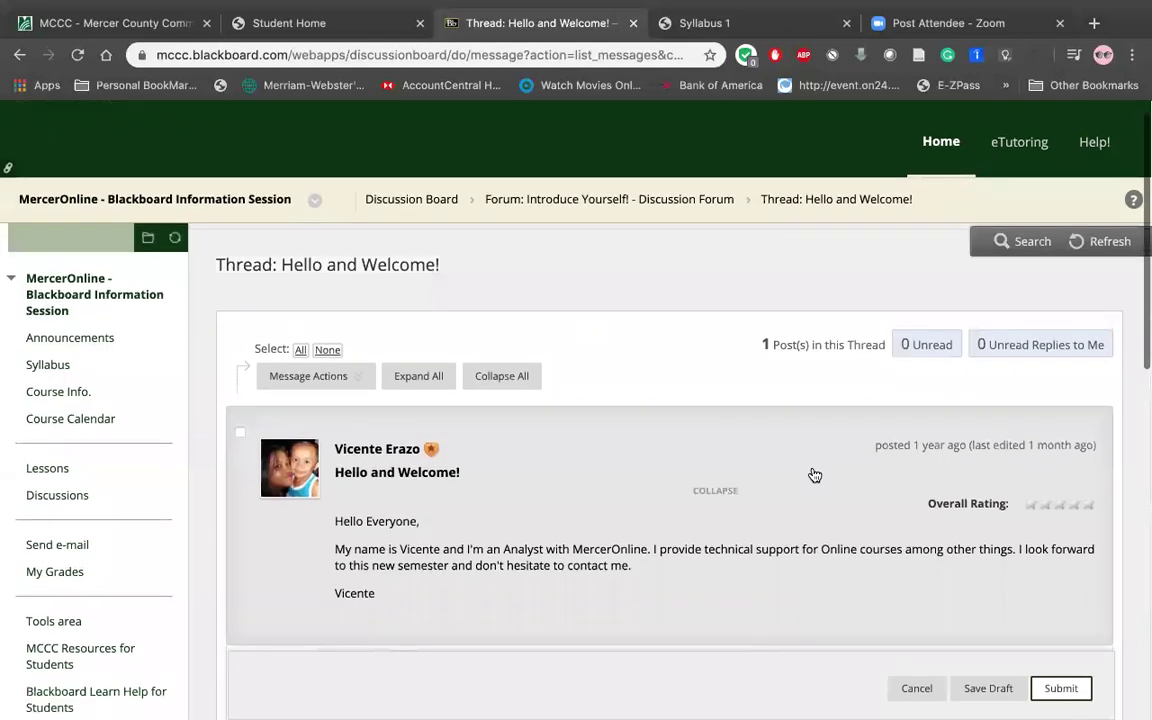
scroll(813, 473, down, 2)
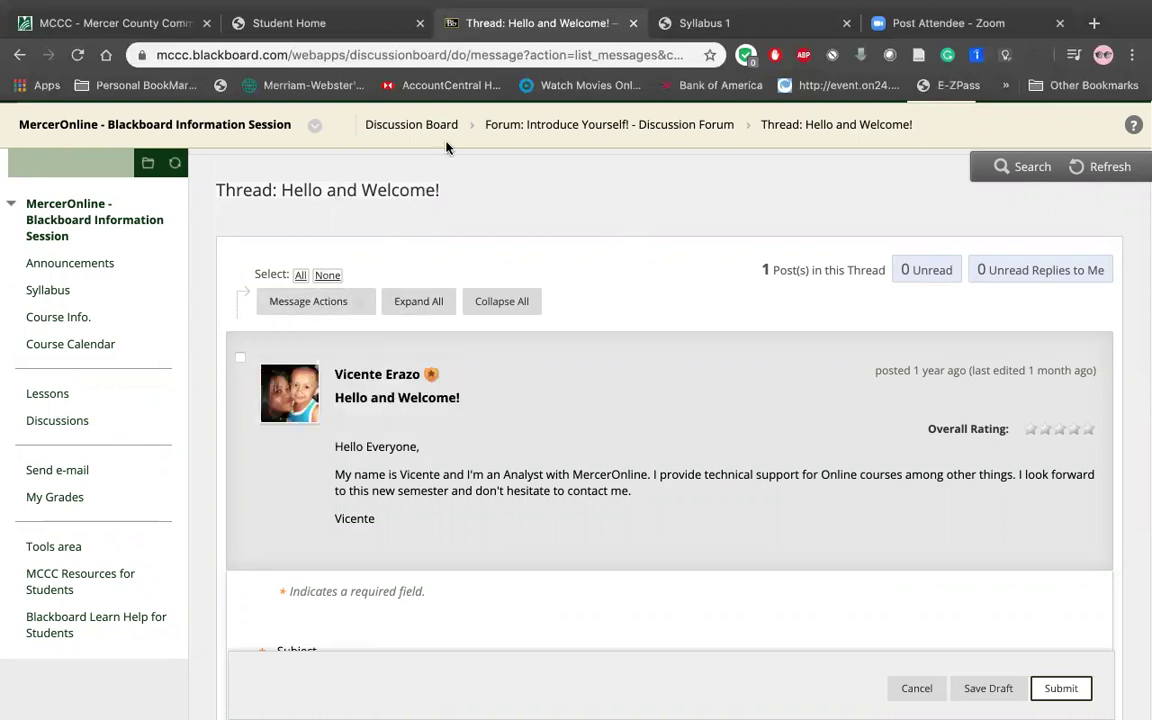
click(280, 305)
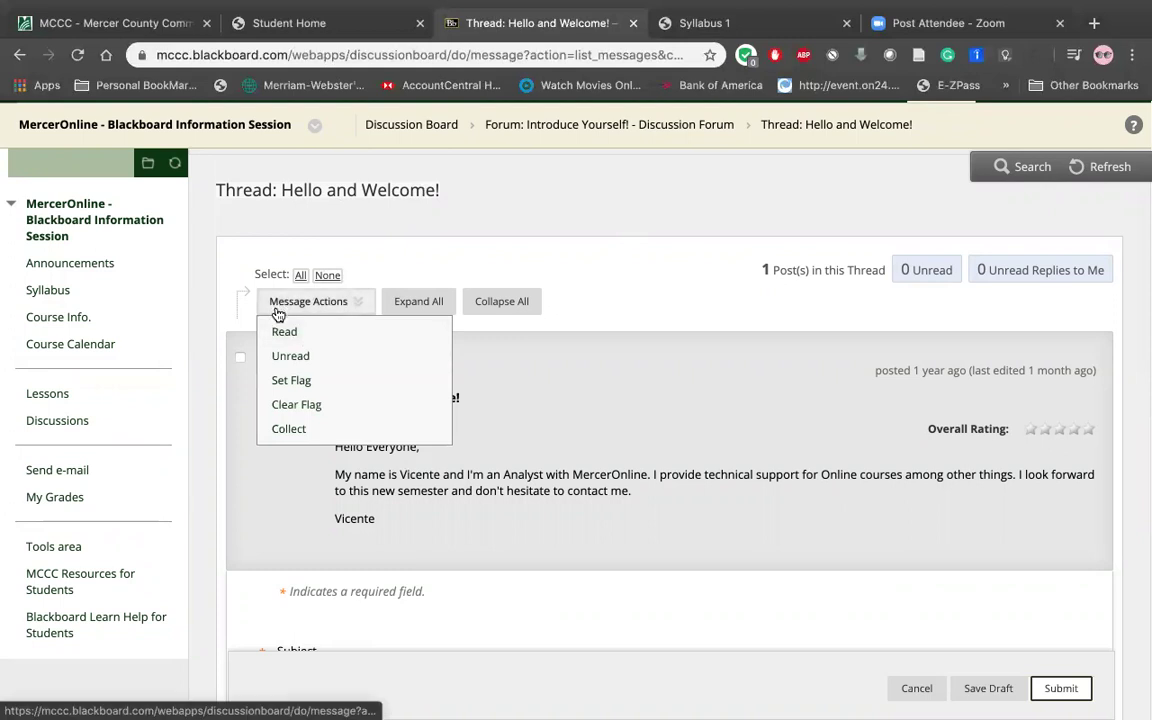
click(420, 301)
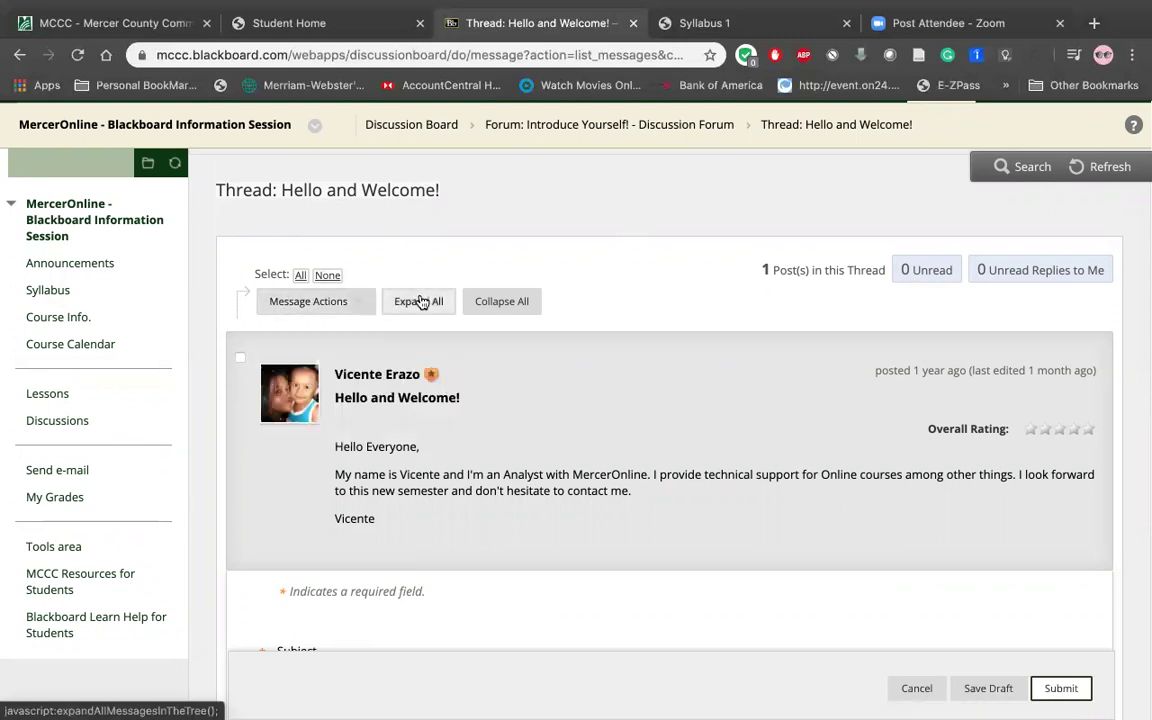
scroll(326, 613, down, 1)
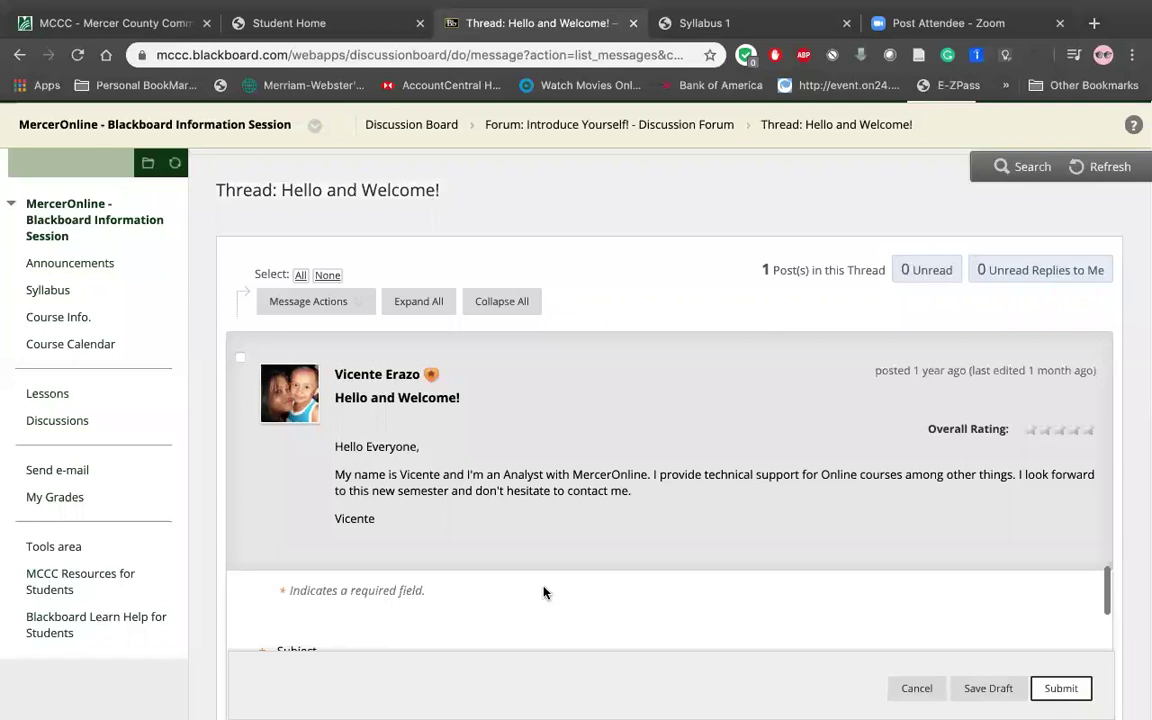
click(925, 685)
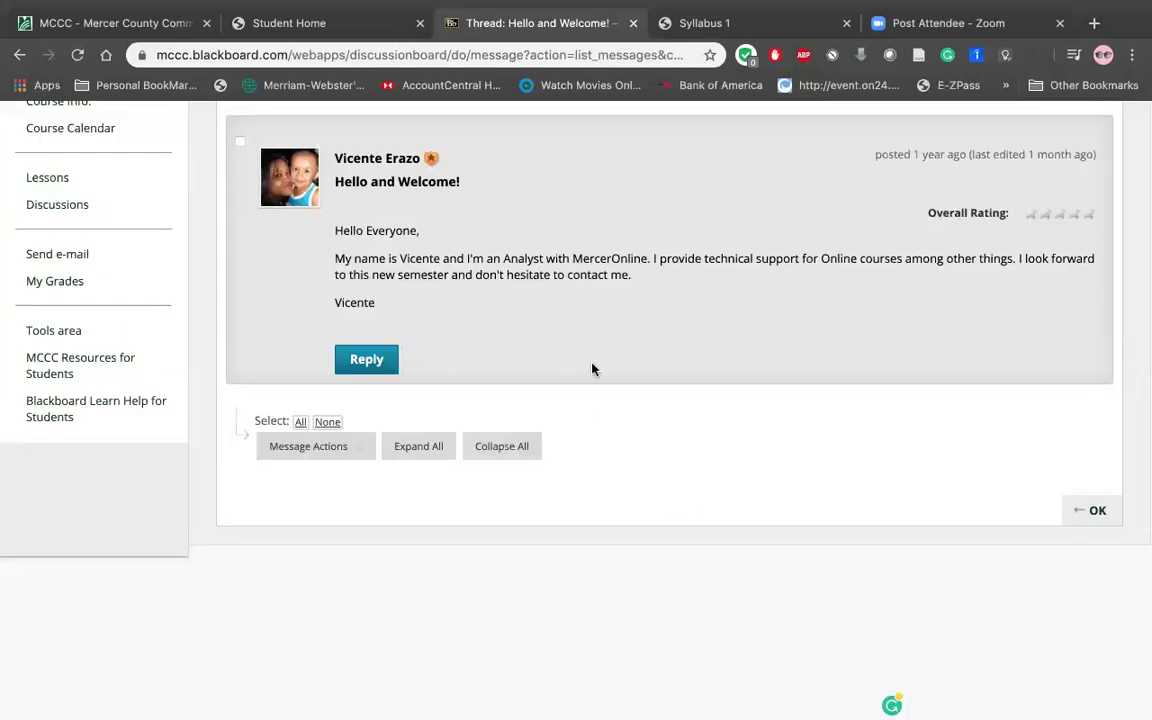
Look over the message actions and reply options available for the "Hello and Welcome!" post.
scroll(596, 365, up, 3)
click(364, 632)
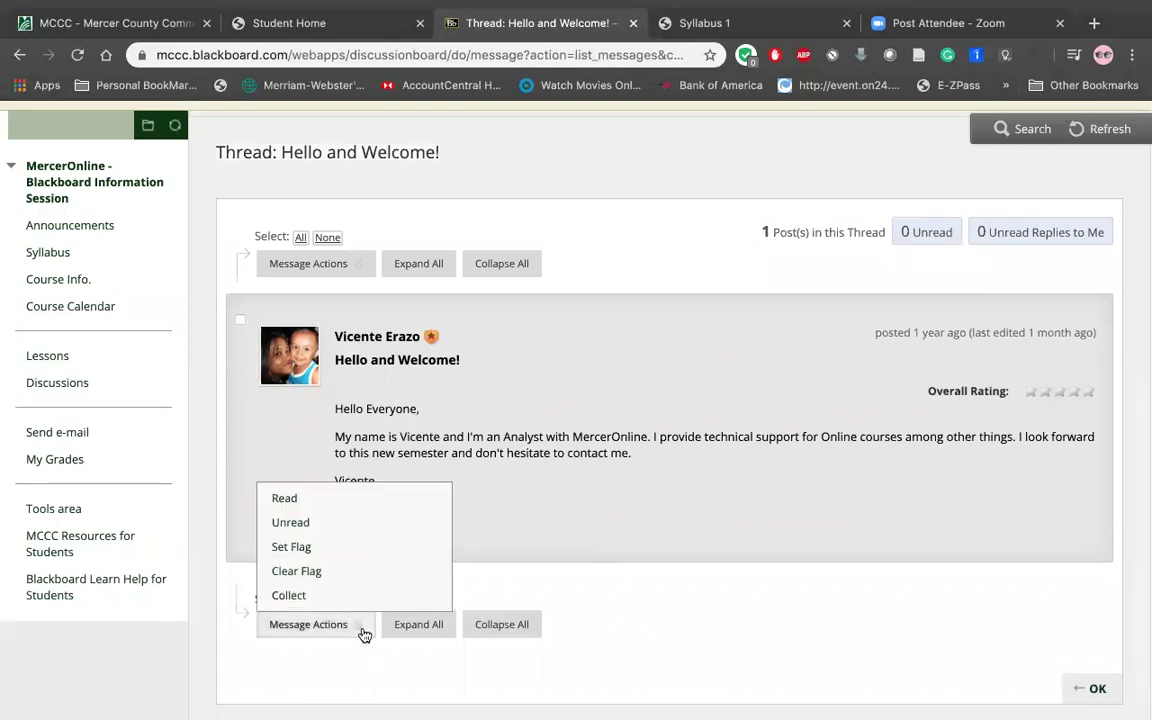
mouse_move(350, 624)
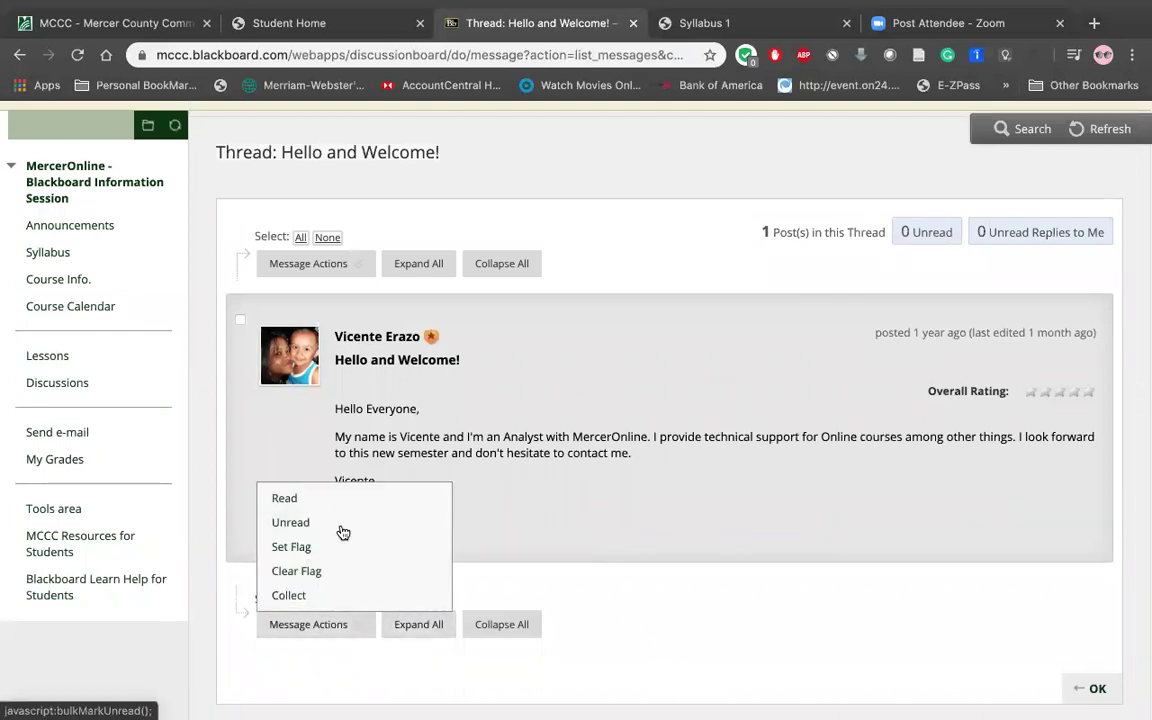
scroll(342, 532, up, 1)
scroll(342, 458, up, 1)
scroll(342, 458, down, 2)
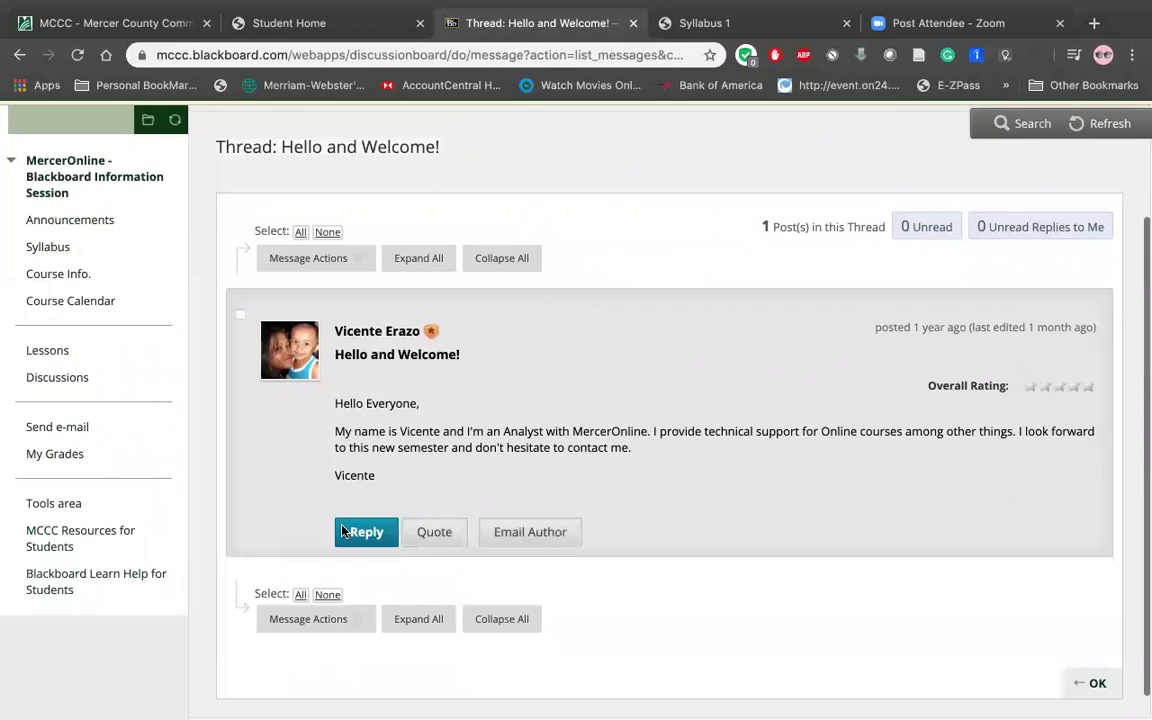
mouse_move(317, 268)
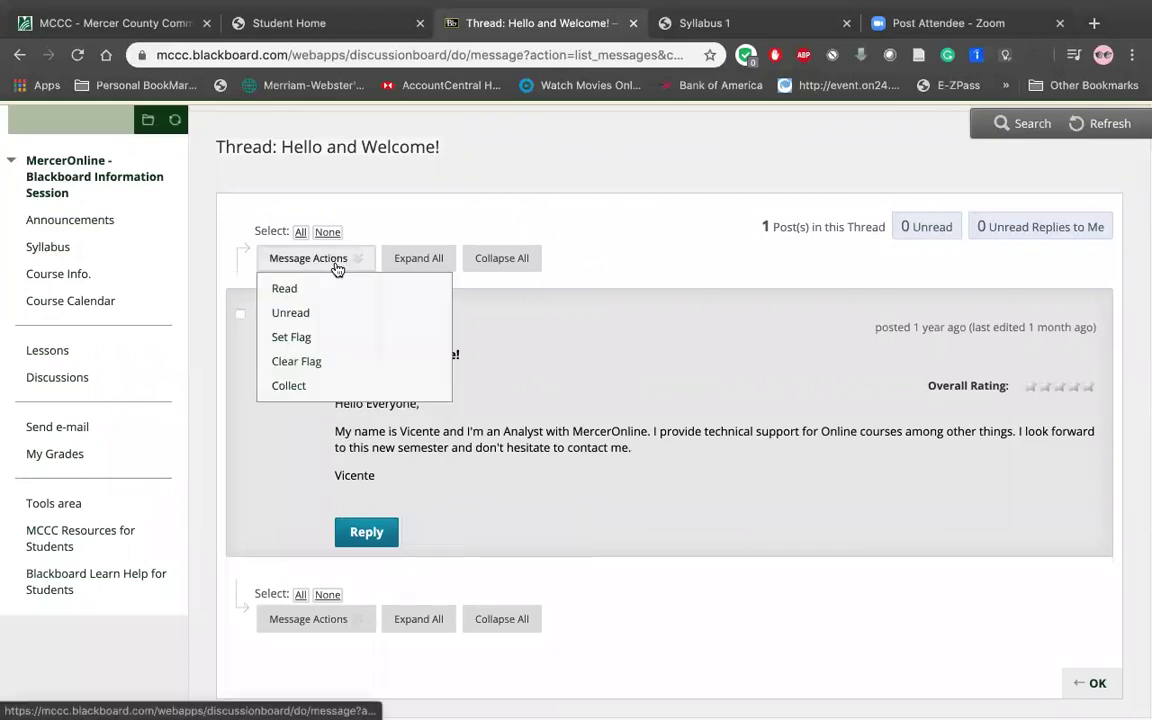
scroll(400, 258, up, 1)
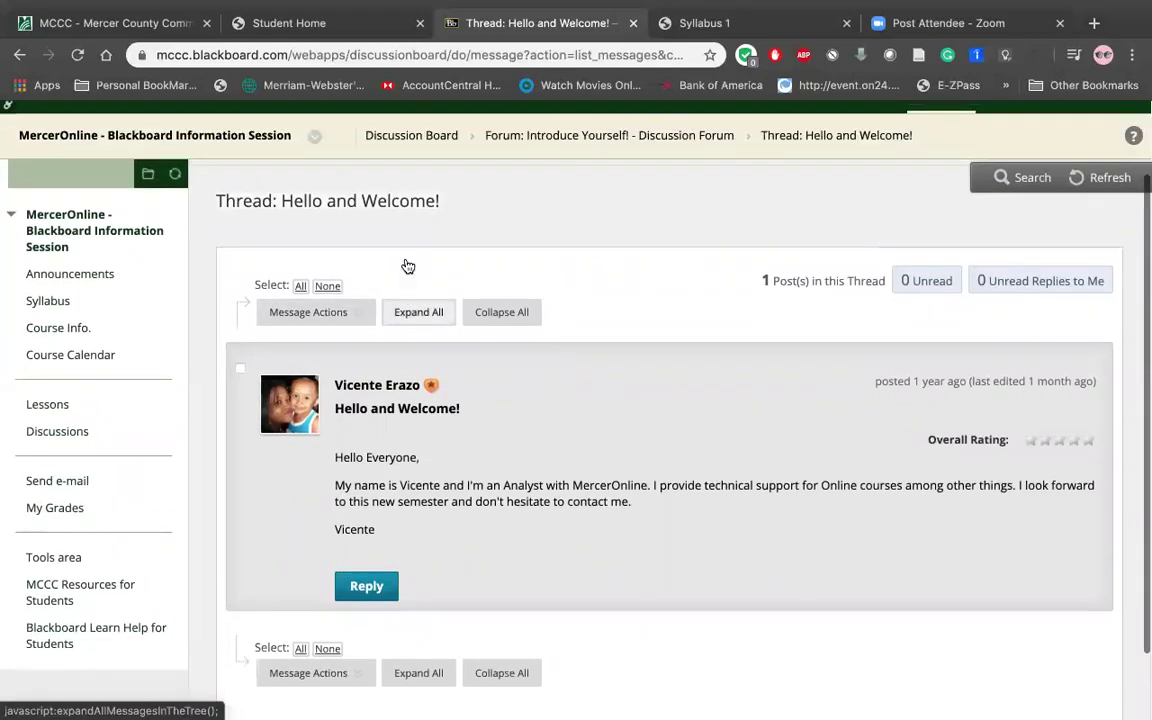
Back in the Introduce Yourself! - Discussion Forum, select the "Hello and Welcome!" thread and review the forum's grading information.
click(595, 137)
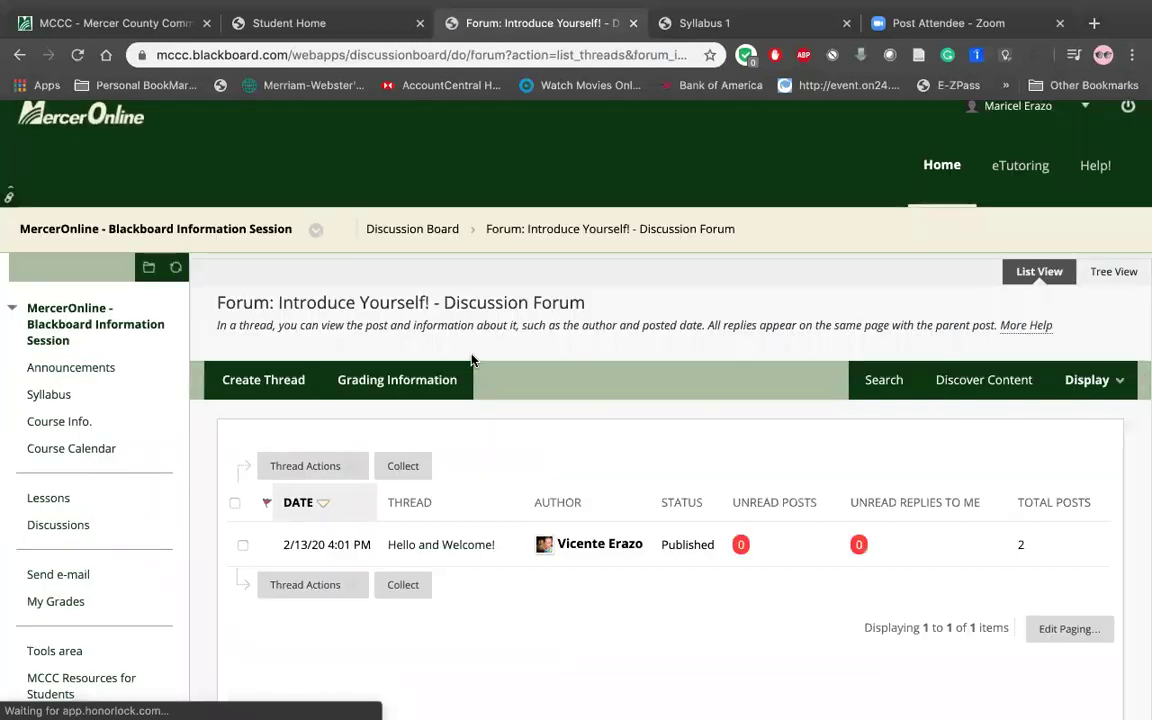
scroll(470, 360, down, 1)
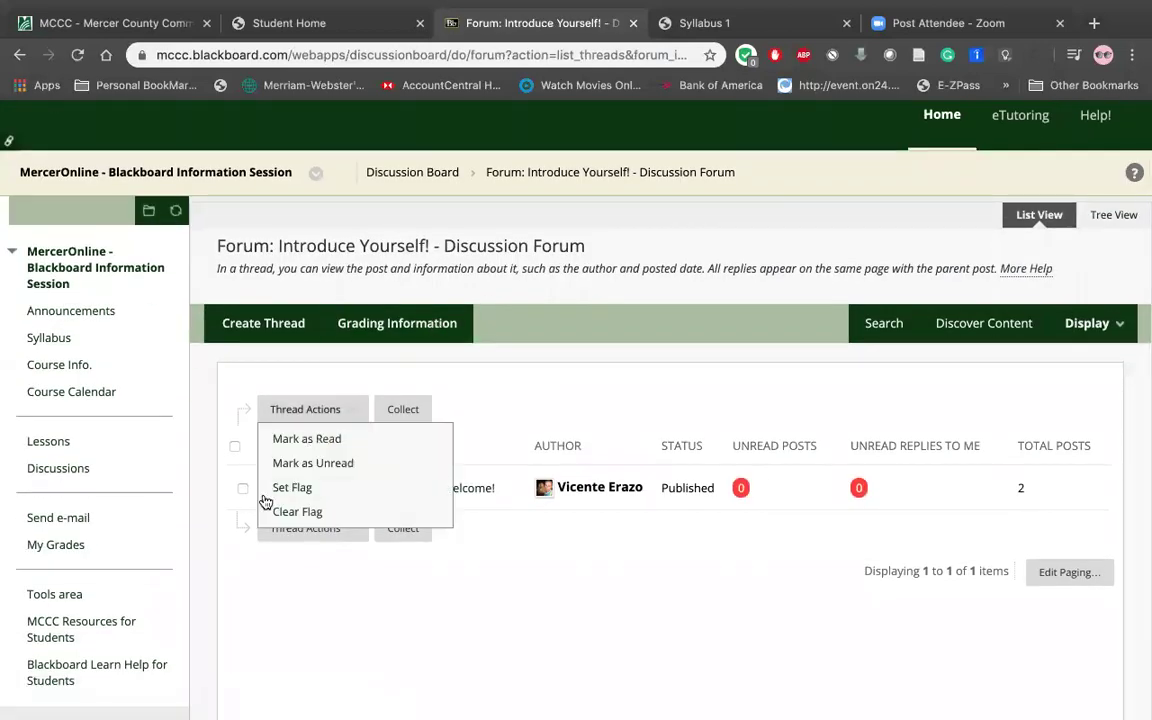
click(242, 488)
click(443, 323)
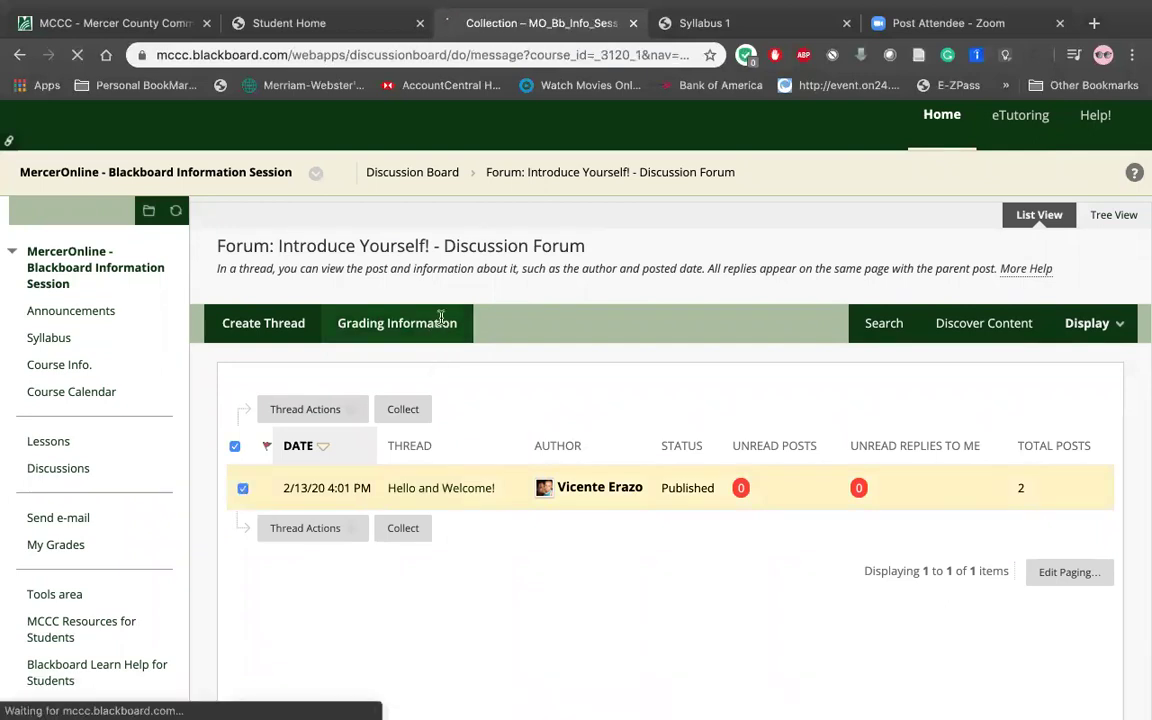
scroll(528, 468, down, 2)
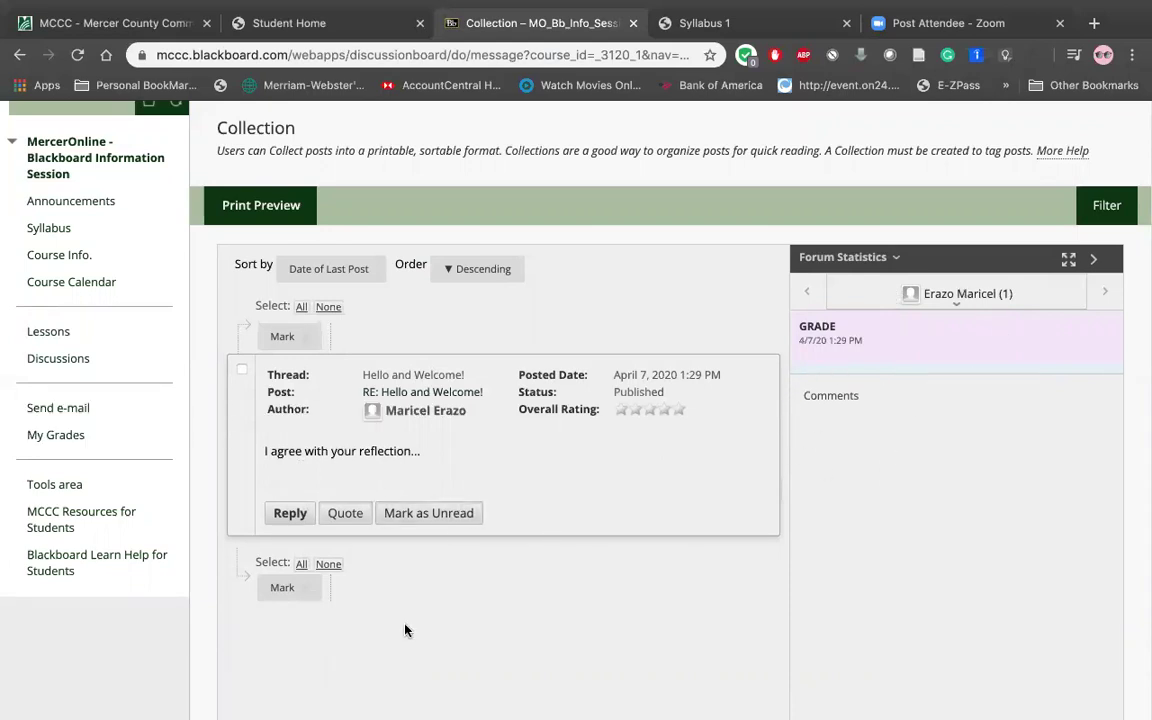
scroll(404, 627, up, 2)
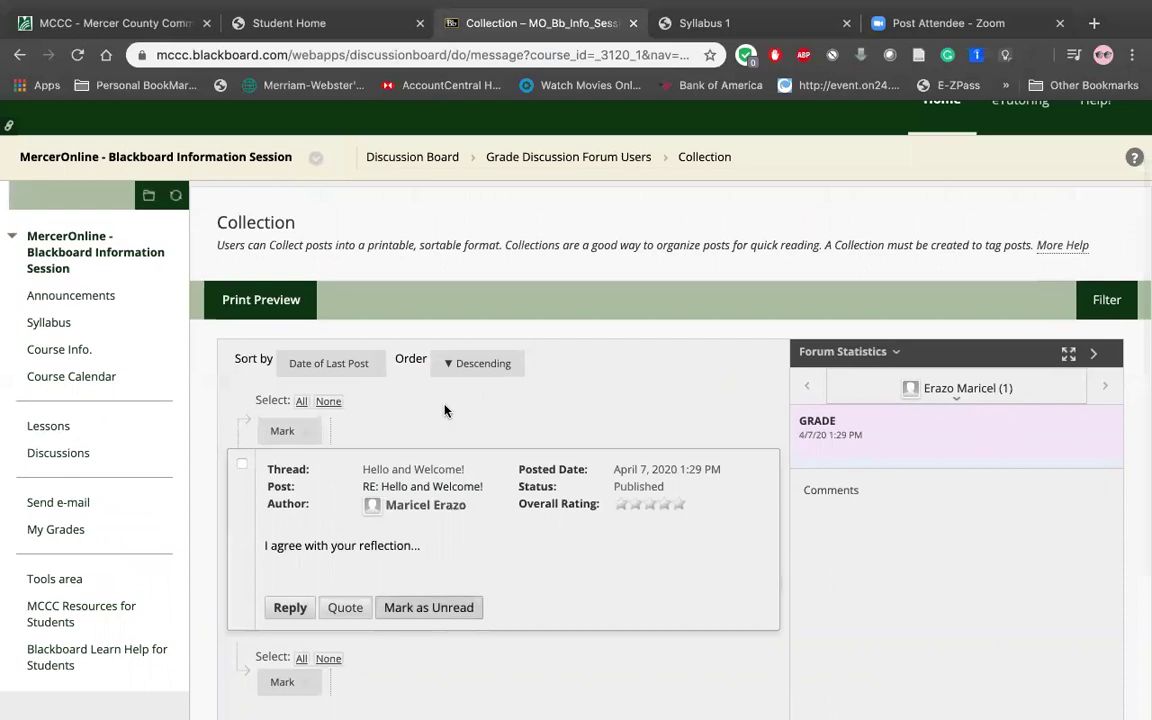
Open the Introduce Yourself! - Discussion Forum from the Course Info. page.
click(68, 430)
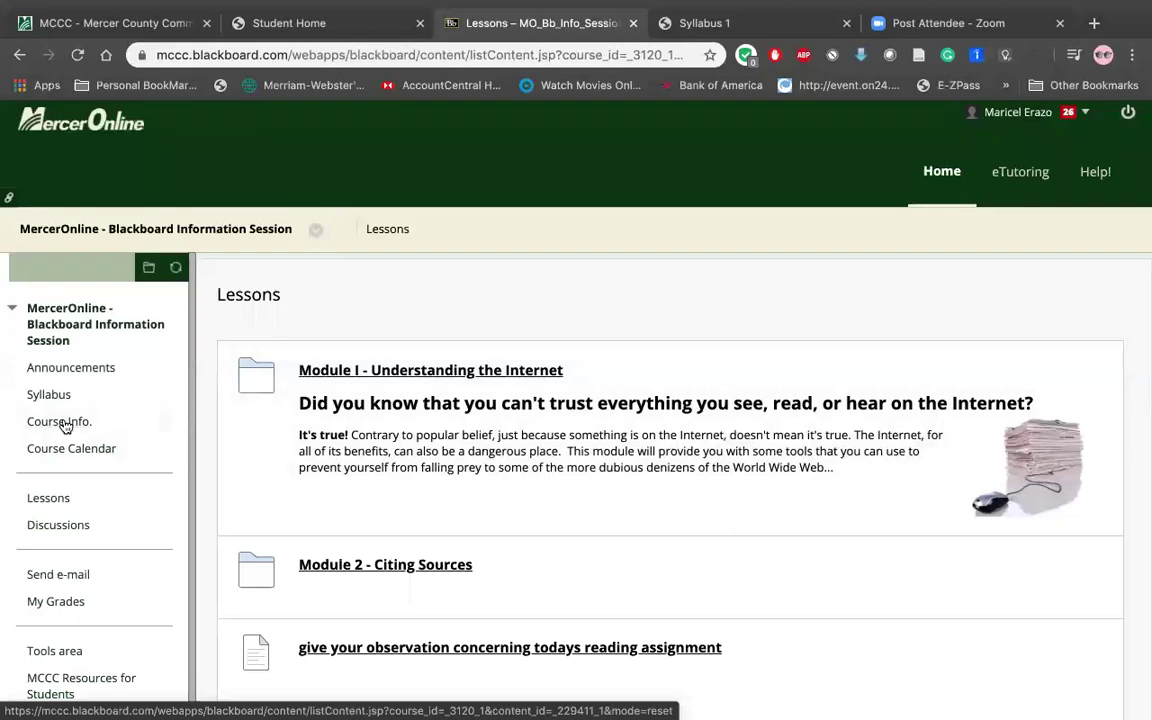
click(64, 424)
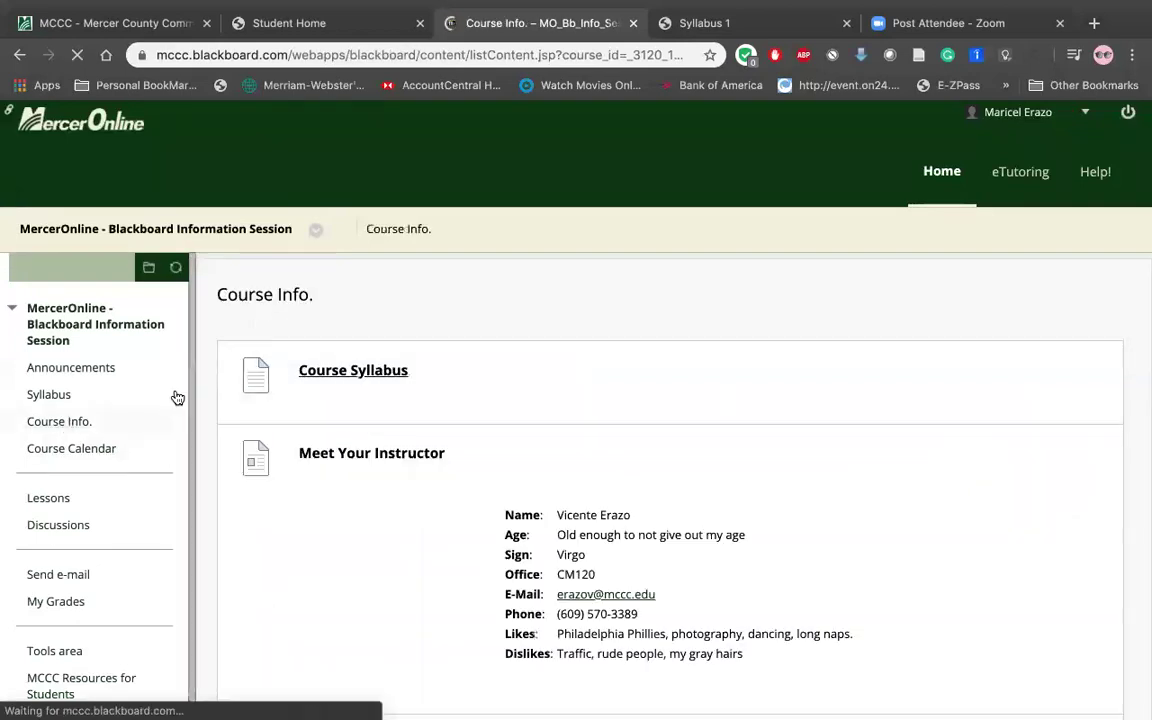
scroll(478, 460, down, 5)
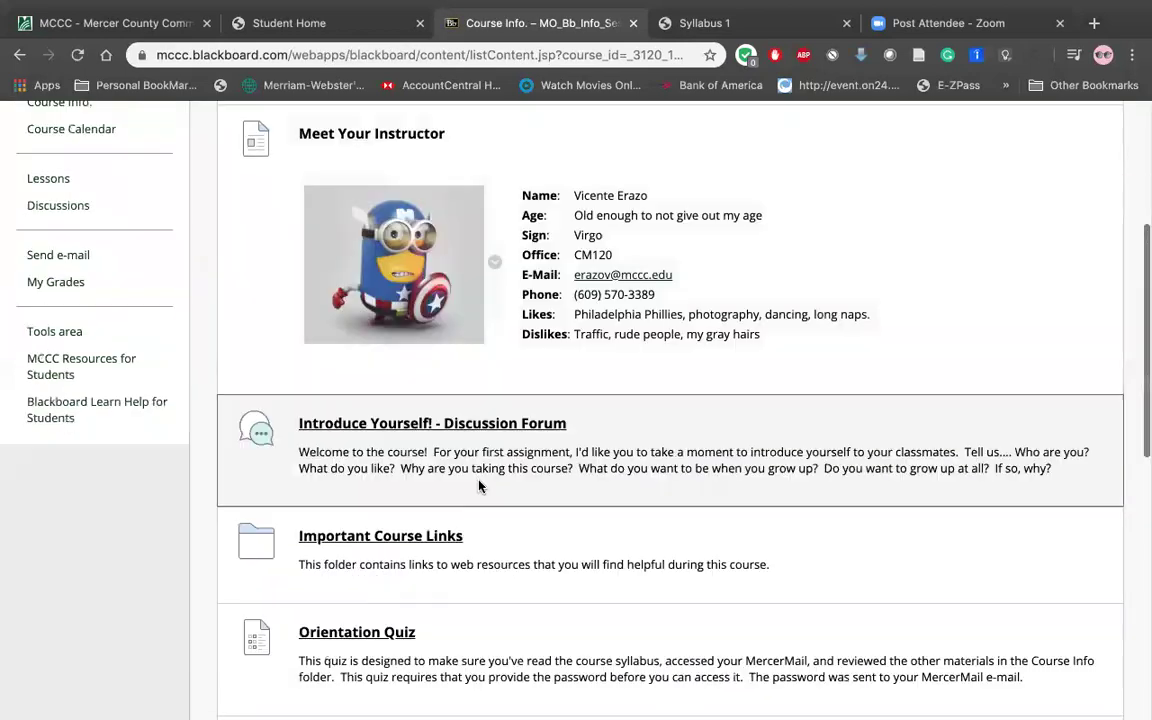
click(471, 428)
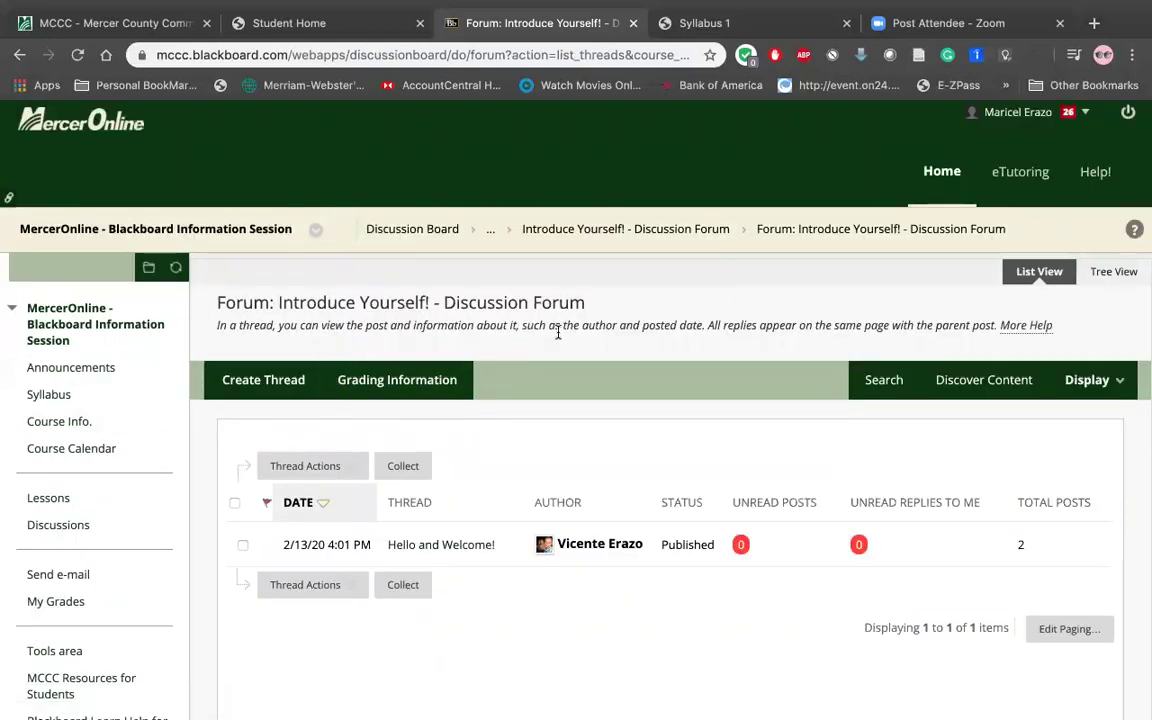
Return to the course's Discussion Board and look over its forum list.
click(78, 537)
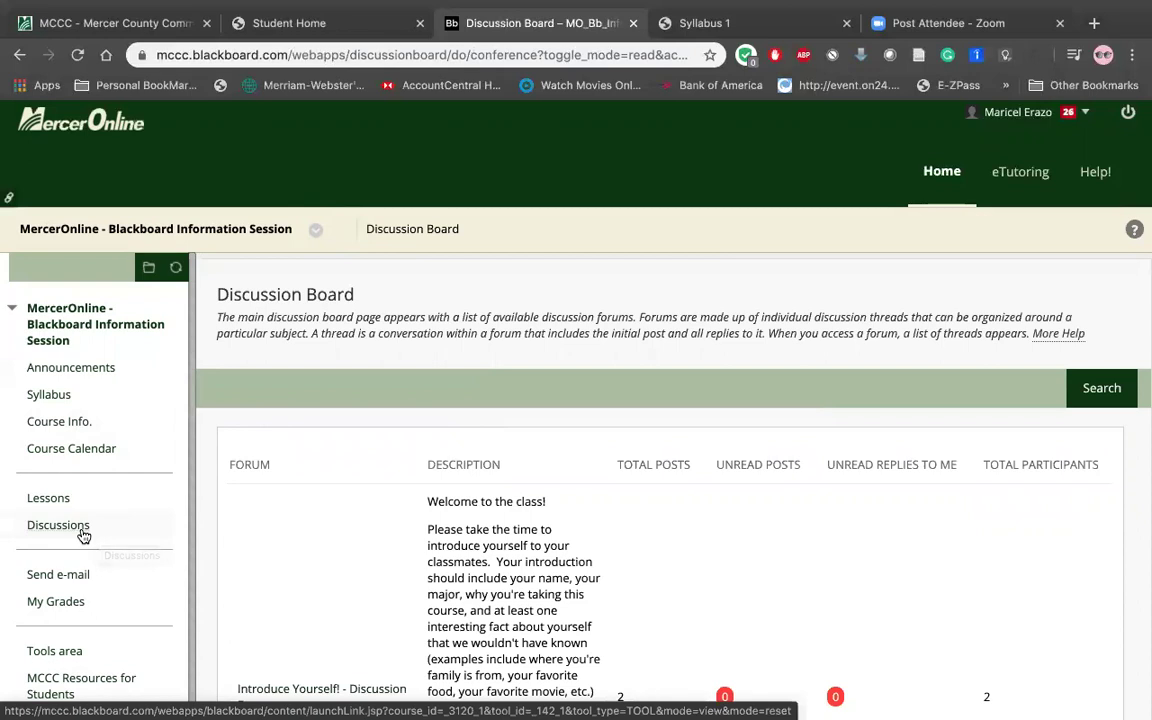
scroll(84, 537, down, 1)
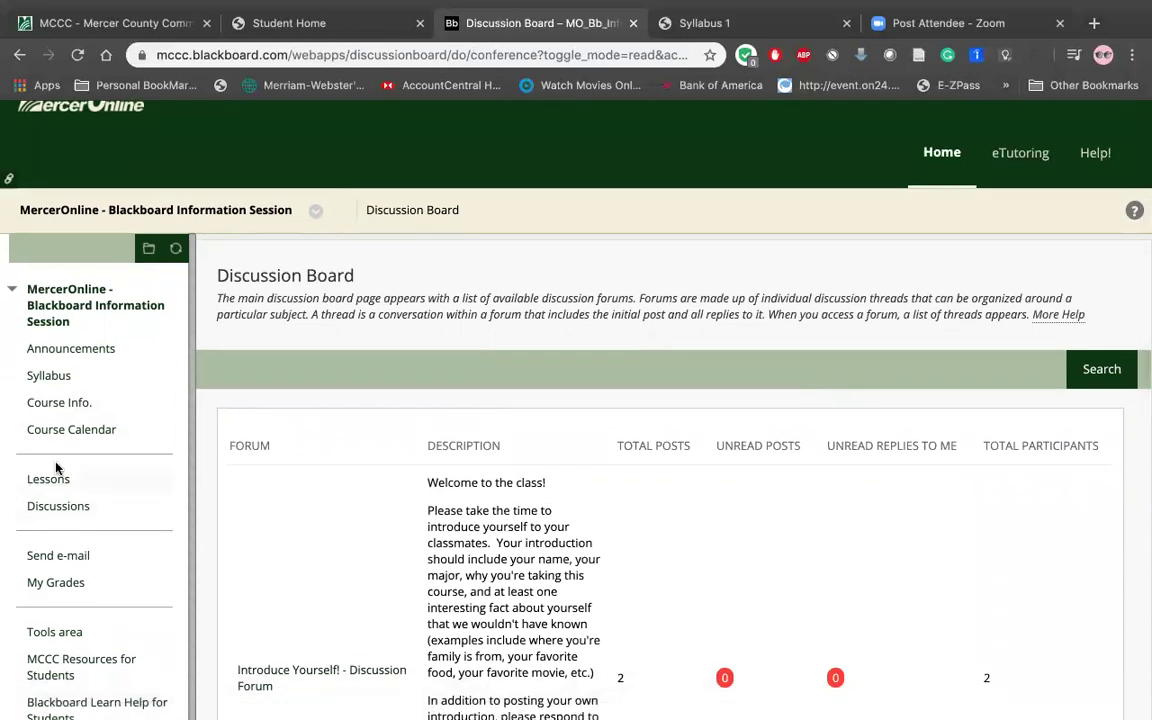
scroll(72, 520, down, 2)
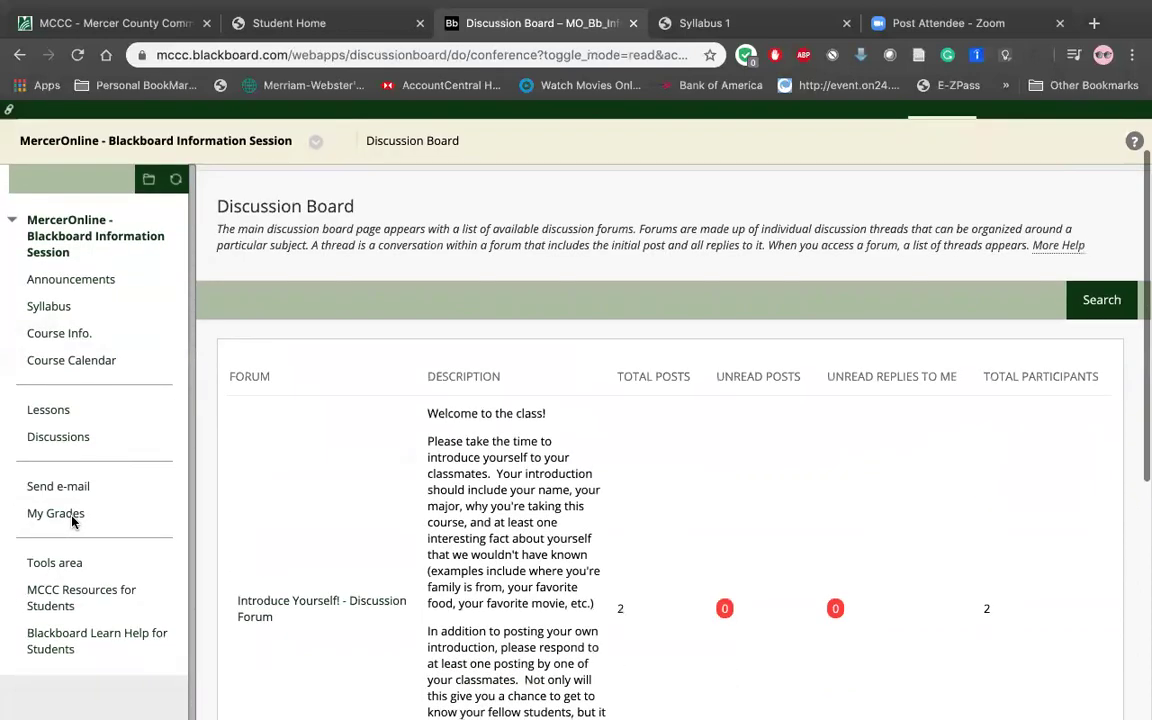
Open the Orientation Quiz from the Course Info. page and review its instructions, completion rule and due date.
scroll(72, 475, up, 1)
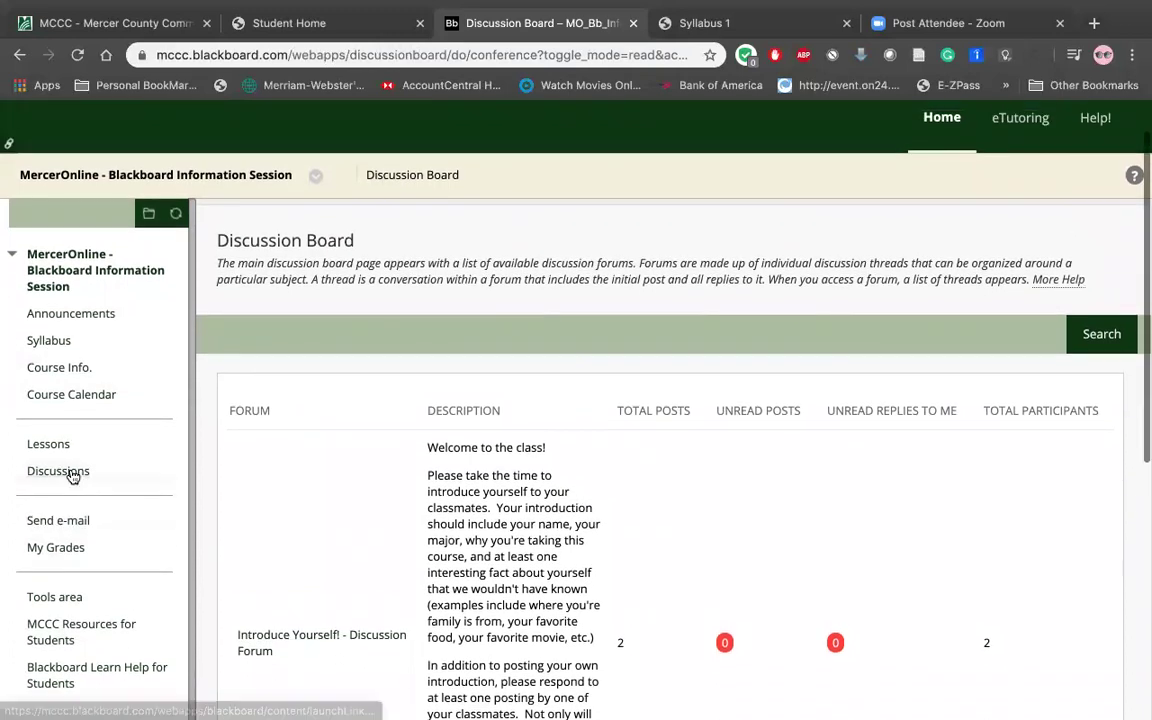
click(62, 369)
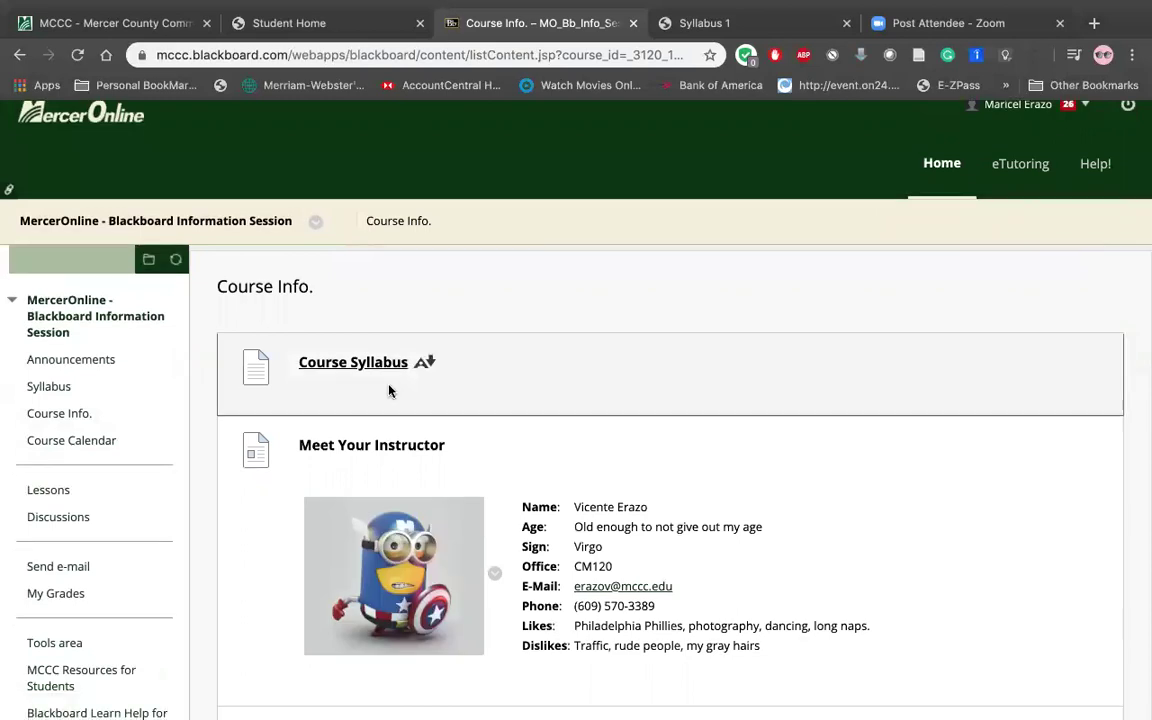
scroll(389, 391, down, 5)
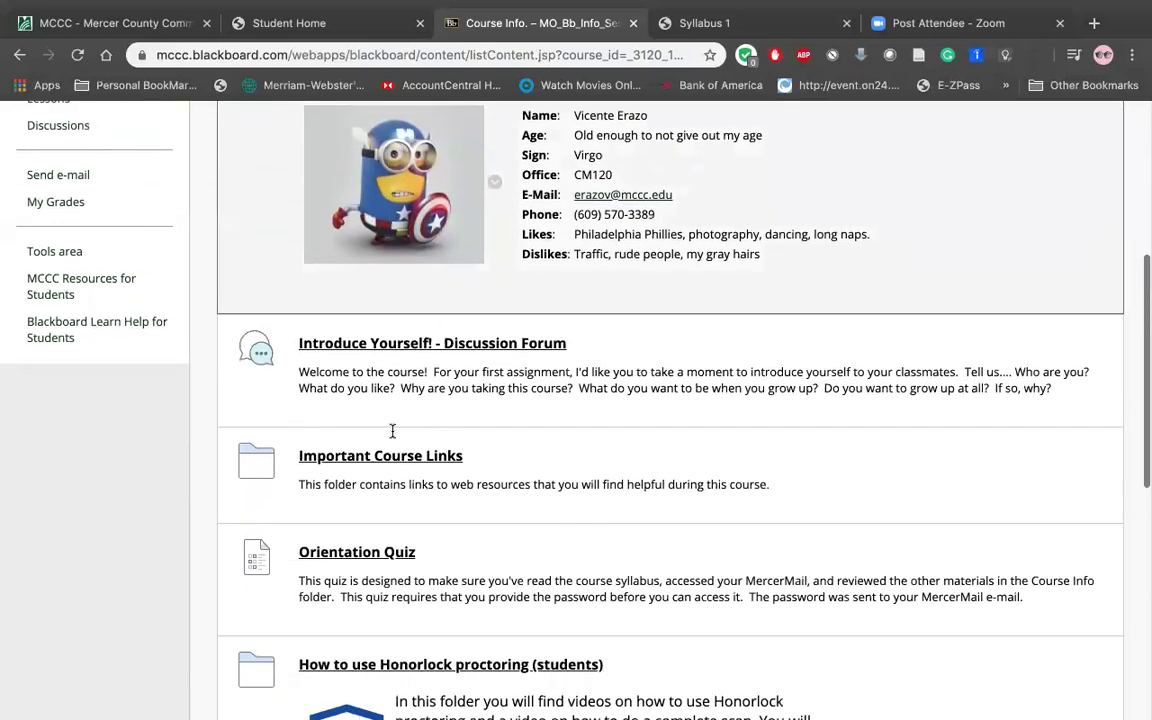
click(357, 553)
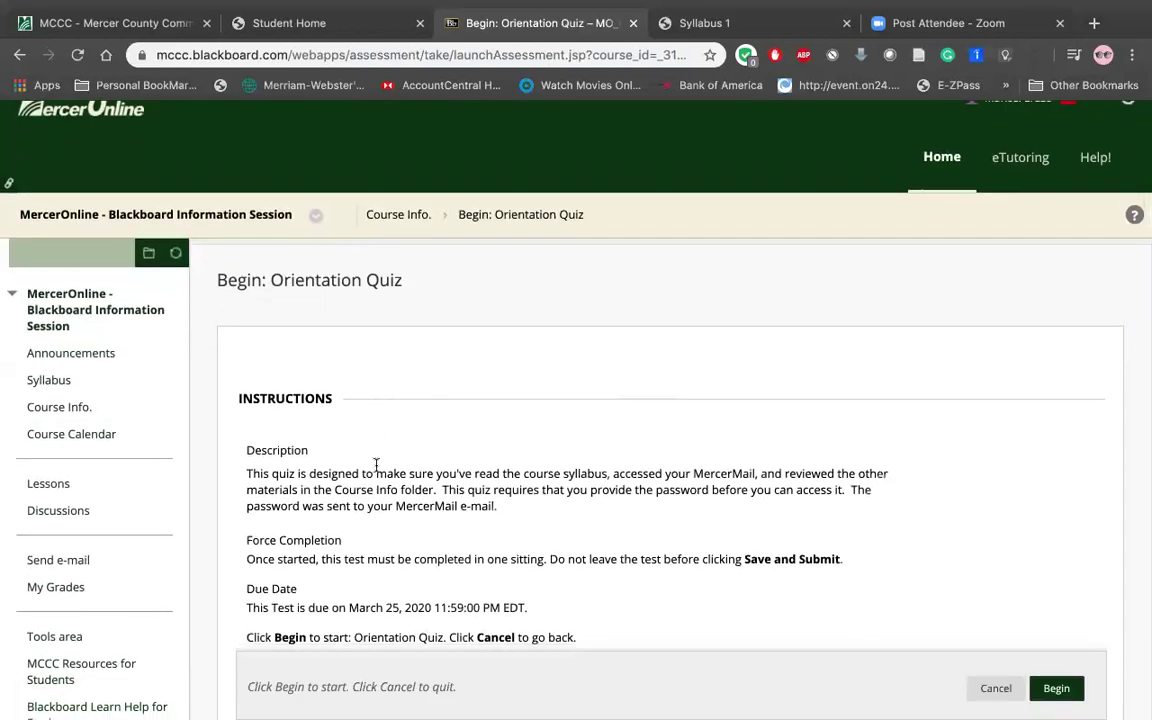
scroll(380, 530, down, 2)
scroll(380, 530, up, 1)
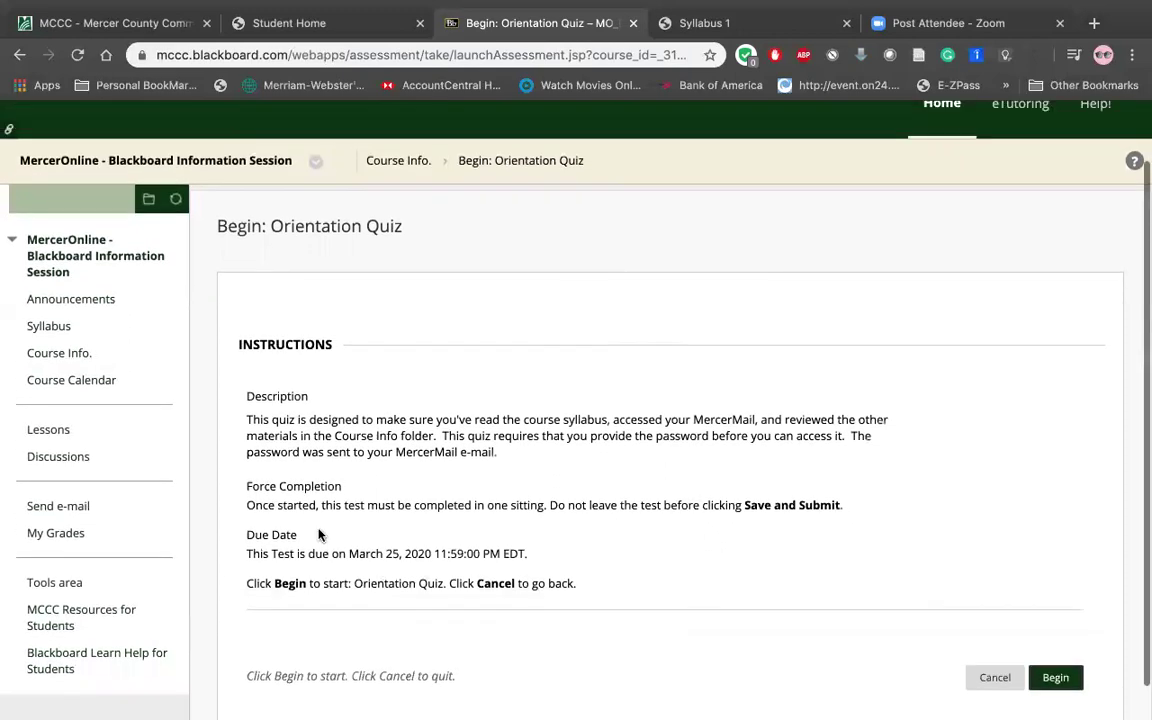
Open the course's email form for All Groups and look over its recipient, subject, message and attachment fields.
click(78, 509)
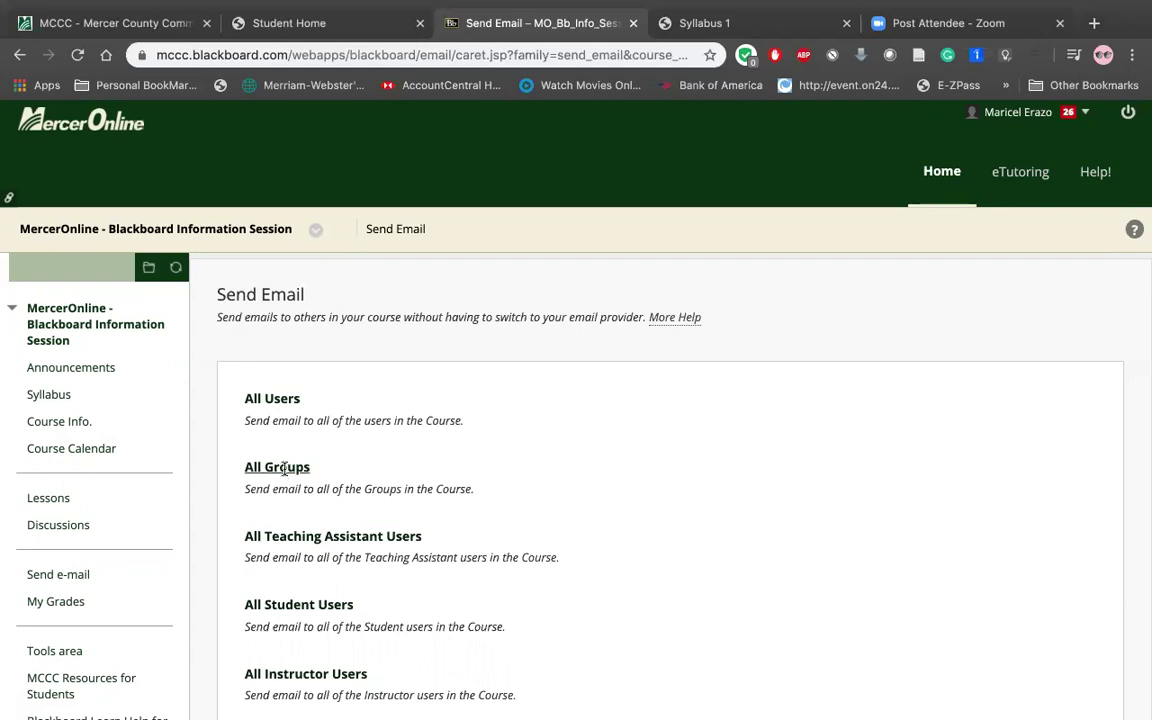
click(284, 468)
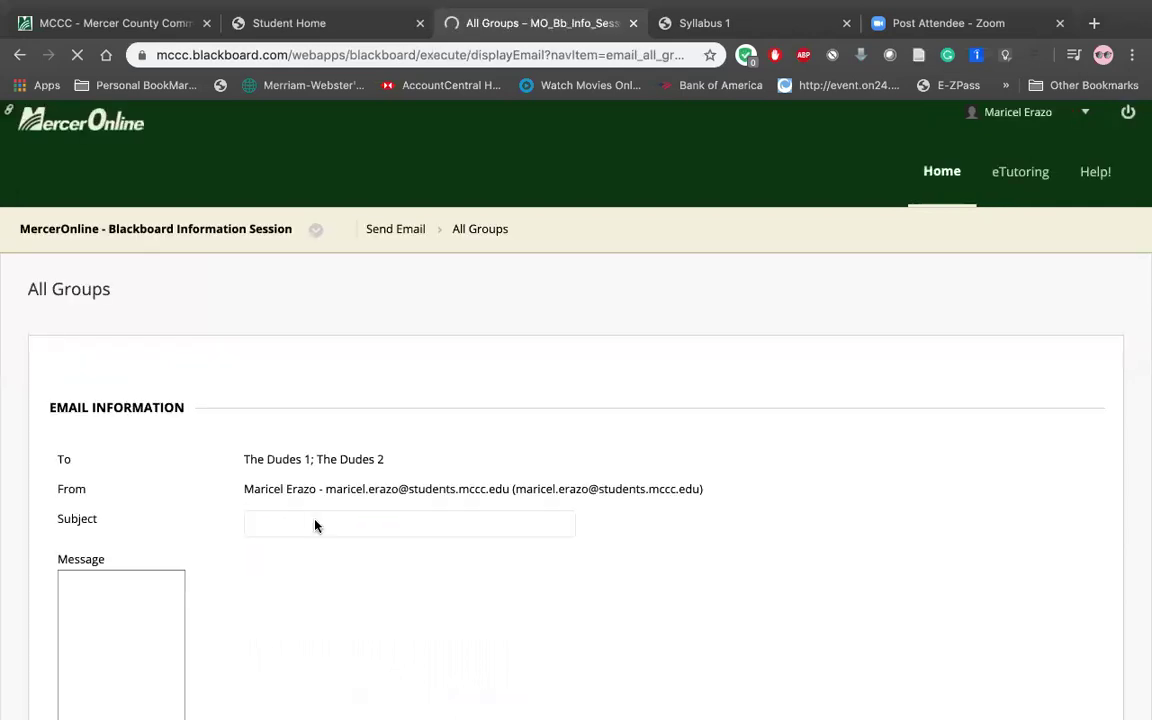
scroll(321, 521, down, 1)
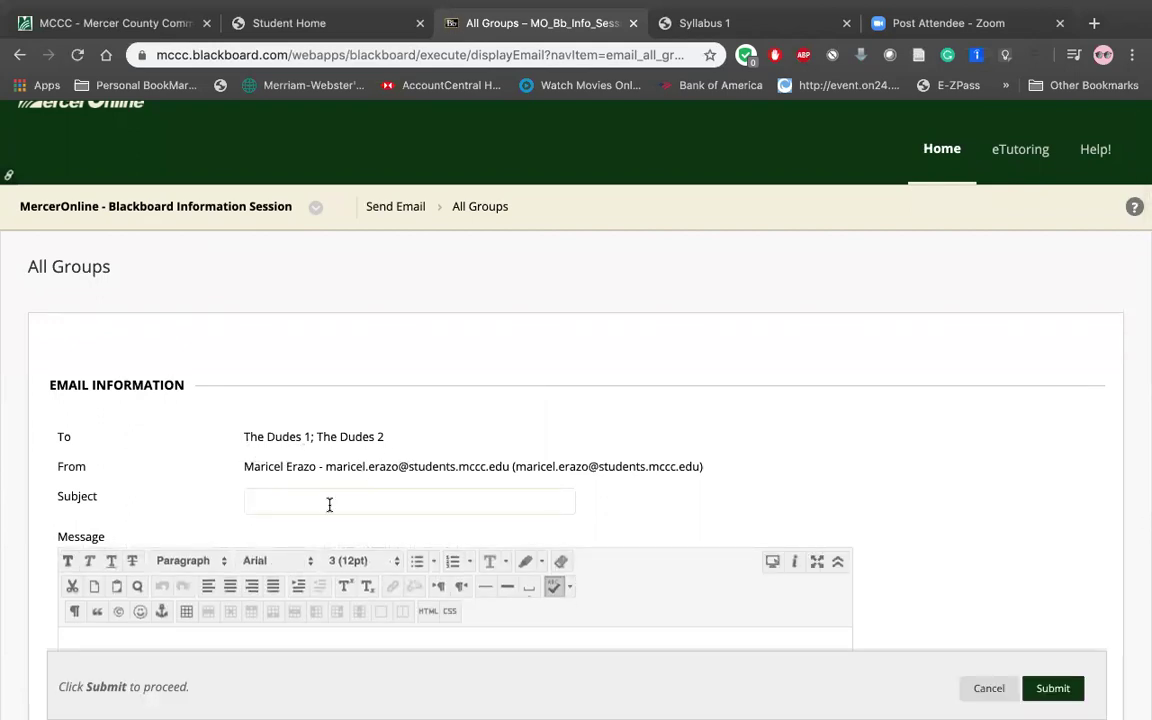
scroll(329, 501, down, 3)
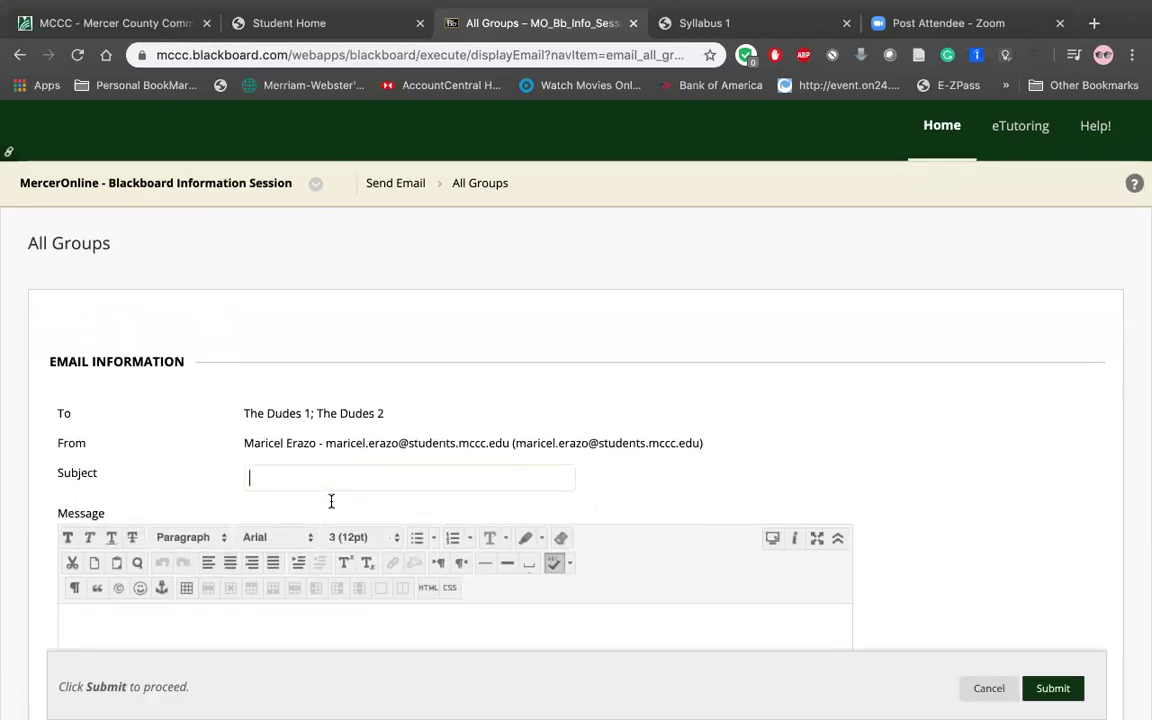
scroll(331, 502, down, 2)
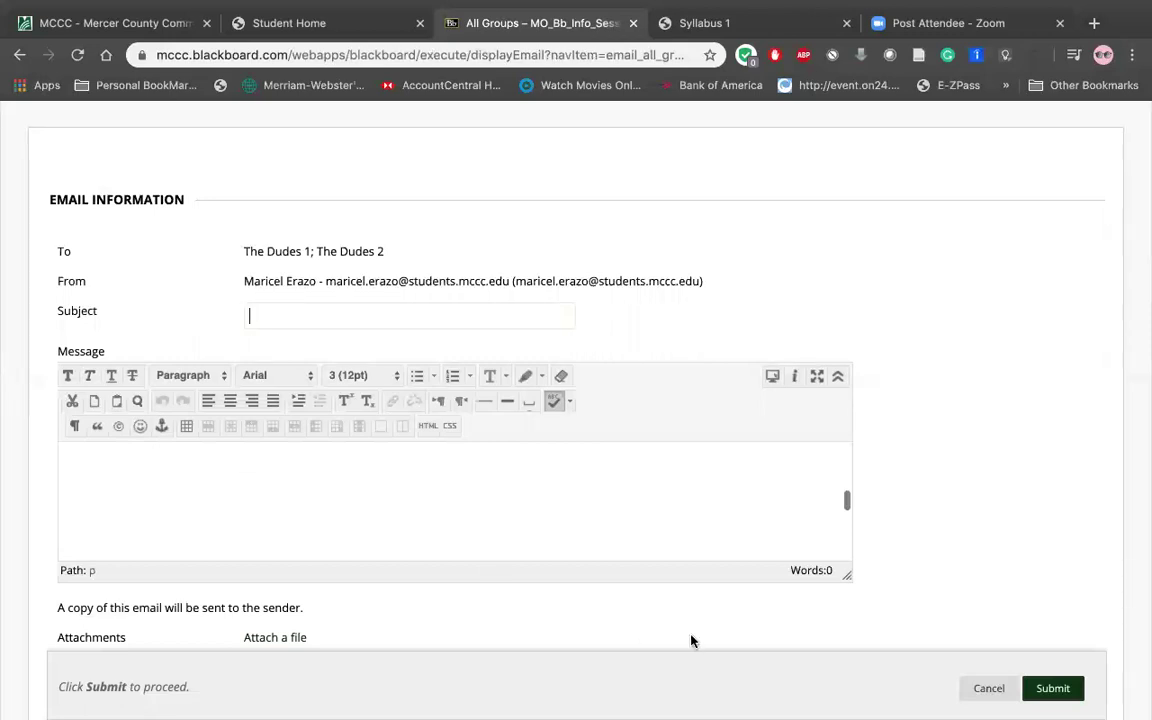
scroll(963, 497, down, 2)
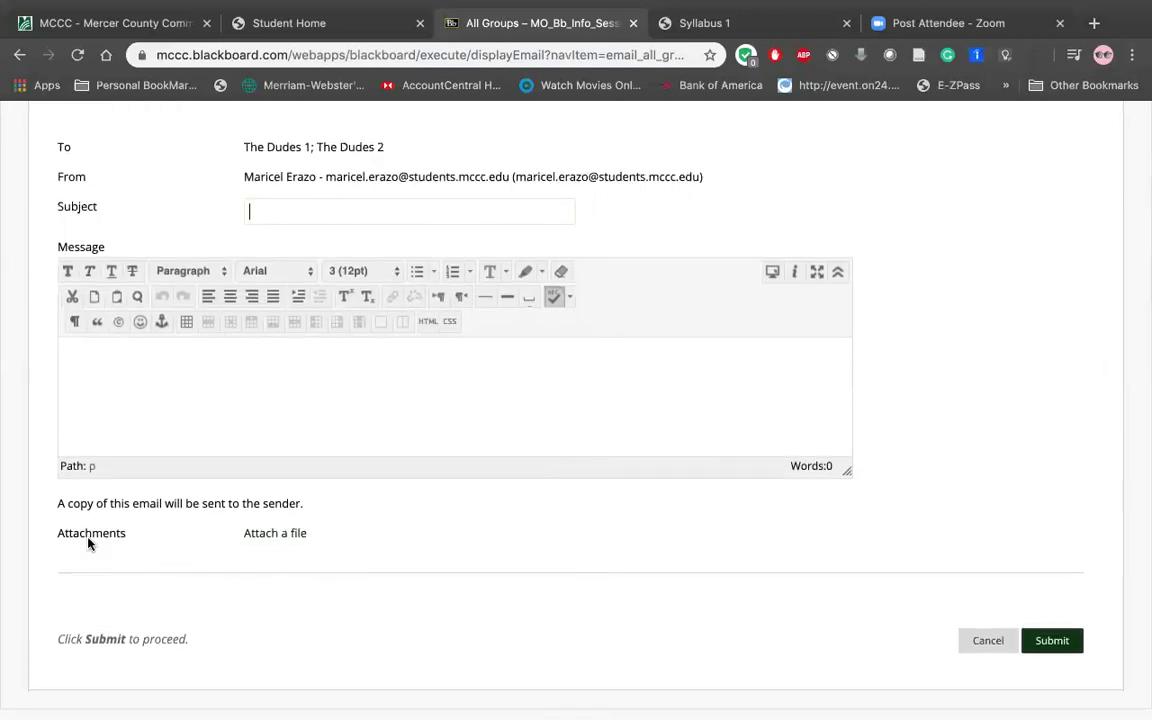
Try attaching a file to the All Groups email and submitting it, and cancel the message.
click(288, 535)
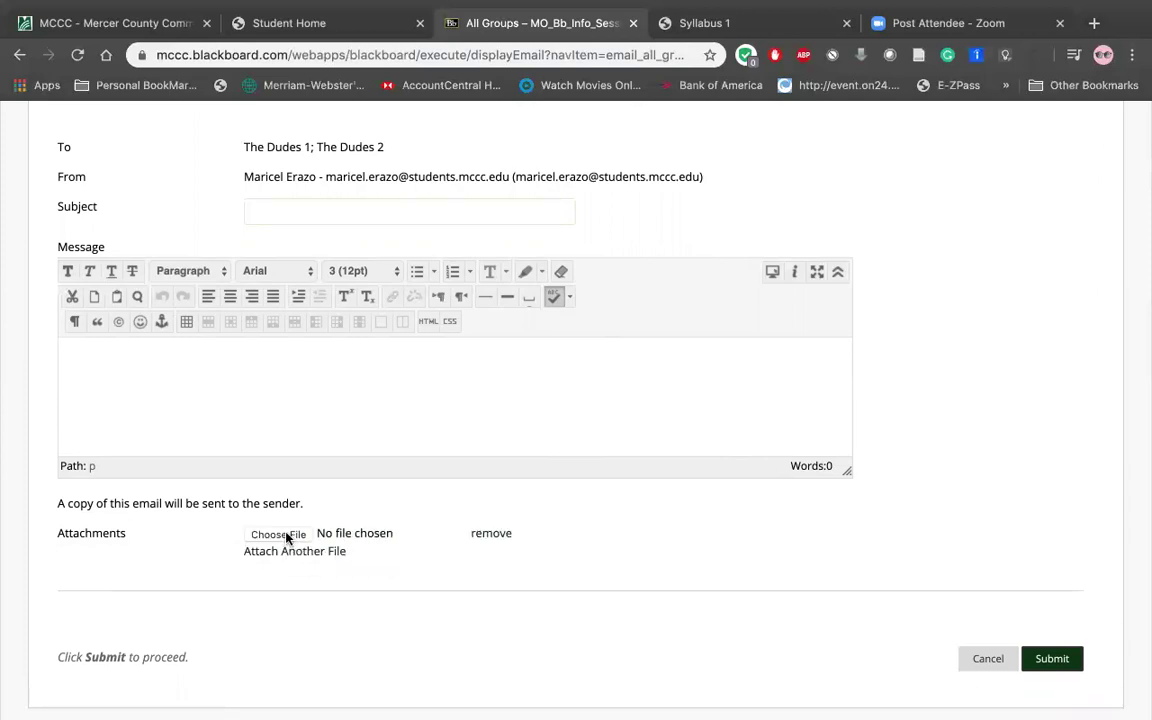
click(285, 535)
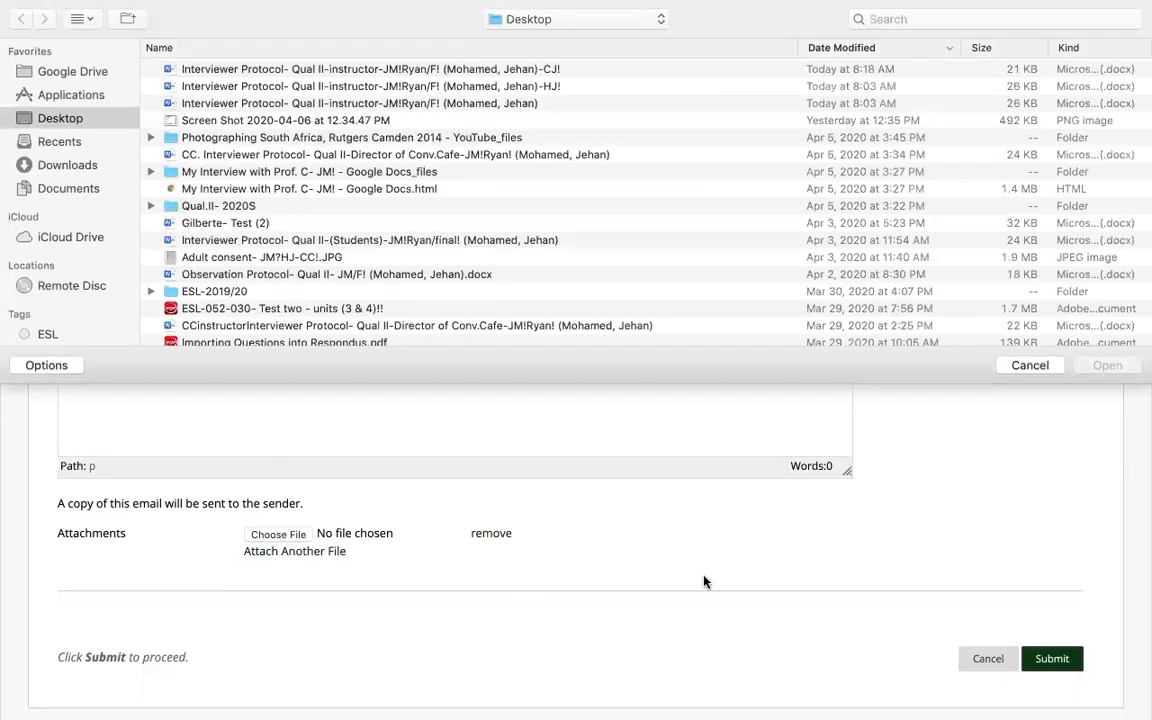
click(1030, 366)
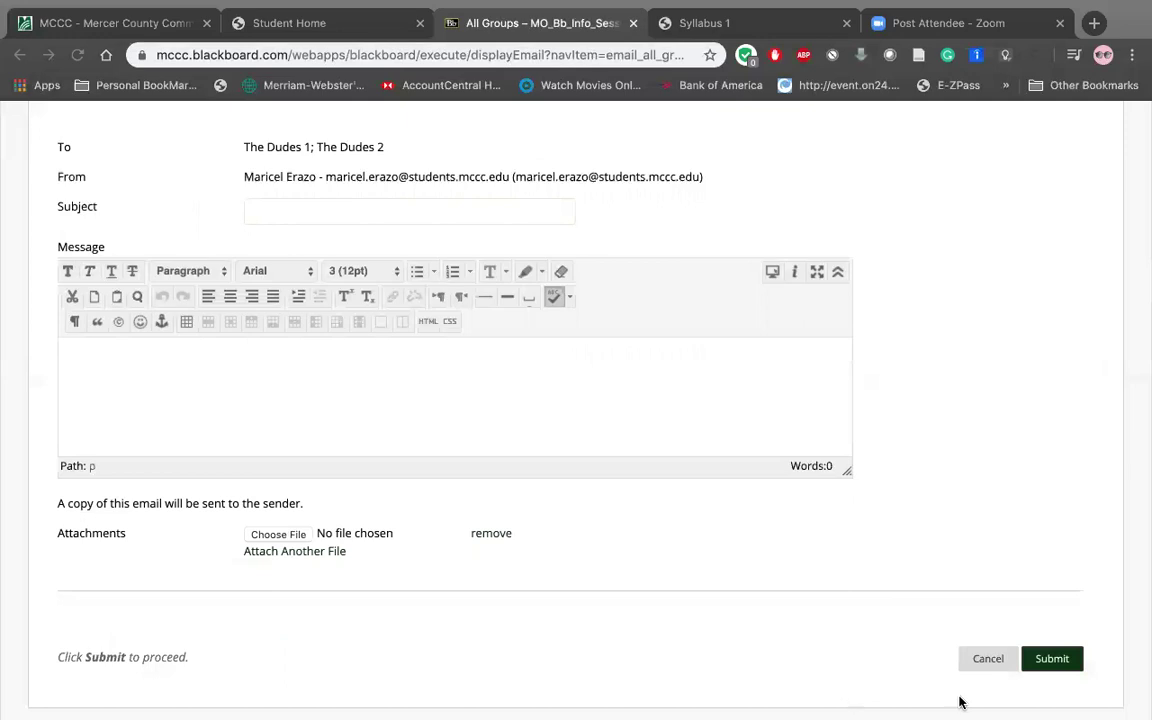
click(1055, 659)
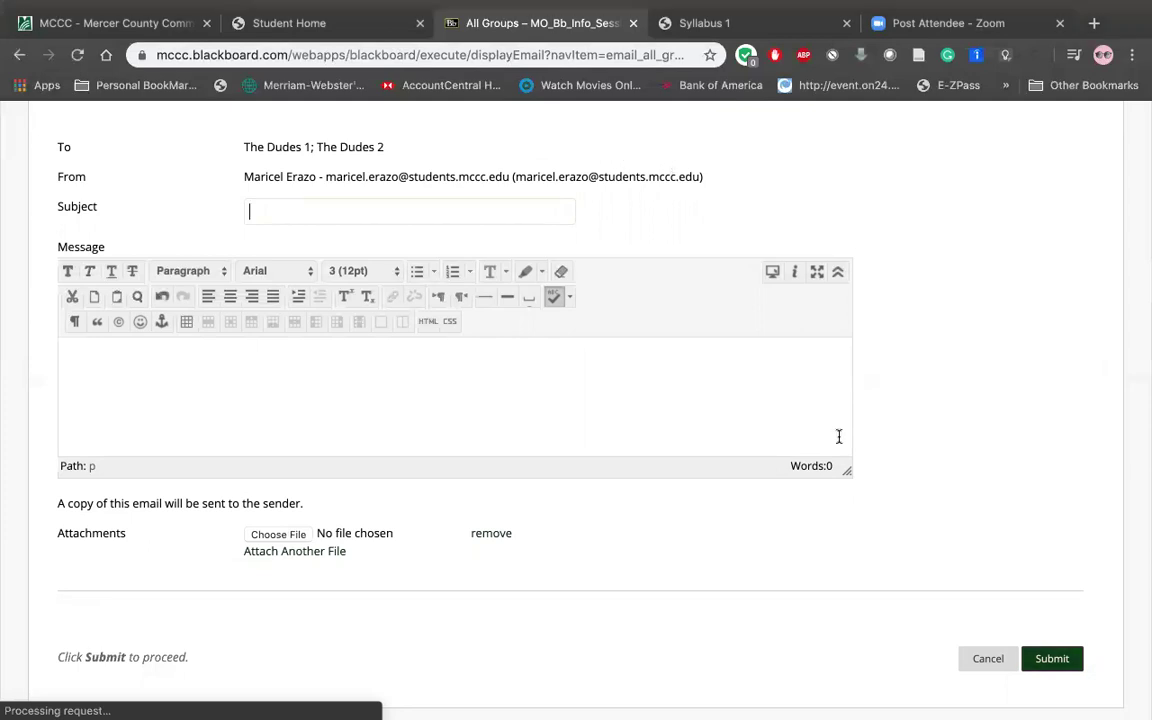
click(987, 659)
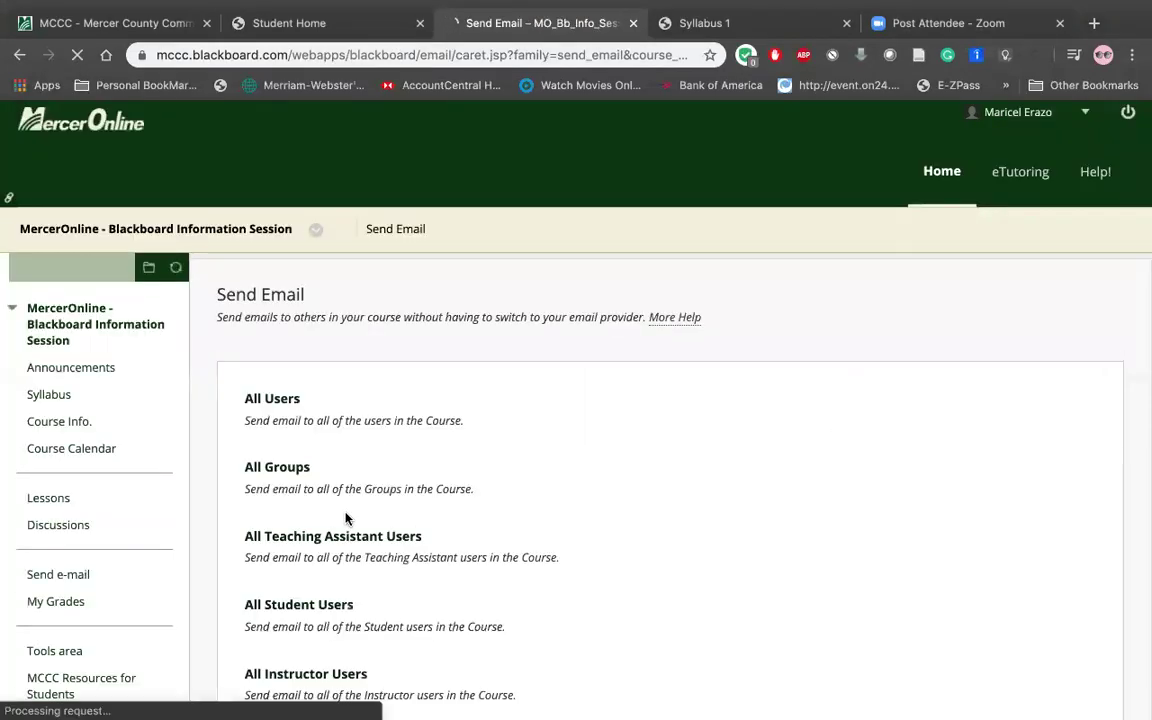
Open My Grades, review the Graded, Upcoming and Submitted items, and check the Orientation Quiz's grading status.
scroll(346, 518, down, 1)
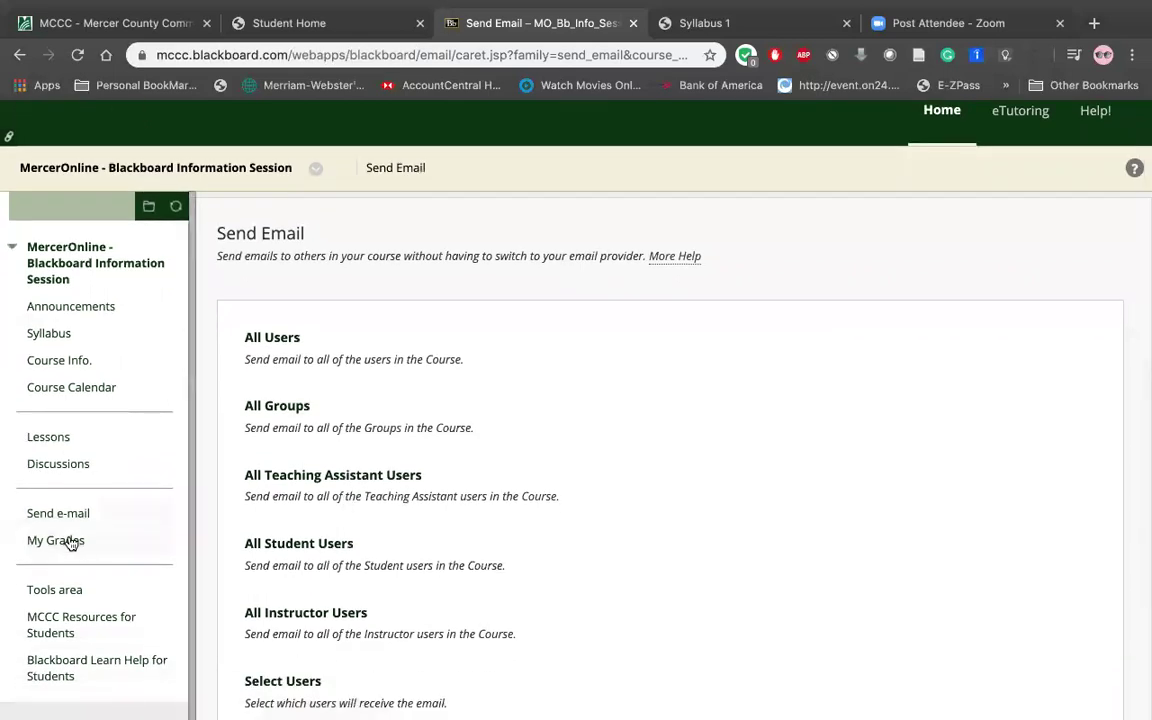
click(70, 541)
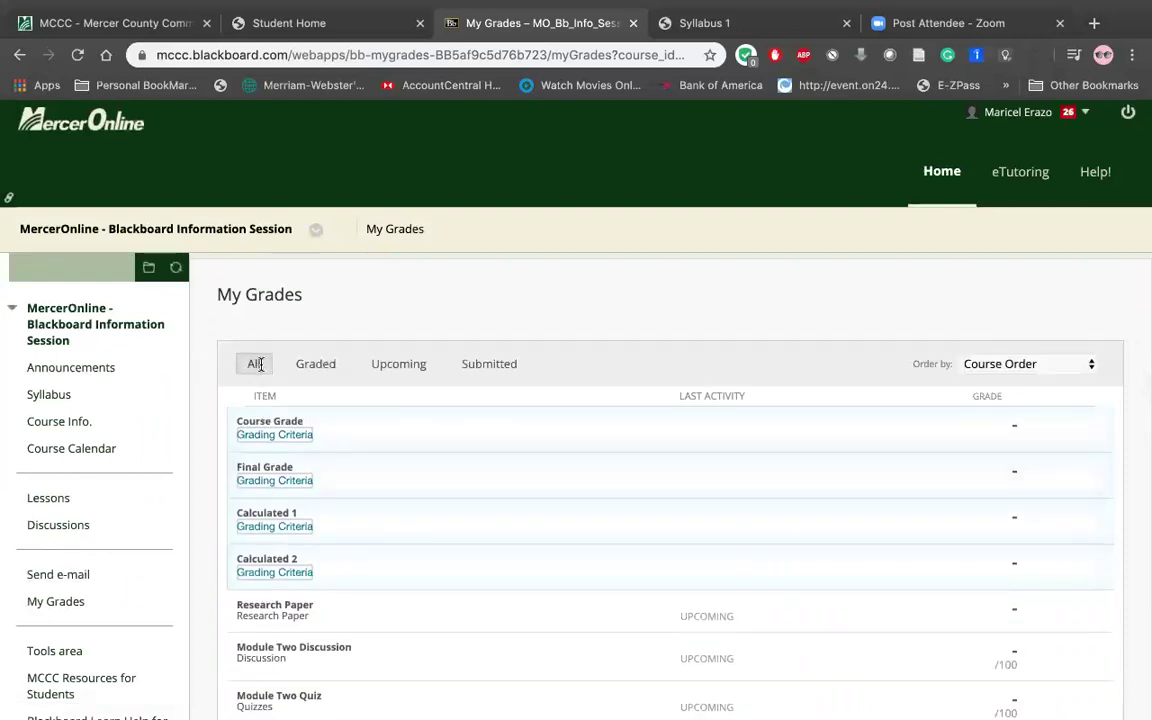
click(318, 365)
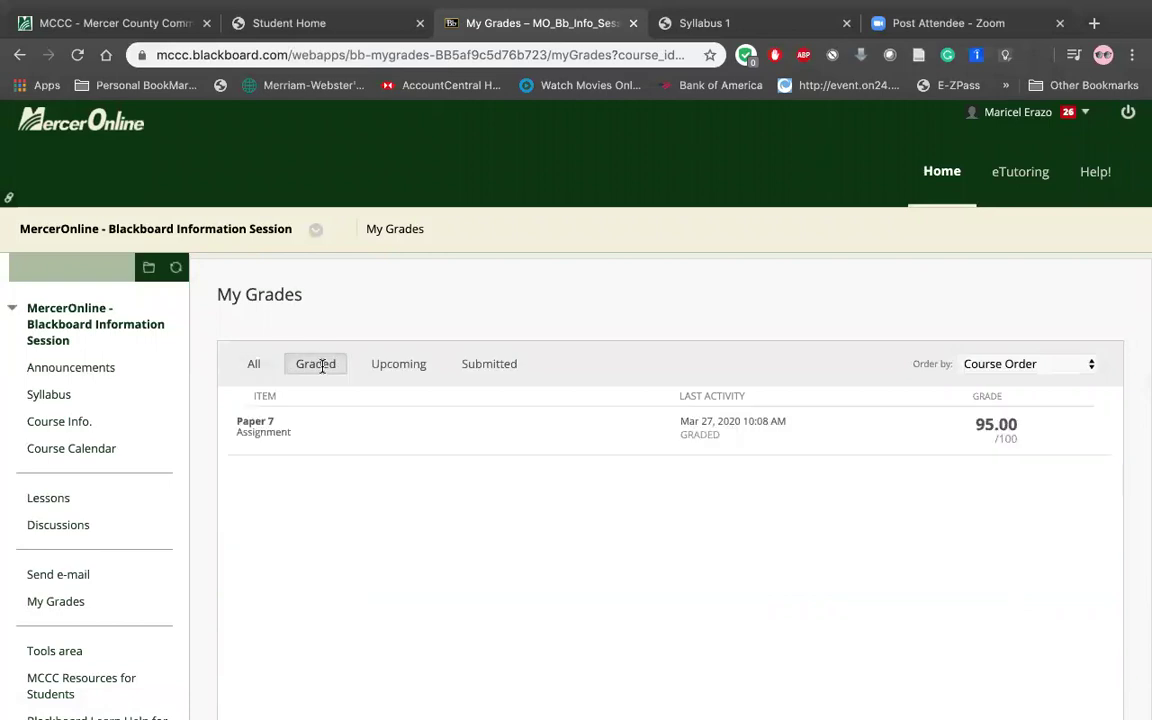
click(411, 366)
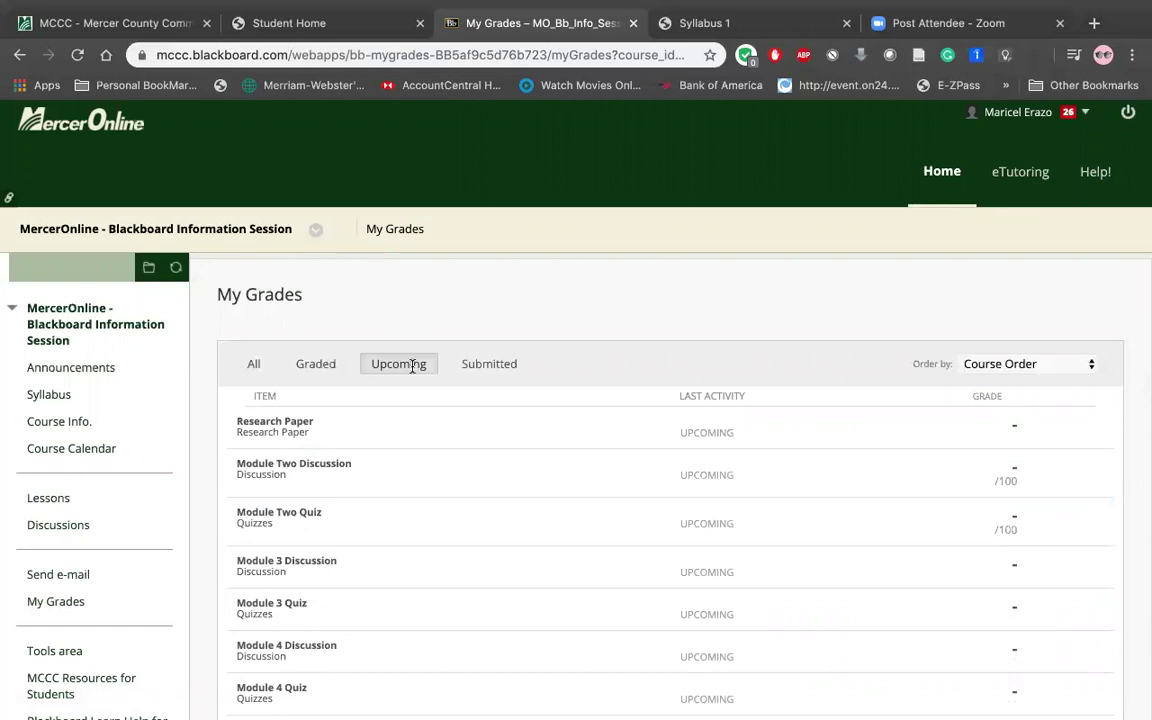
click(481, 367)
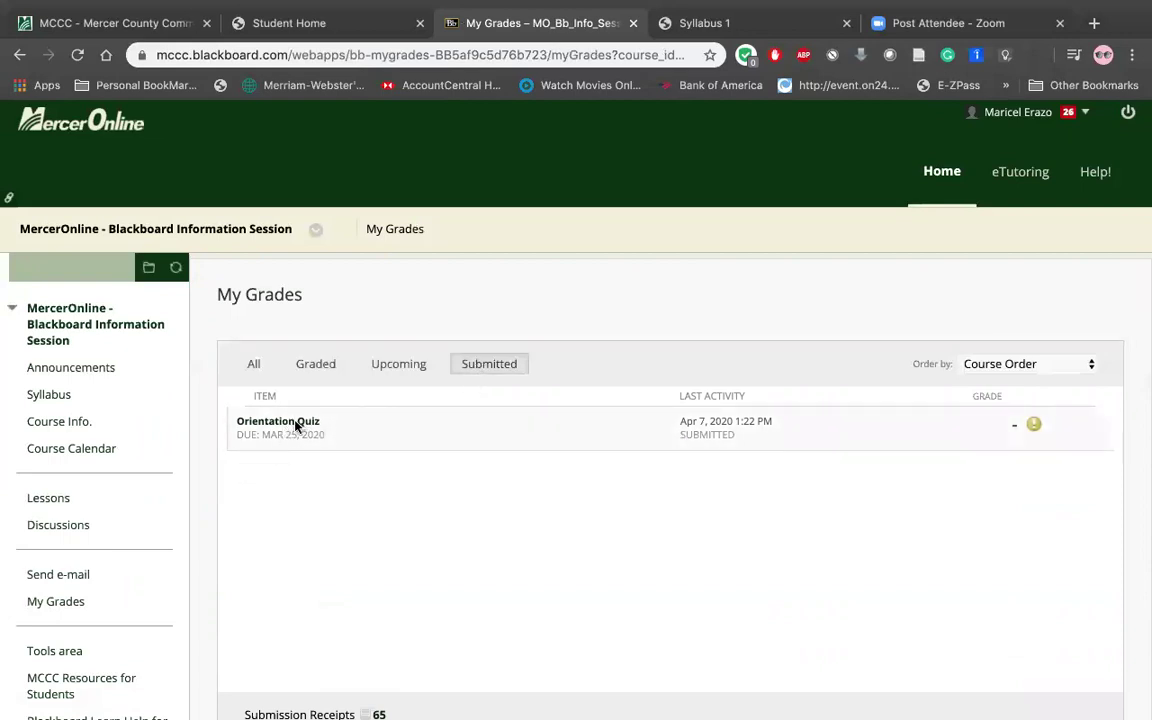
mouse_move(1040, 430)
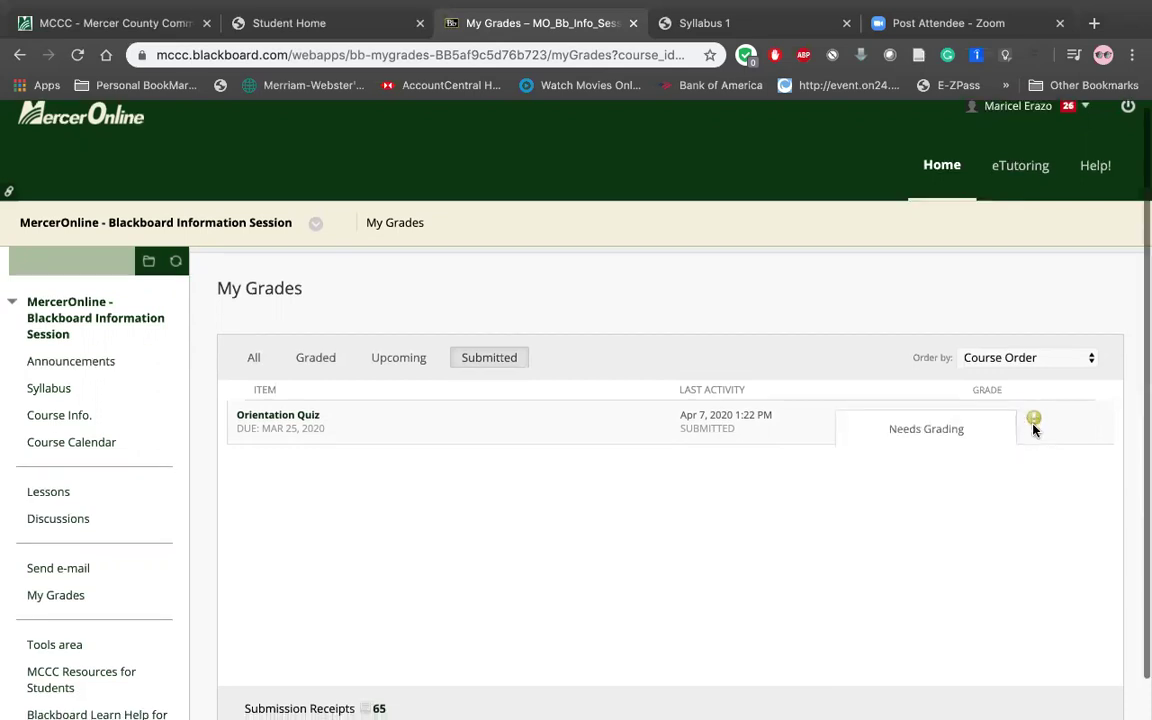
Return to the course's Announcements page to see the getting-started instructions.
scroll(1035, 428, down, 1)
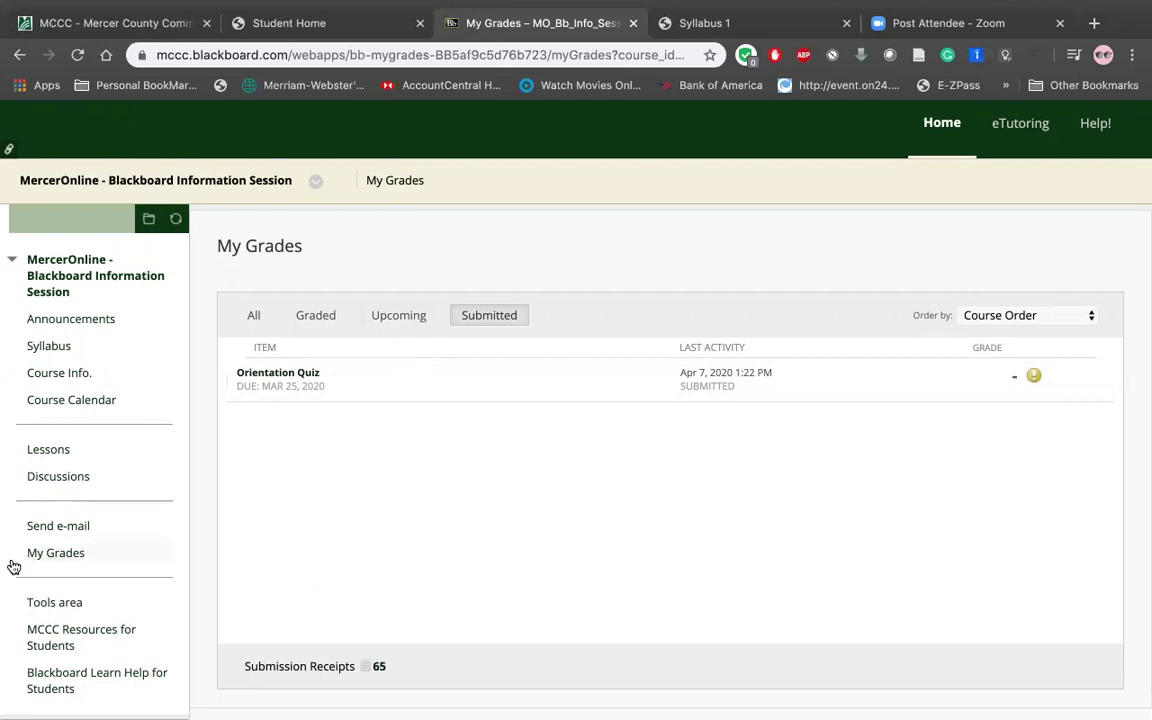
scroll(107, 591, down, 1)
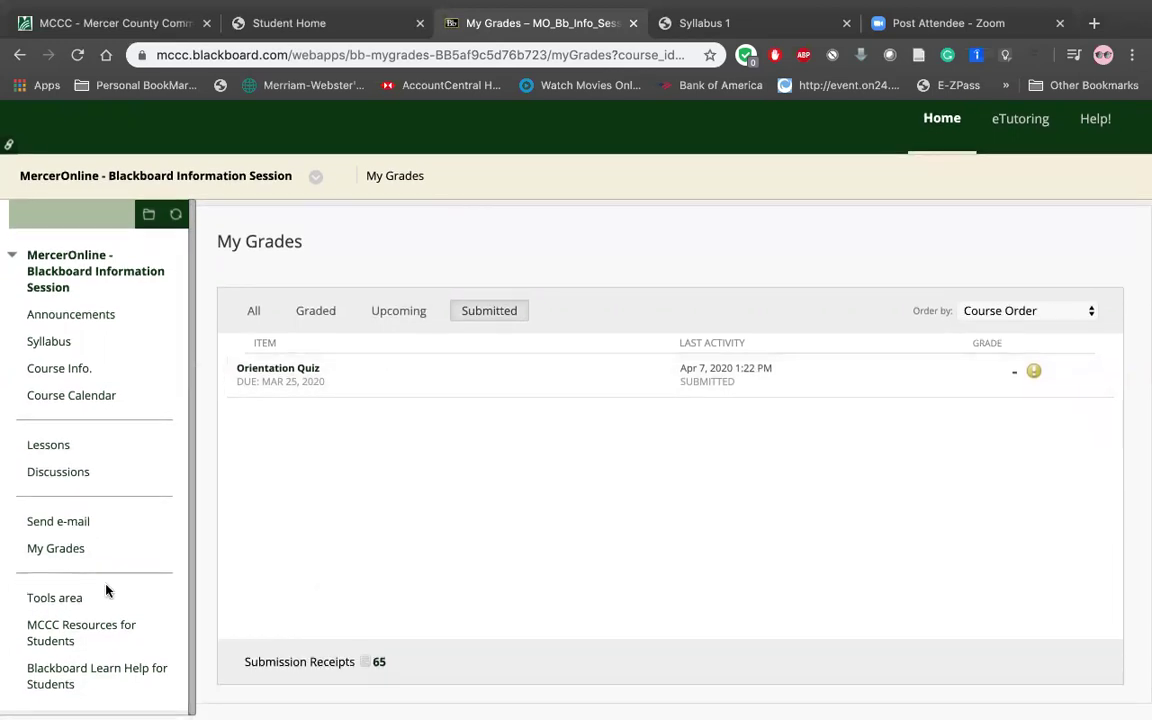
scroll(107, 540, up, 1)
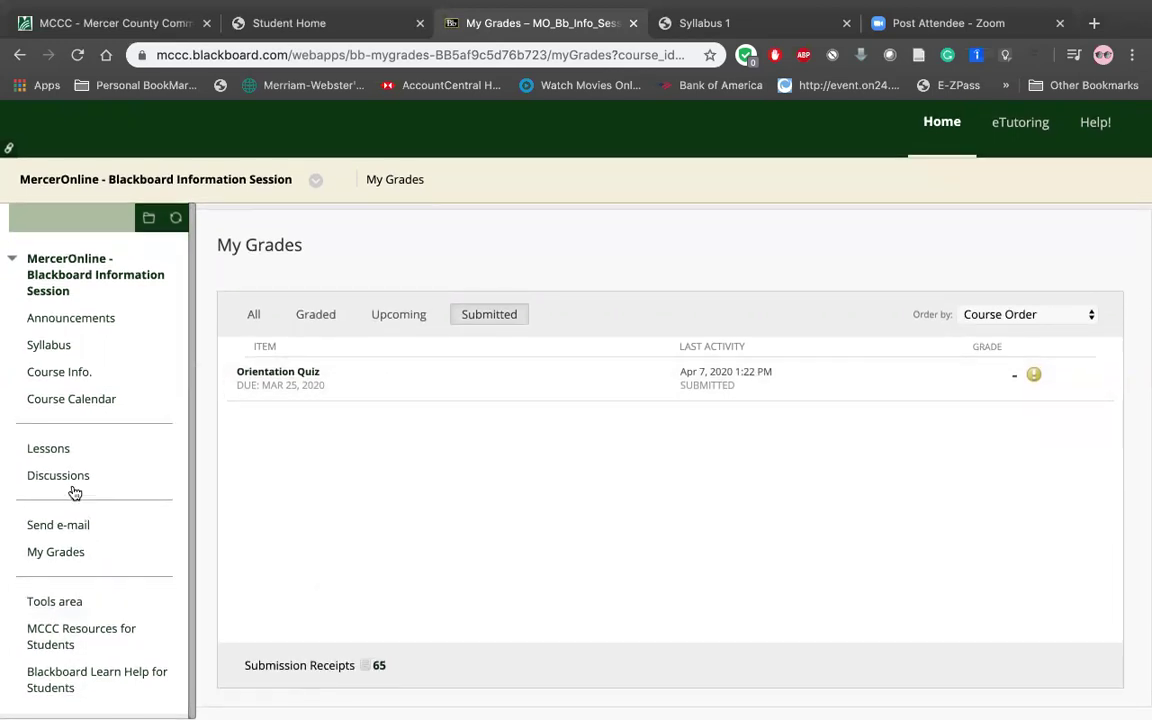
click(70, 322)
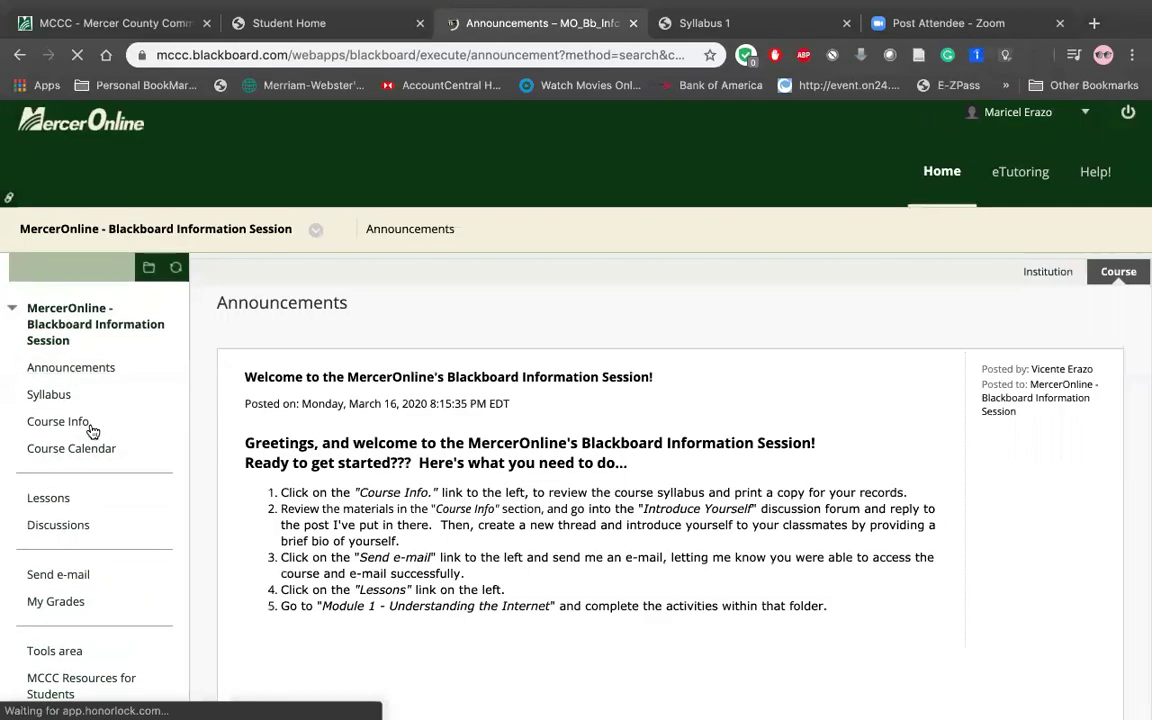
Open the Introduce Yourself! - Discussion Forum from the Course Info. page.
click(70, 424)
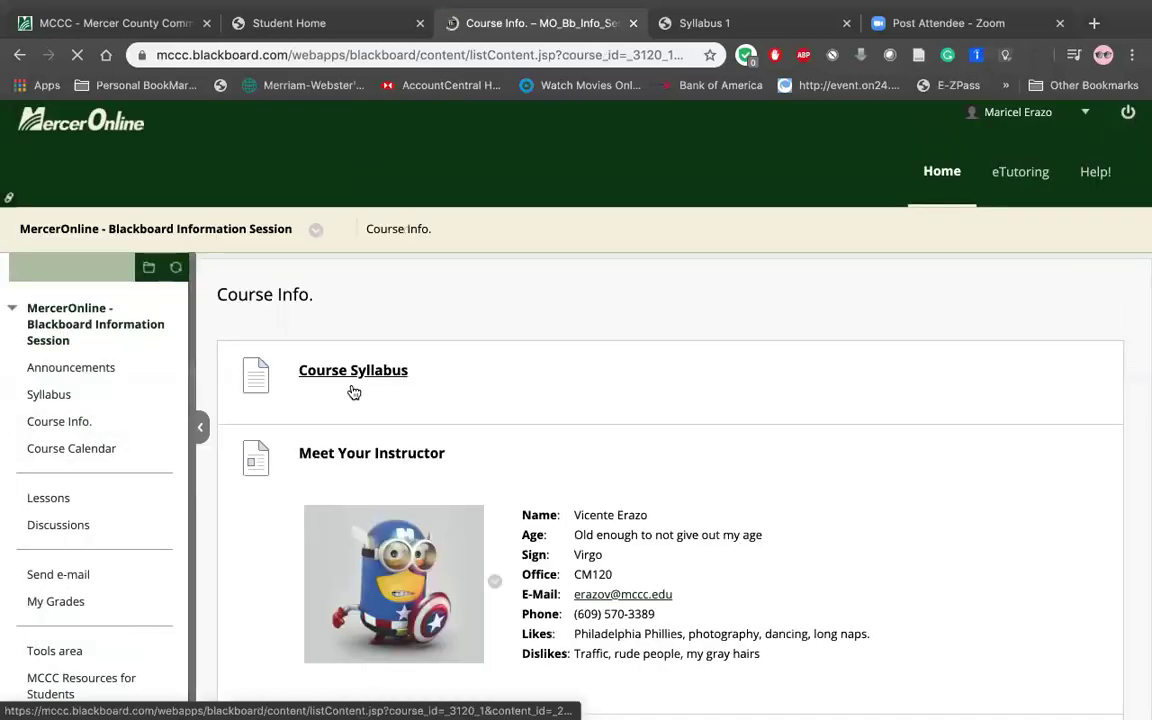
scroll(345, 452, down, 5)
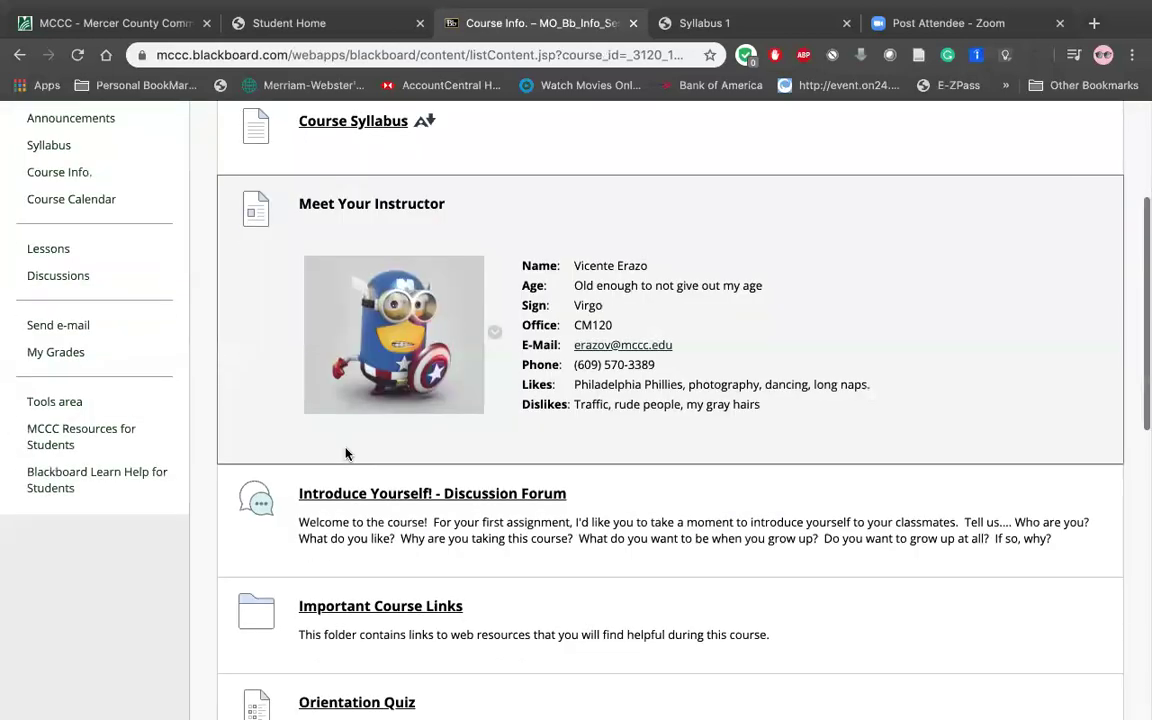
scroll(345, 452, down, 1)
click(388, 445)
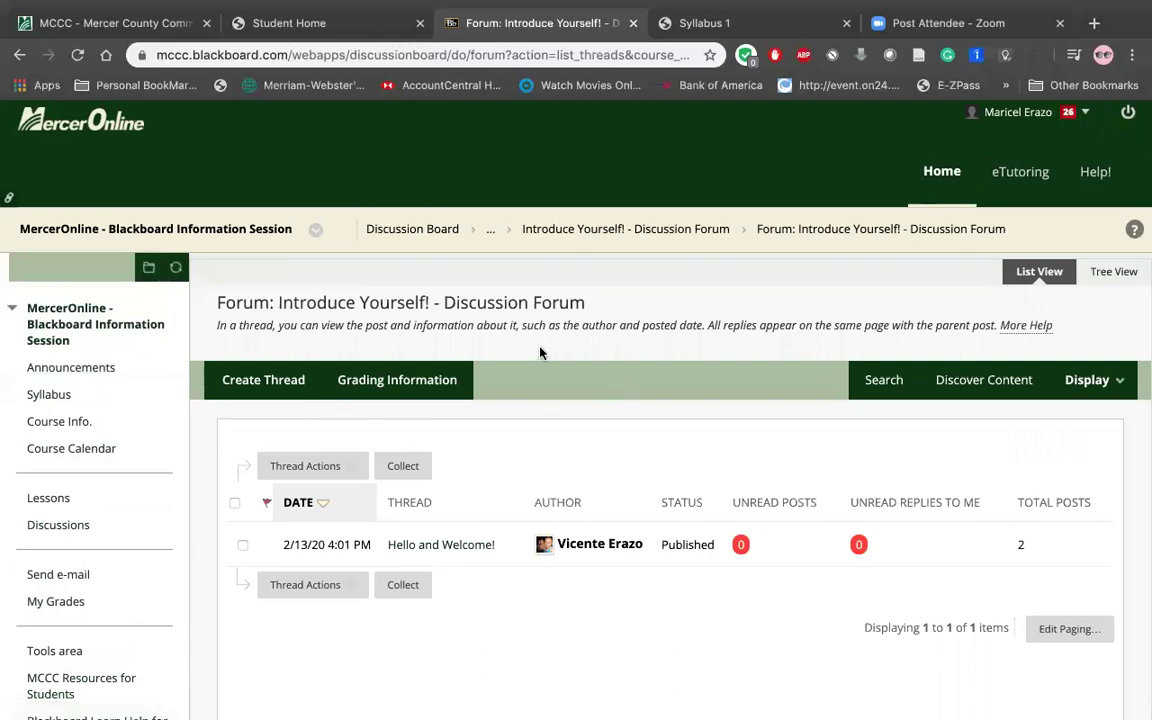
Look over the forum's new-thread form and its description, and return to the Introduce Yourself! thread list without posting.
scroll(540, 352, down, 2)
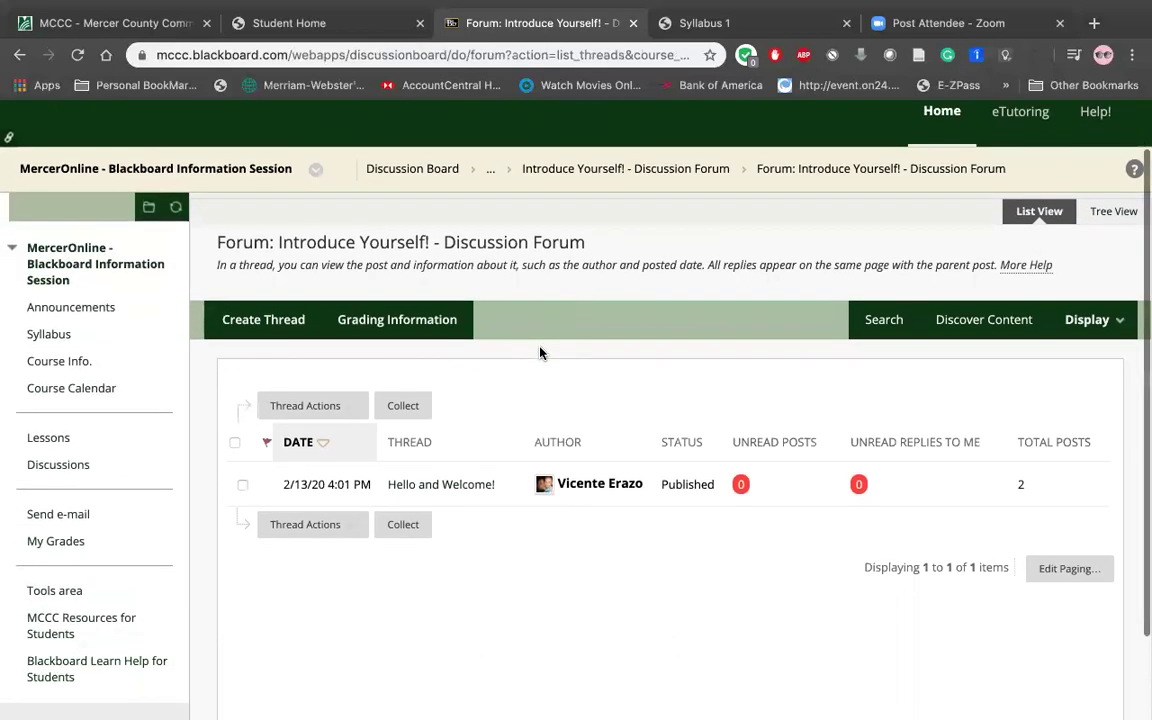
click(293, 330)
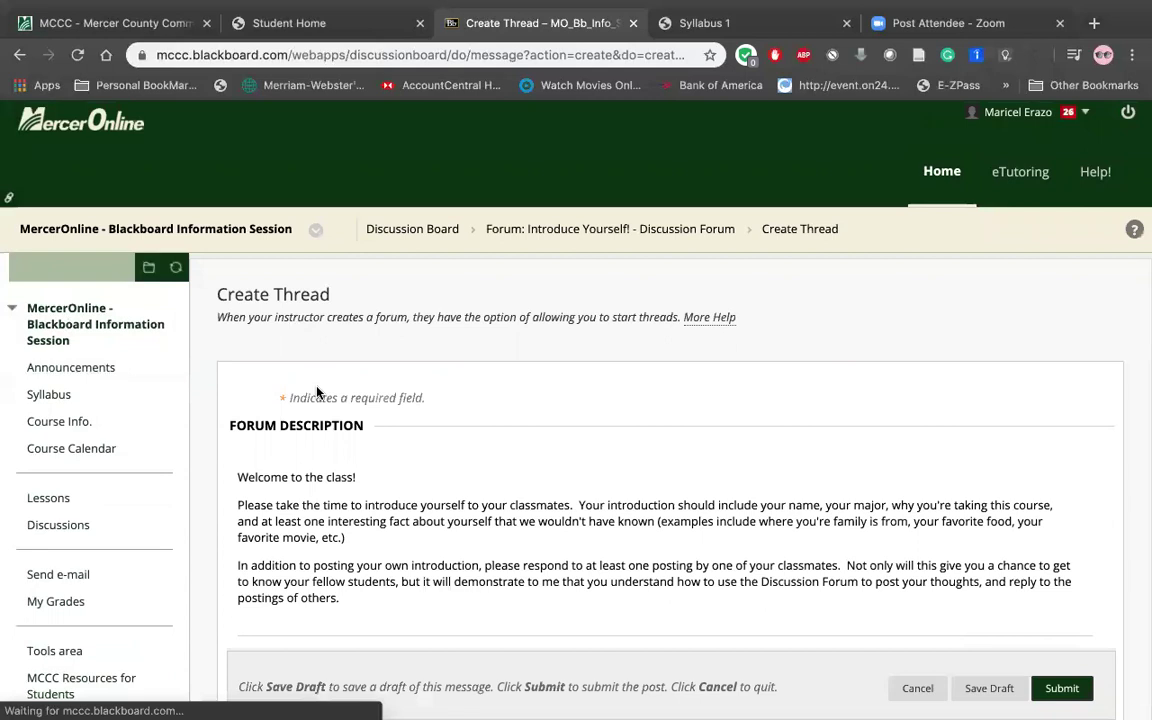
scroll(311, 347, up, 4)
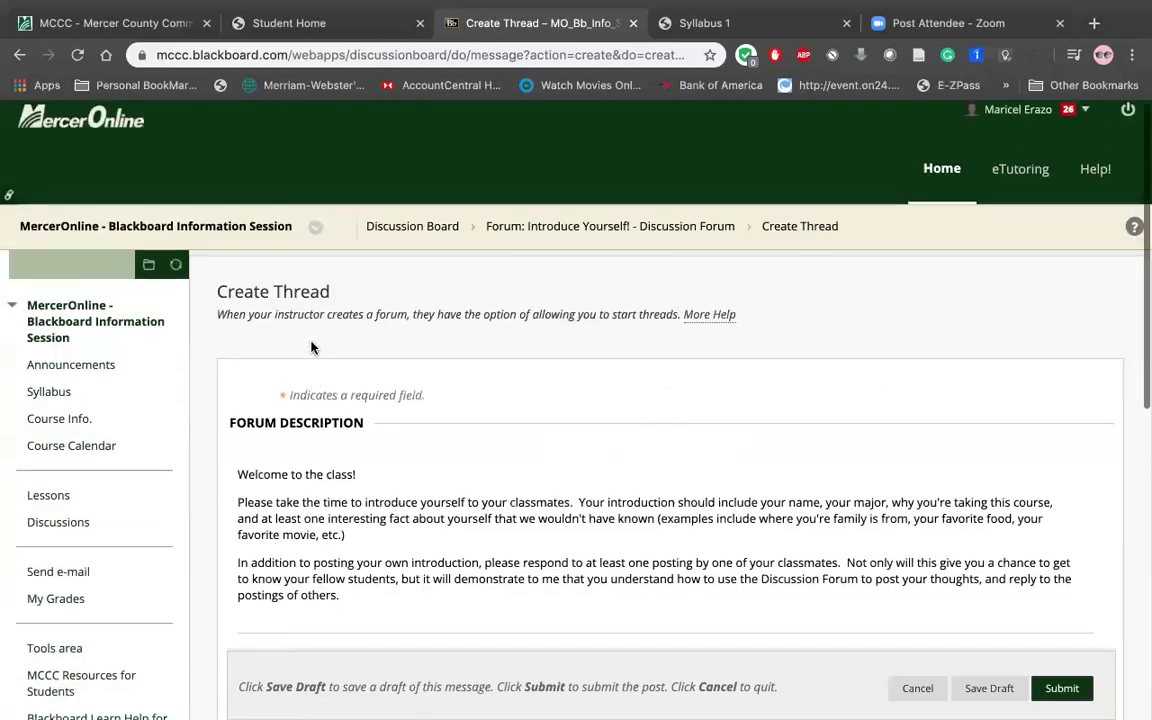
click(581, 231)
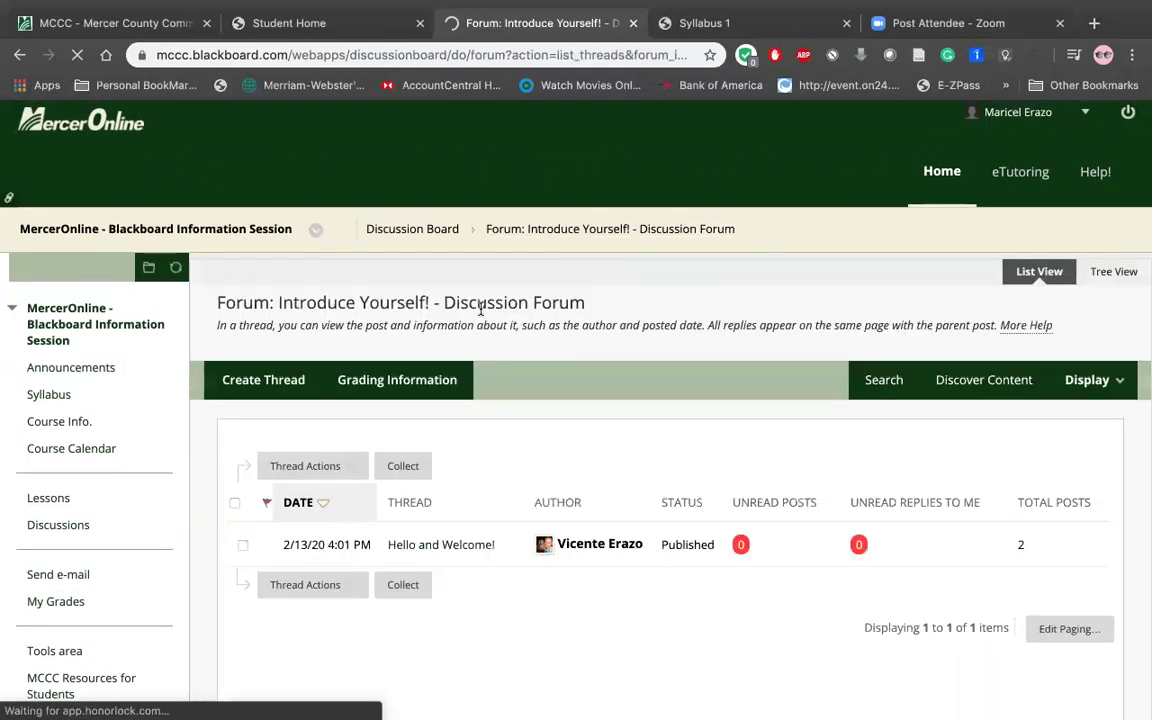
Open the course's Lessons page and look over its modules and reading assignment item.
click(50, 499)
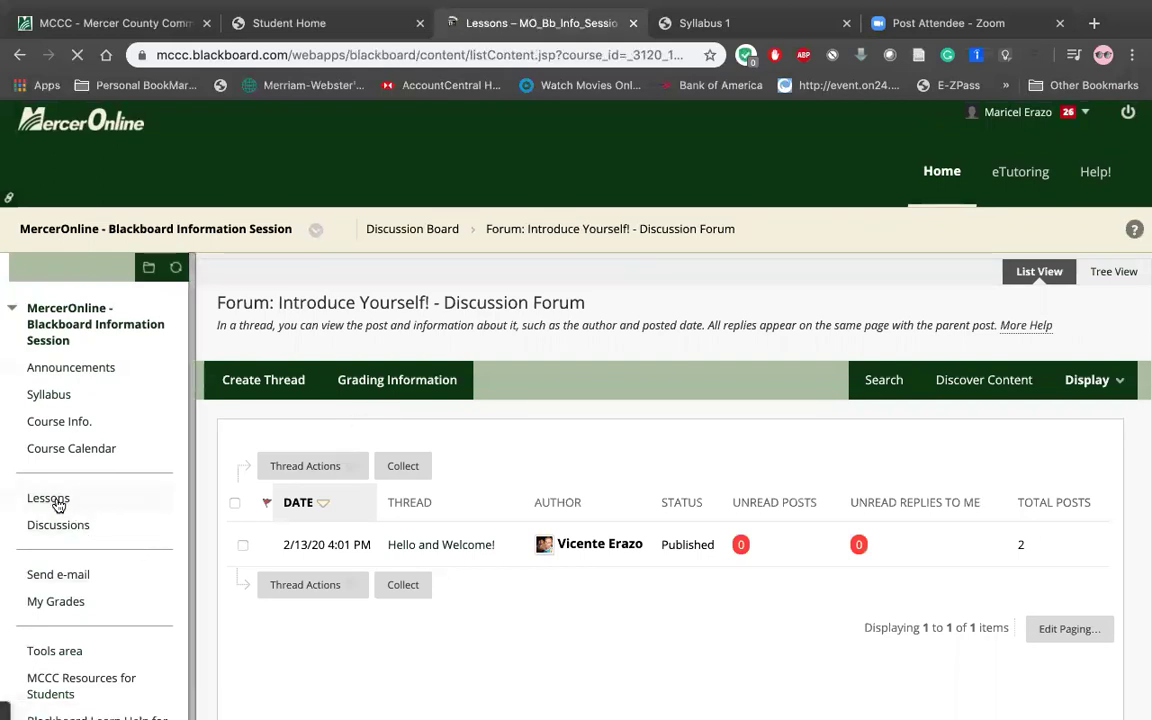
scroll(455, 607, down, 1)
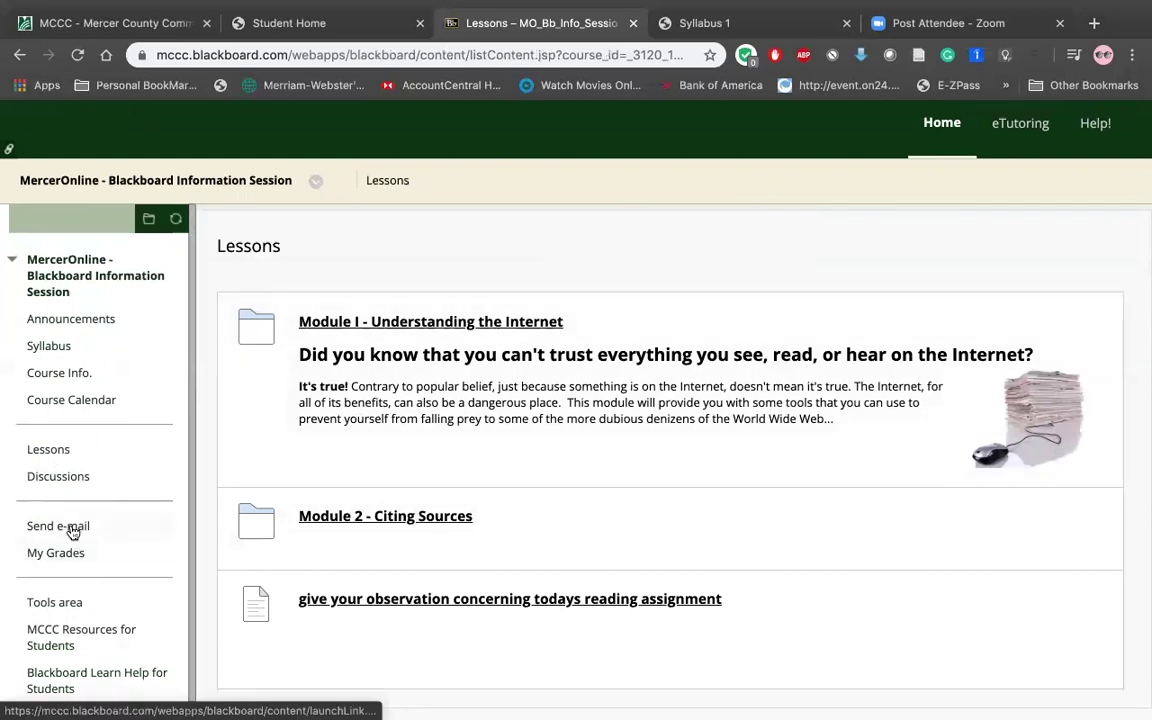
Open the course's Discussion Board briefly and go back to the Lessons page to see its modules.
click(58, 480)
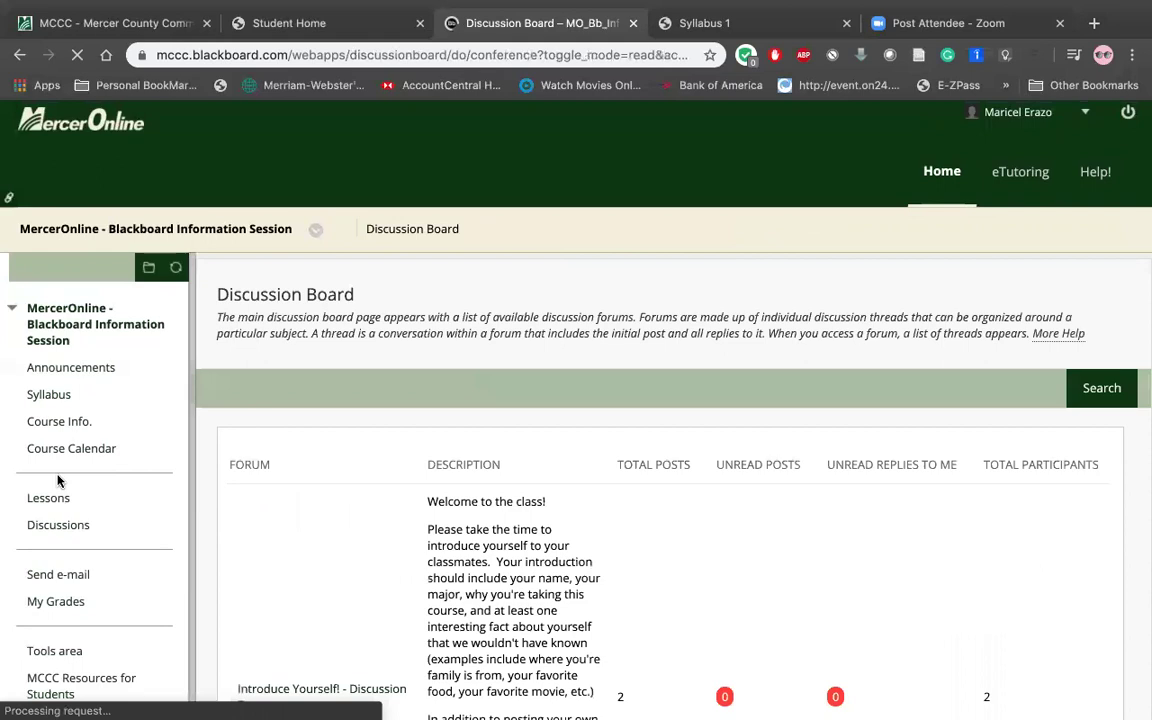
click(56, 500)
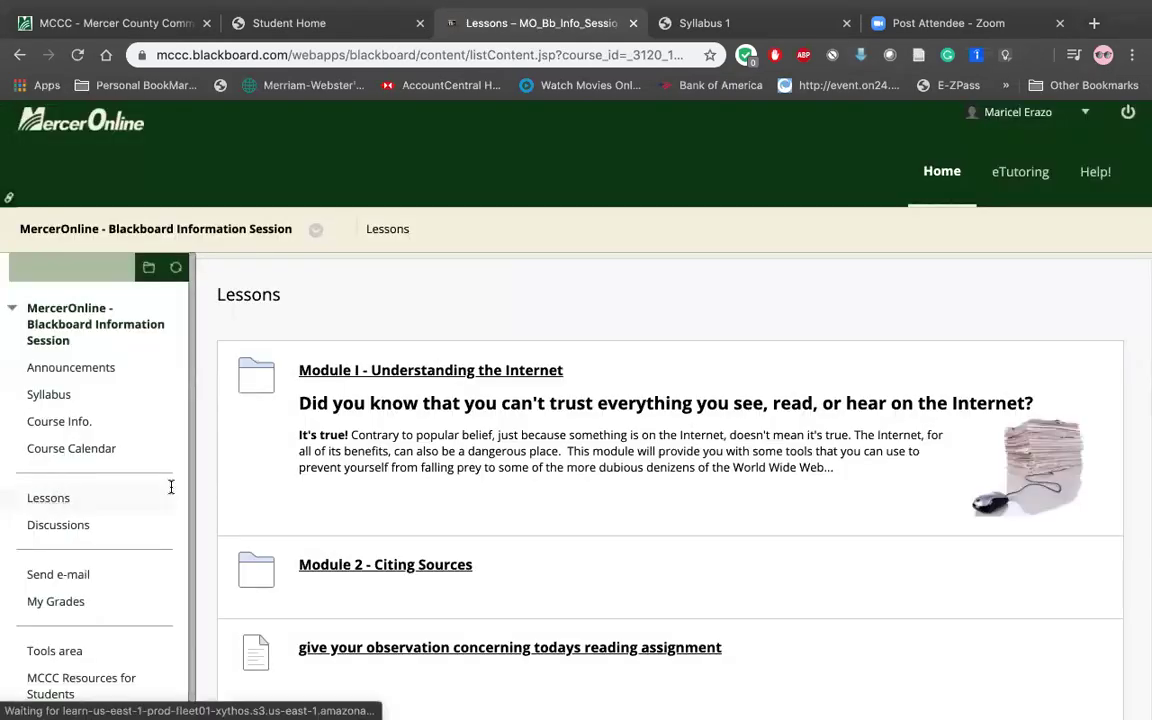
scroll(450, 513, down, 1)
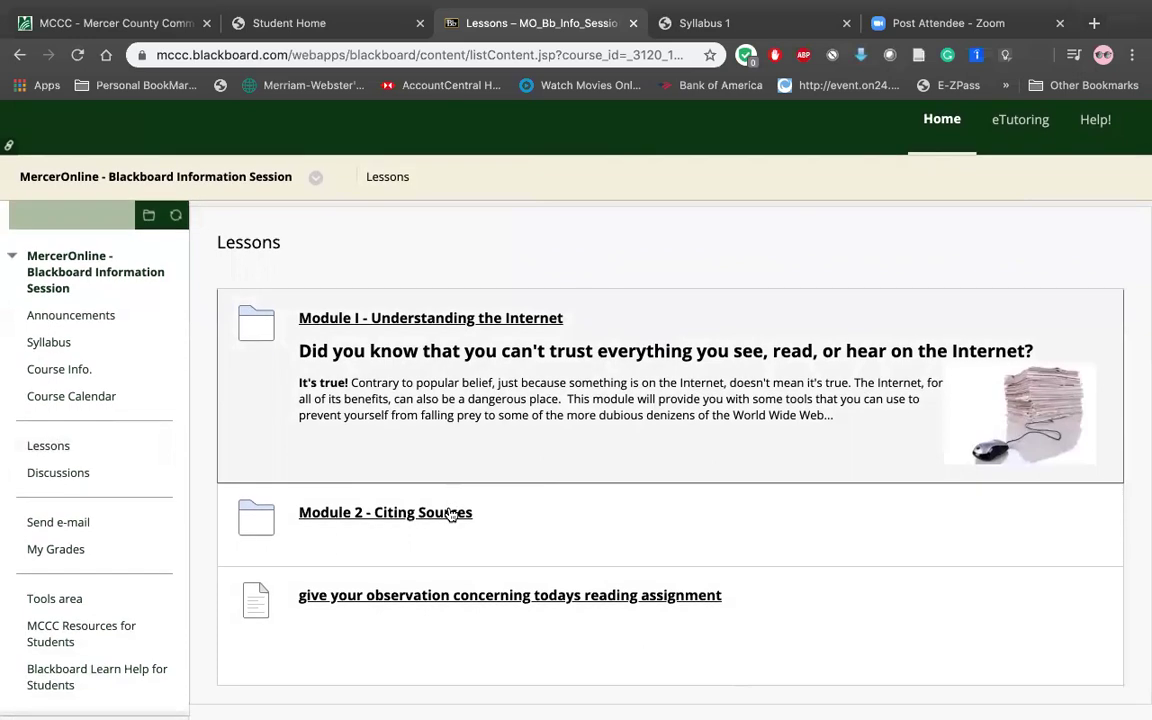
scroll(451, 513, up, 1)
scroll(486, 536, up, 1)
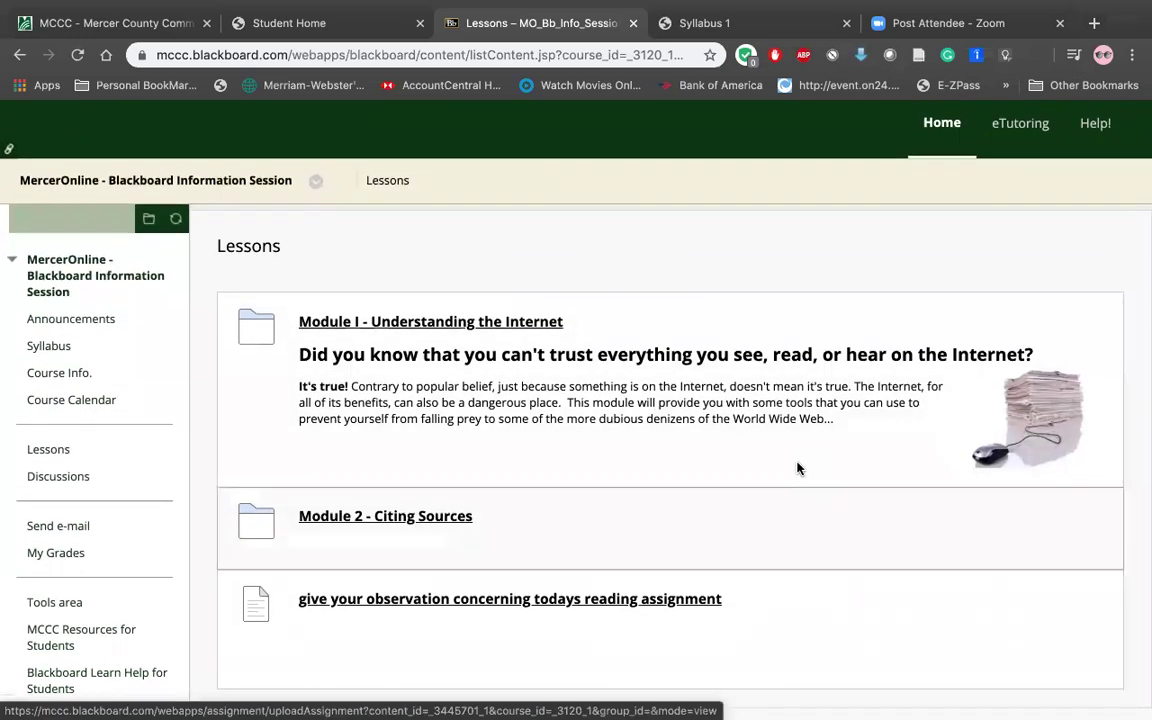
View the contents of the Module 2 - Citing Sources folder and return to the Lessons page.
scroll(684, 312, down, 1)
scroll(684, 312, up, 1)
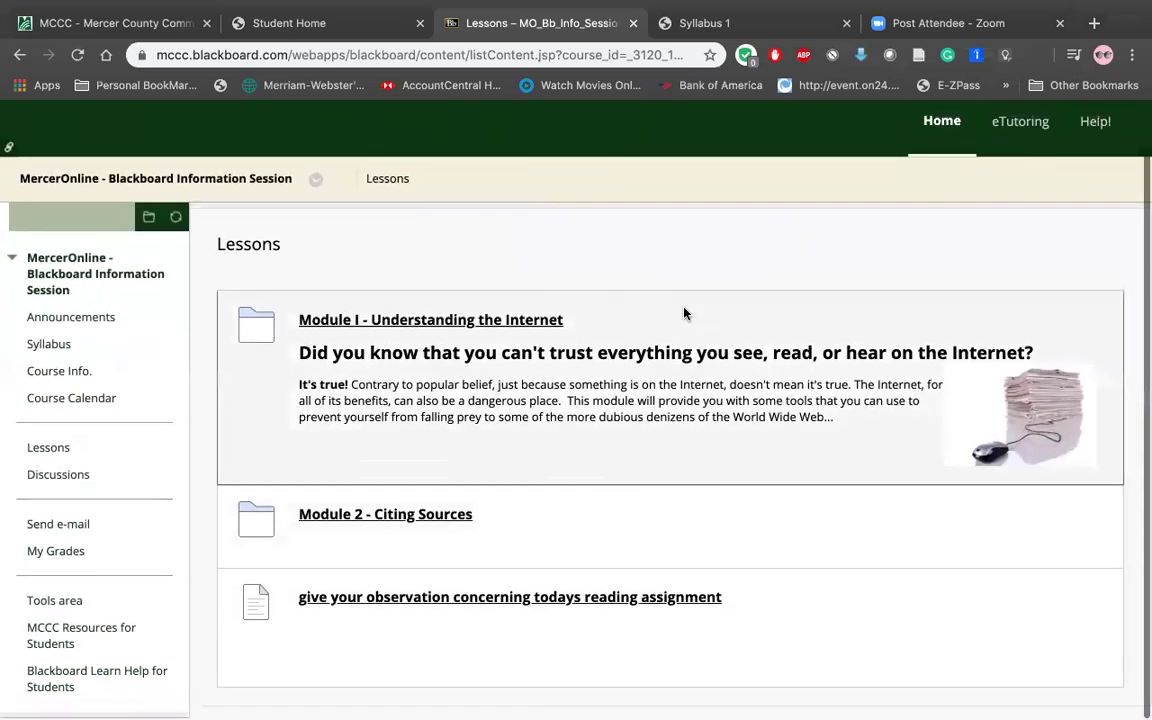
click(357, 517)
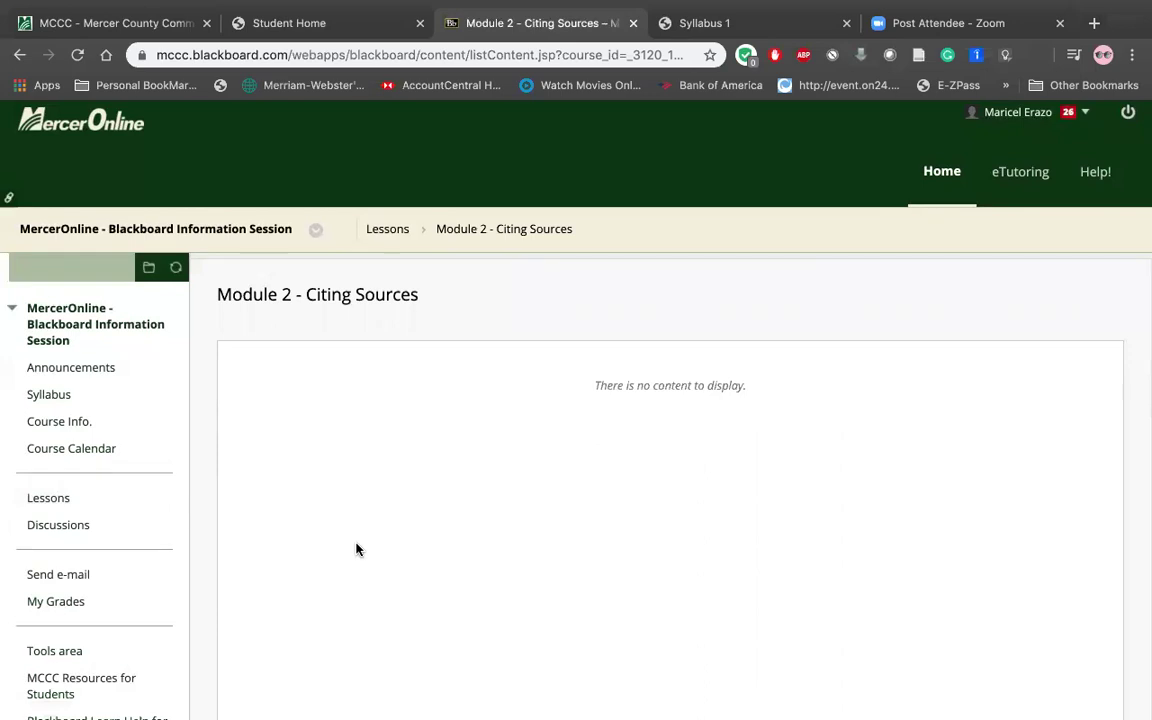
click(397, 231)
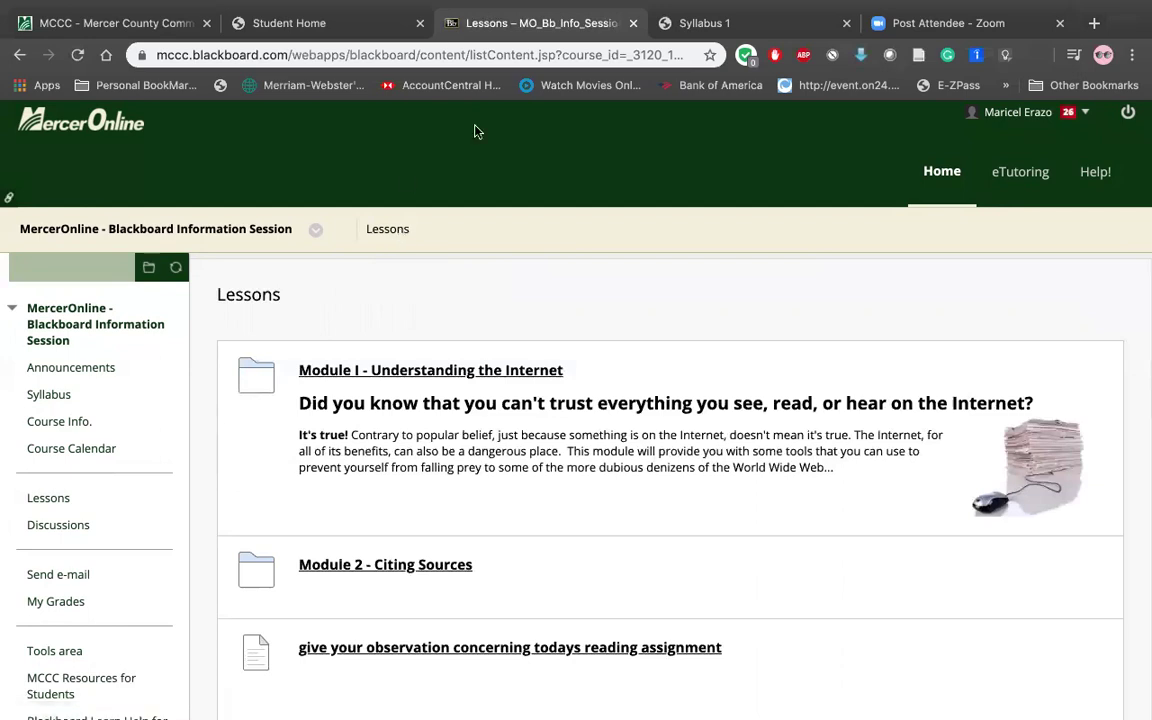
Open Module I - Understanding the Internet and look over its learning materials, meeting link, quiz, discussion and assignment.
click(467, 372)
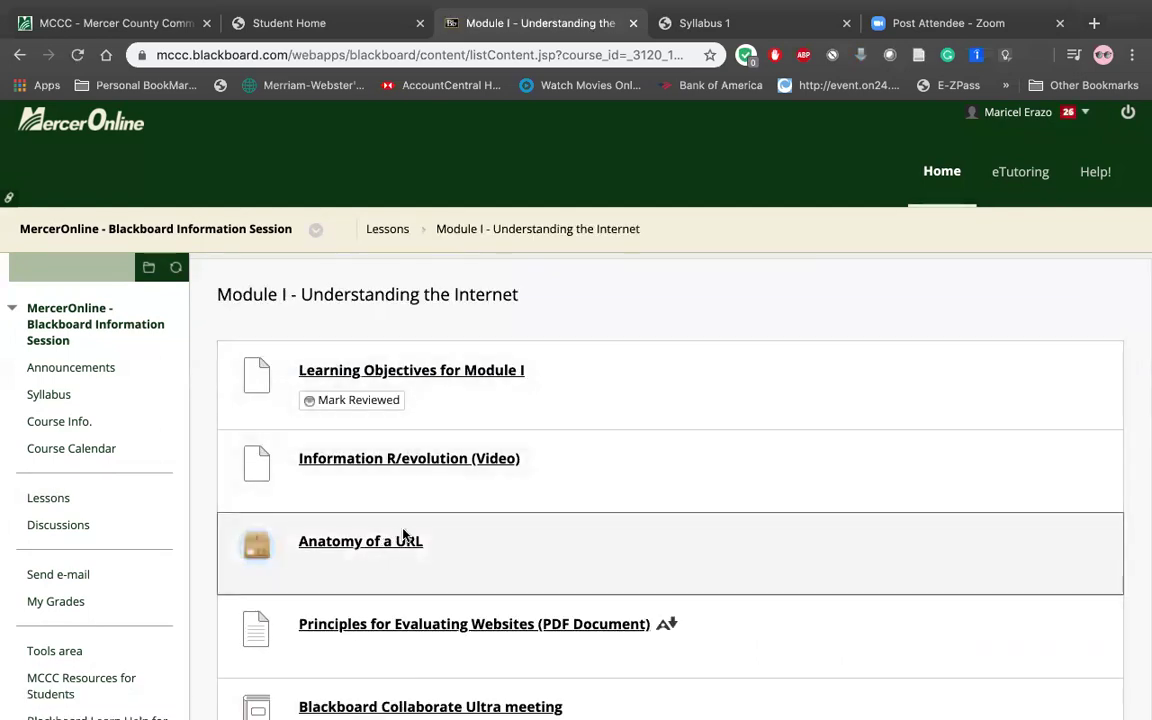
scroll(404, 534, down, 1)
scroll(404, 534, down, 1)
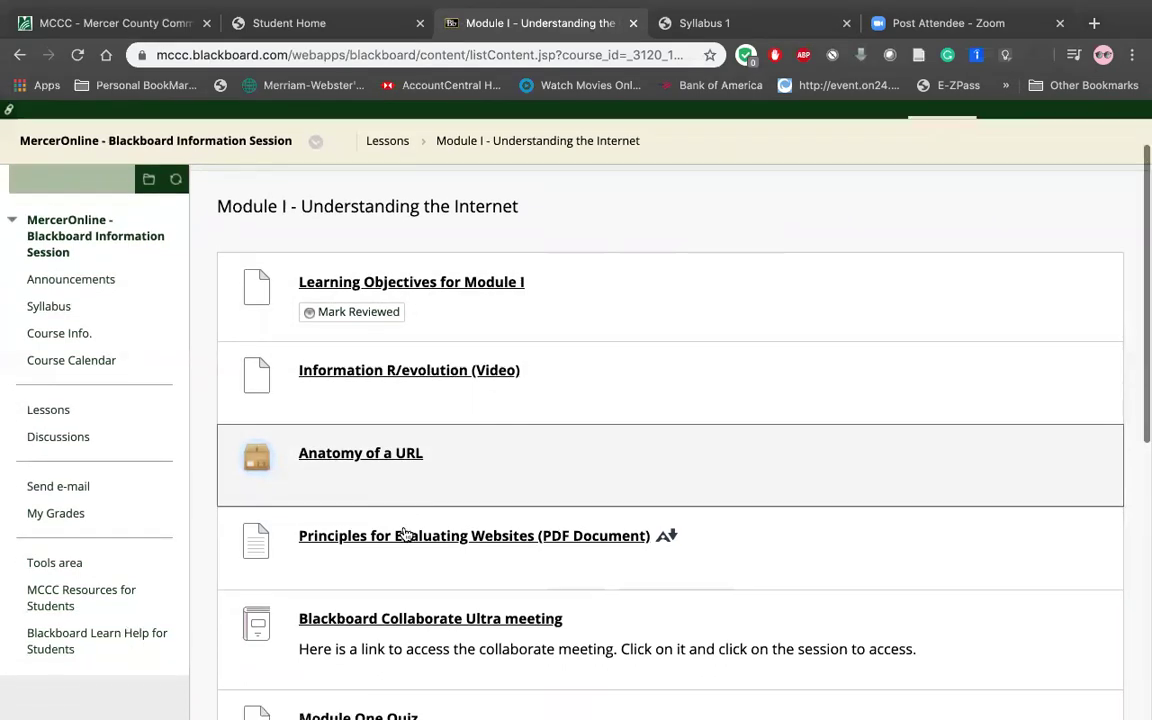
scroll(404, 534, down, 2)
scroll(404, 534, down, 1)
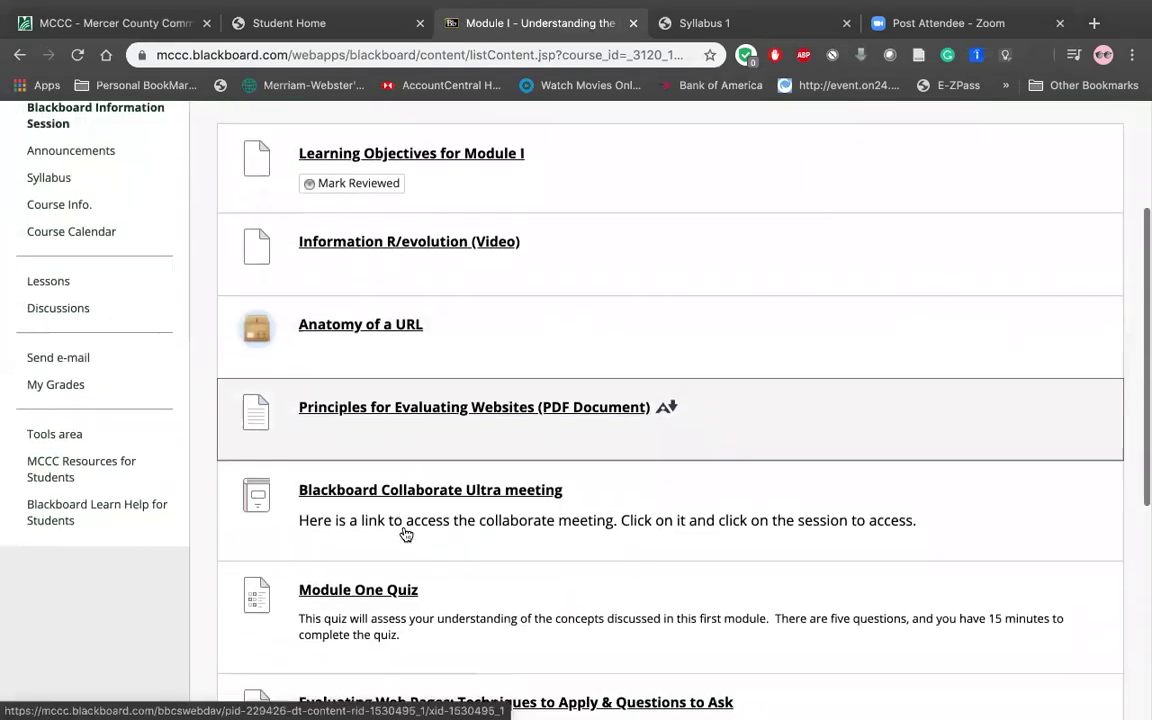
scroll(404, 534, down, 2)
scroll(389, 512, down, 1)
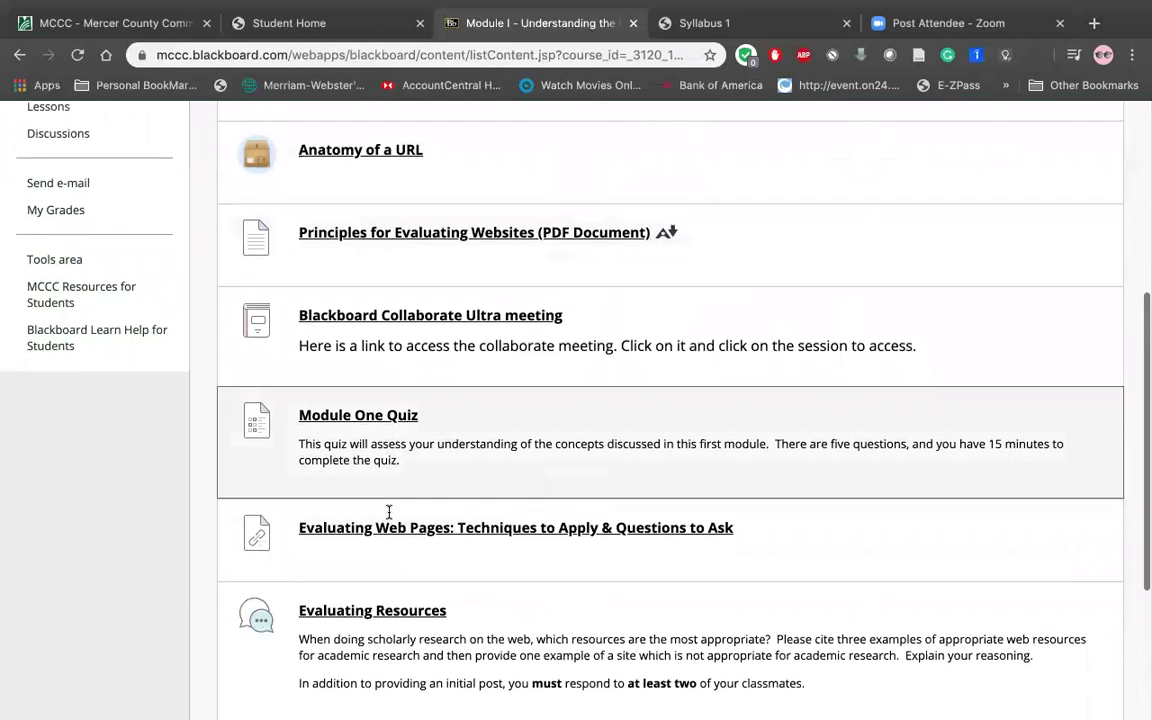
scroll(389, 512, down, 2)
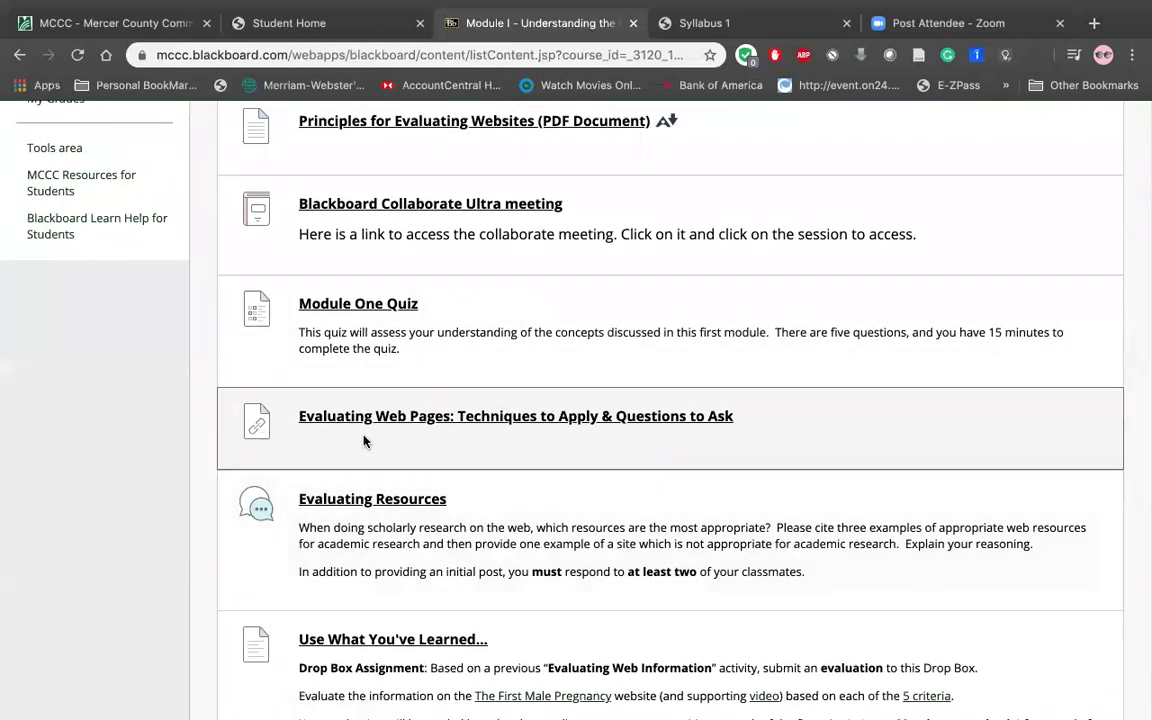
scroll(364, 441, down, 1)
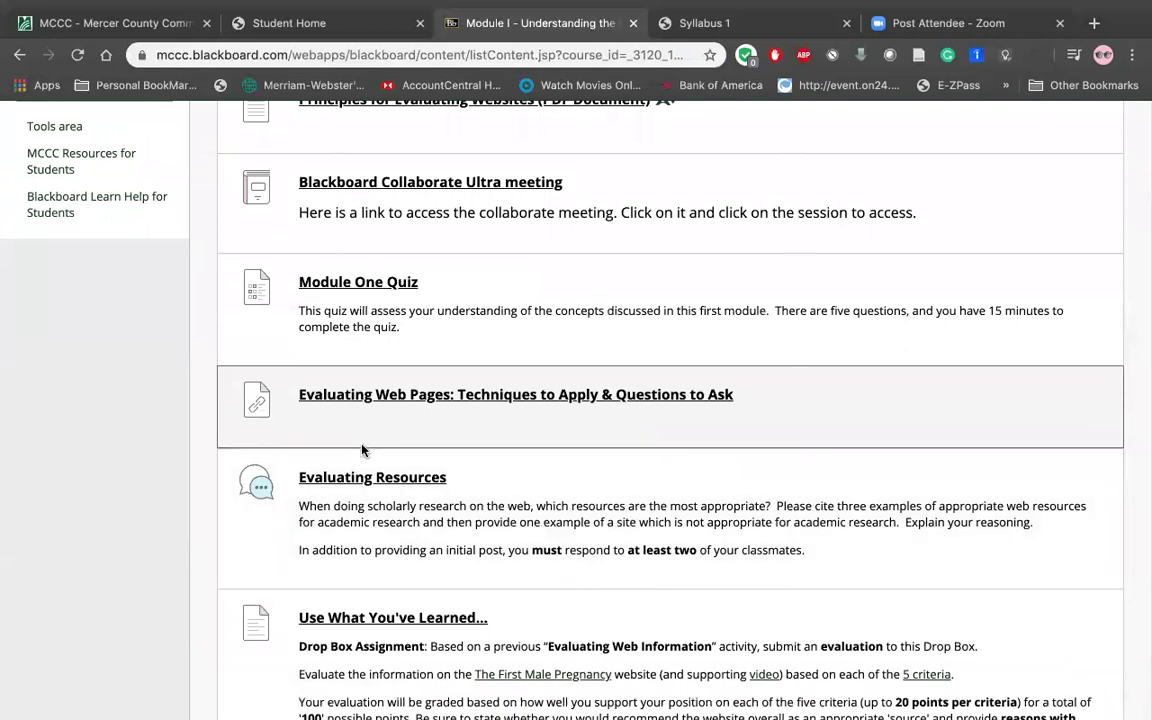
Open the Module One Quiz, review its test instructions, and cancel out without beginning the attempt.
click(343, 283)
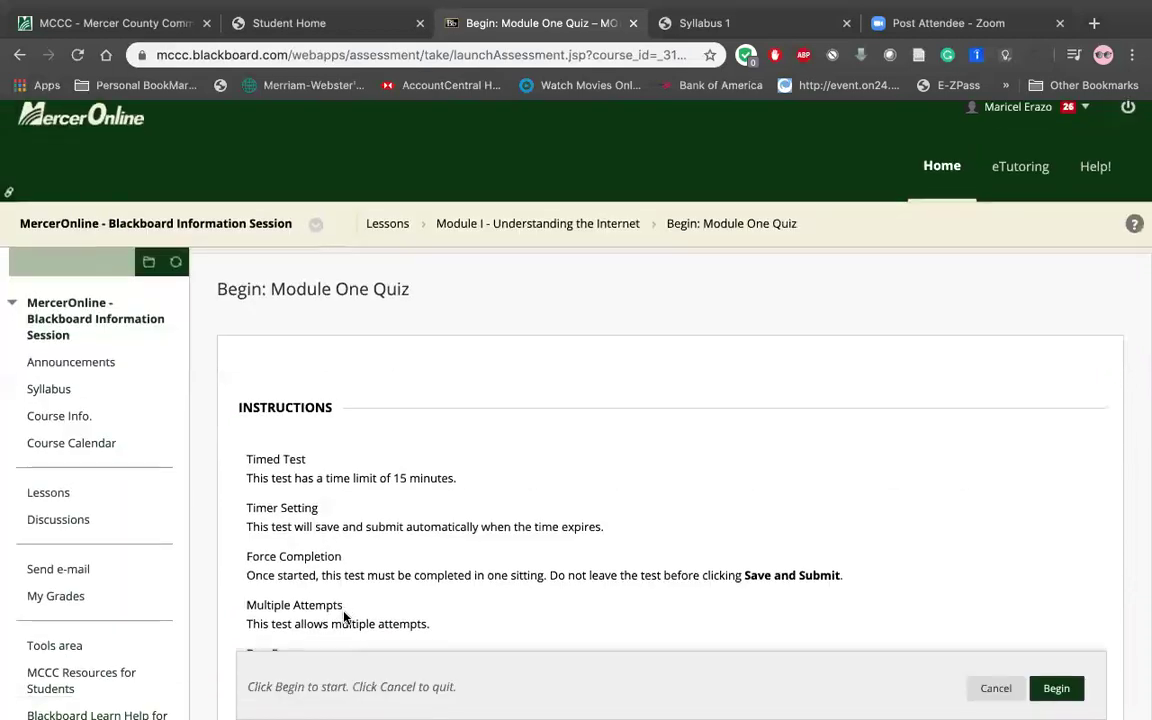
scroll(343, 617, down, 2)
scroll(343, 617, down, 1)
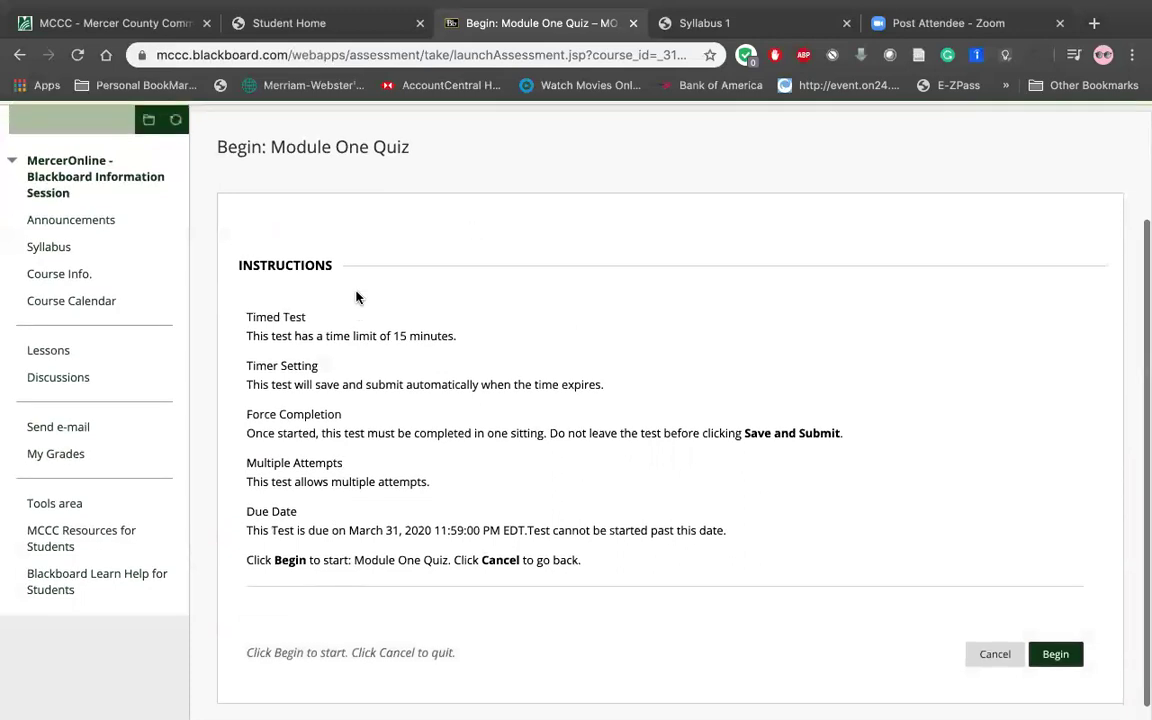
scroll(357, 298, up, 1)
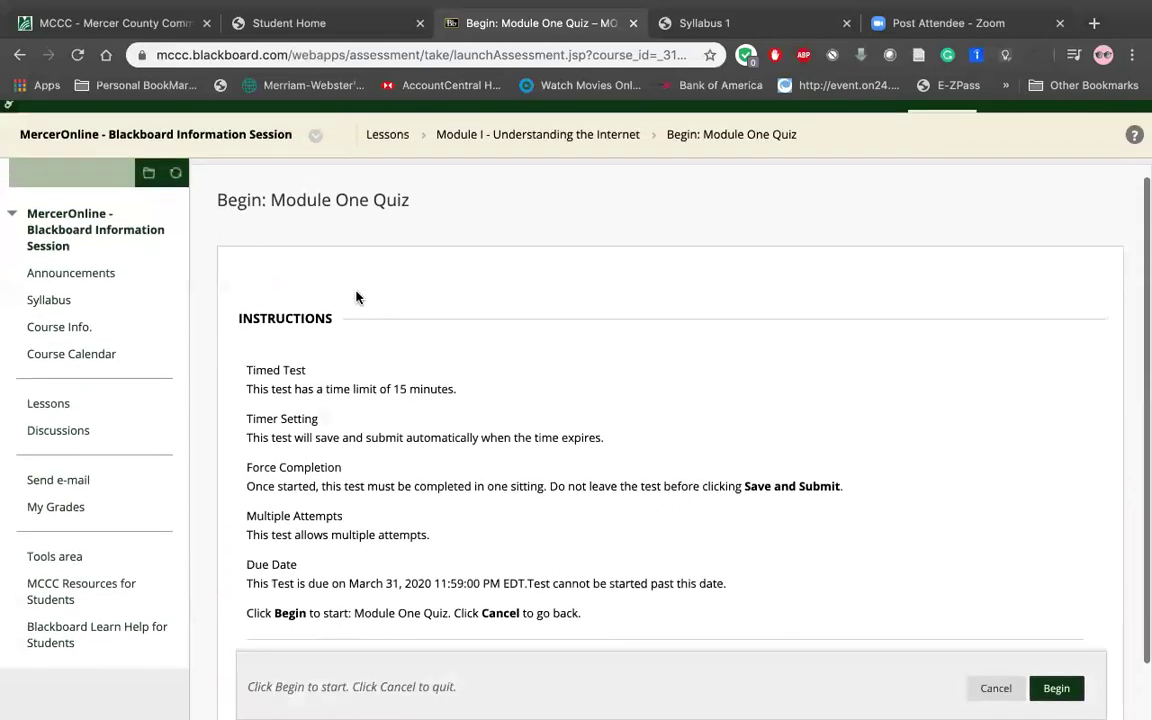
click(997, 690)
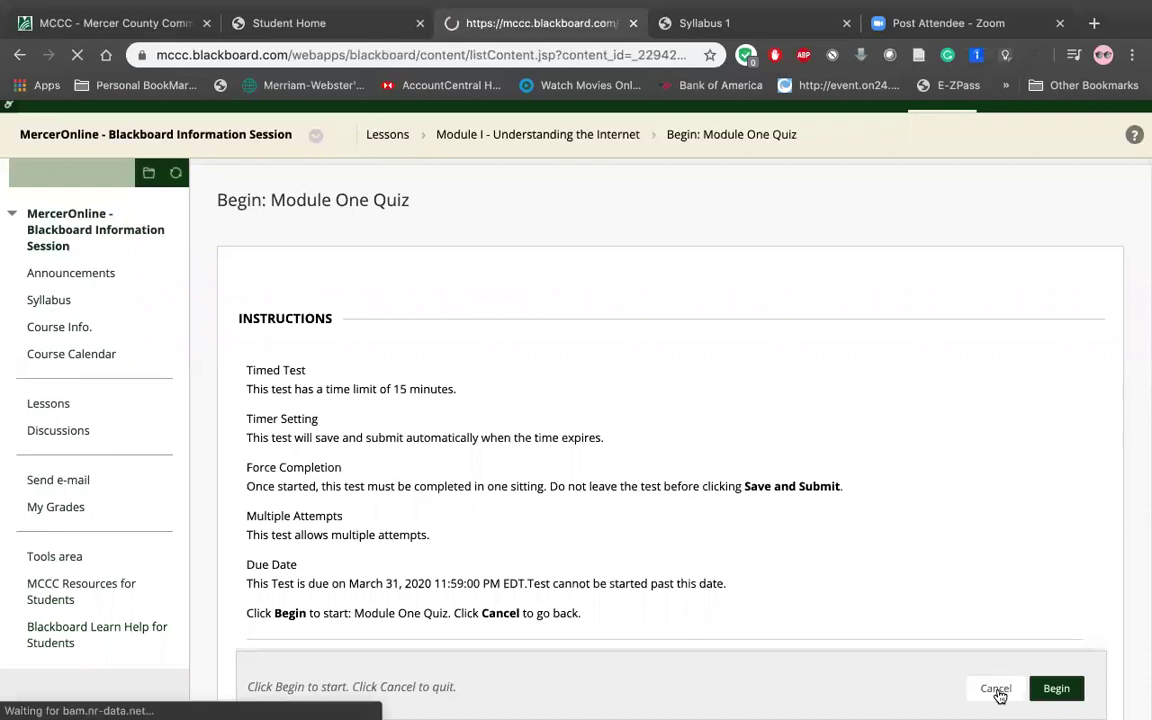
Open the Use What You've Learned... assignment and read its due date, points possible and drop box instructions.
scroll(761, 540, down, 7)
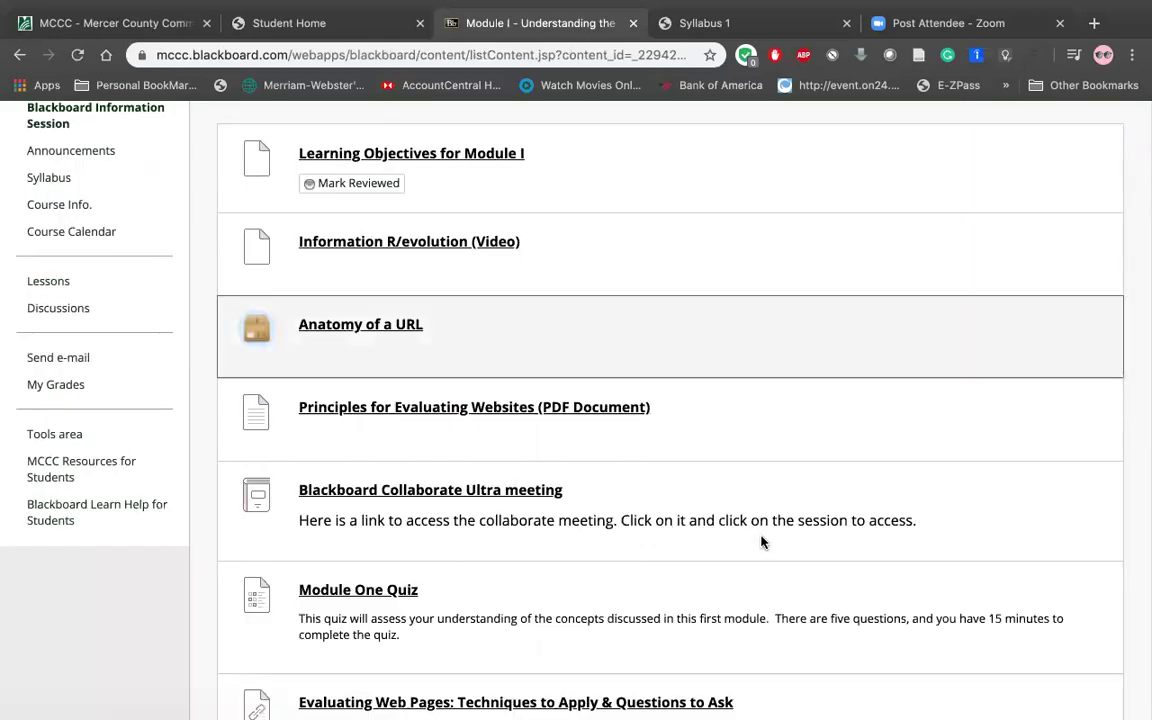
click(430, 500)
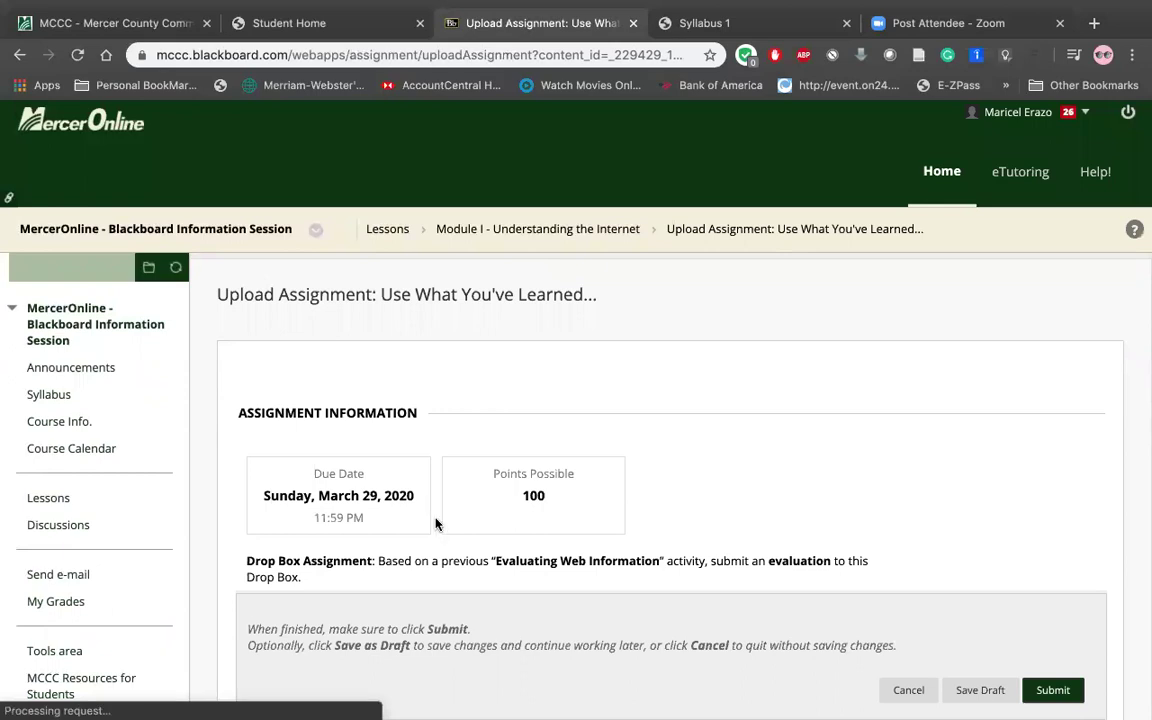
scroll(442, 574, down, 1)
scroll(441, 573, down, 2)
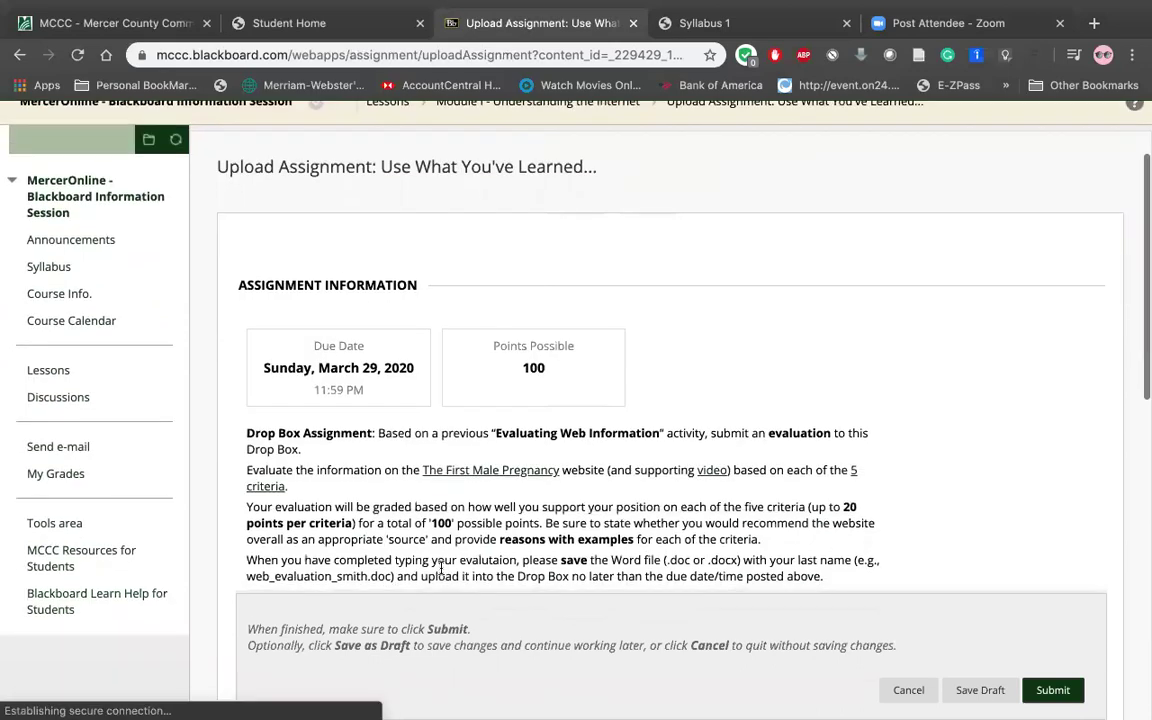
scroll(441, 567, down, 1)
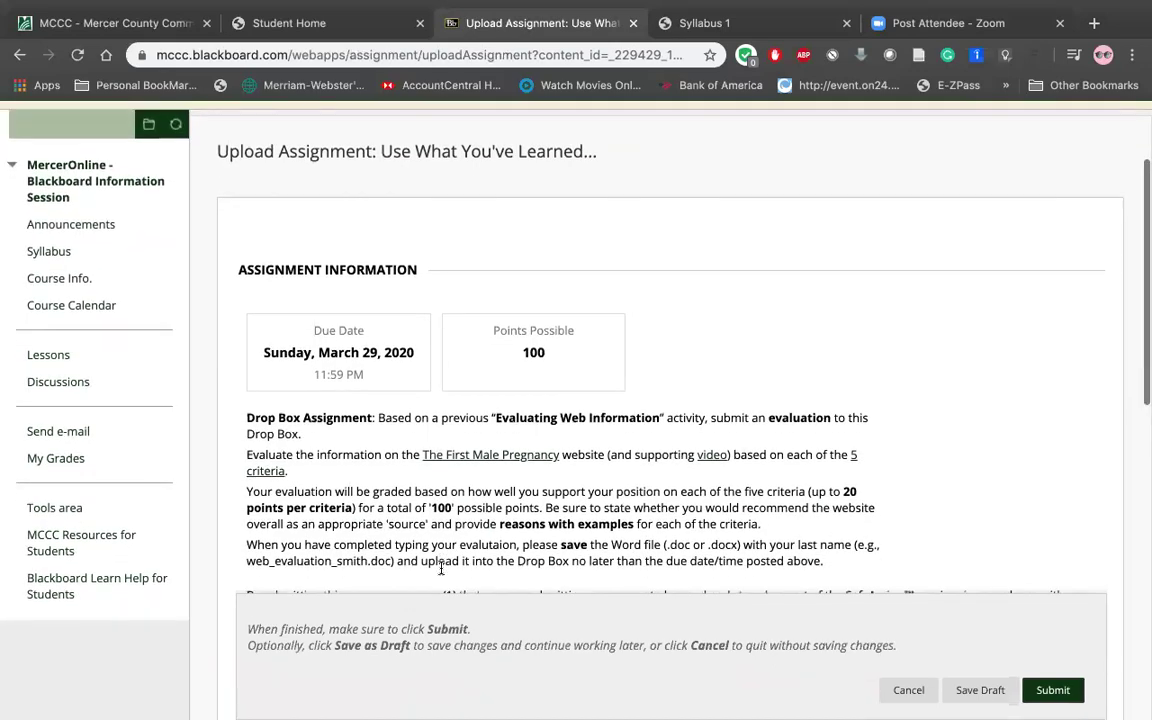
scroll(441, 570, up, 2)
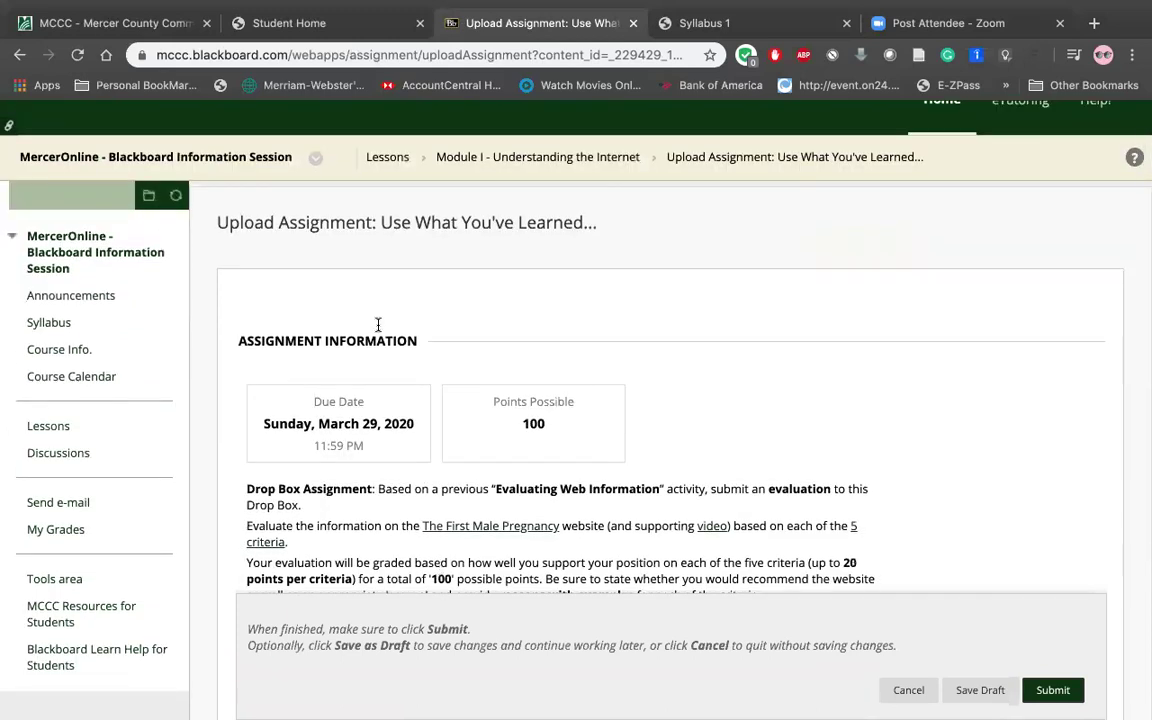
scroll(383, 395, down, 1)
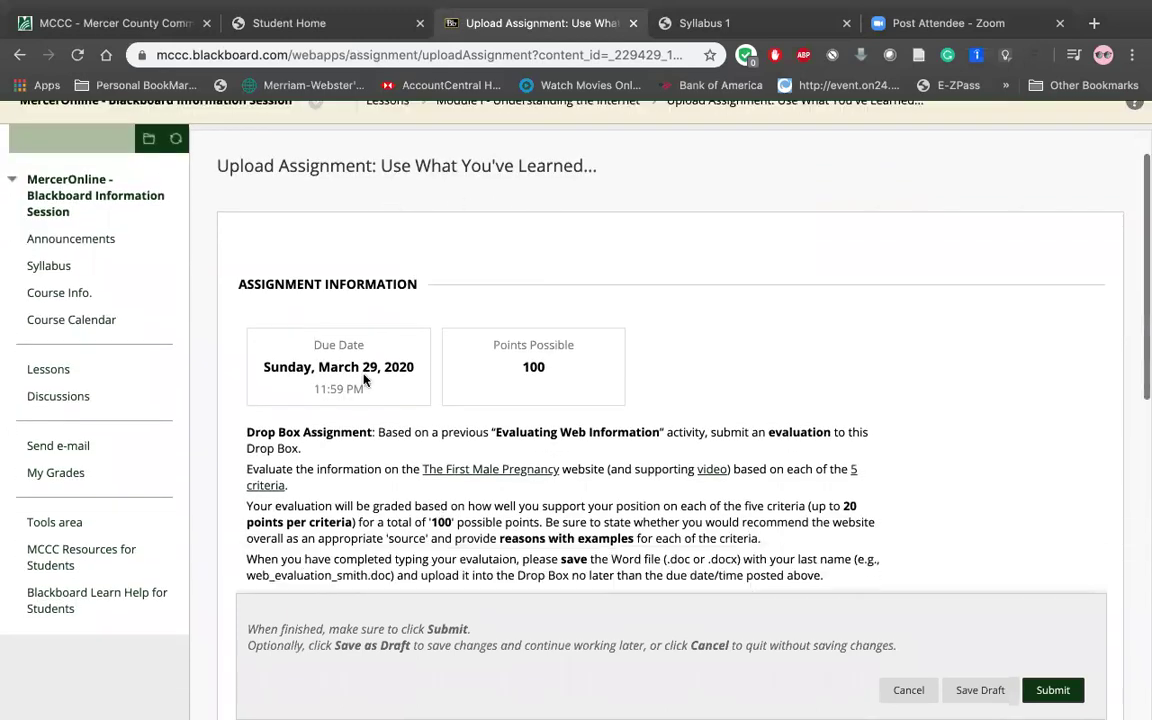
scroll(439, 512, down, 1)
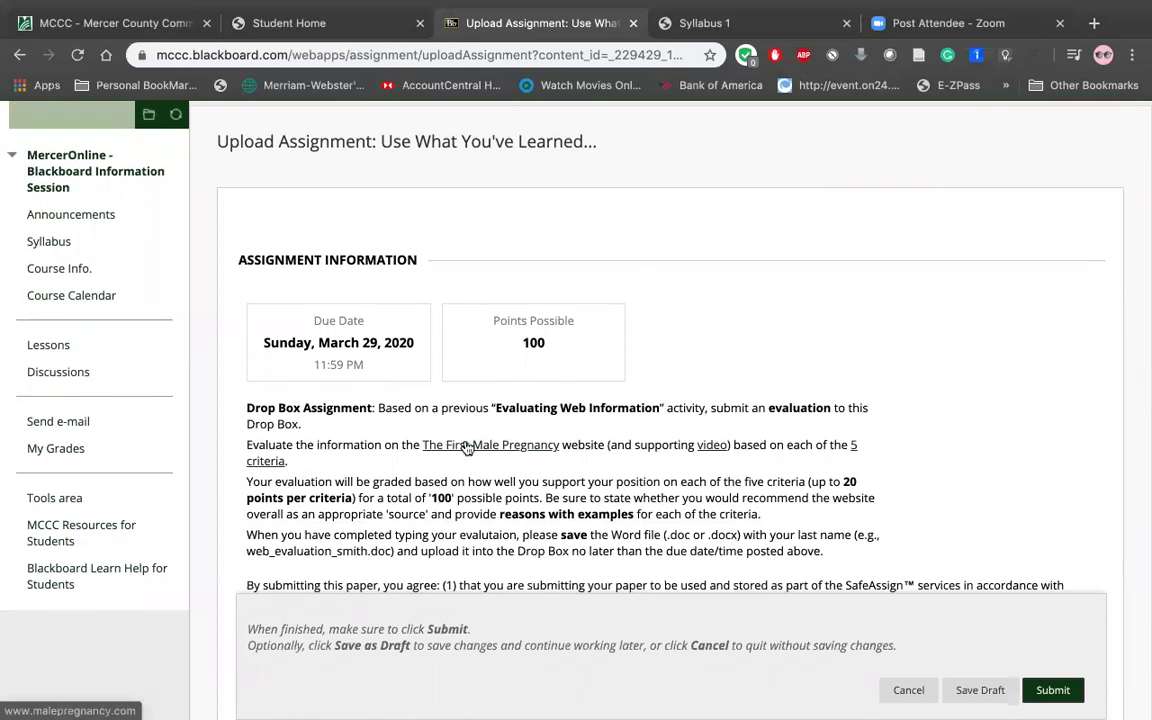
scroll(466, 449, down, 2)
scroll(466, 449, down, 2)
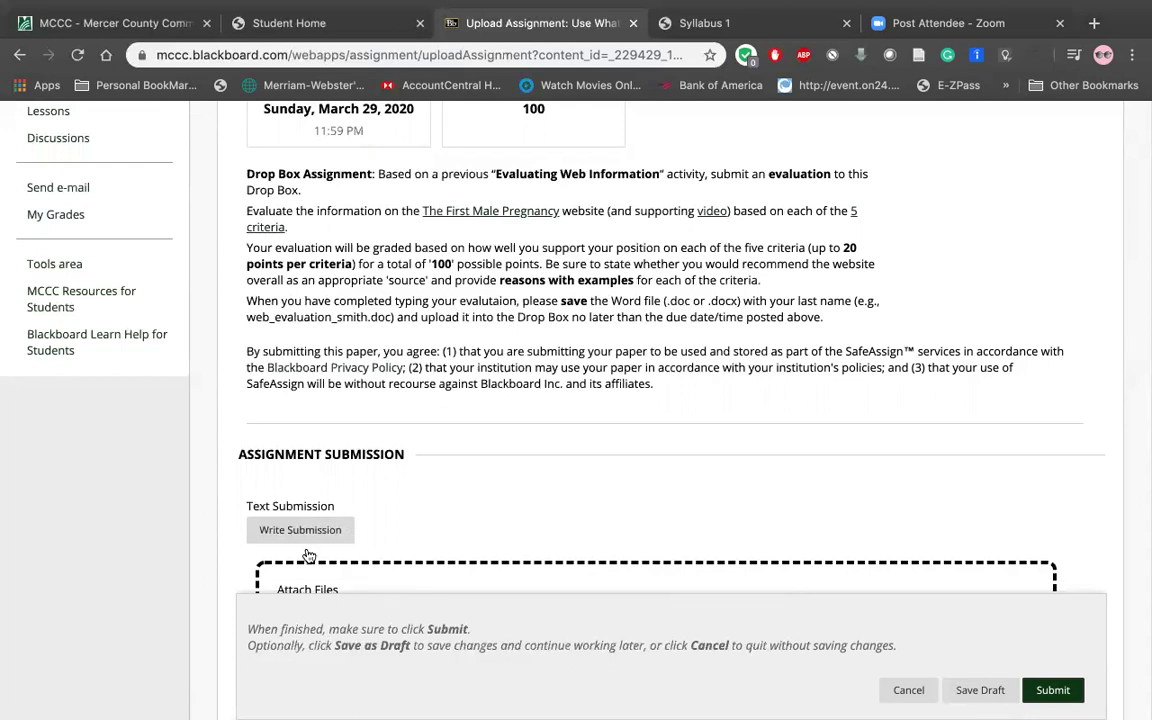
Bring up the file chooser for attaching a file from the computer, and close it without choosing a file.
scroll(350, 522, down, 3)
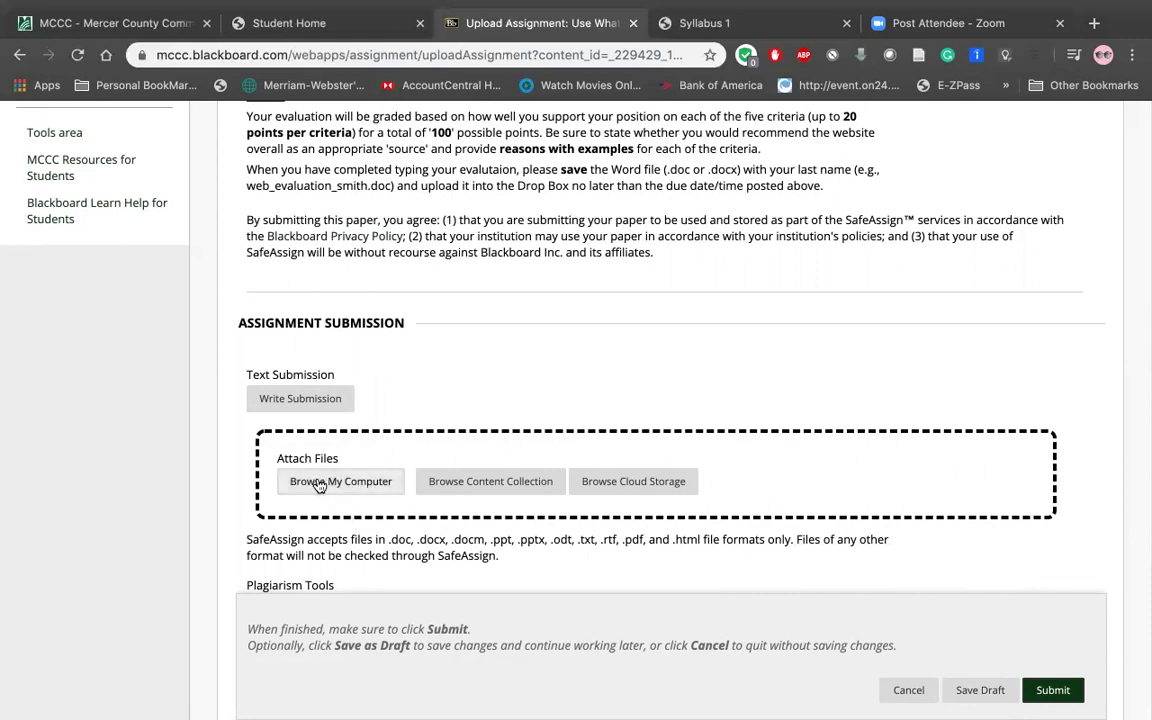
click(319, 483)
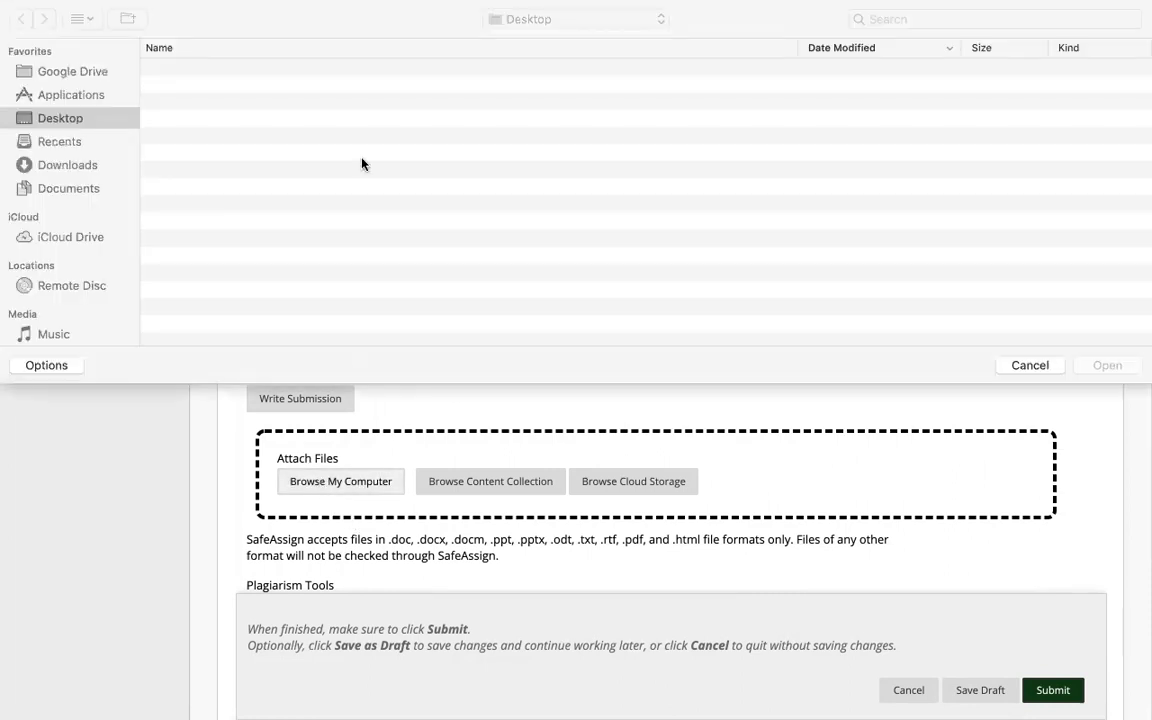
click(1029, 365)
Agree to submit the paper to the Global Reference Database, and look over the comments and submission options.
scroll(330, 480, down, 4)
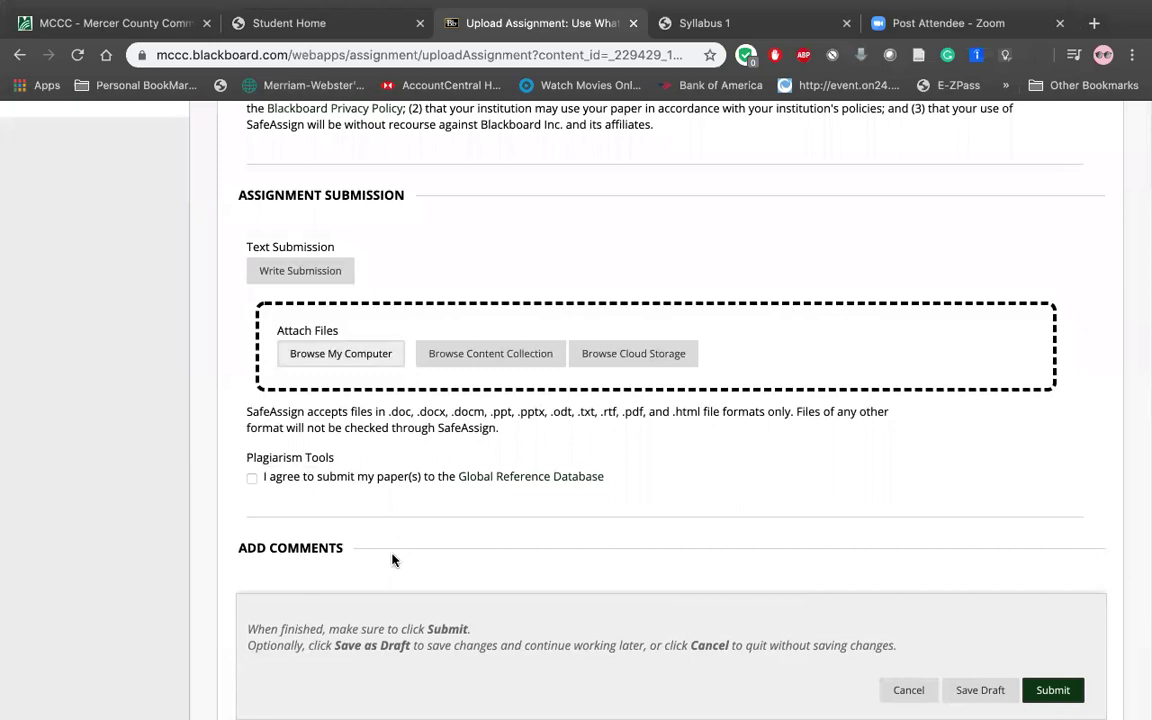
click(251, 480)
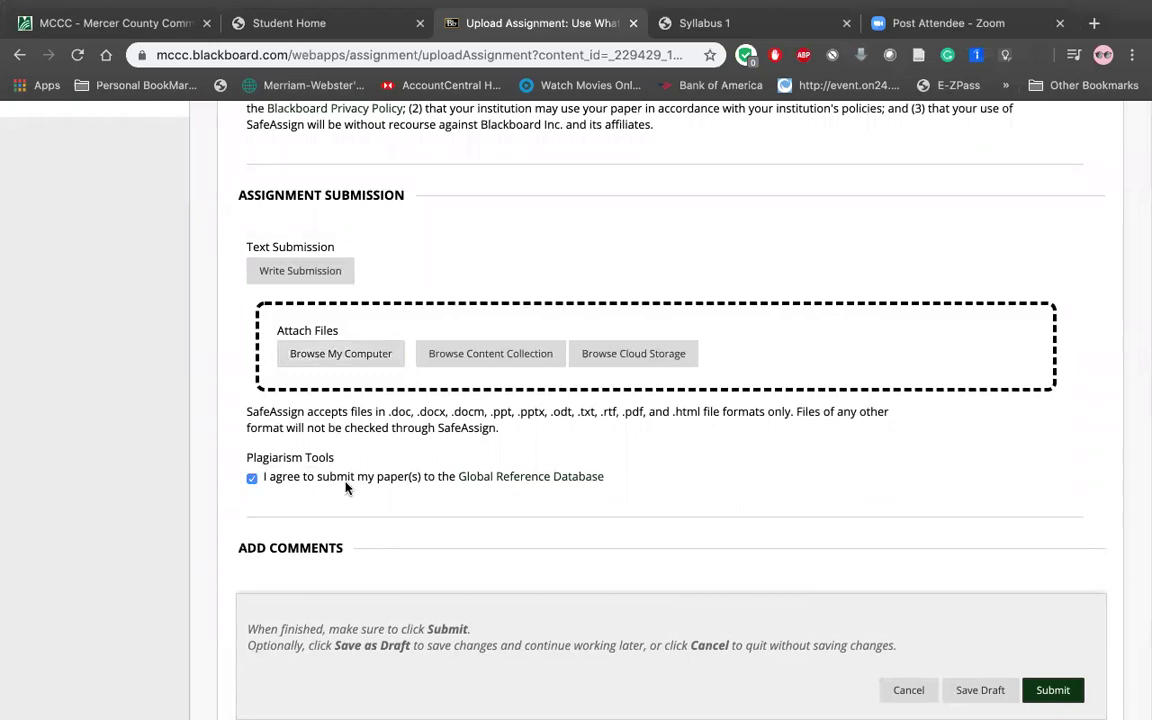
scroll(489, 490, down, 2)
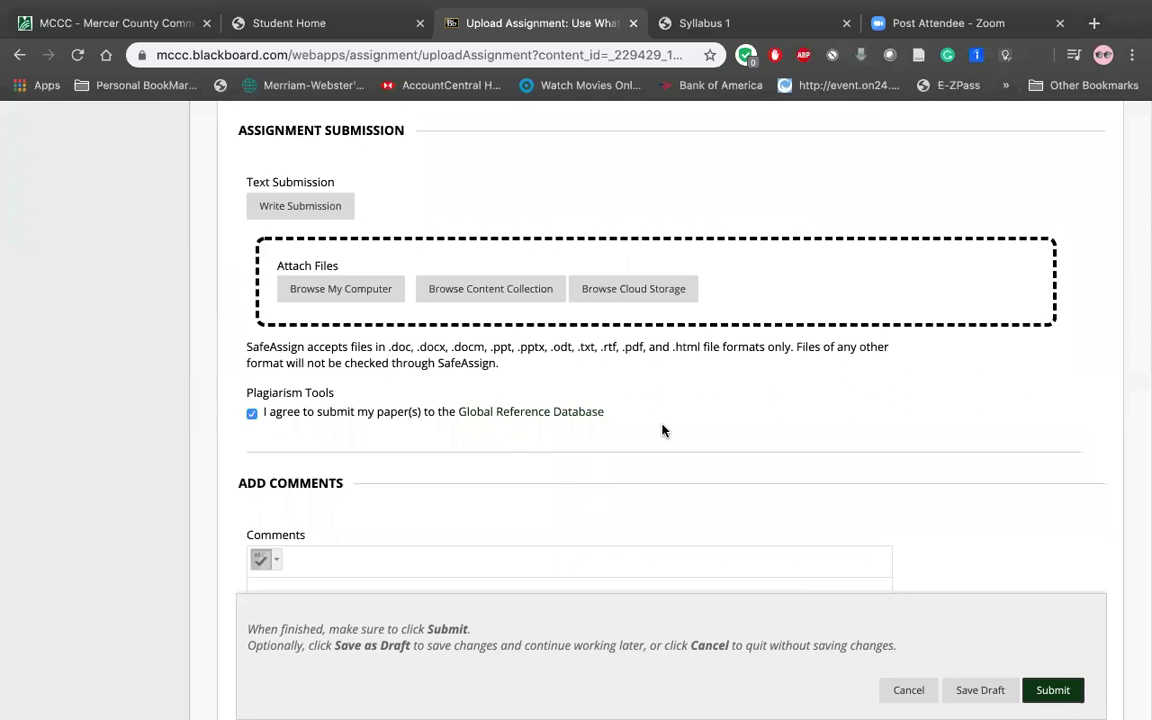
scroll(672, 455, down, 2)
scroll(600, 450, down, 2)
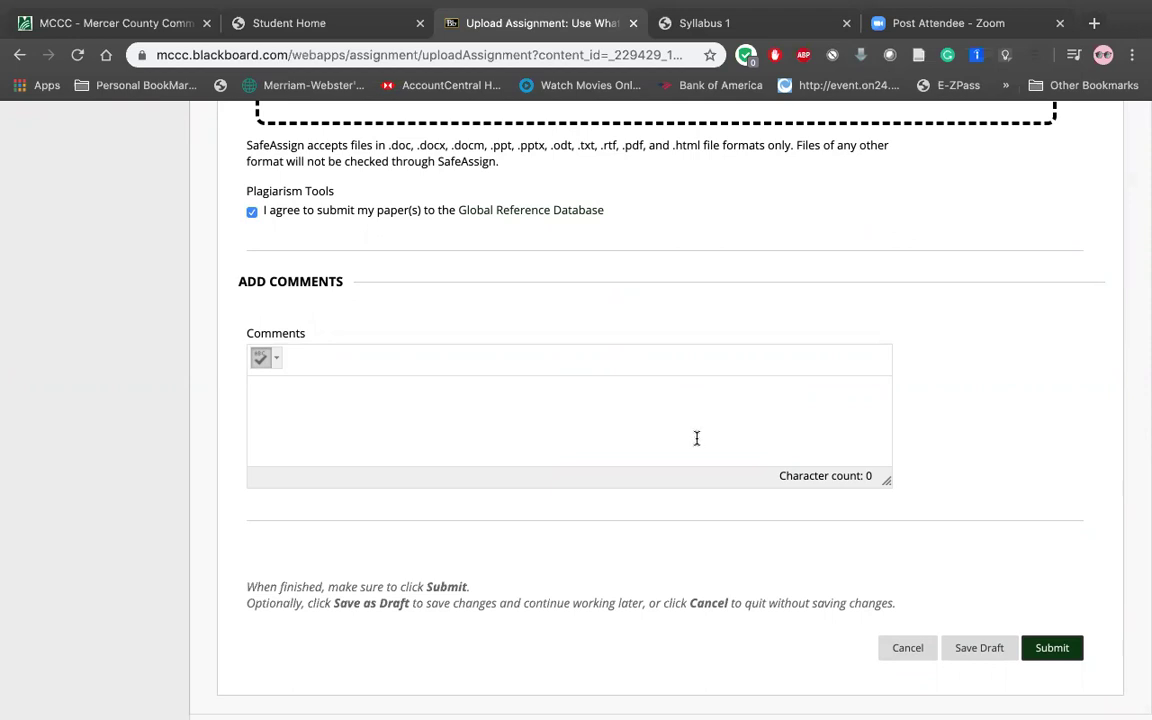
scroll(880, 600, down, 1)
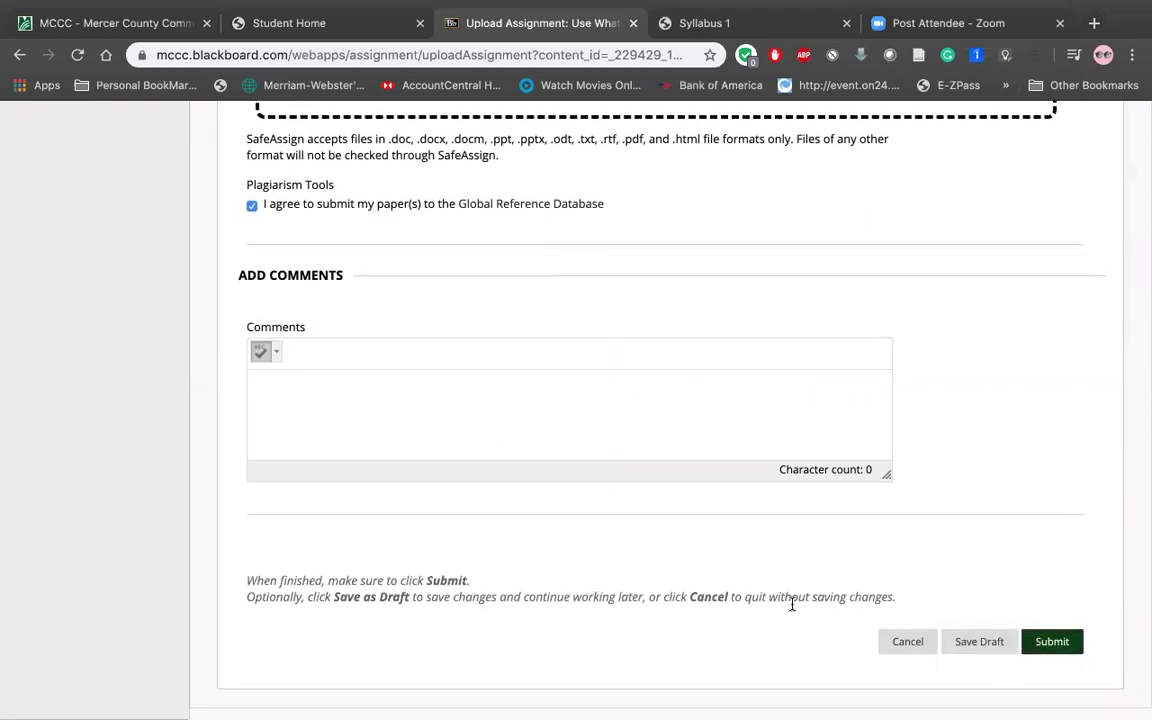
Review the assignment page back to its start and cancel the submission to return to Module I.
scroll(792, 604, up, 5)
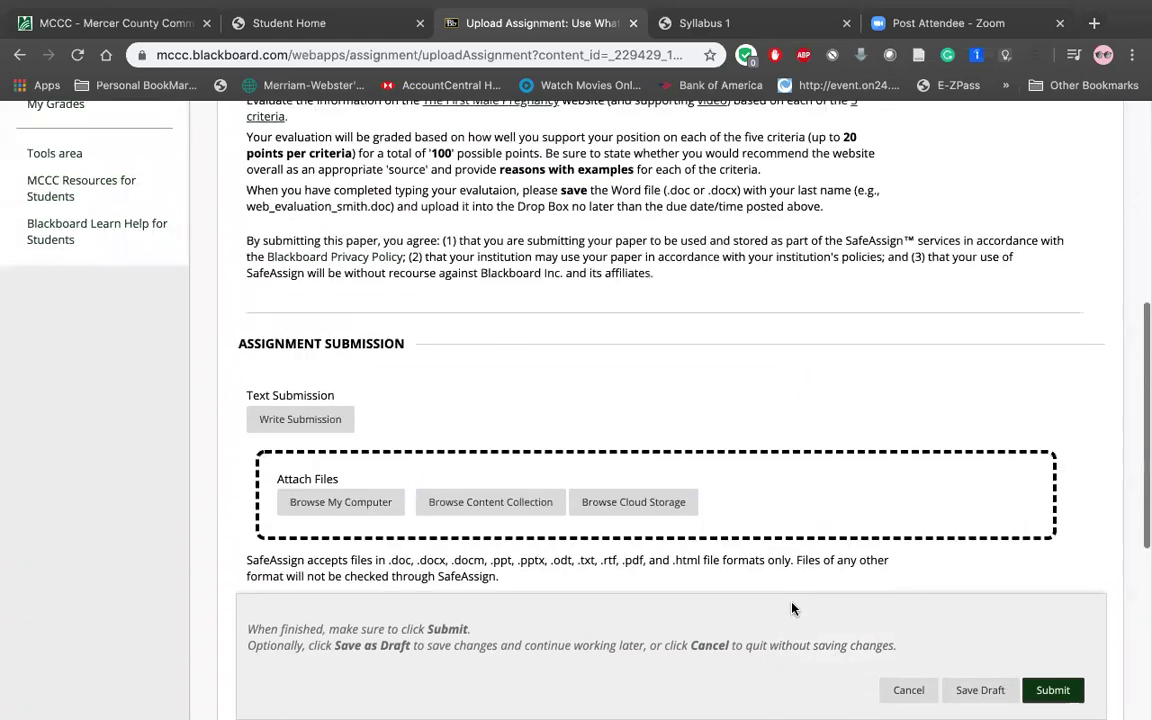
scroll(792, 608, up, 5)
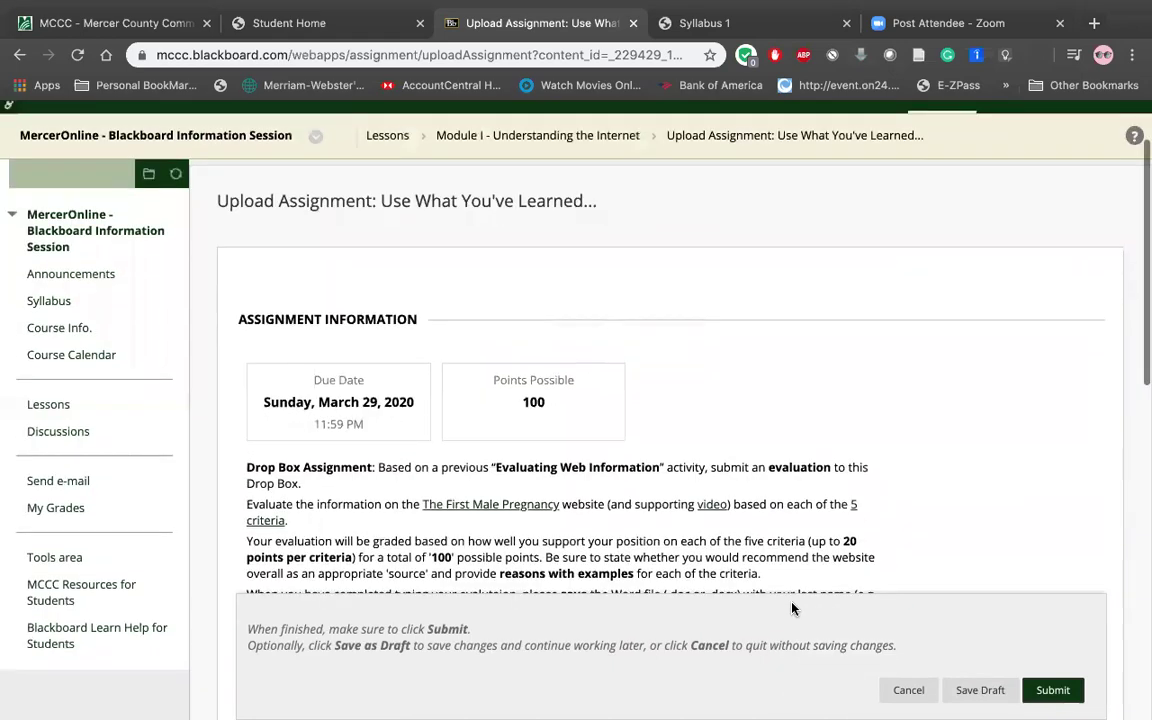
click(906, 690)
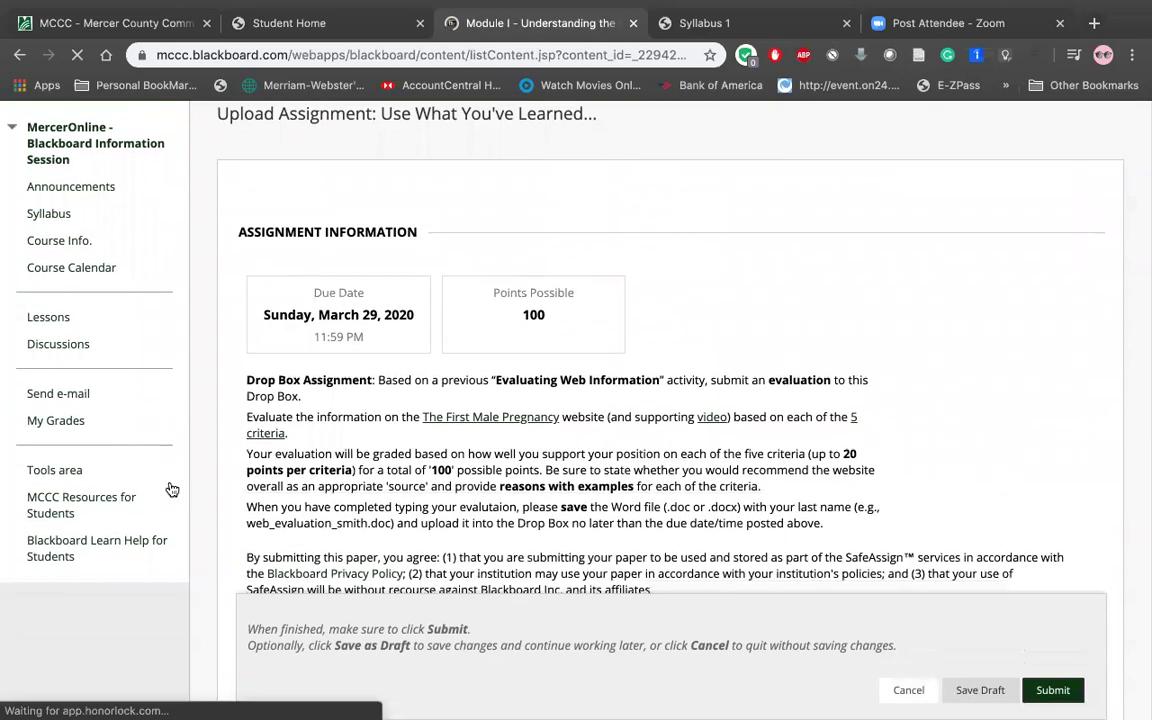
Open the course's Tools area and bring up the Blackboard Collaborate Ultra sessions.
scroll(225, 489, down, 3)
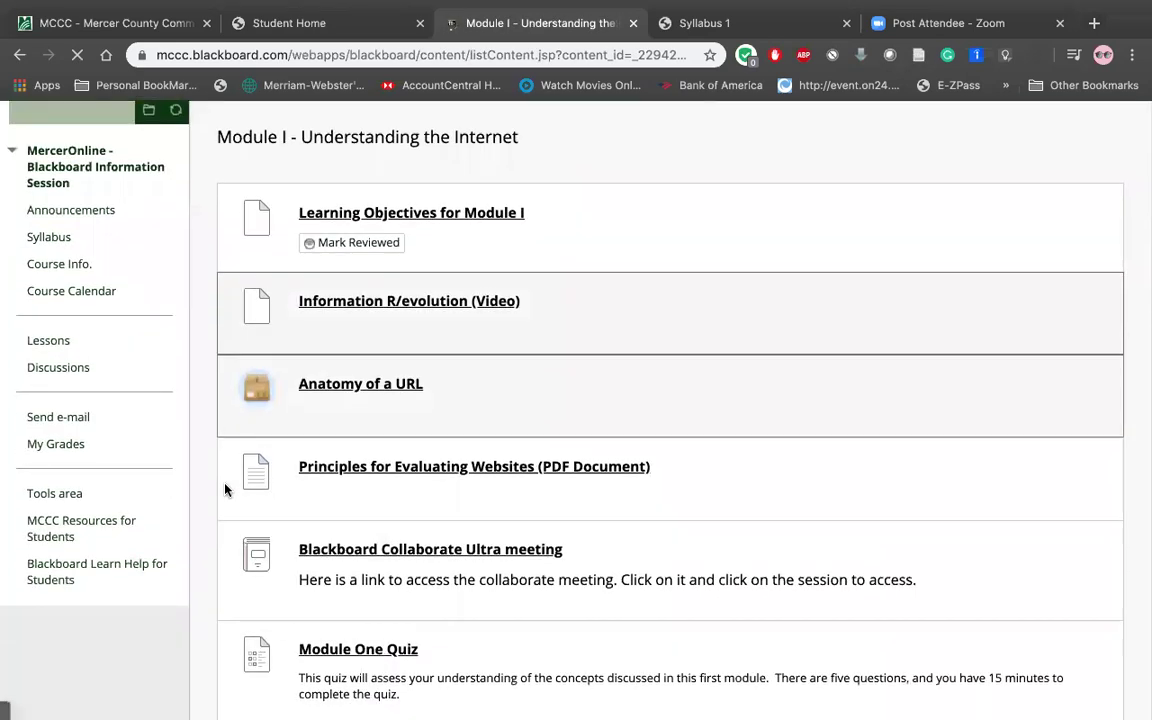
scroll(225, 489, down, 2)
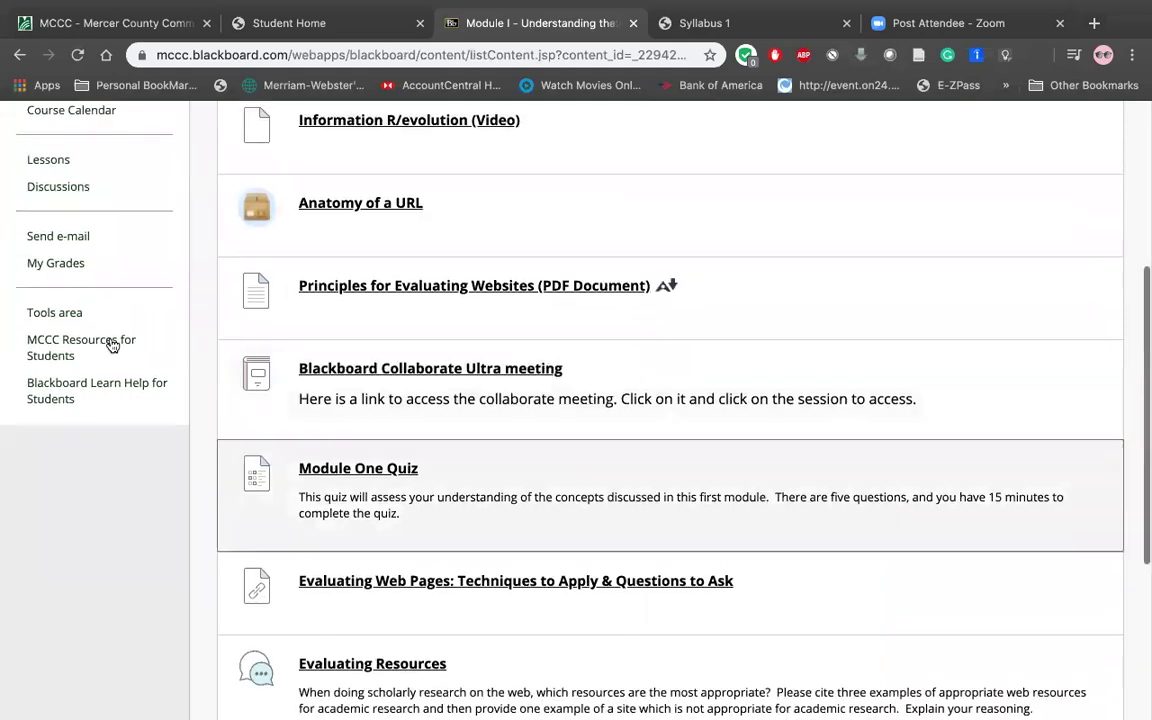
click(68, 315)
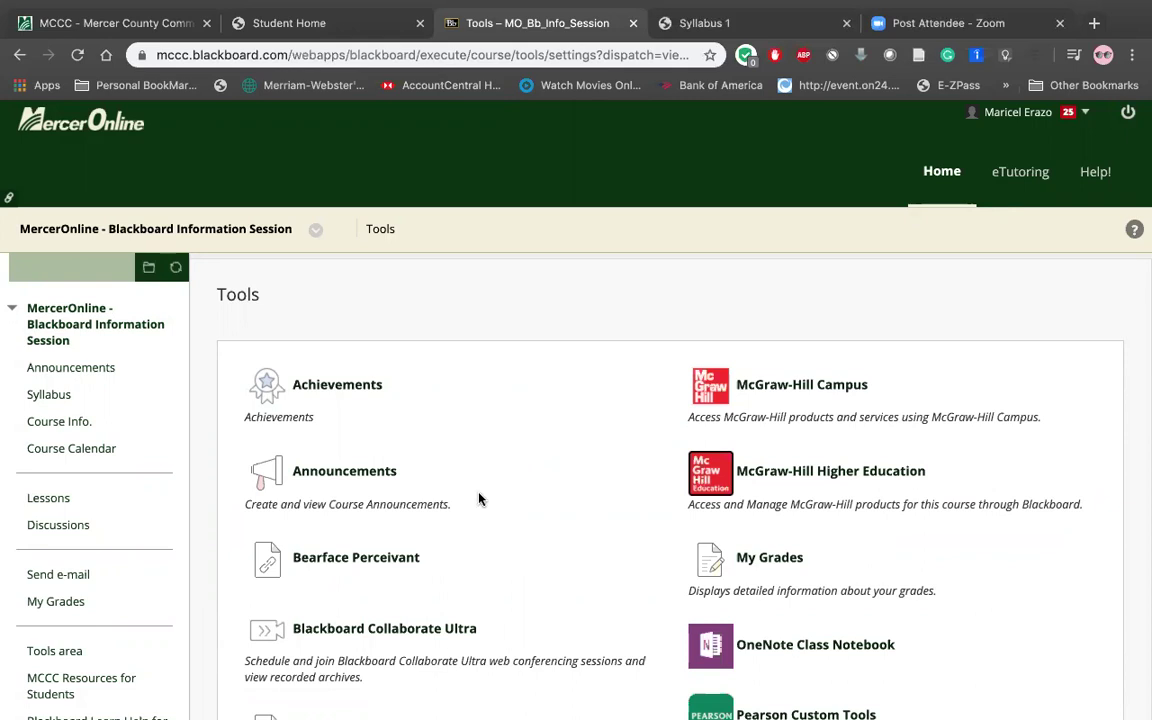
scroll(412, 617, down, 3)
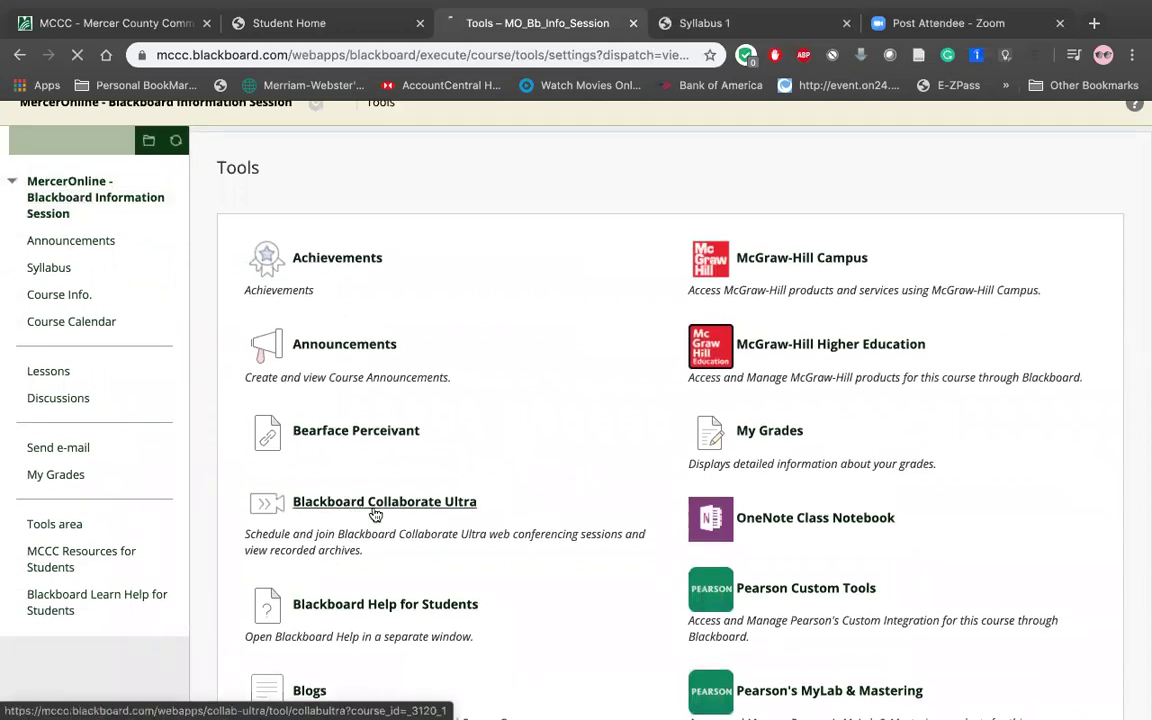
click(372, 506)
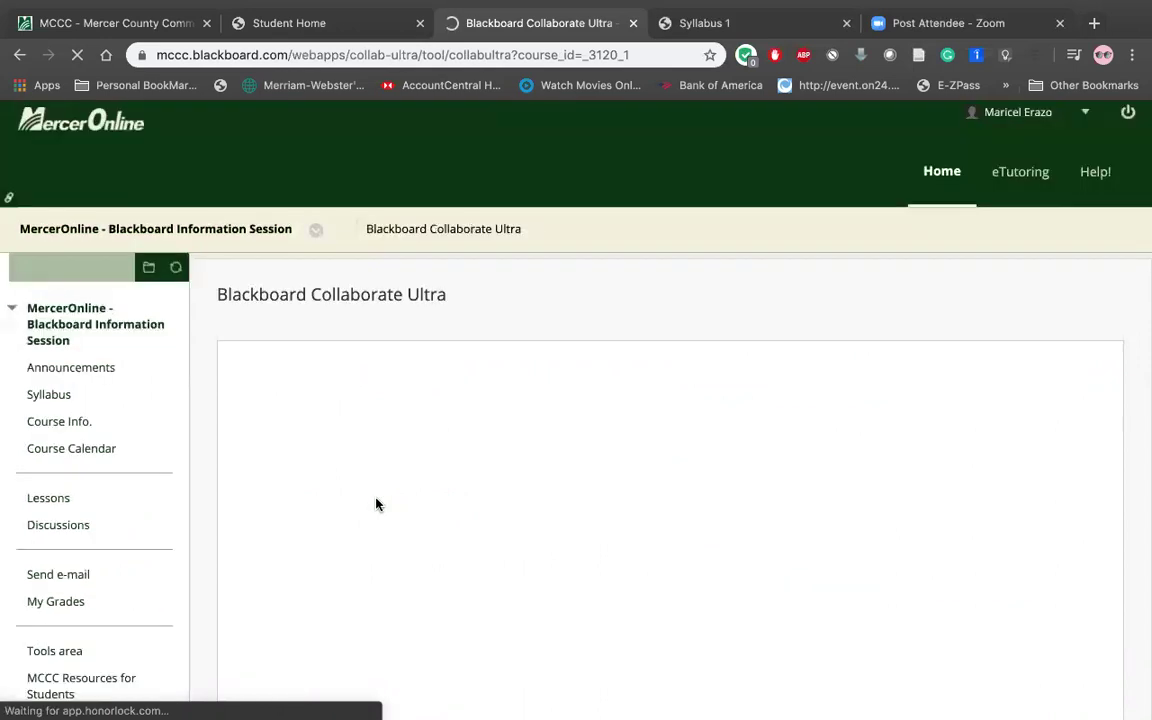
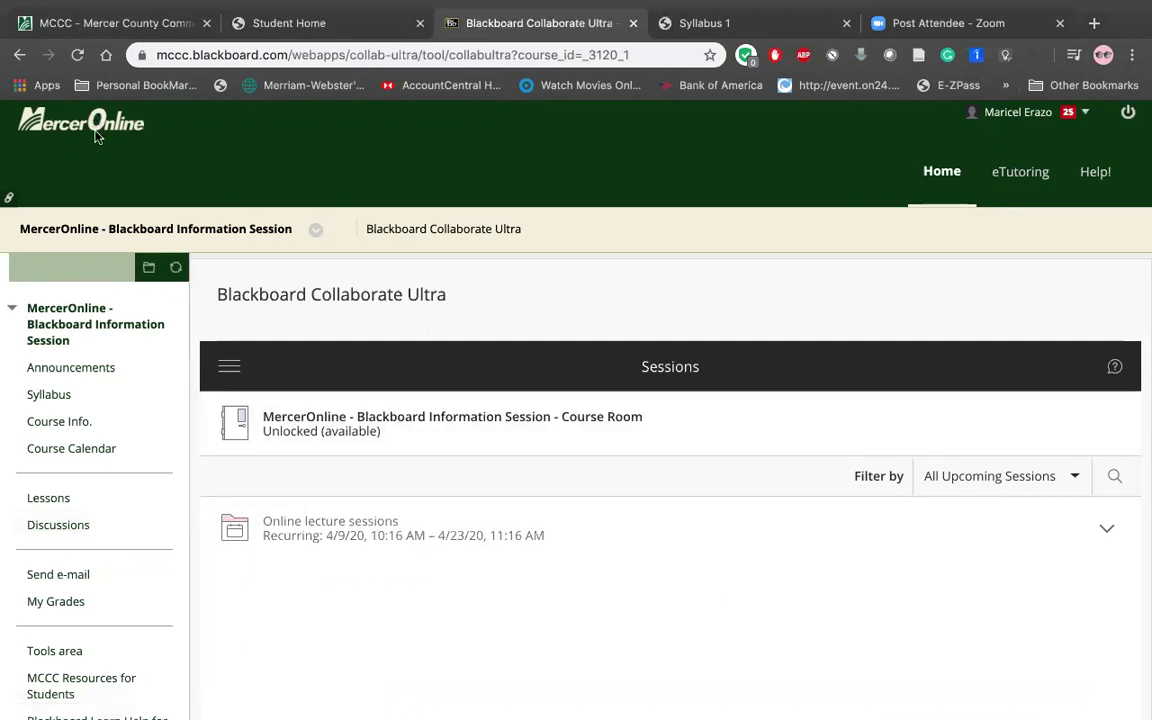
Return to the Tools area and look through the full list of course tools, from Achievements to Zoom Meeting.
click(19, 55)
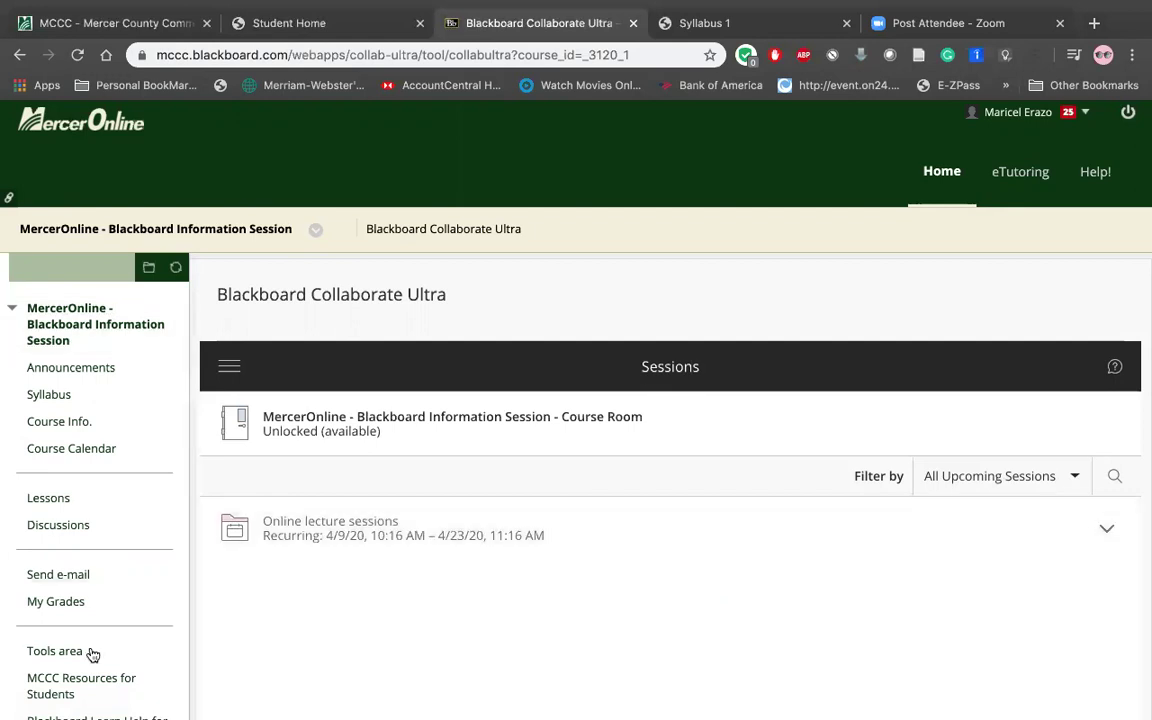
scroll(92, 652, down, 2)
scroll(92, 652, down, 1)
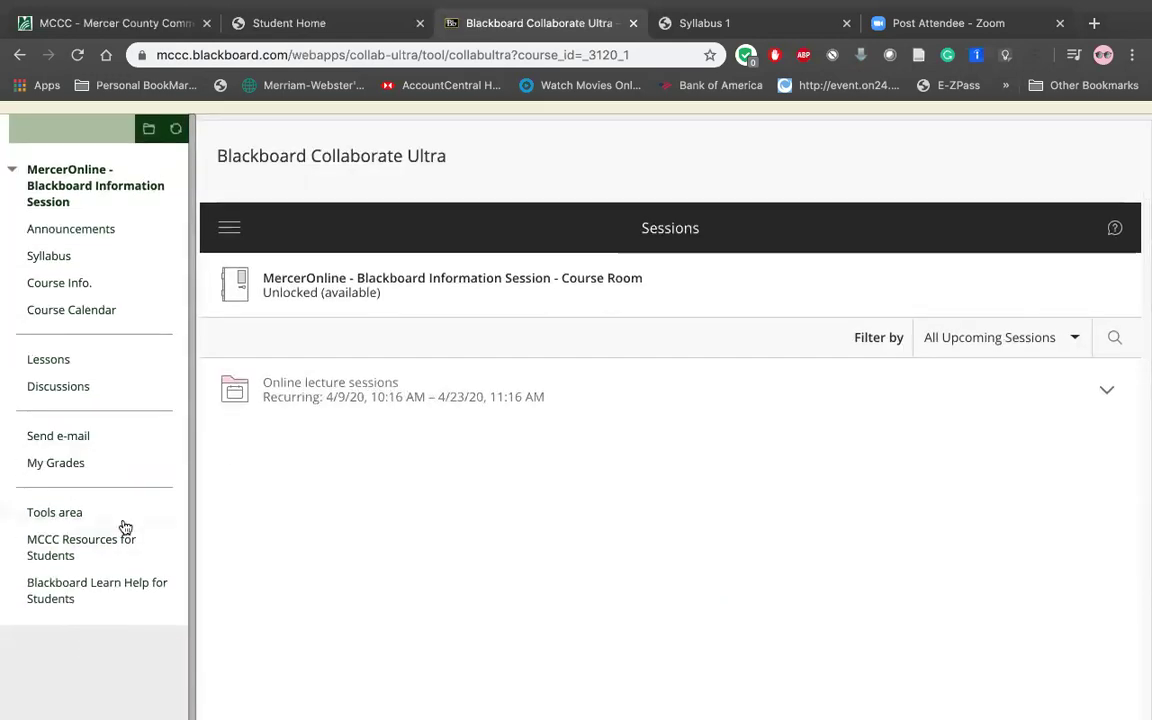
click(71, 519)
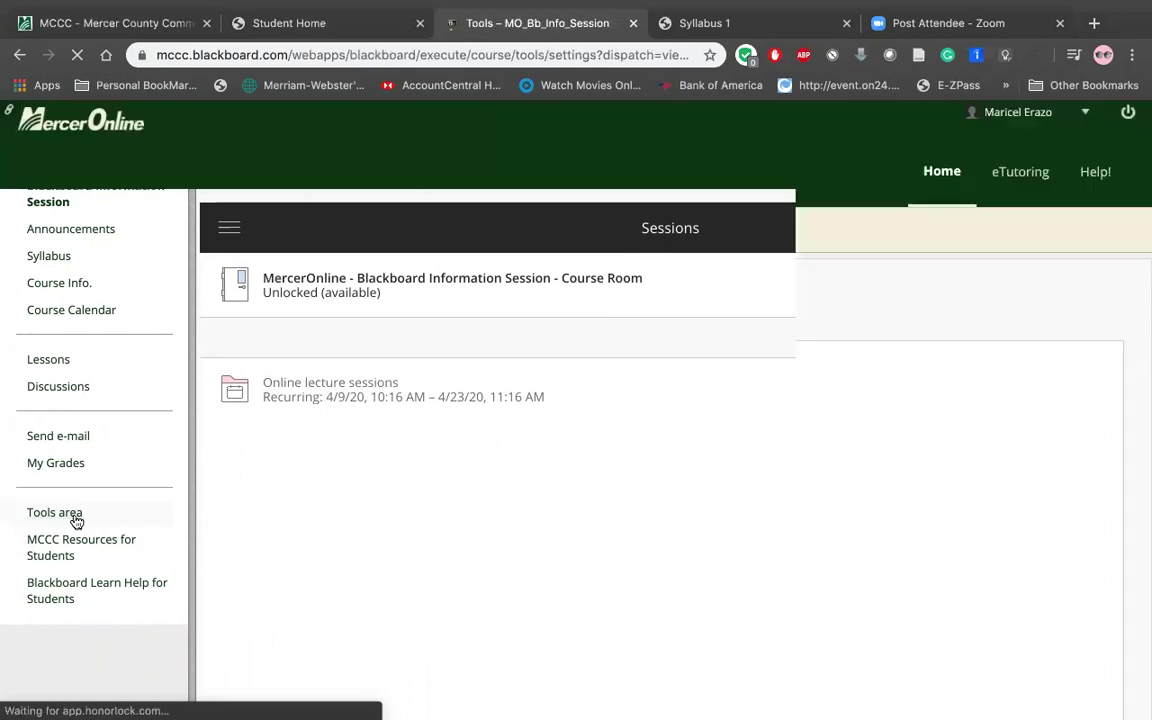
scroll(477, 638, down, 3)
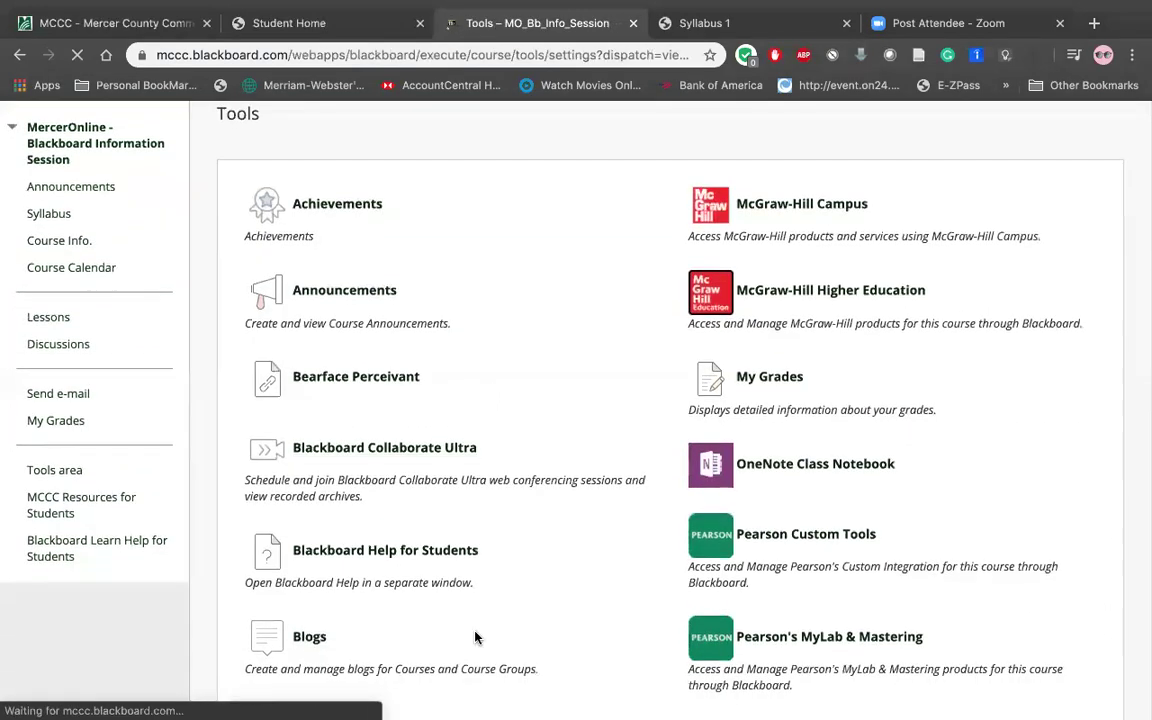
scroll(477, 638, down, 1)
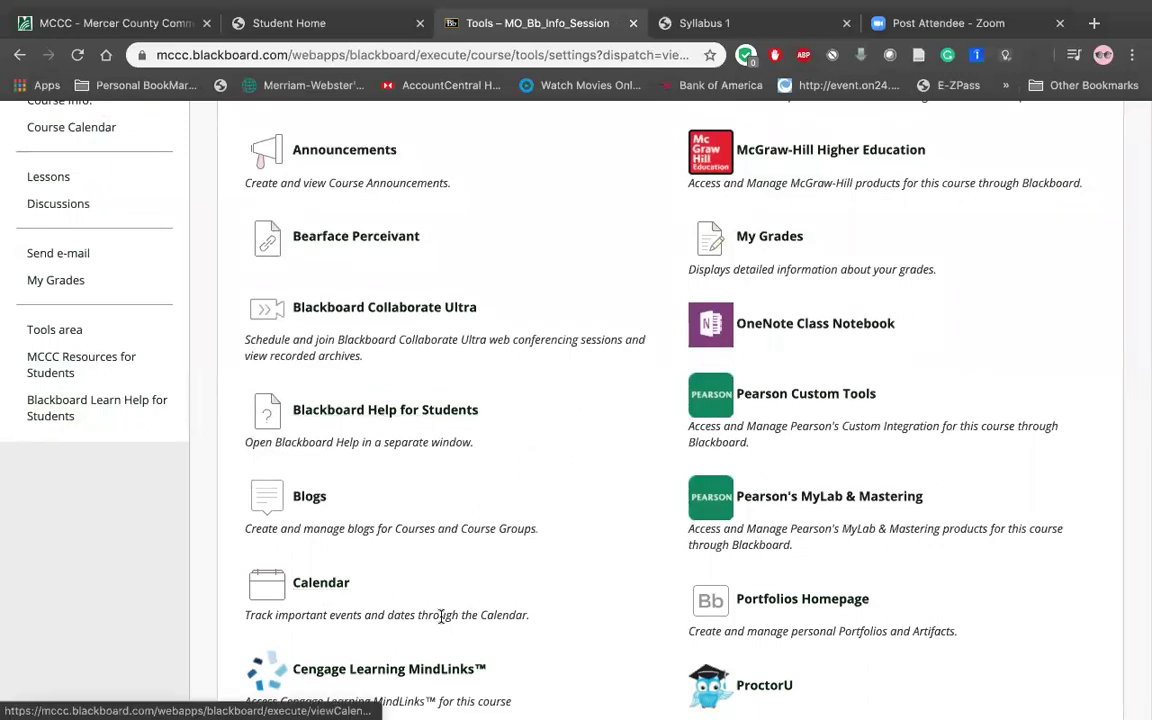
scroll(441, 616, down, 3)
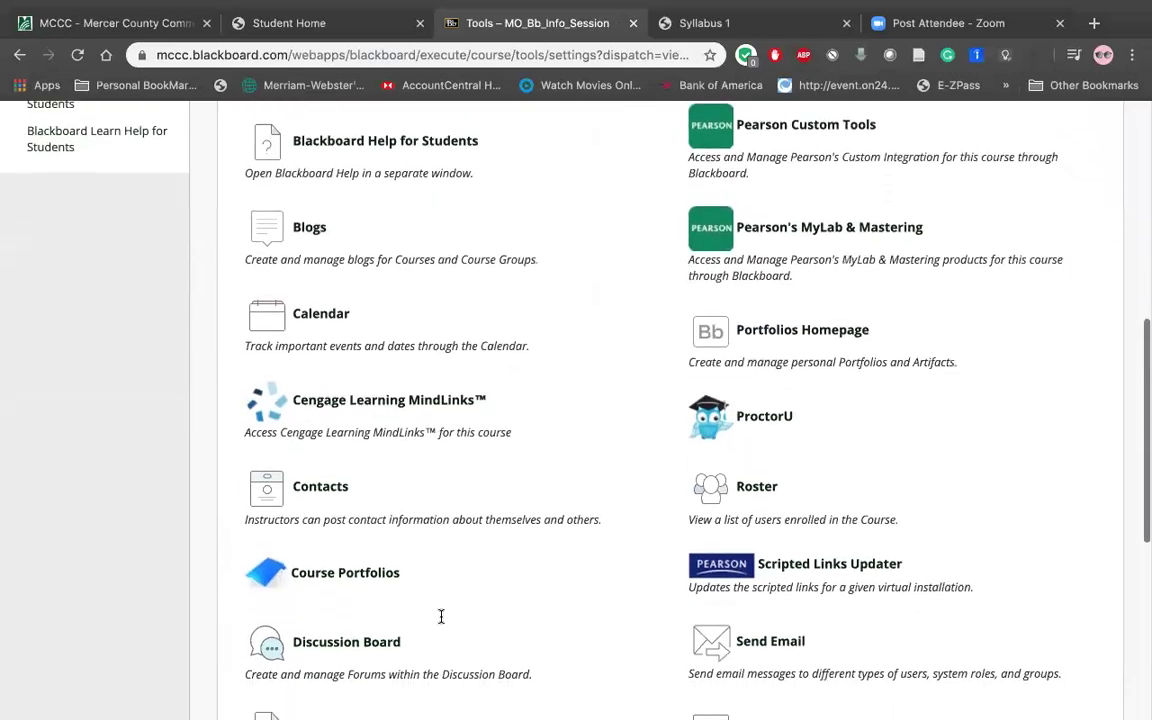
scroll(441, 616, down, 2)
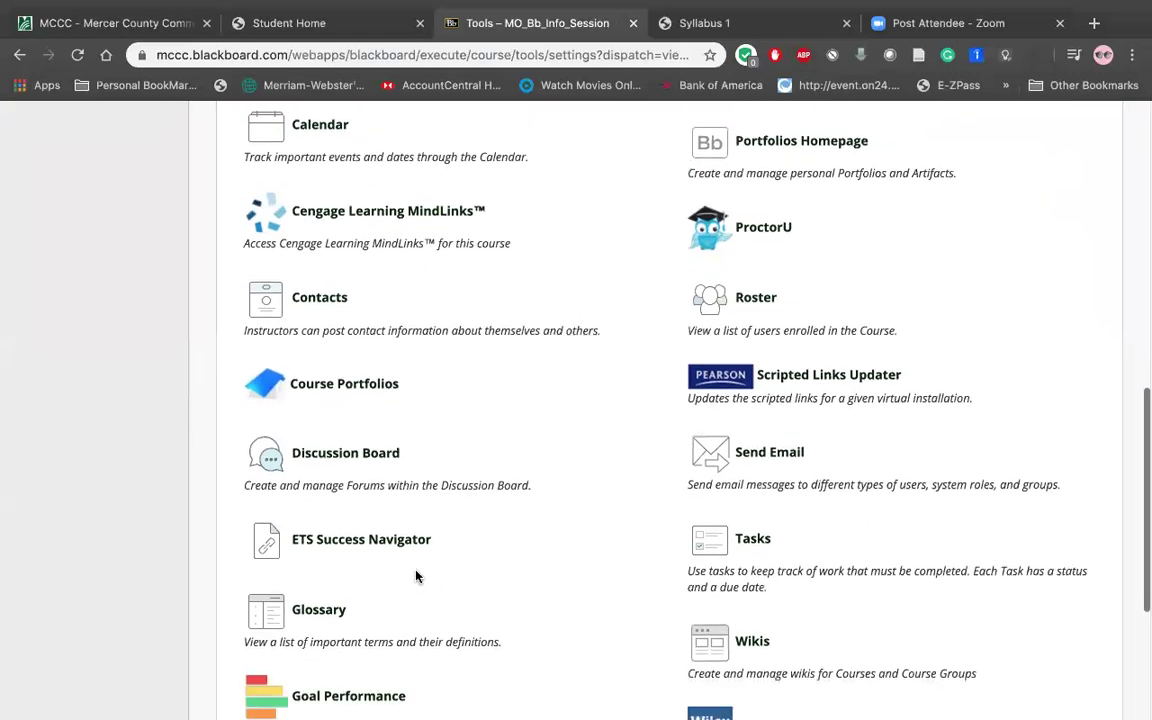
scroll(350, 485, down, 2)
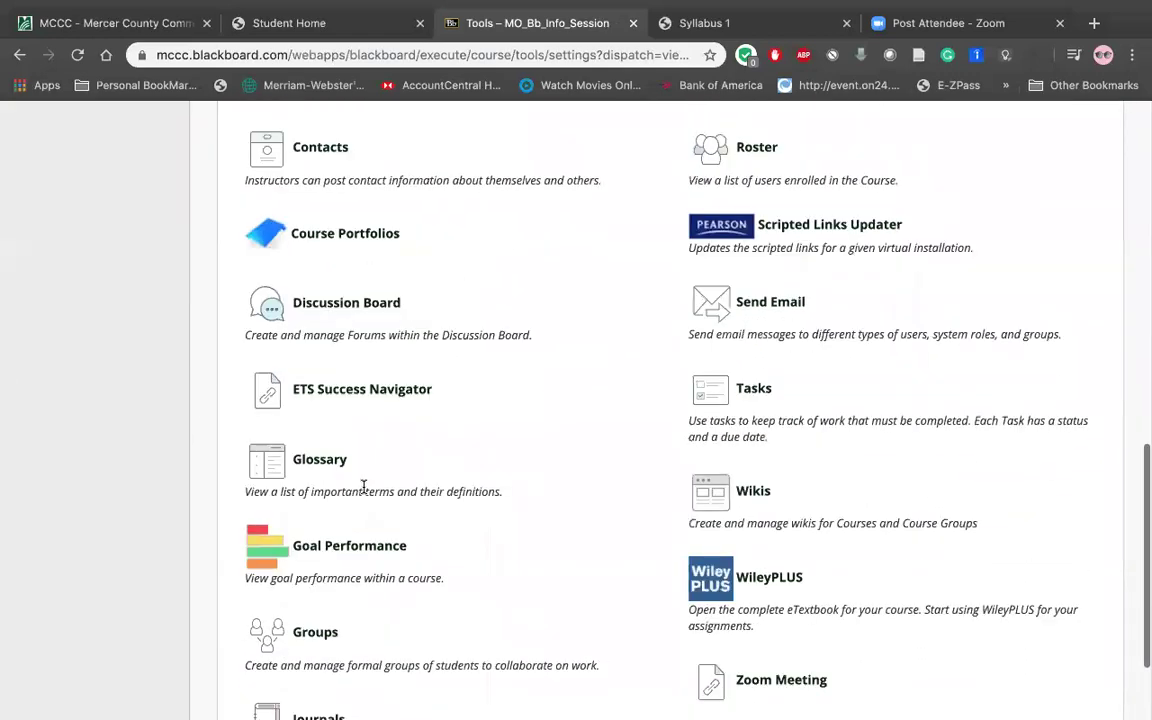
scroll(363, 485, down, 2)
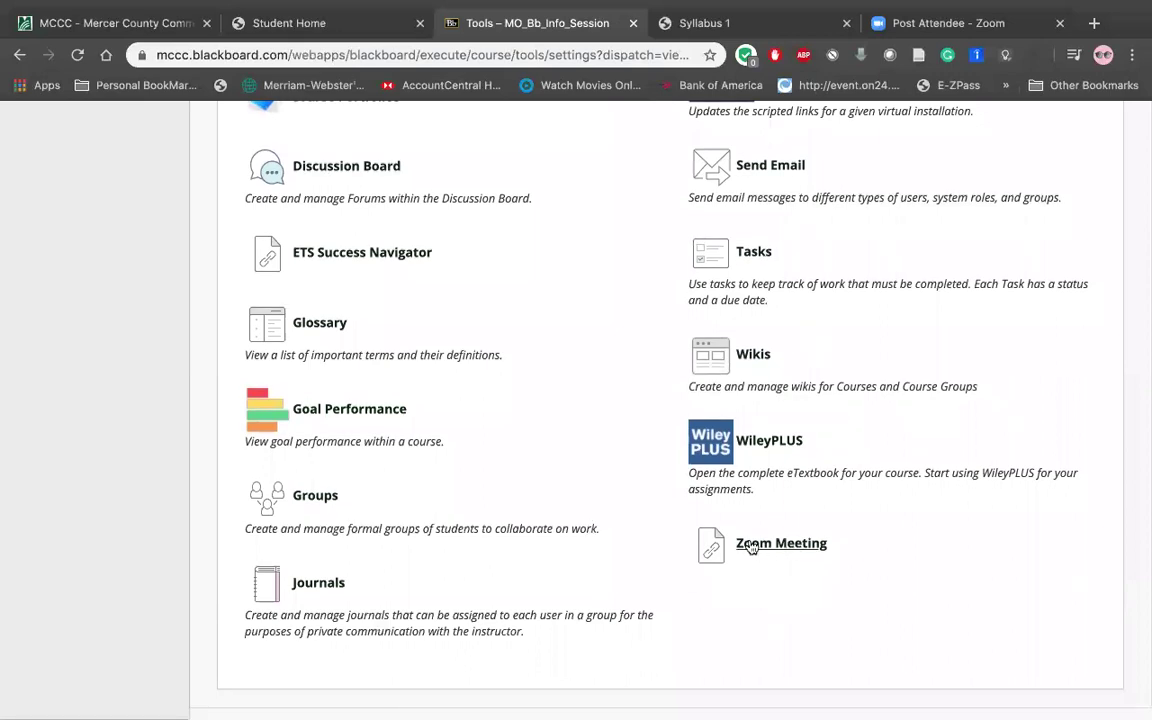
scroll(769, 378, up, 1)
scroll(769, 378, up, 2)
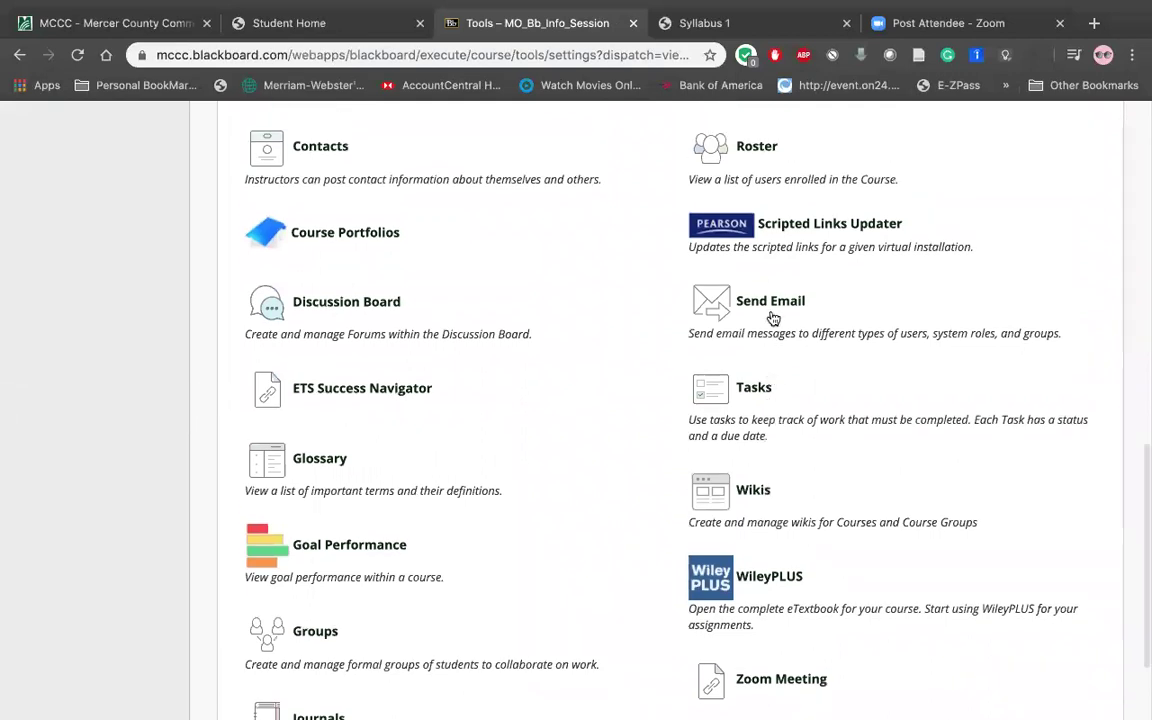
scroll(773, 318, up, 6)
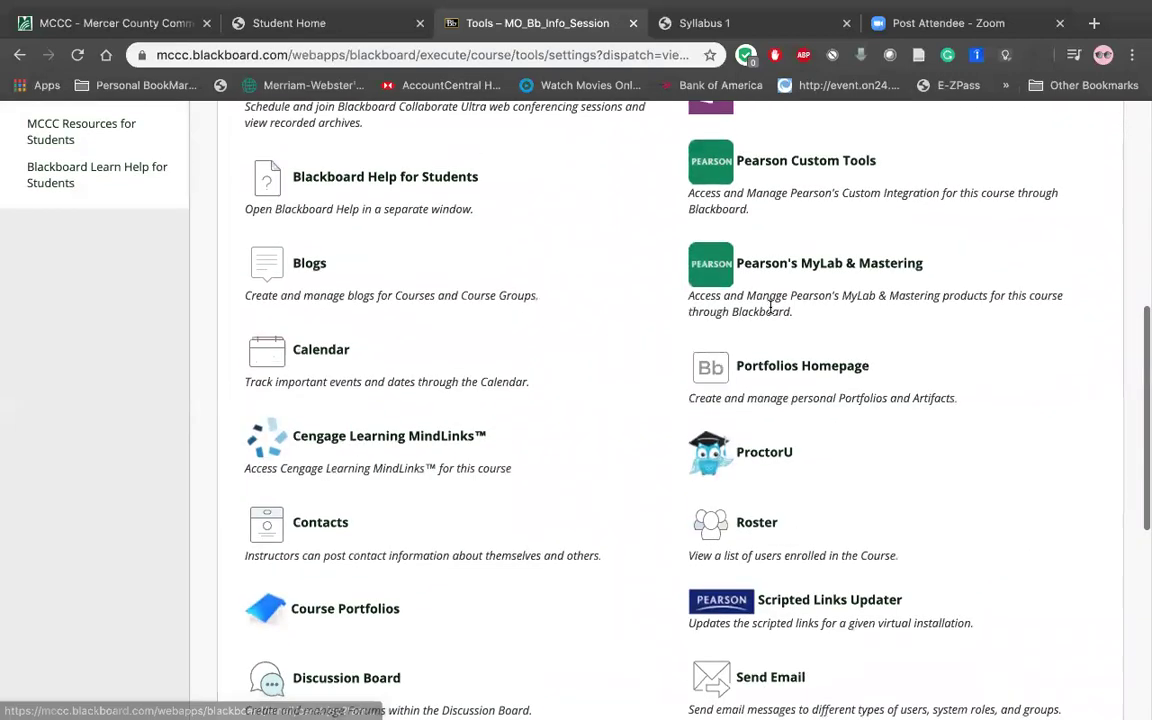
scroll(770, 308, up, 4)
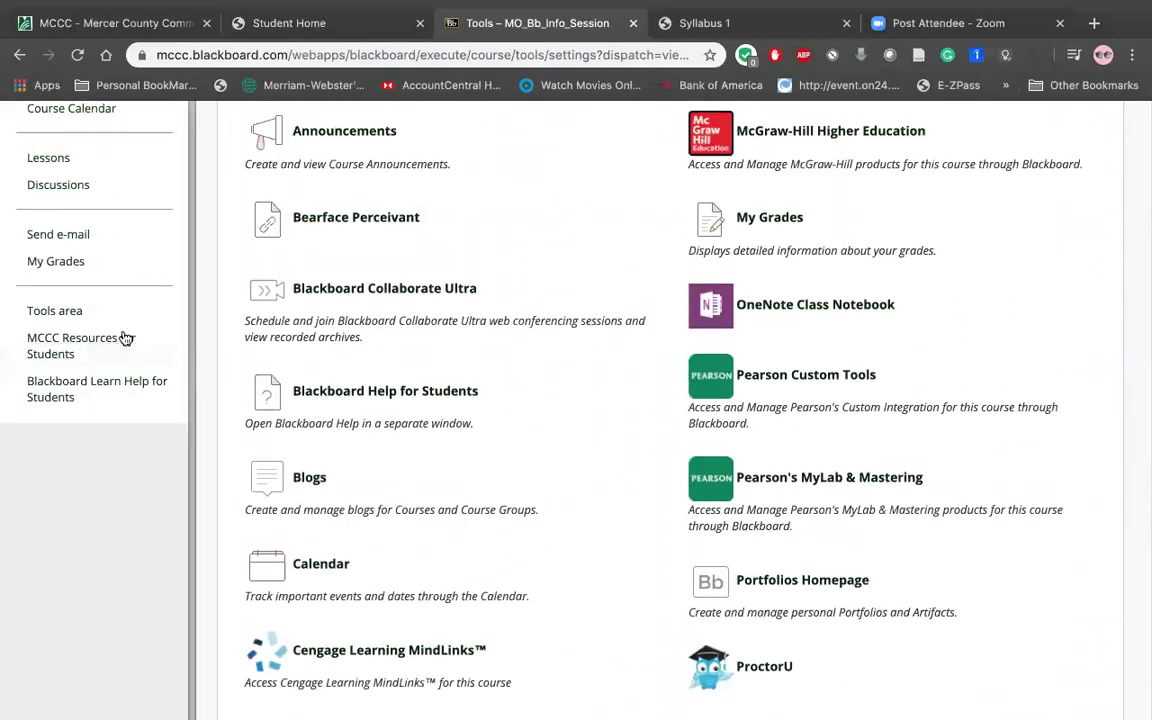
Open MCCC Resources for Students and read the academic policies, Blackboard help, technology, coaching, student planning and tutoring entries.
click(113, 345)
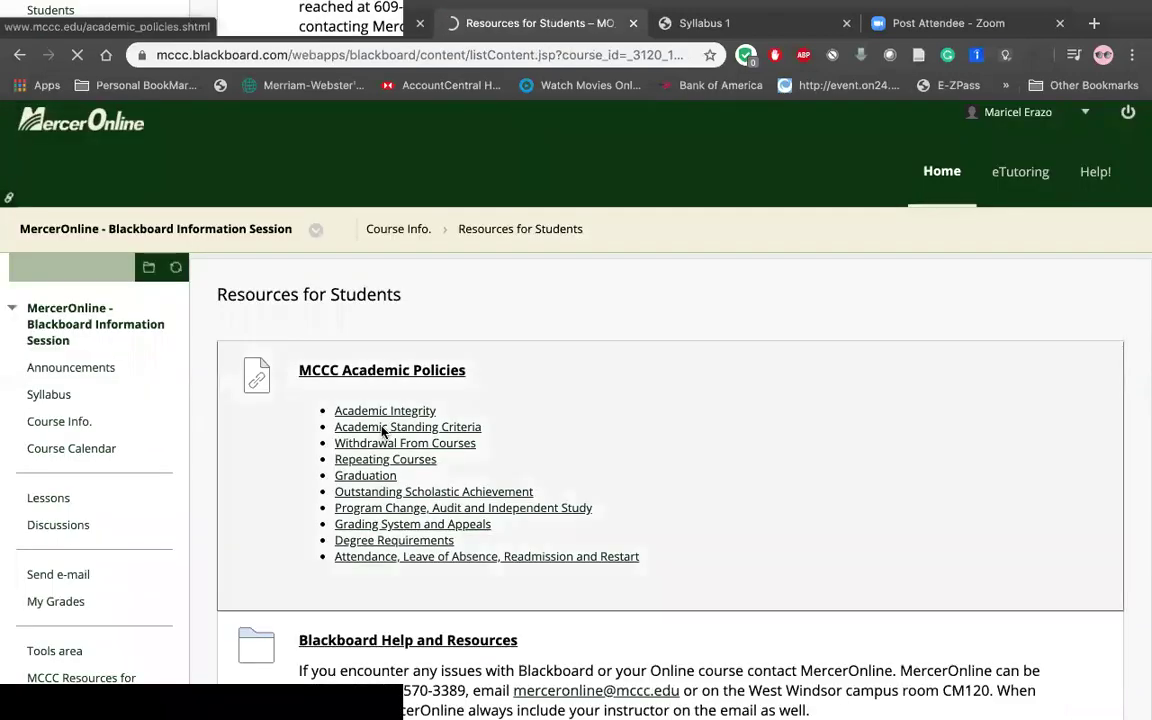
scroll(514, 594, down, 5)
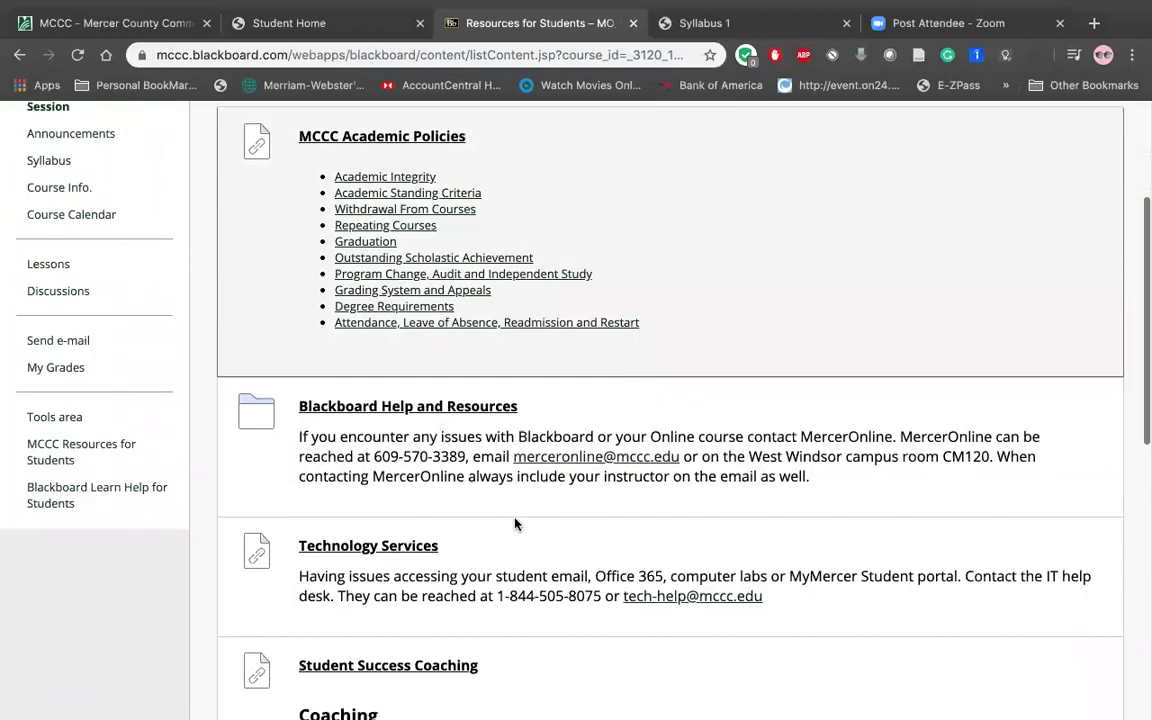
scroll(514, 524, down, 1)
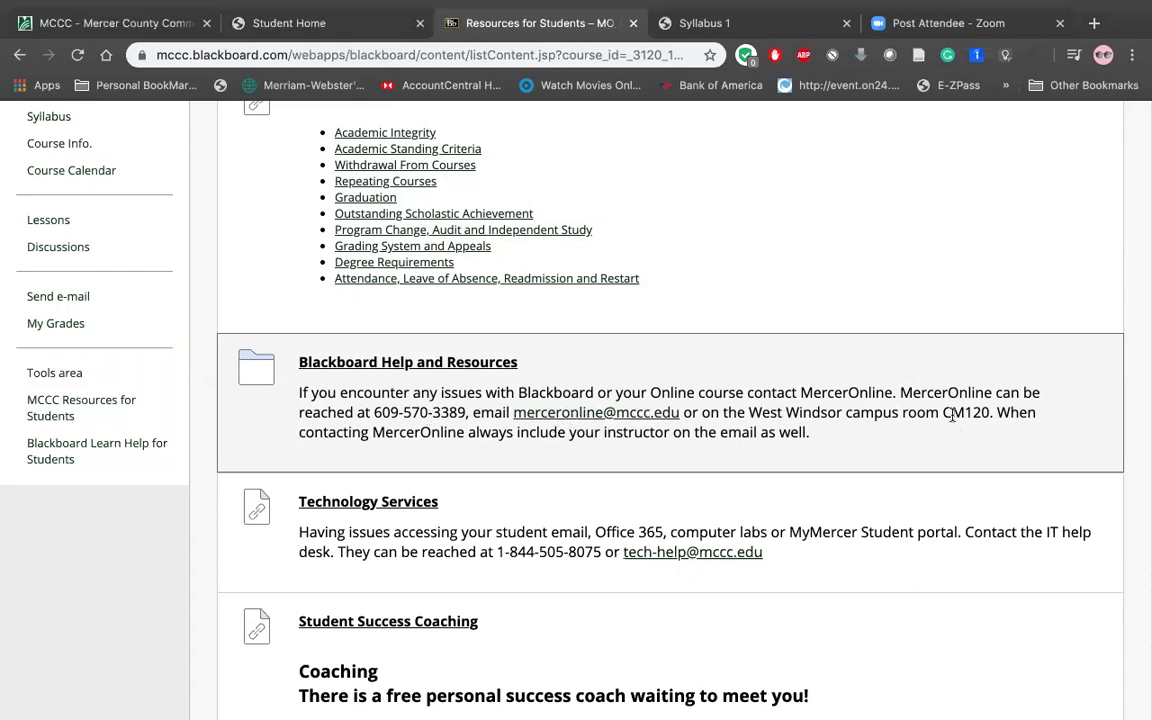
scroll(591, 514, down, 1)
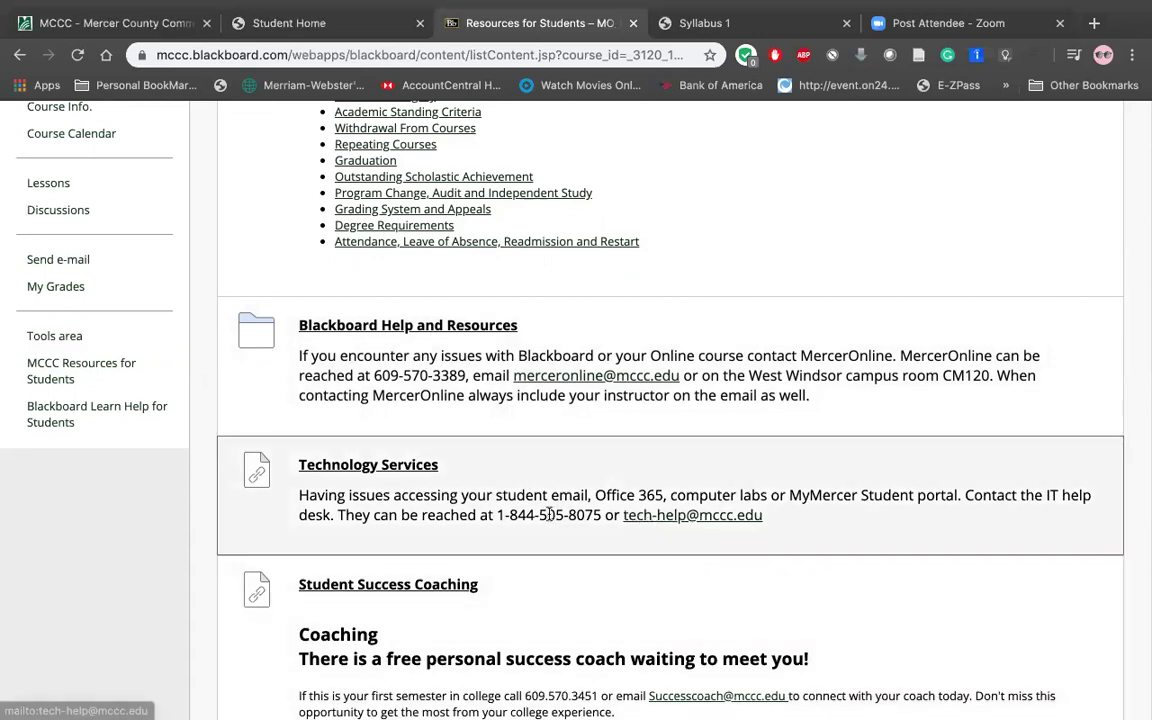
scroll(697, 517, down, 1)
scroll(697, 517, down, 4)
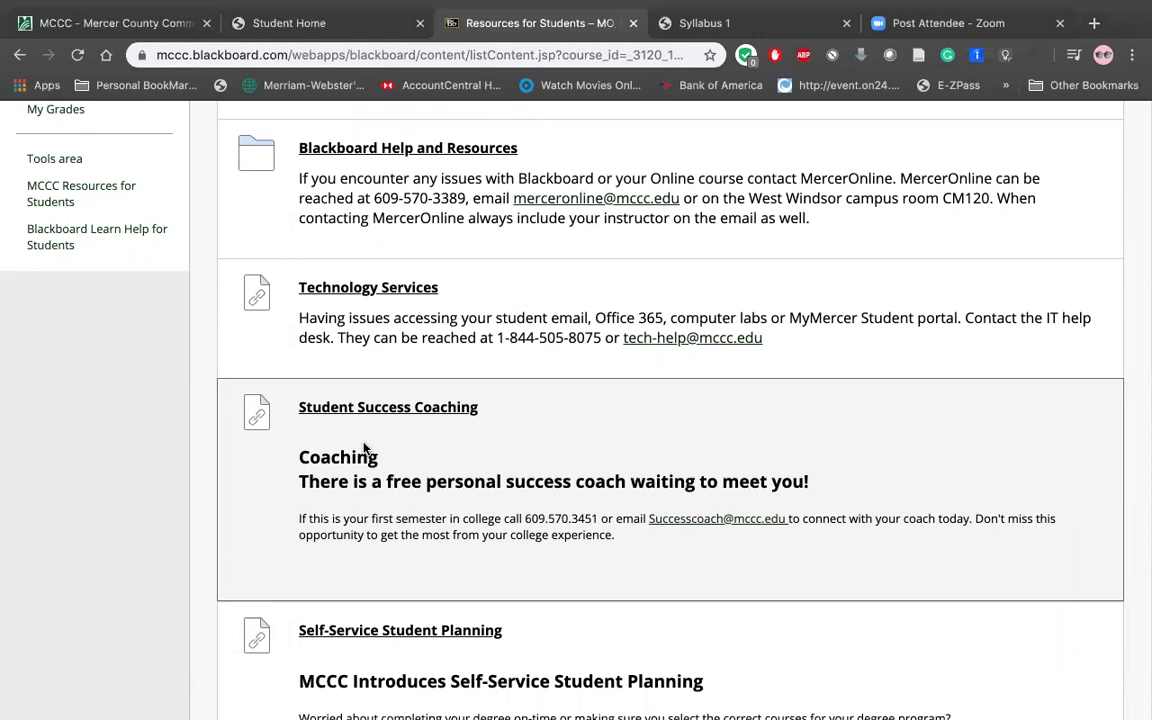
scroll(430, 700, down, 7)
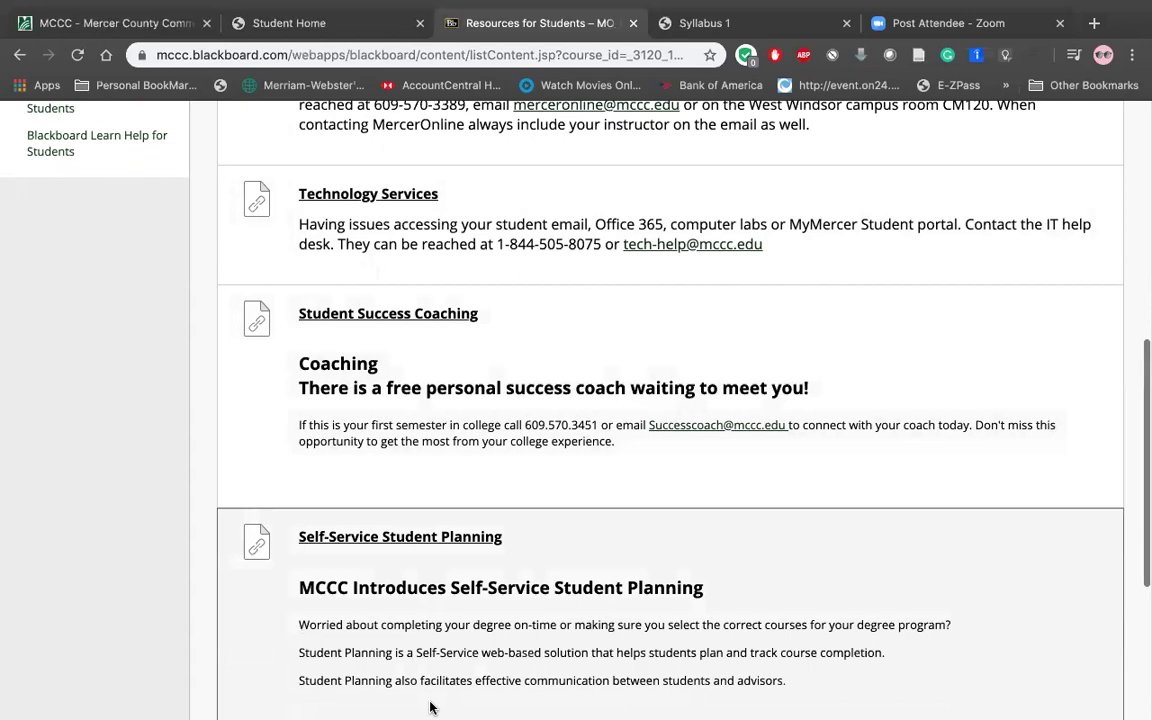
scroll(425, 700, down, 3)
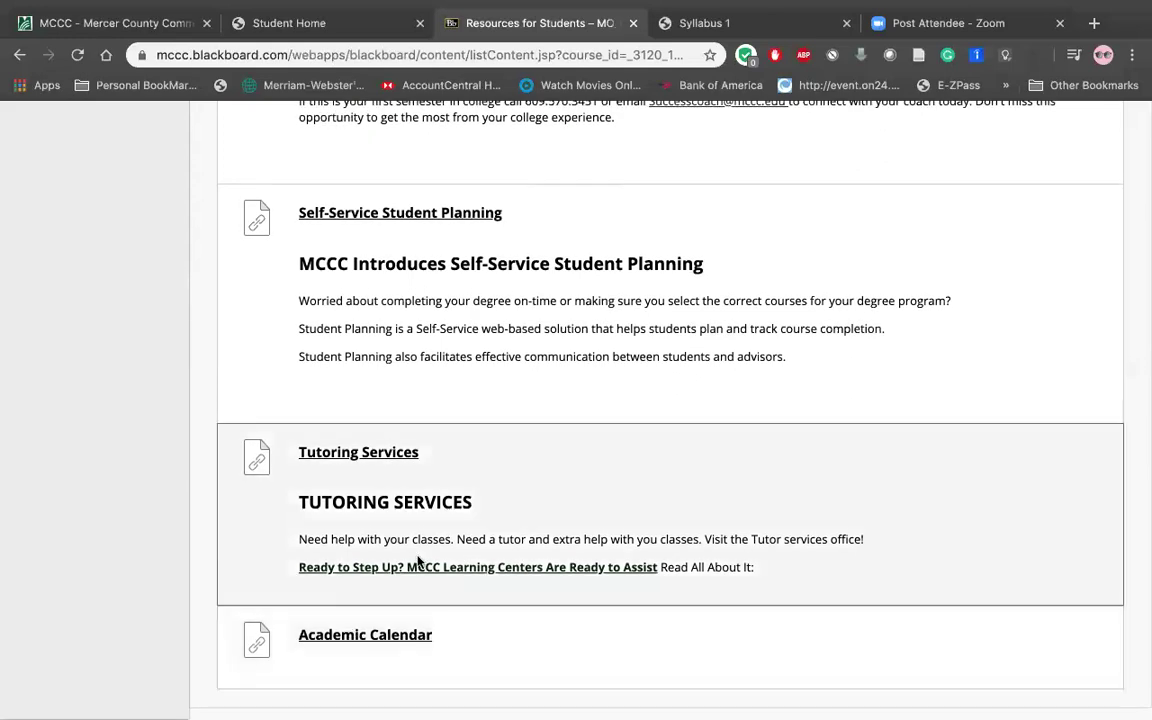
scroll(380, 558, up, 3)
scroll(418, 560, up, 9)
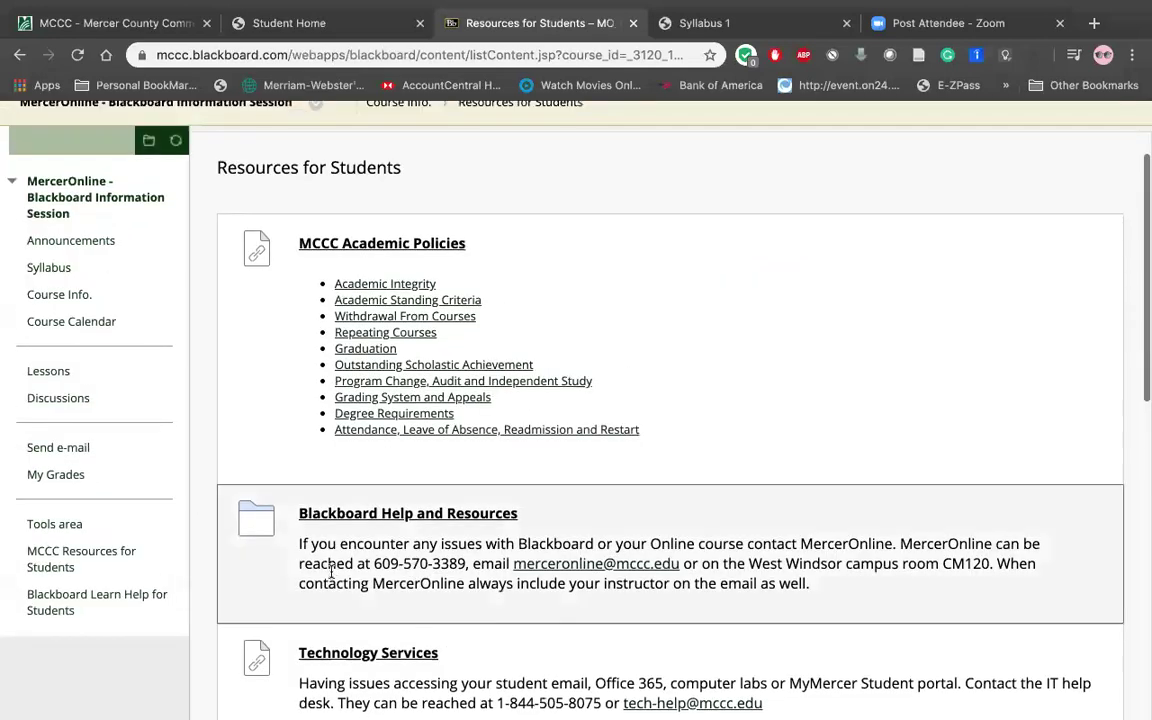
Open Blackboard Learn Help for Students and look over its Common Issues, Popular Pages and Explore All topics.
click(72, 604)
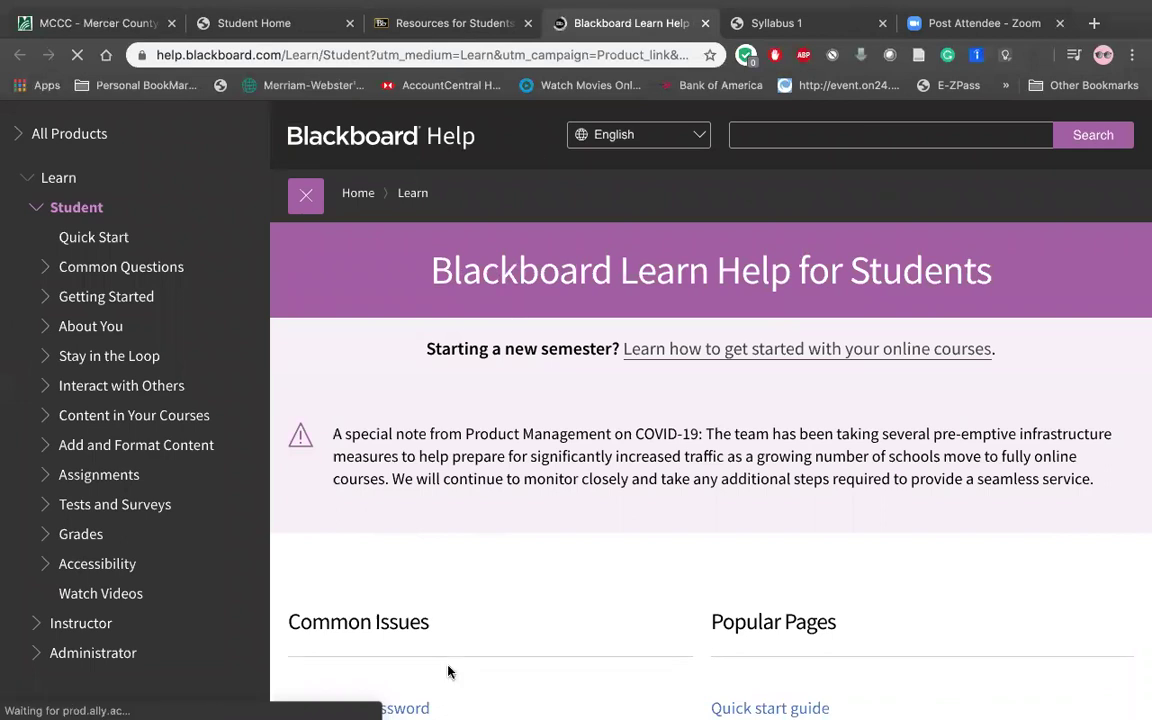
scroll(447, 674, down, 3)
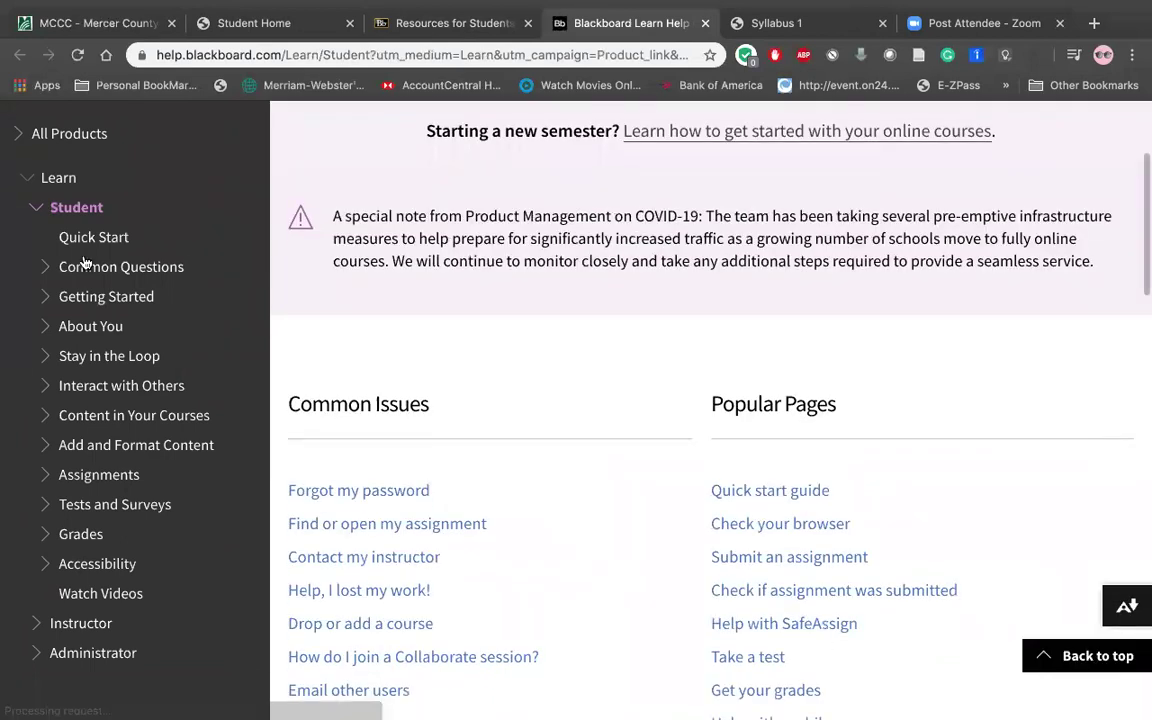
scroll(501, 504, down, 5)
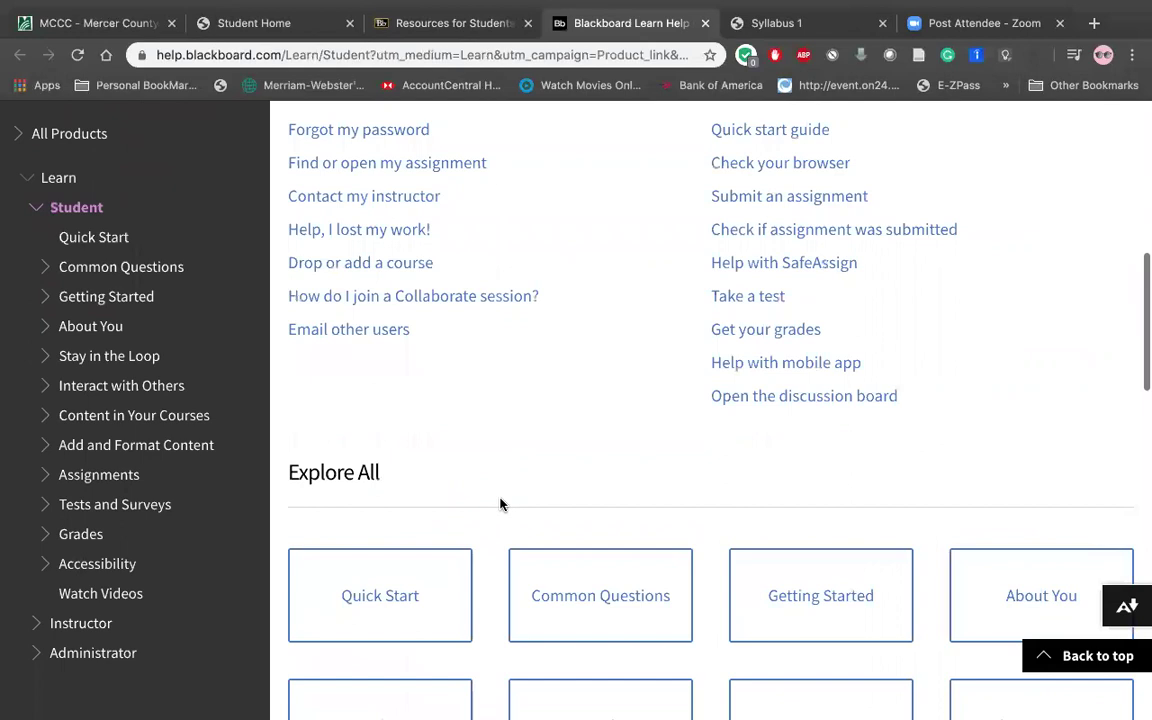
scroll(501, 504, down, 2)
scroll(95, 232, up, 10)
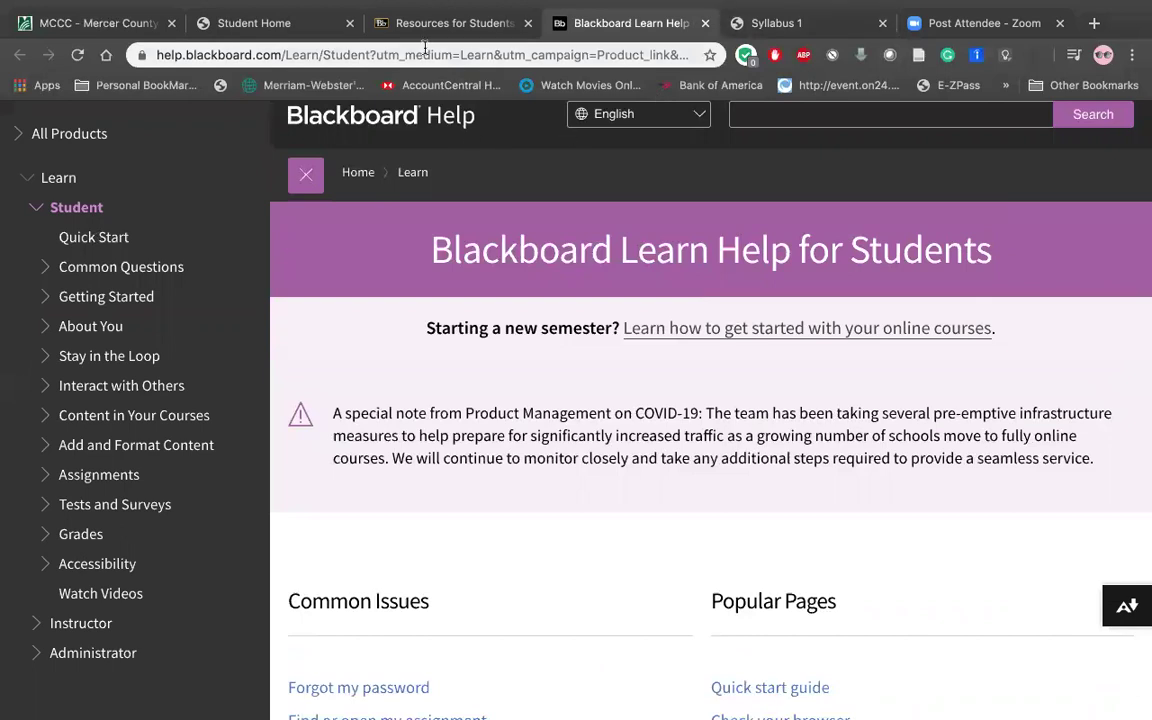
Switch back to the Resources for Students page and review its entries through to Academic Calendar.
click(368, 25)
scroll(422, 385, down, 1)
scroll(422, 385, down, 10)
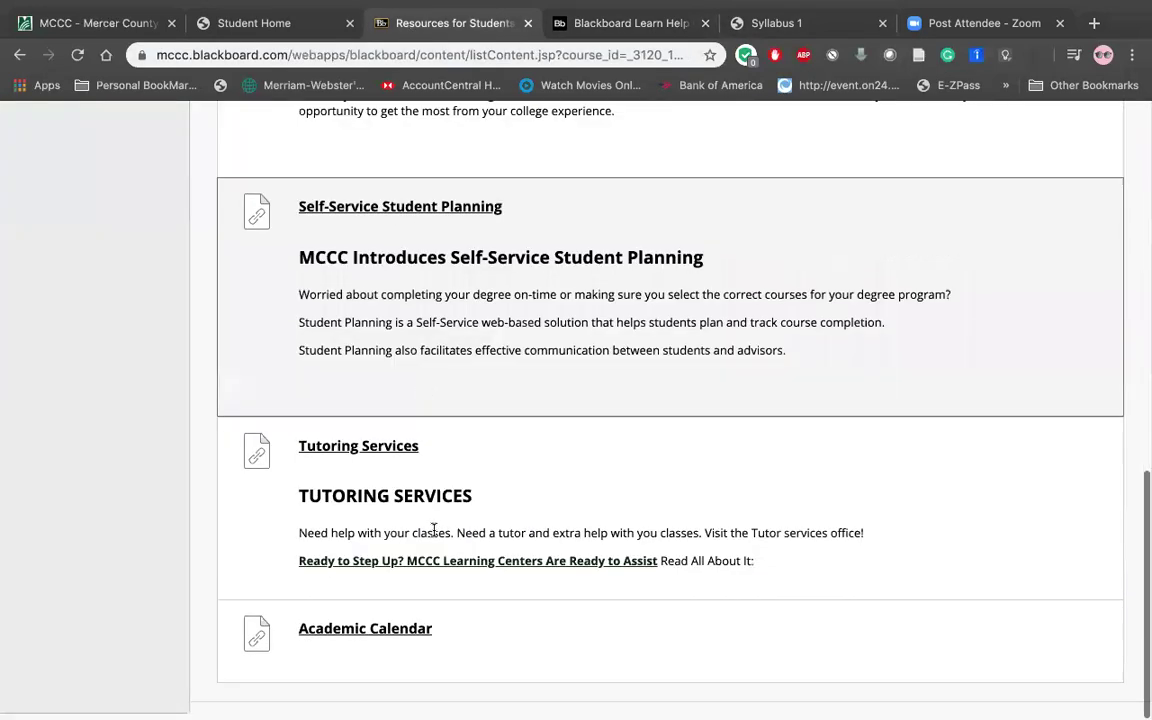
scroll(433, 528, up, 5)
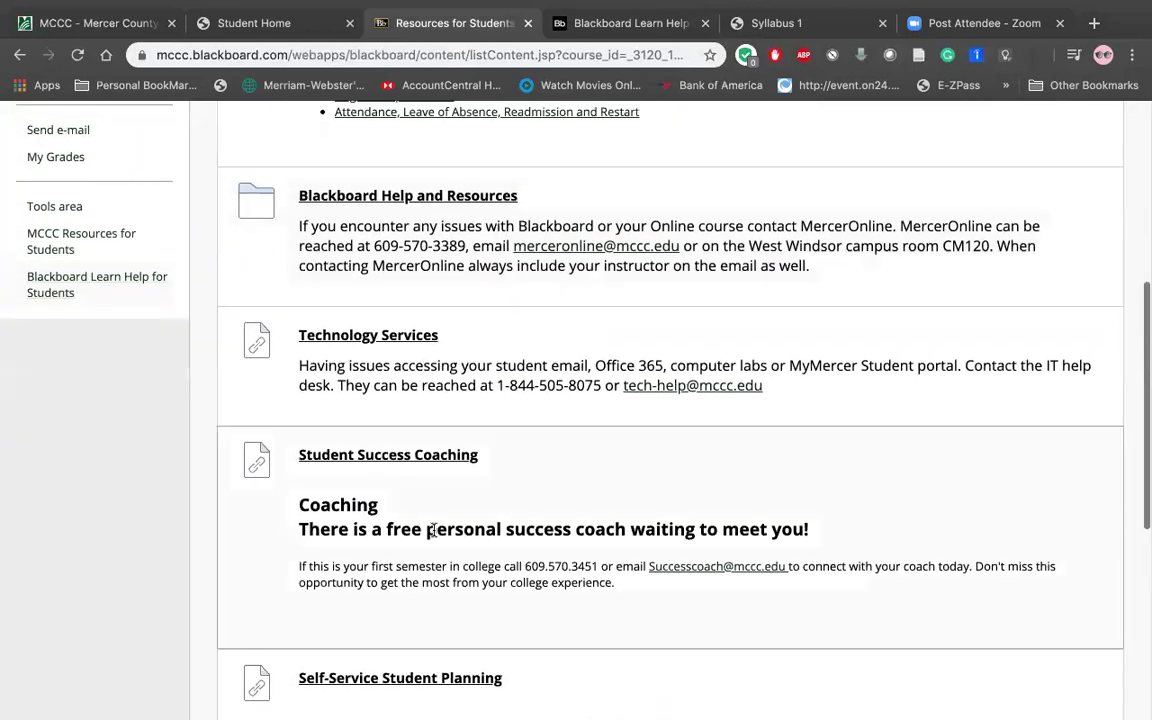
scroll(432, 530, up, 5)
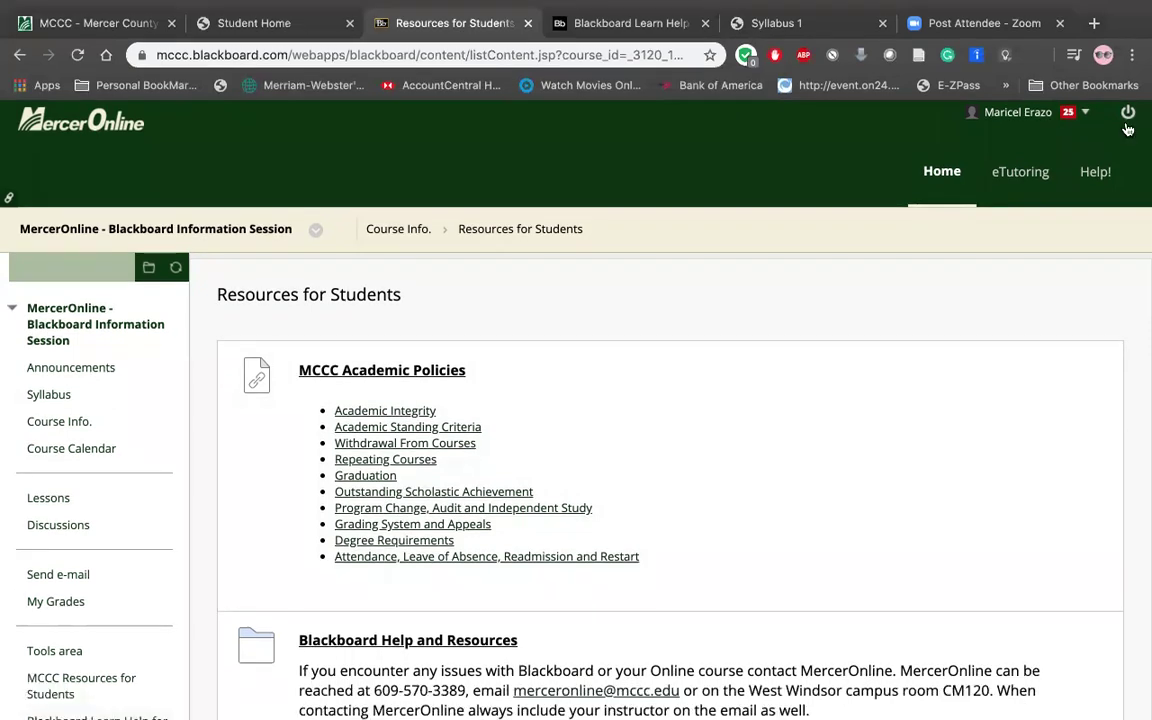
Log out of Blackboard and go back from the single sign-on prompt without ending the SSO session.
click(1128, 118)
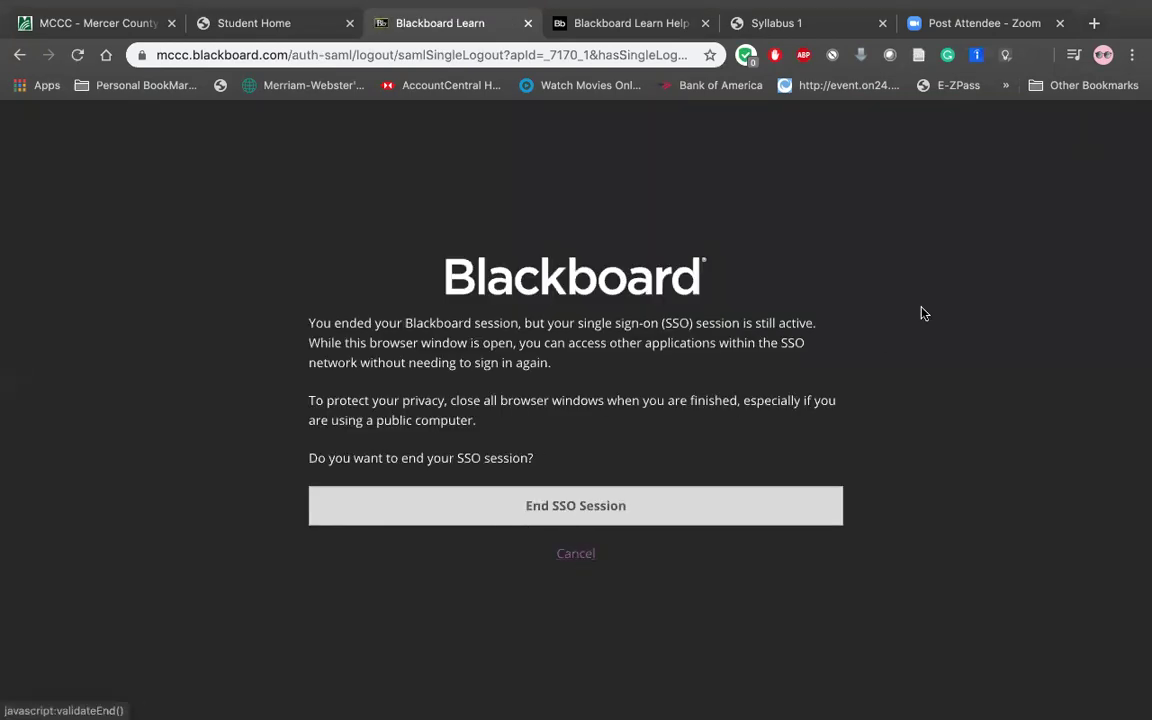
click(19, 55)
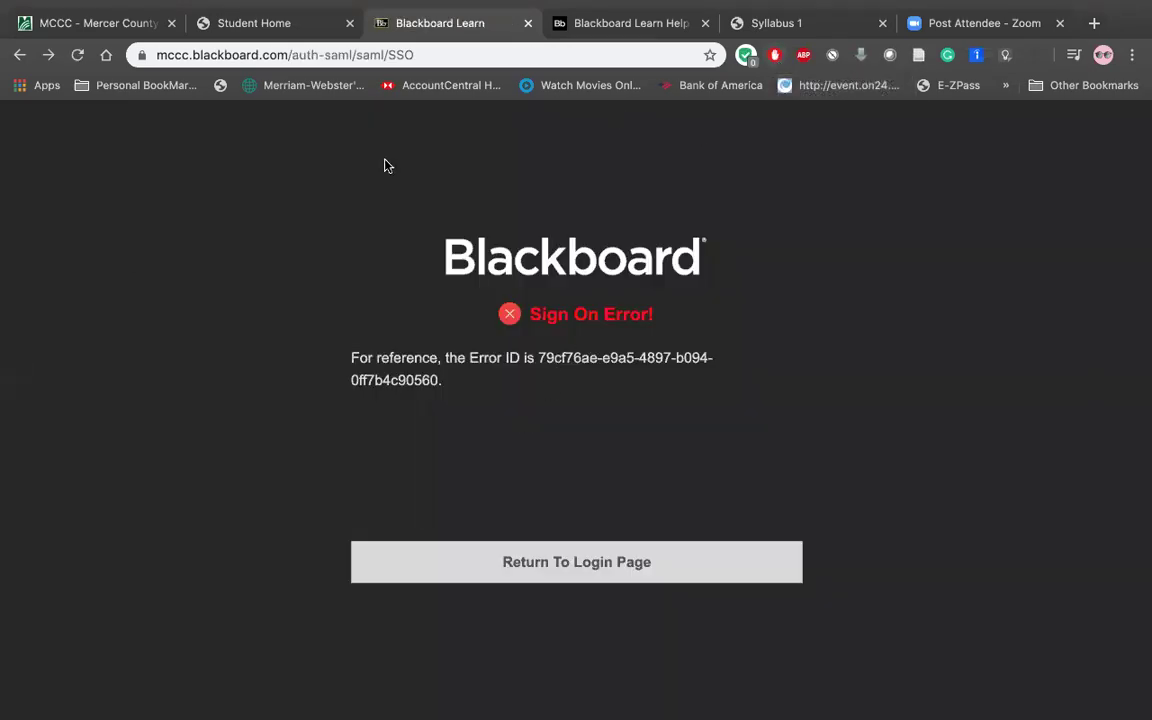
Close the Syllabus 1 document and bring up the Blackboard Learn Help for Students page.
click(813, 26)
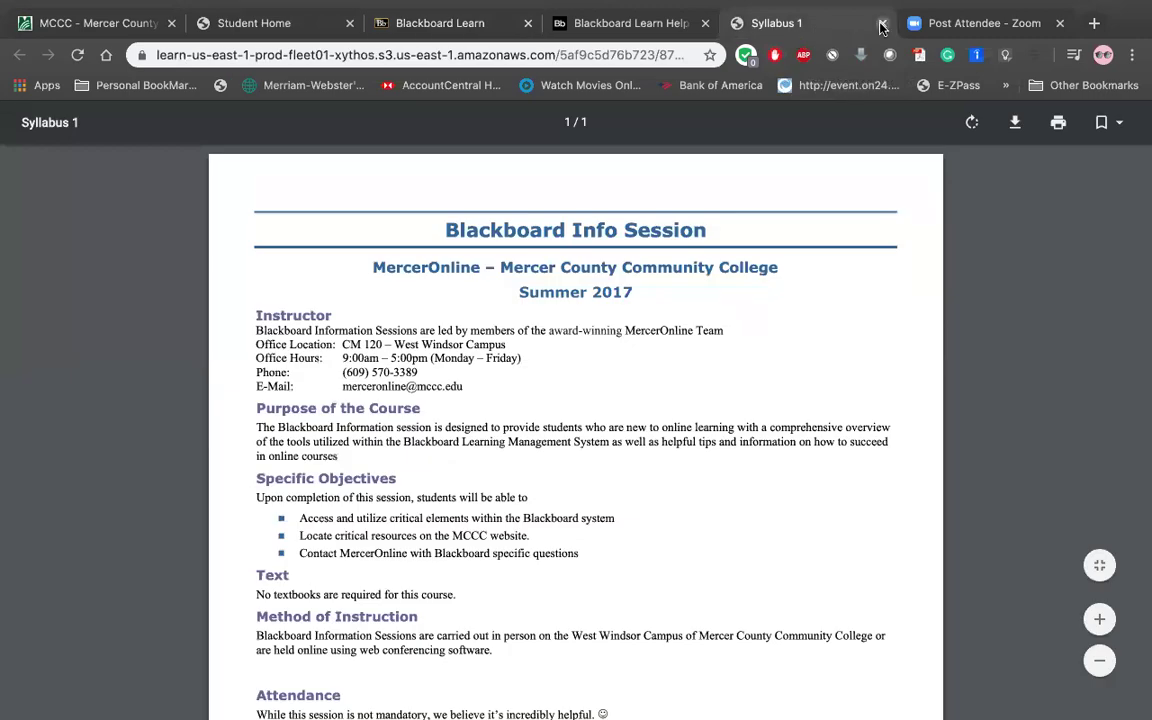
click(882, 23)
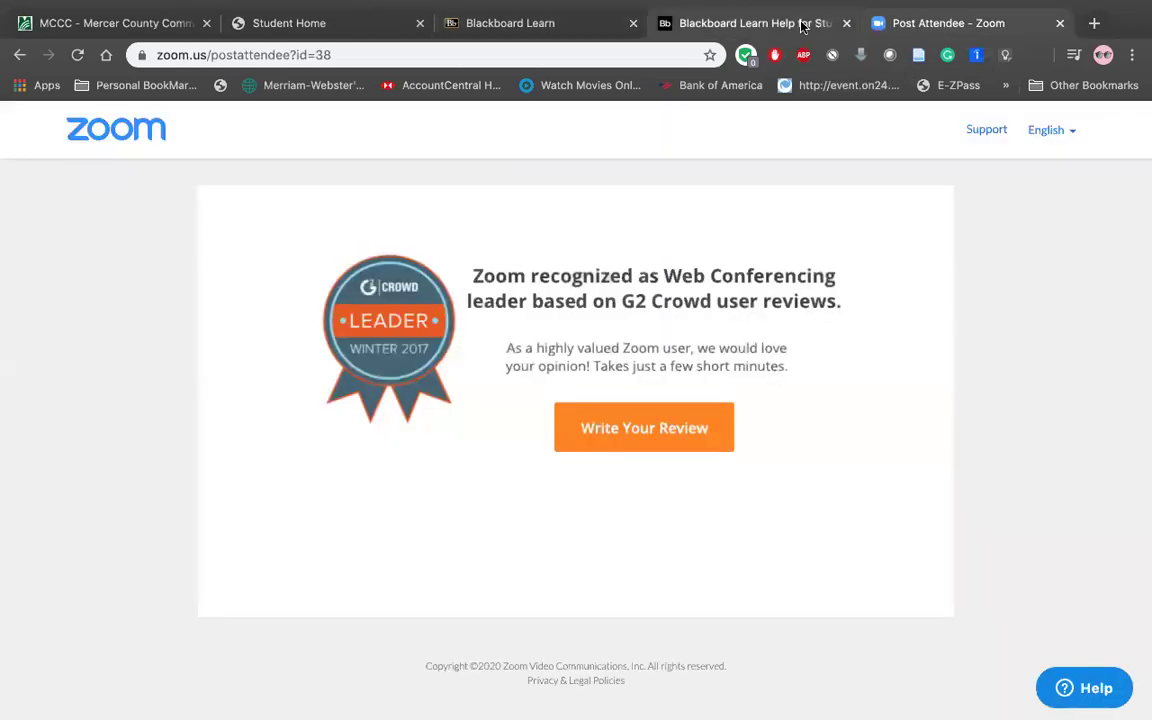
click(791, 26)
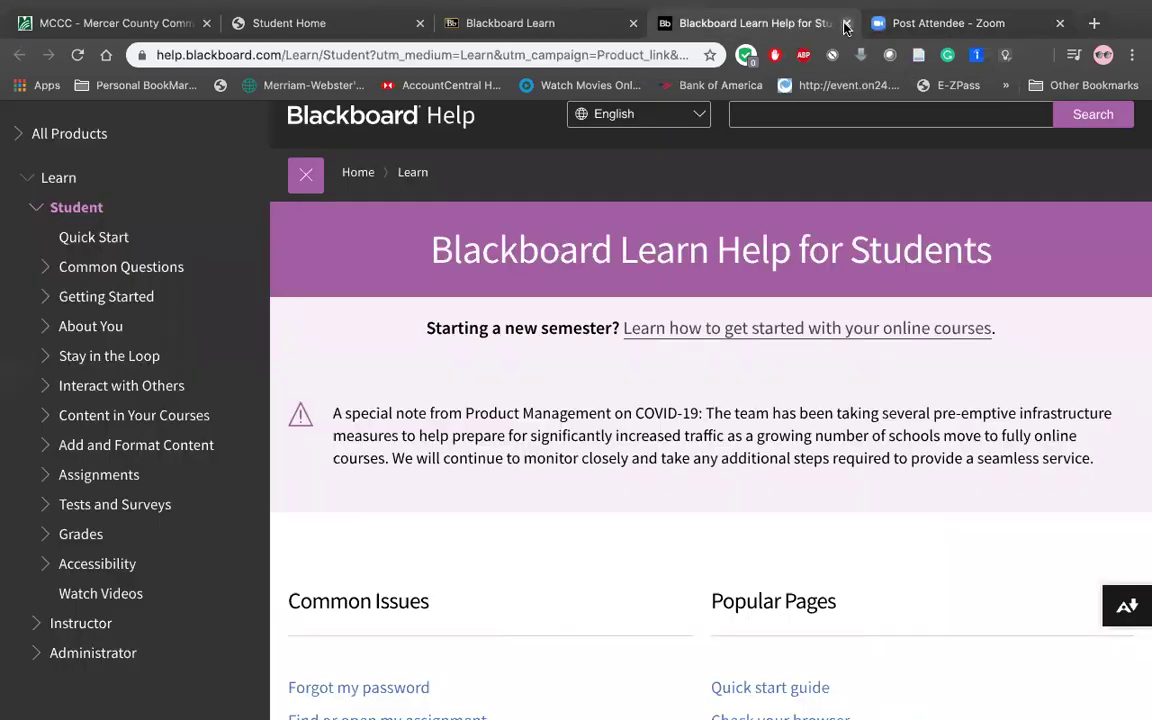
Return to the MyMercer Student Home page and look over its resource shortcuts, Blackboard notices and My Classes list.
click(472, 27)
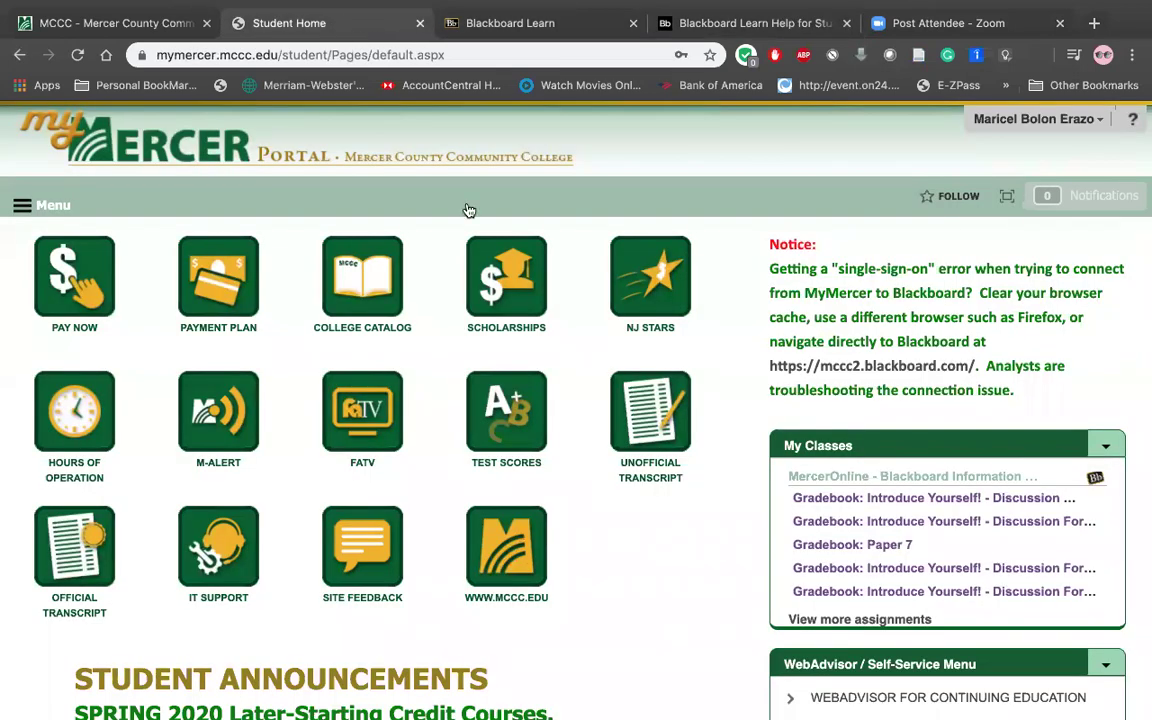
scroll(576, 373, up, 2)
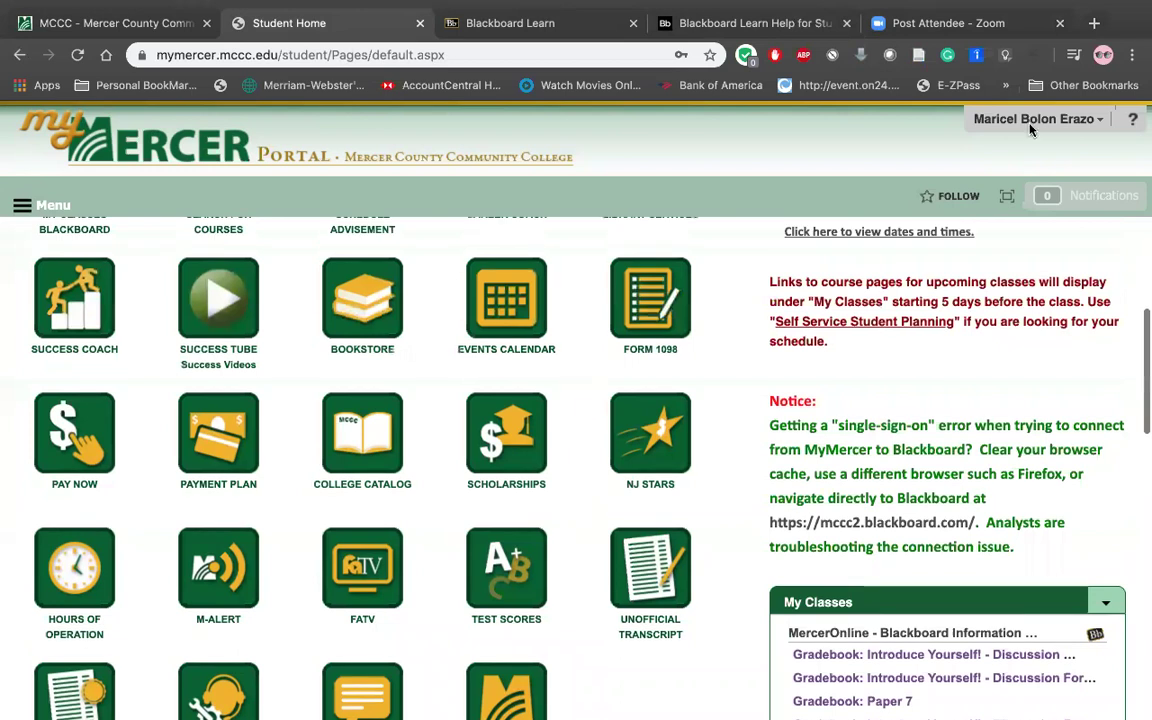
scroll(988, 115, up, 2)
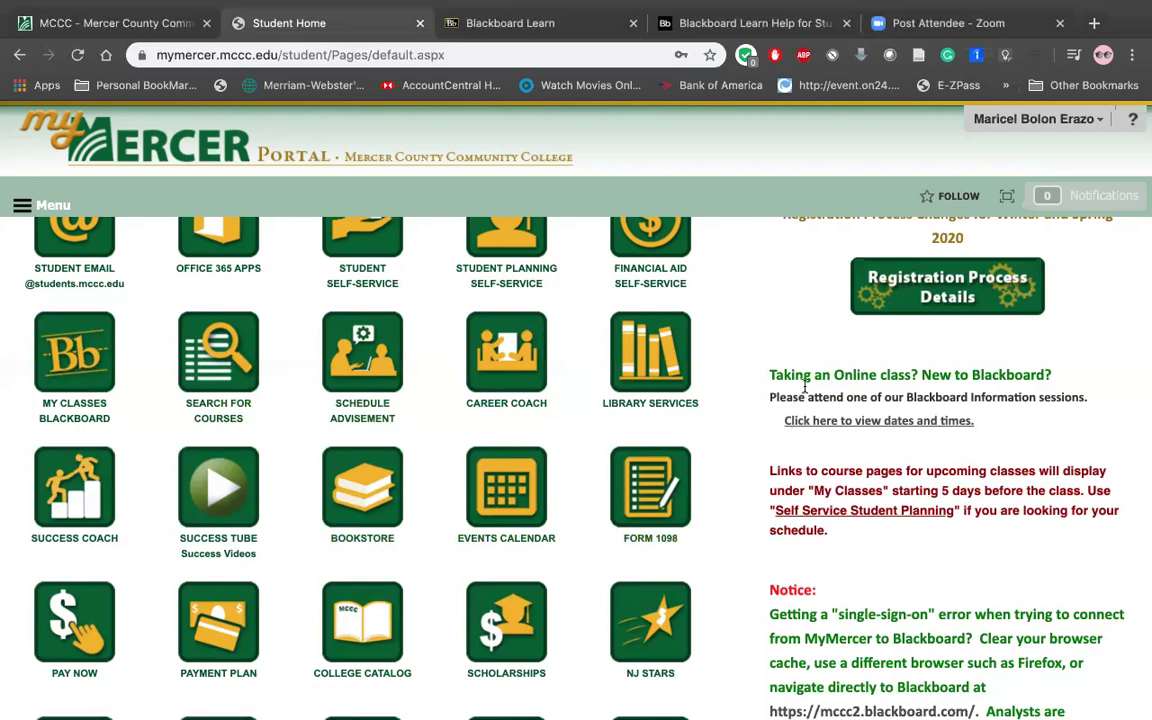
scroll(776, 400, down, 5)
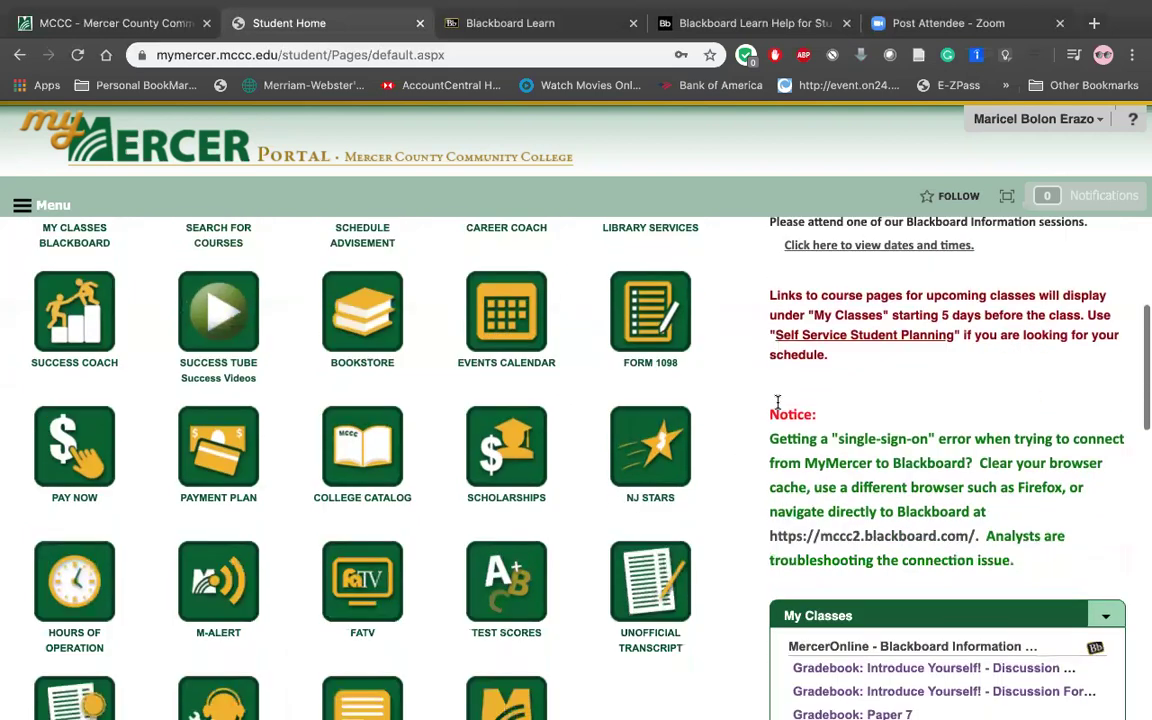
scroll(777, 400, down, 3)
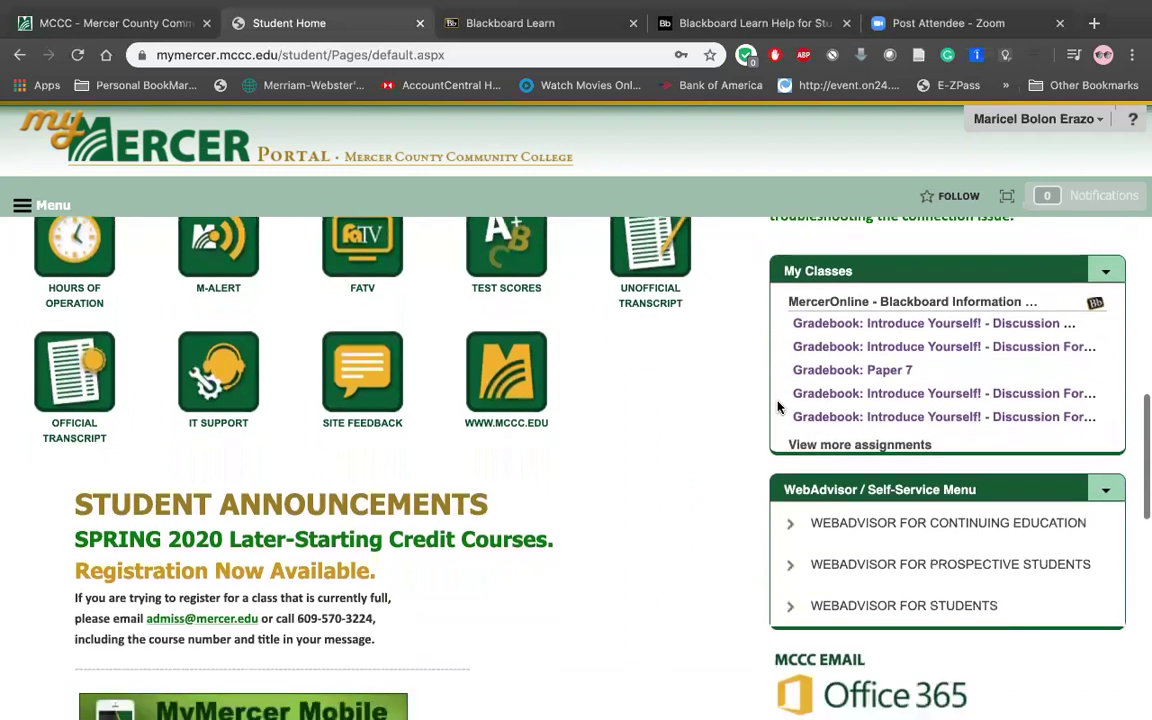